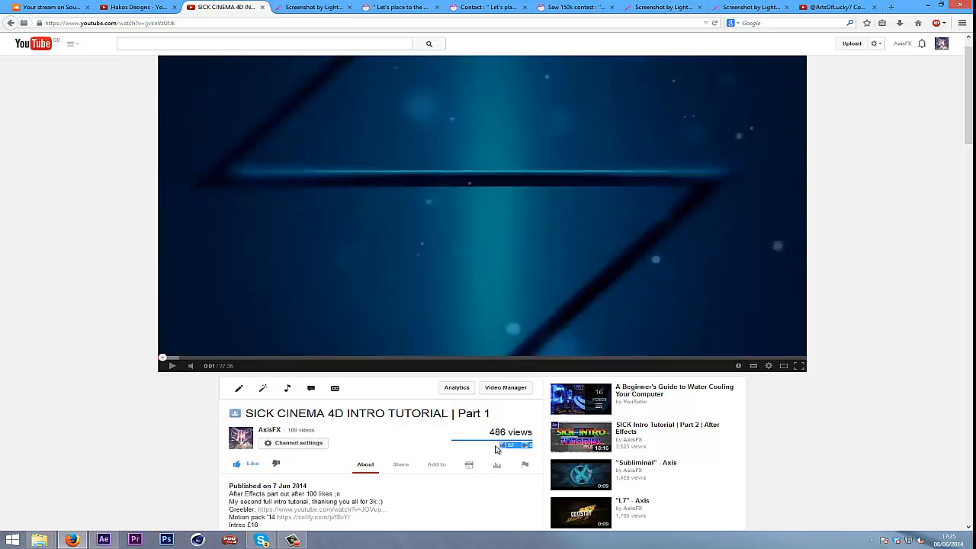
pyautogui.click(496, 449)
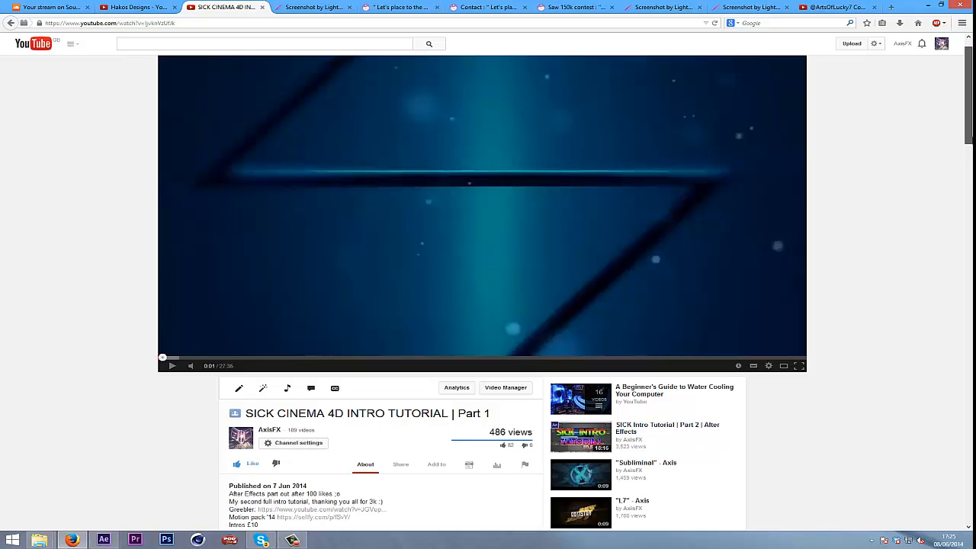
pyautogui.moveTo(966, 137); pyautogui.dragTo(941, 138)
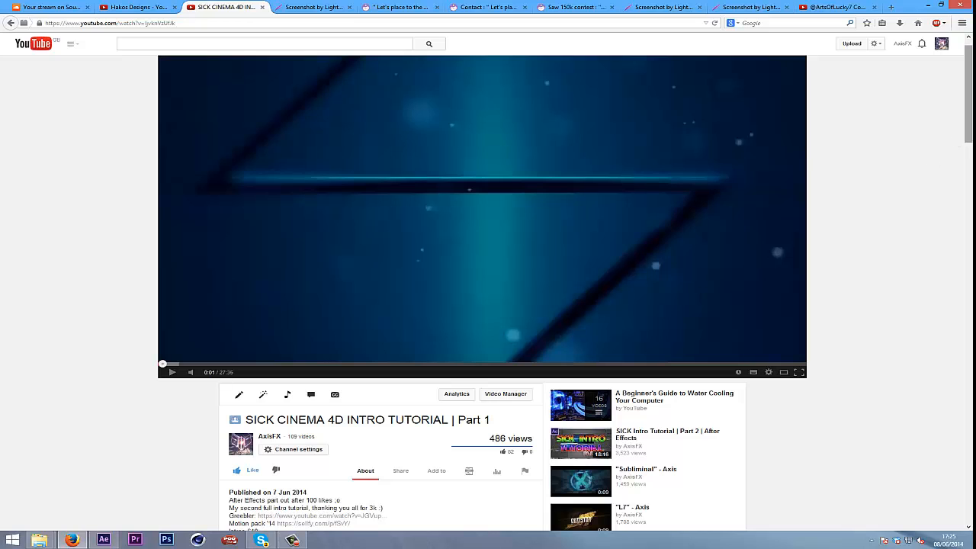
pyautogui.moveTo(969, 131); pyautogui.dragTo(972, 118)
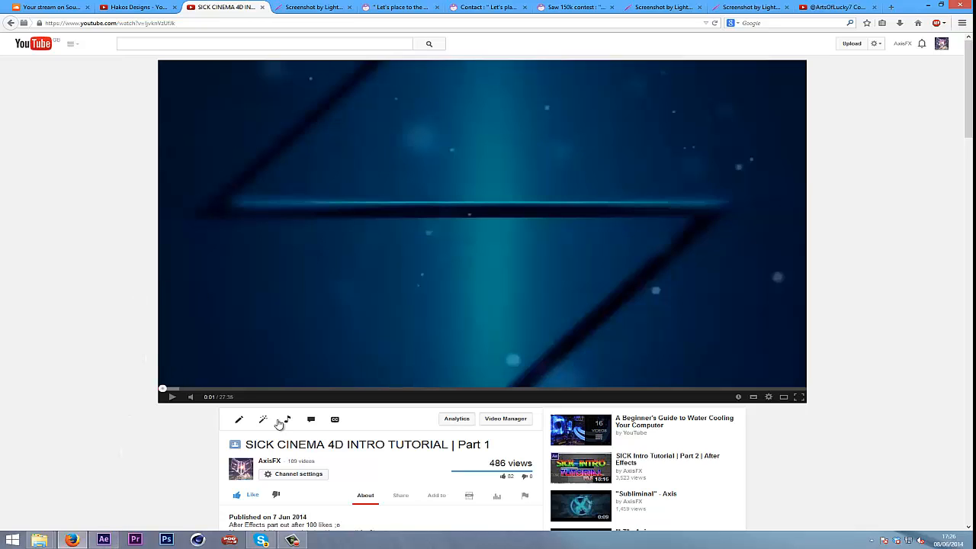
pyautogui.click(537, 476)
pyautogui.moveTo(509, 477); pyautogui.dragTo(481, 474)
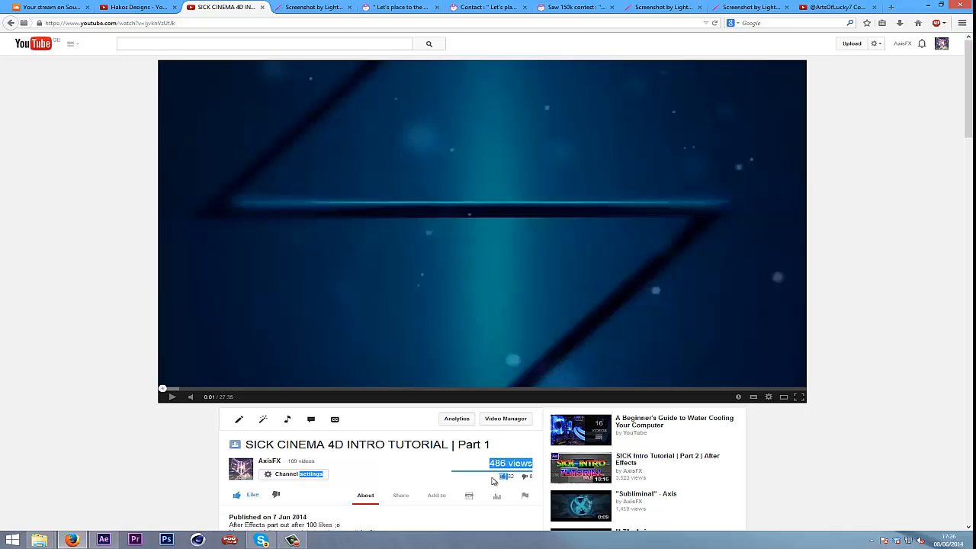
pyautogui.click(459, 476)
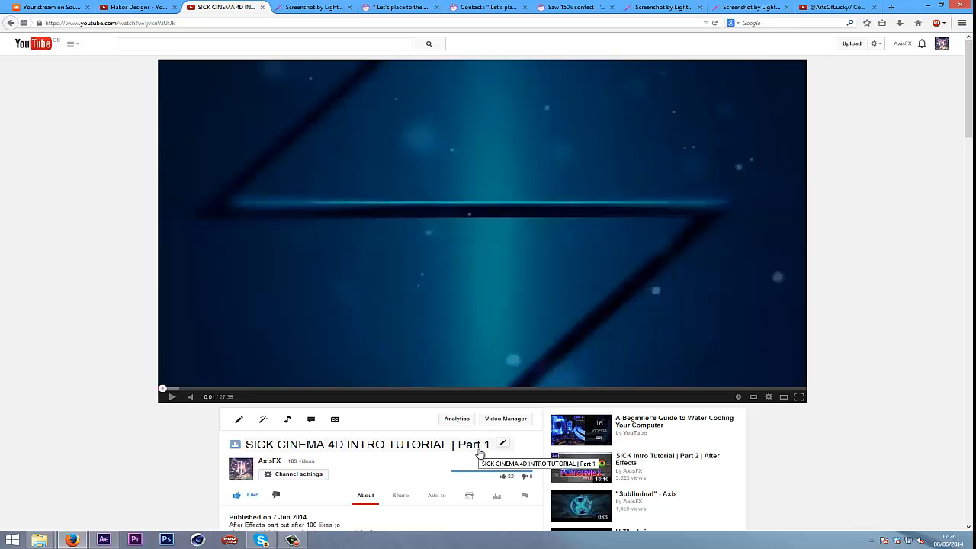
# Switch to After Effects and close the open Comp 1 timeline
pyautogui.click(107, 541)
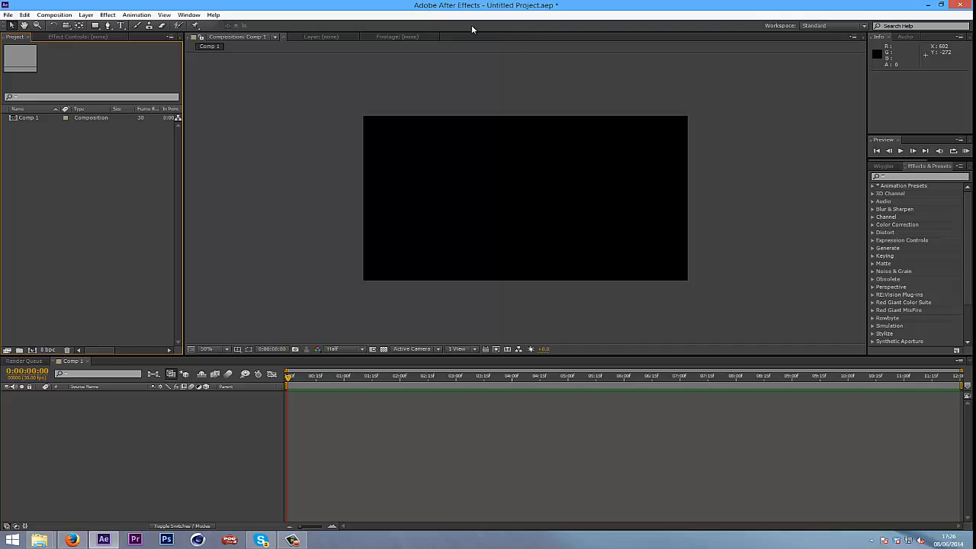
pyautogui.click(89, 361)
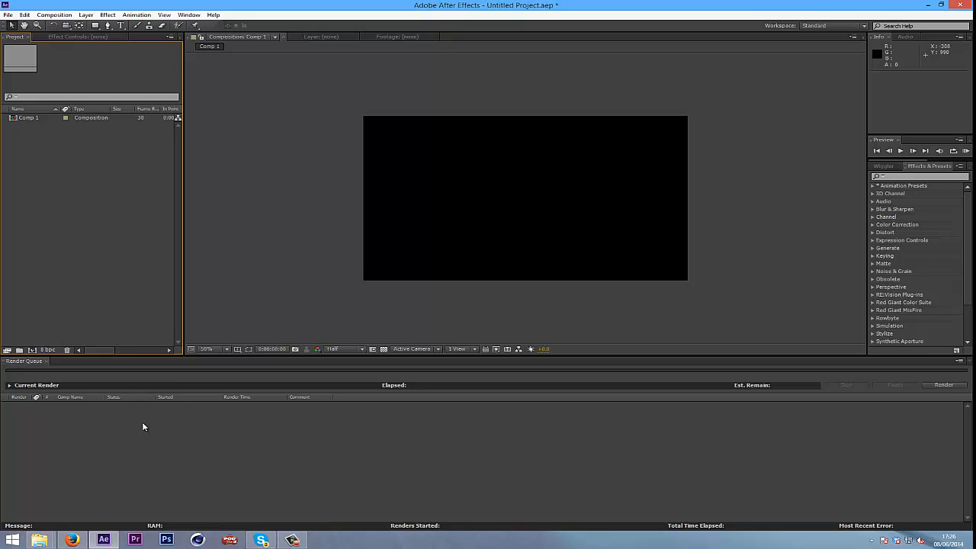
# Start a new composition and choose the Web Banner, 468 x 60 preset
pyautogui.hotkey('ctrl', 'n')
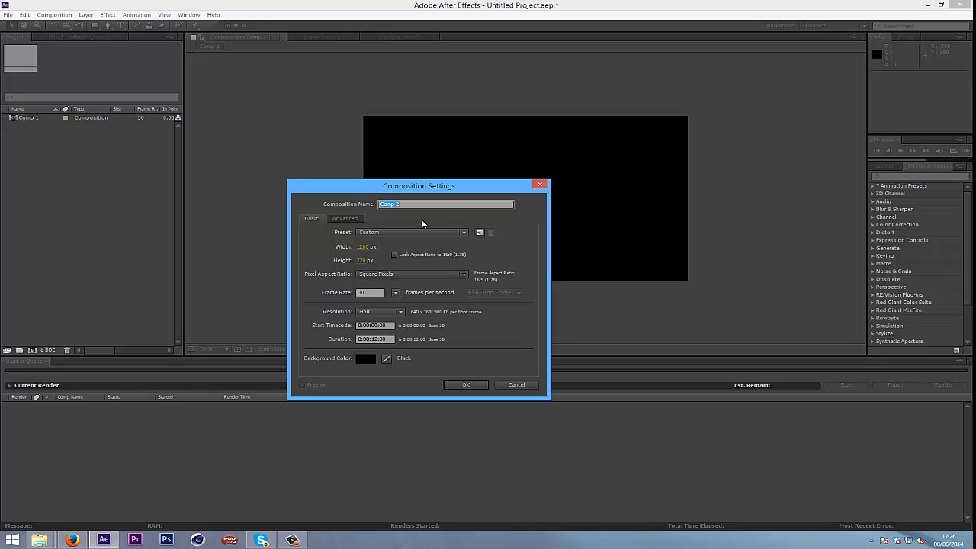
pyautogui.click(447, 230)
pyautogui.click(411, 255)
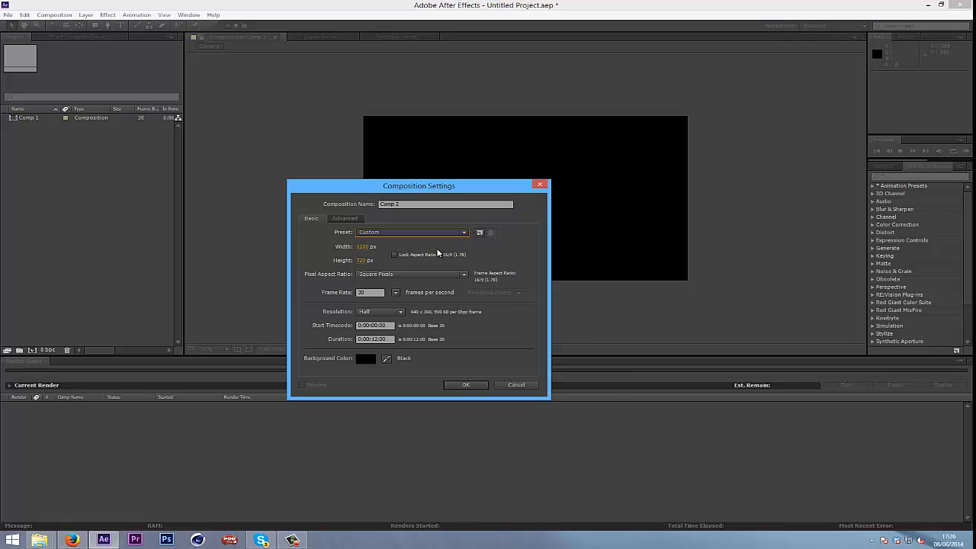
pyautogui.click(458, 232)
pyautogui.click(489, 243)
pyautogui.click(449, 231)
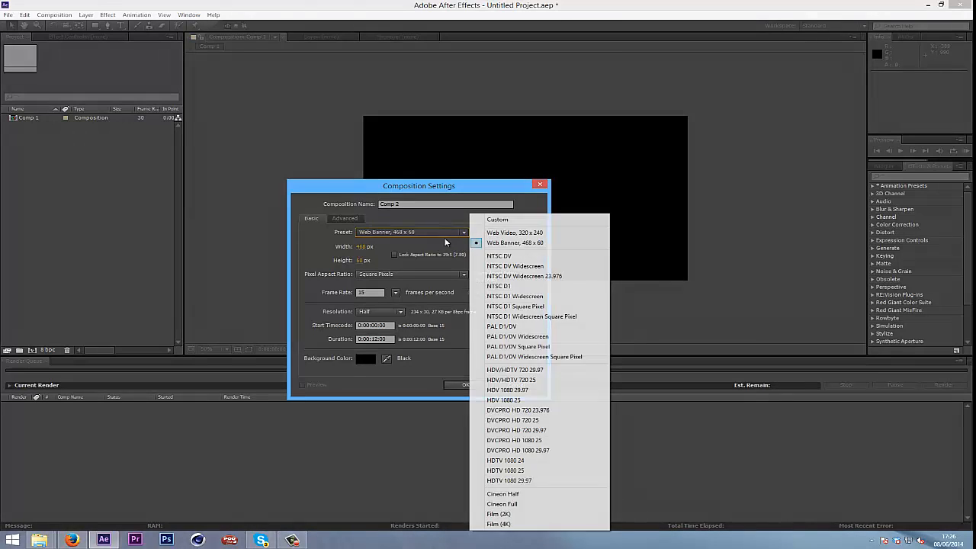
pyautogui.click(393, 244)
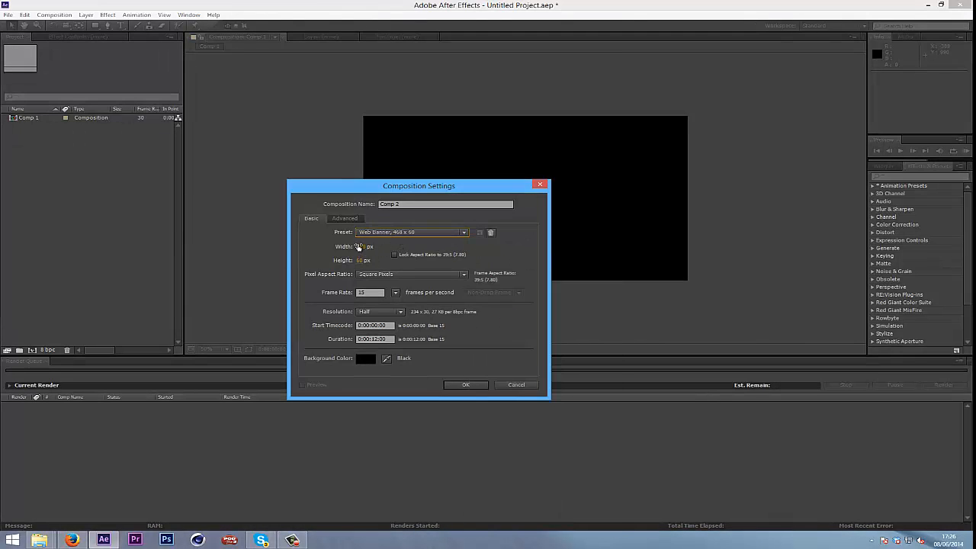
# Set the new composition's size to 1280 x 720 px and its frame rate to 30 frames per second
pyautogui.click(360, 248)
pyautogui.write('1280')
pyautogui.press('Tab')
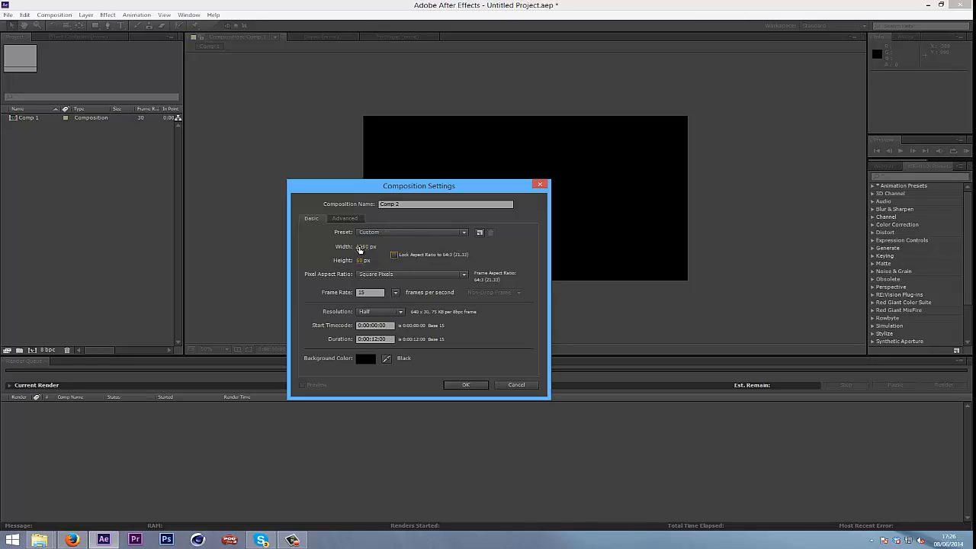
pyautogui.click(361, 261)
pyautogui.write('720')
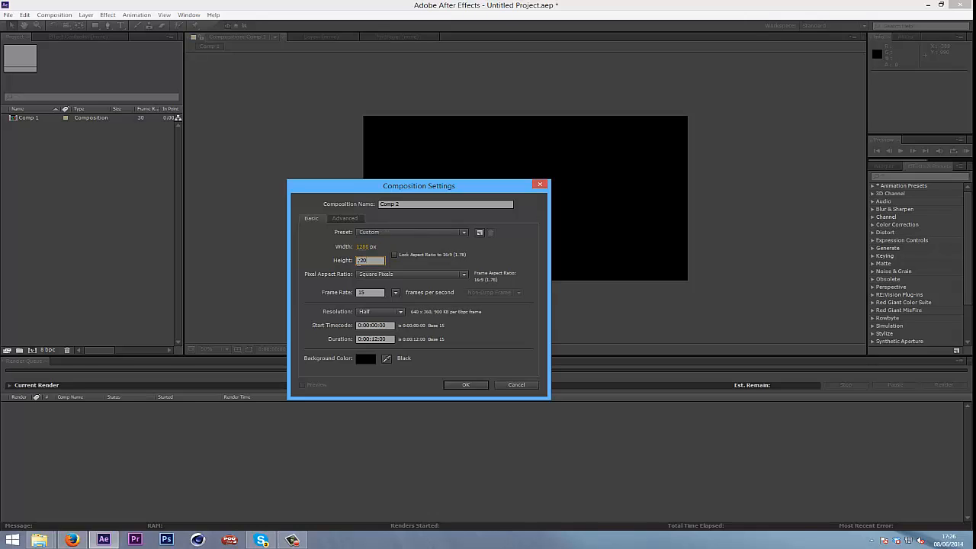
pyautogui.press('Return')
pyautogui.click(381, 295)
pyautogui.write('30')
# Keep the 0:00:12:00 duration and the black background color, and create the composition
pyautogui.moveTo(393, 339); pyautogui.dragTo(310, 345)
pyautogui.click(430, 341)
pyautogui.click(379, 338)
pyautogui.click(365, 358)
pyautogui.click(374, 315)
pyautogui.click(366, 358)
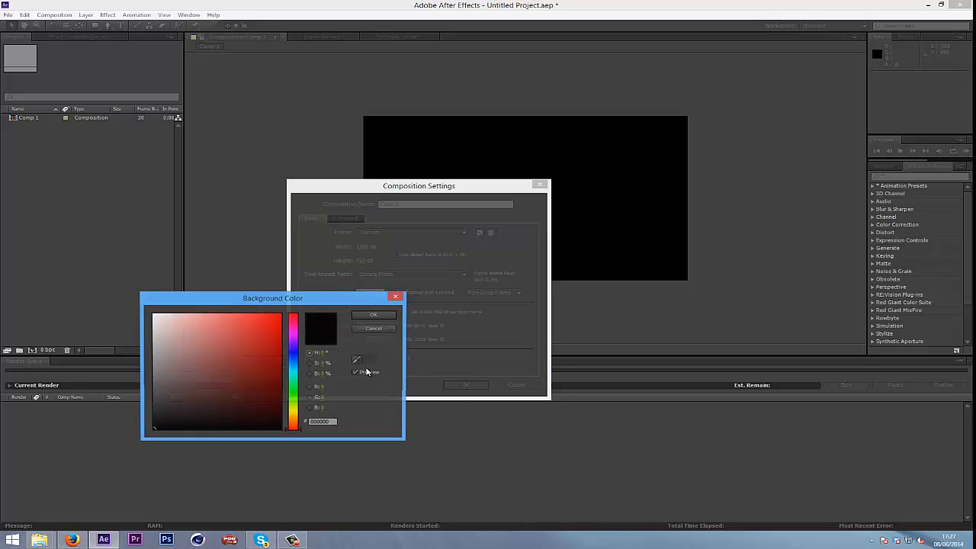
pyautogui.moveTo(257, 360); pyautogui.dragTo(305, 306)
pyautogui.moveTo(243, 346); pyautogui.dragTo(259, 433)
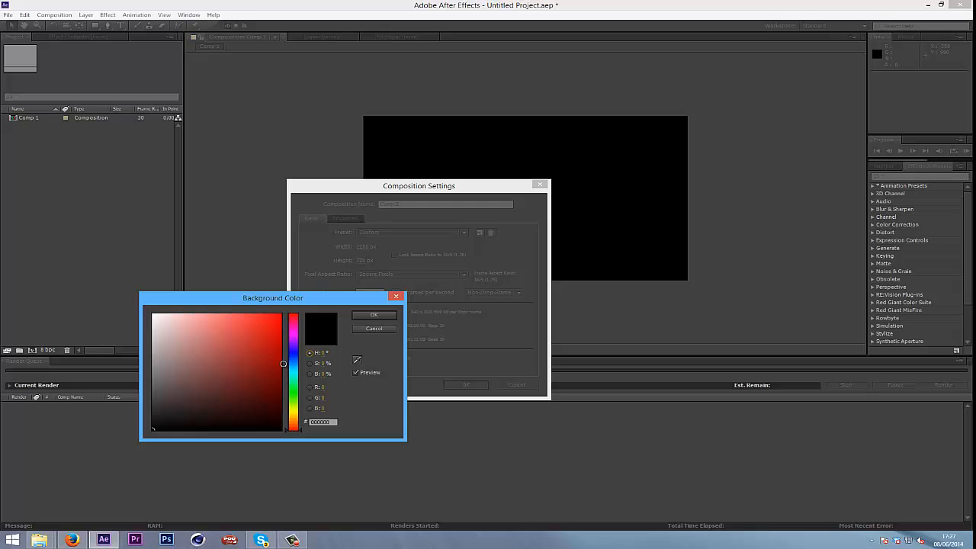
pyautogui.click(368, 316)
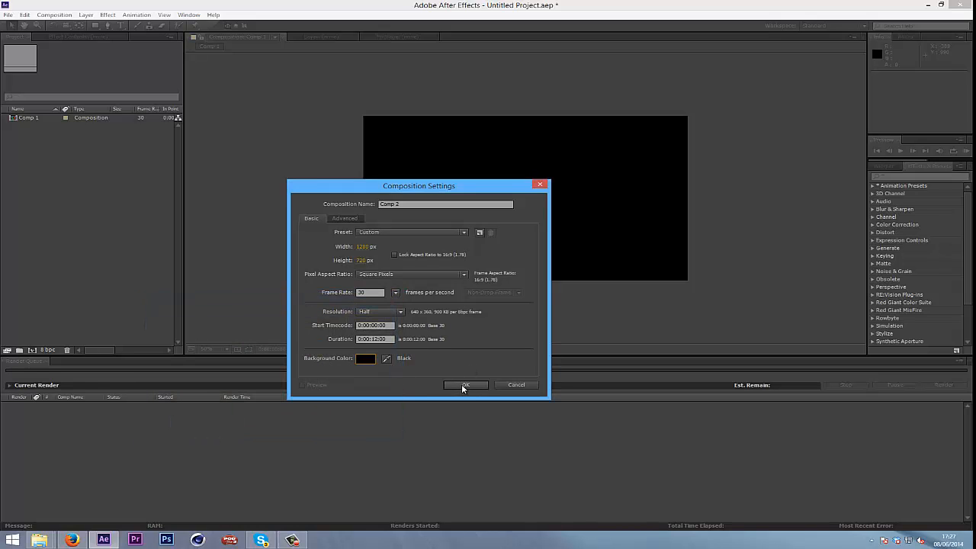
pyautogui.click(461, 383)
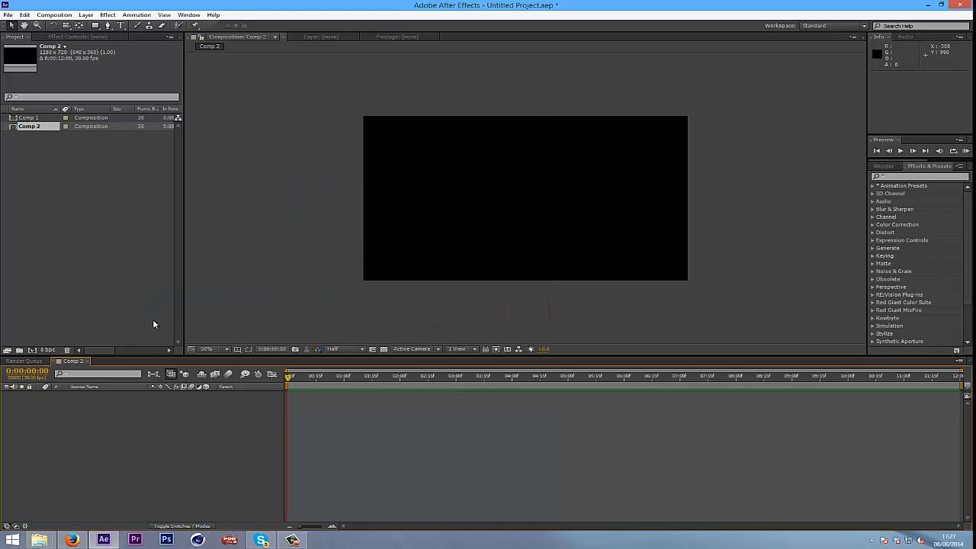
pyautogui.moveTo(293, 376); pyautogui.dragTo(449, 376)
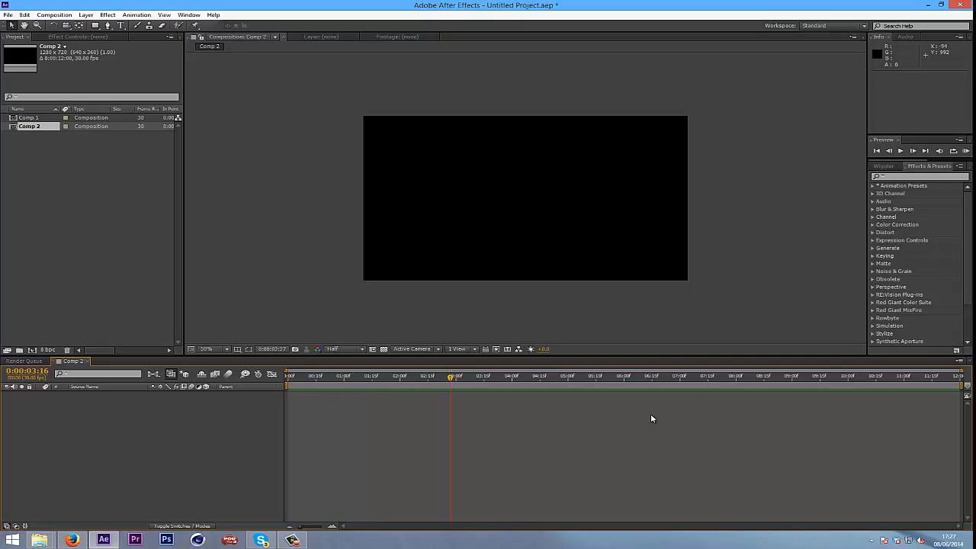
pyautogui.press('Home')
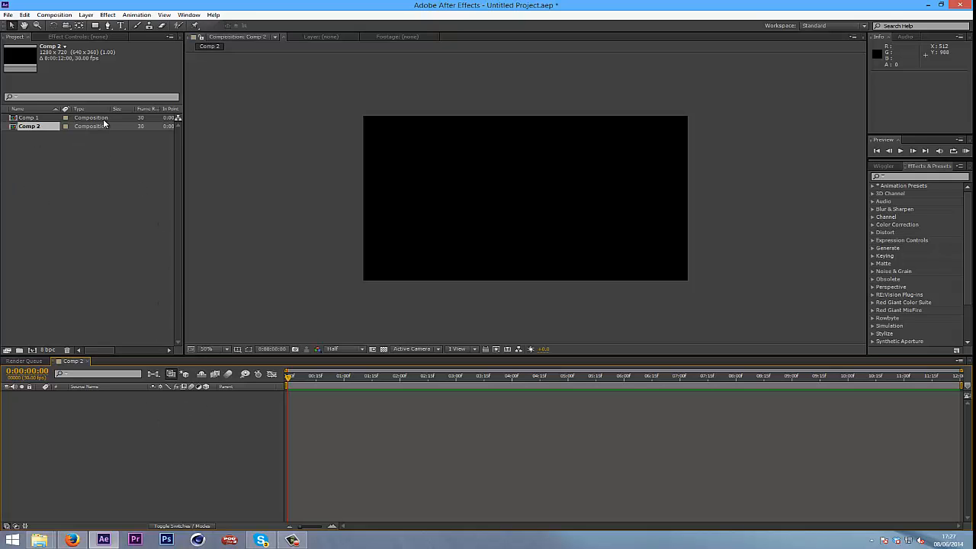
# Import the 1_[0000-0310].tif image sequence from the introp folder with its alpha interpreted as Straight - Unmatted
pyautogui.hotkey('ctrl', 'i')
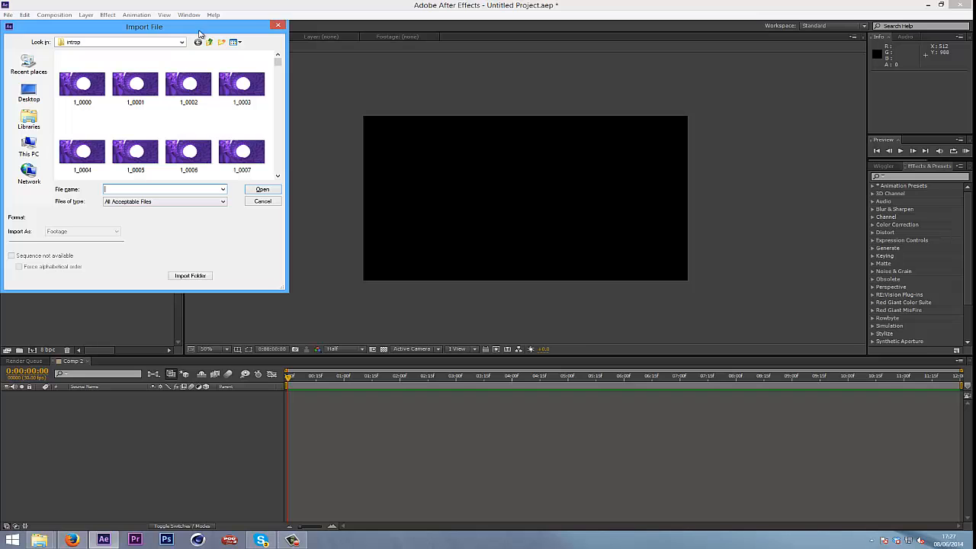
pyautogui.moveTo(199, 29); pyautogui.dragTo(378, 129)
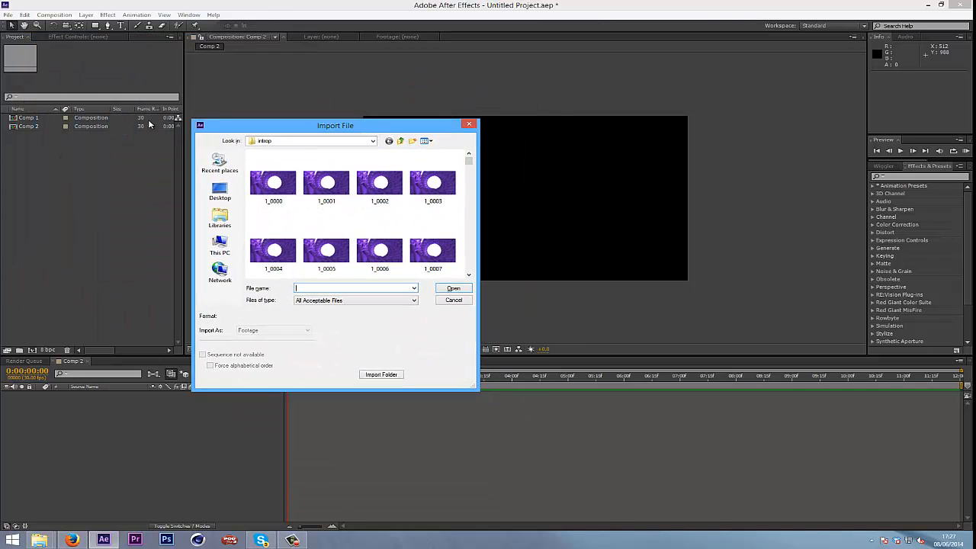
pyautogui.moveTo(193, 119)
pyautogui.mouseDown()
pyautogui.moveTo(170, 112)
pyautogui.moveTo(193, 119)
pyautogui.mouseUp()
pyautogui.doubleClick(321, 192)
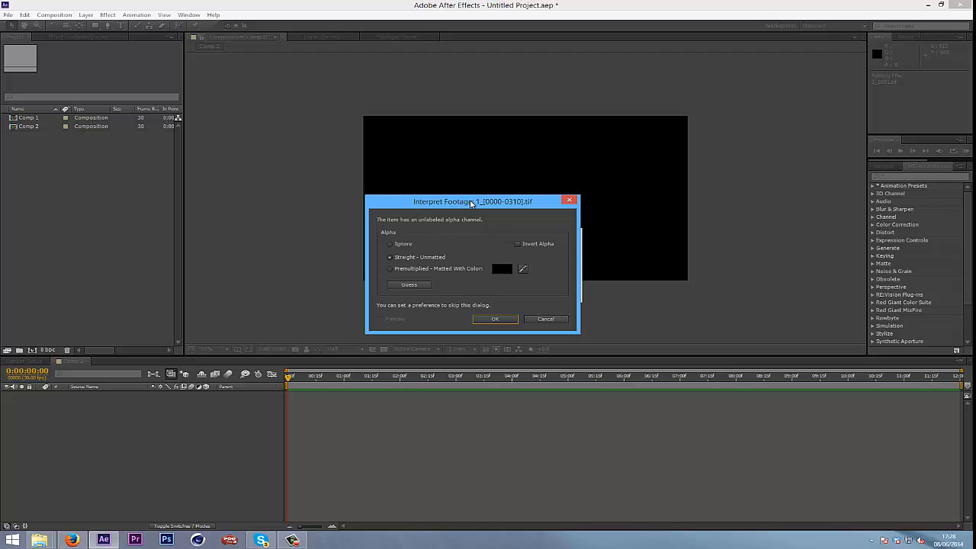
pyautogui.moveTo(475, 203); pyautogui.dragTo(283, 230)
pyautogui.moveTo(344, 226); pyautogui.dragTo(333, 199)
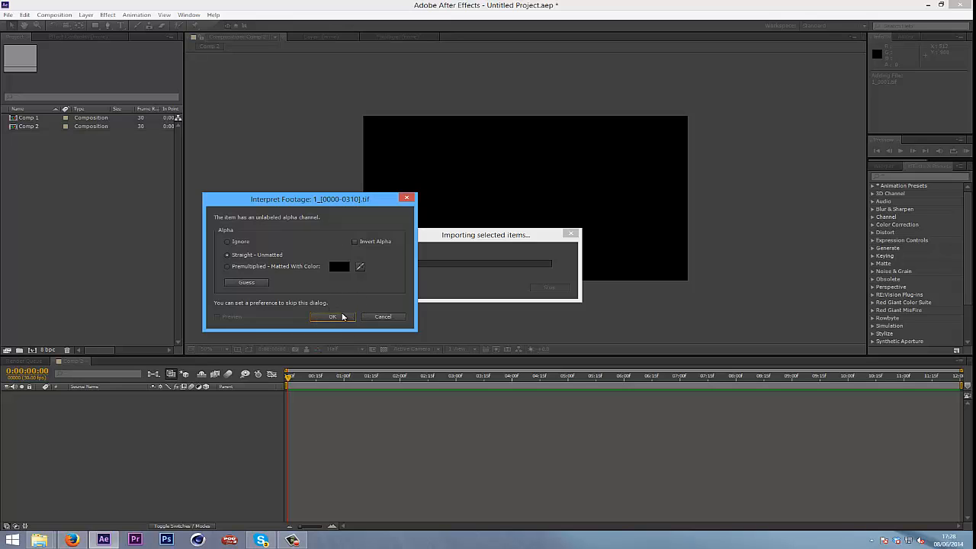
pyautogui.click(337, 320)
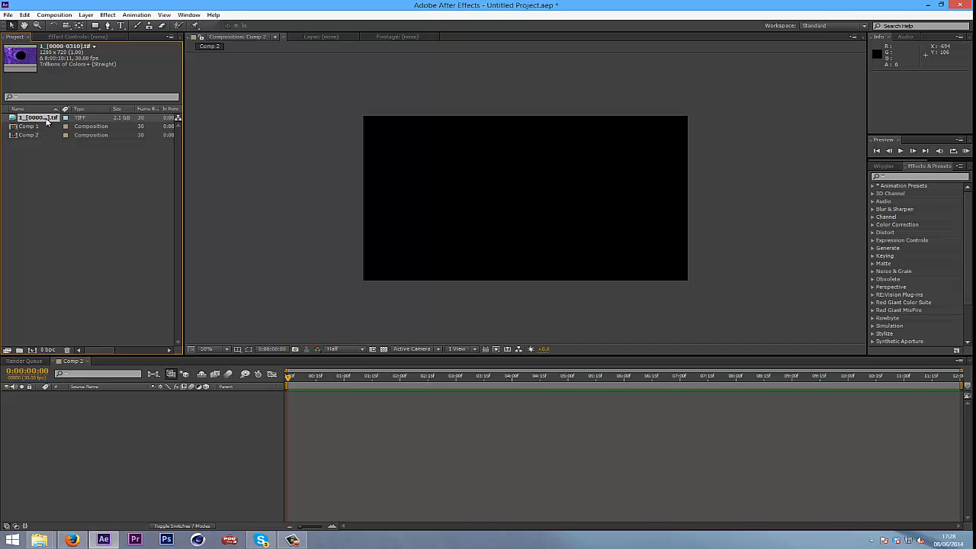
# Add the imported TIFF sequence as a layer in Comp 2, starting at the beginning of the timeline
pyautogui.moveTo(48, 118); pyautogui.dragTo(336, 412)
pyautogui.click(291, 376)
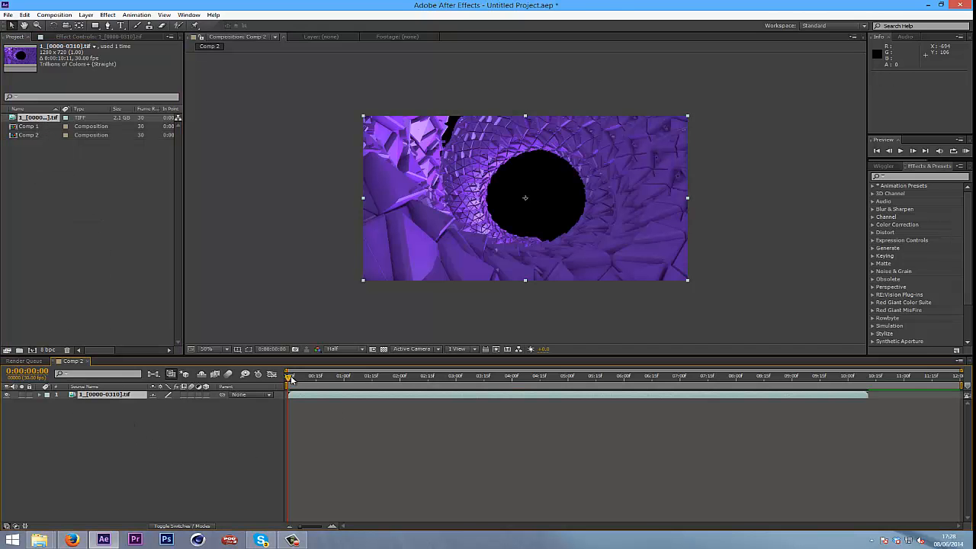
pyautogui.moveTo(302, 383); pyautogui.dragTo(174, 406)
# Search the effects for "rsmb" and apply RSMB Pro to the TIFF sequence layer
pyautogui.click(904, 176)
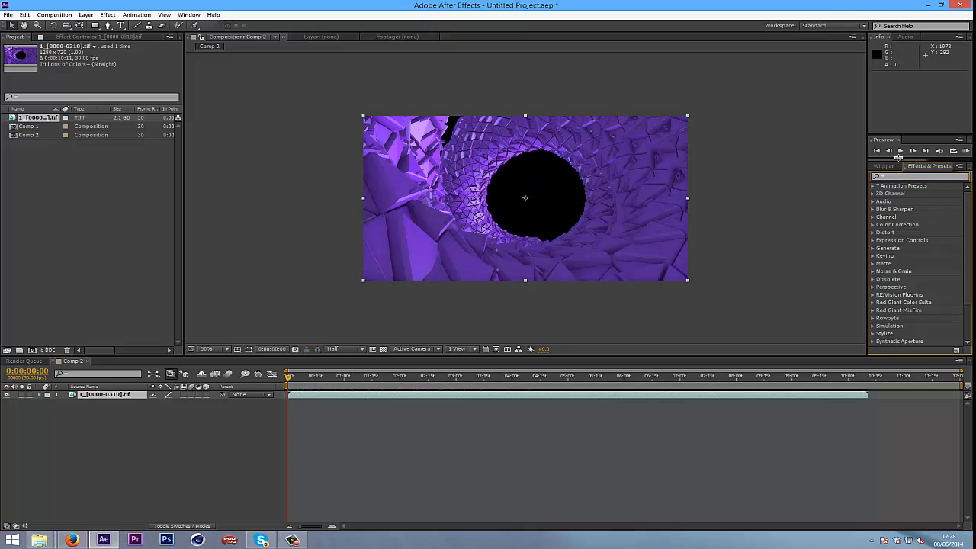
pyautogui.click(186, 409)
pyautogui.click(102, 395)
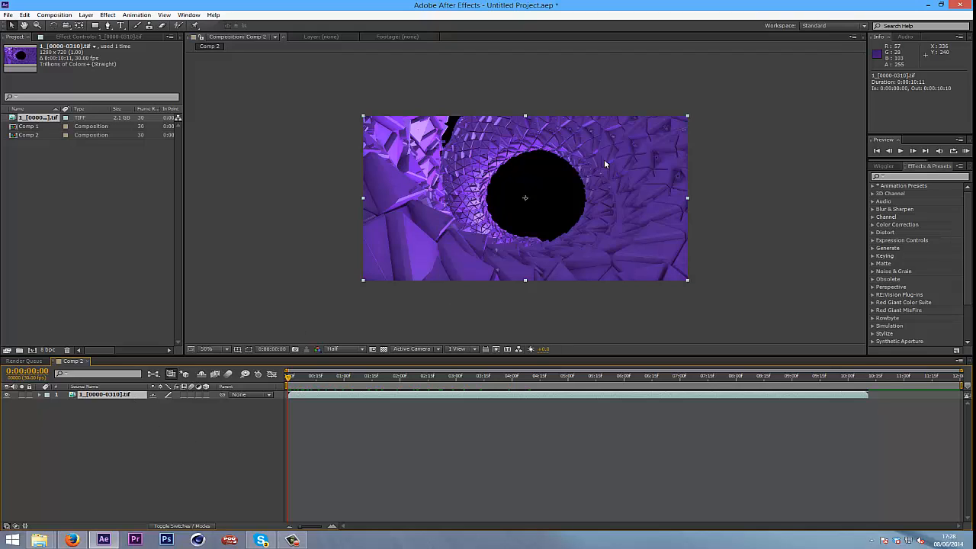
pyautogui.click(924, 176)
pyautogui.write('rsmb')
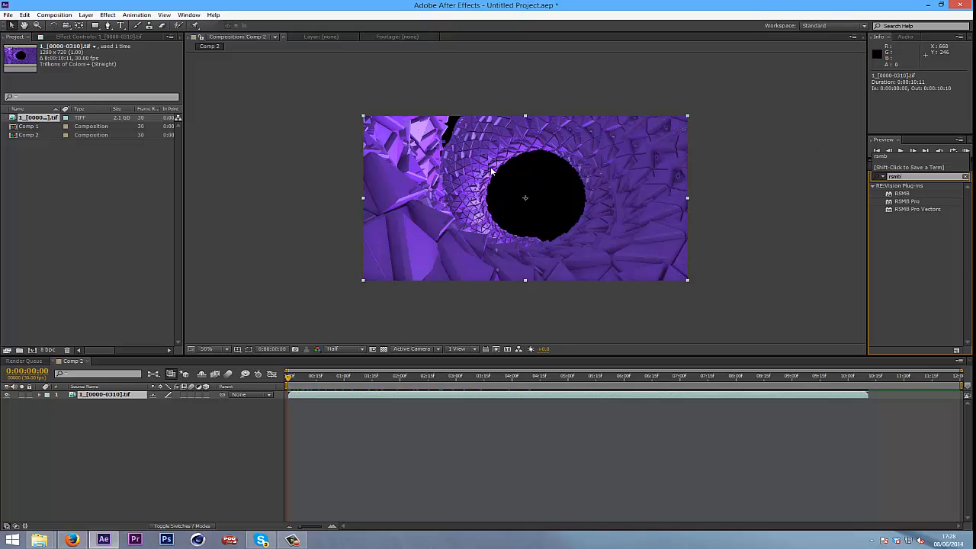
pyautogui.moveTo(909, 203); pyautogui.dragTo(93, 395)
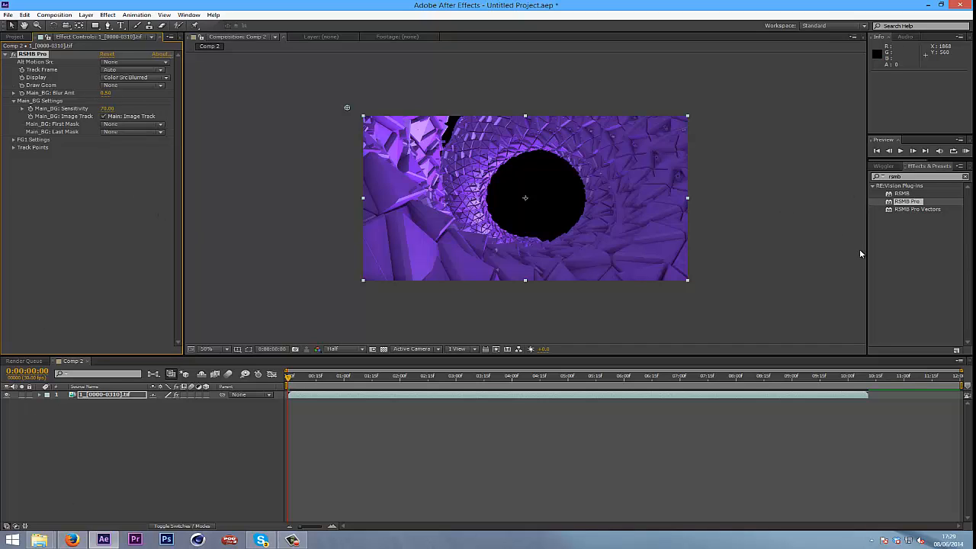
# Rename the TIFF sequence layer as Intro
pyautogui.click(96, 395)
pyautogui.press('Return')
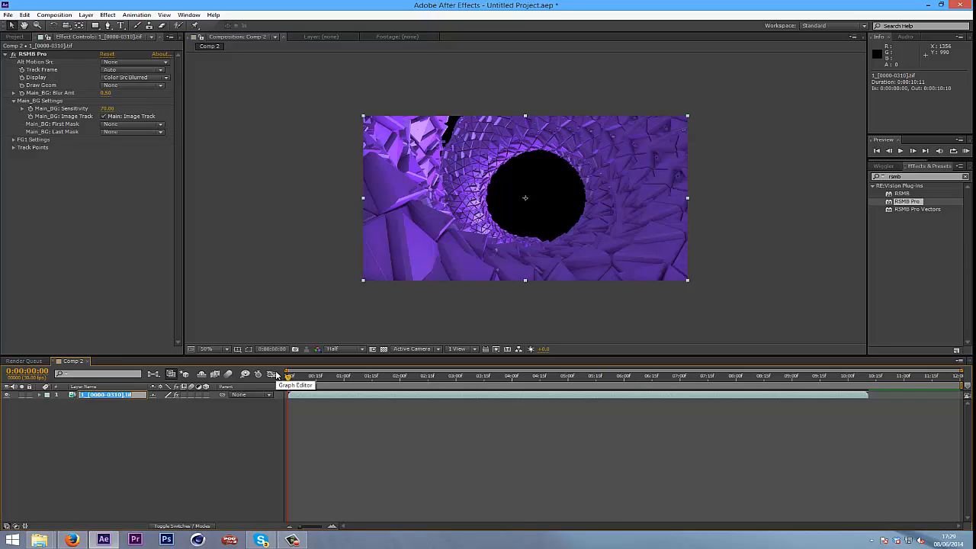
pyautogui.write('Intro')
pyautogui.press('Return')
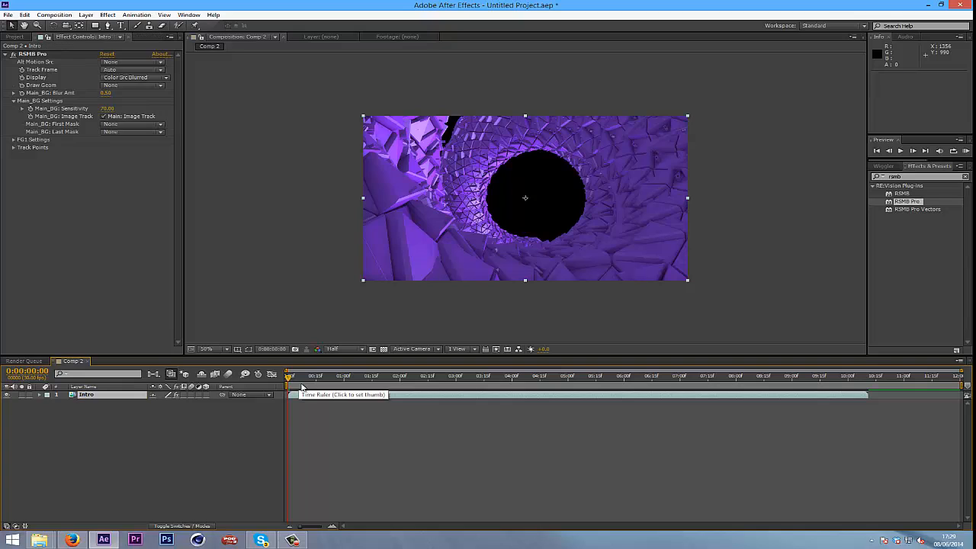
pyautogui.press('Return')
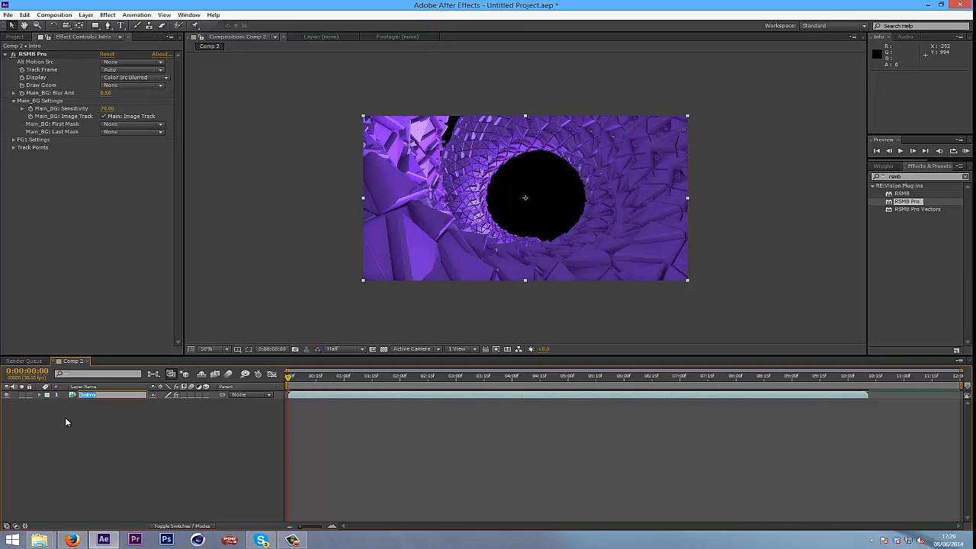
pyautogui.press('Return')
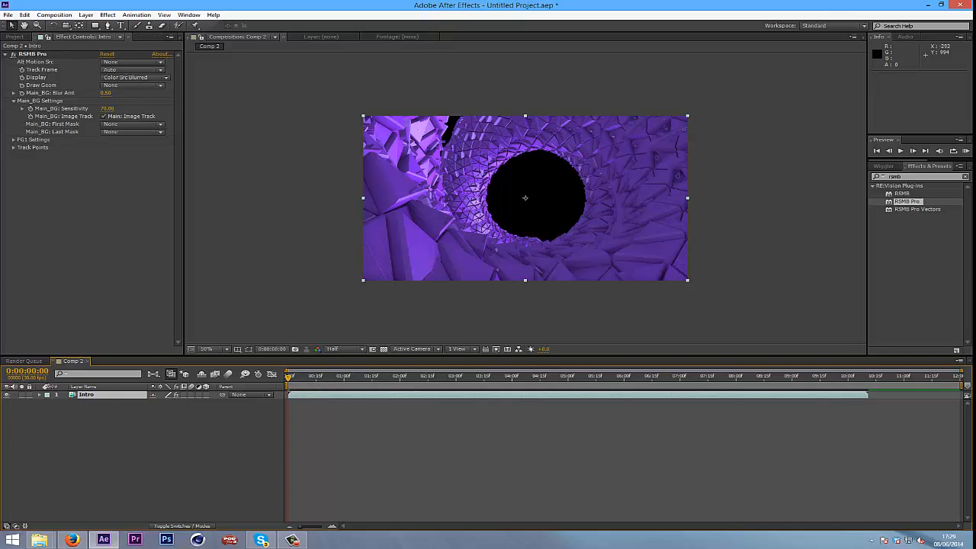
# Set RSMB Pro's Main_BG blur amount to 1 and preview the motion blur at 0:00:01:08
pyautogui.click(106, 93)
pyautogui.write('1')
pyautogui.press('Return')
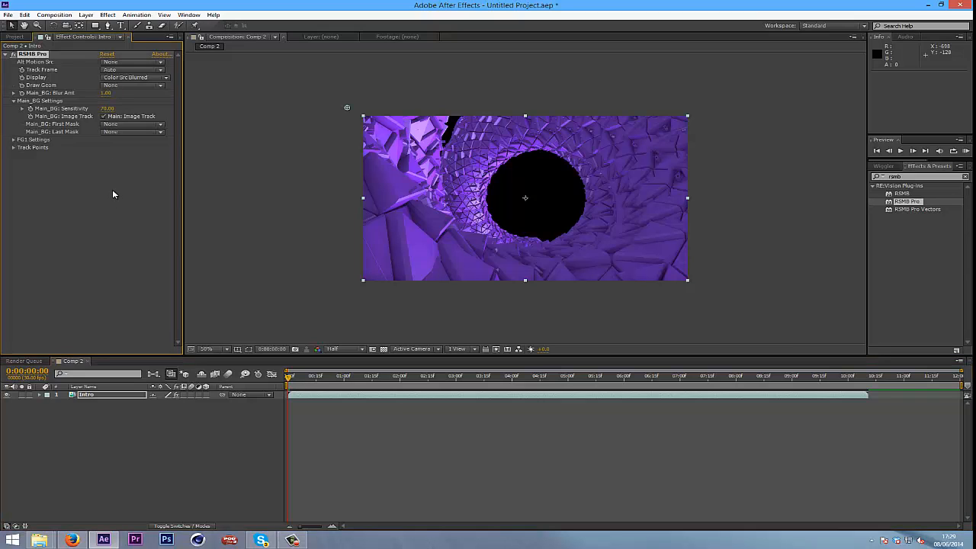
pyautogui.moveTo(289, 380); pyautogui.dragTo(359, 378)
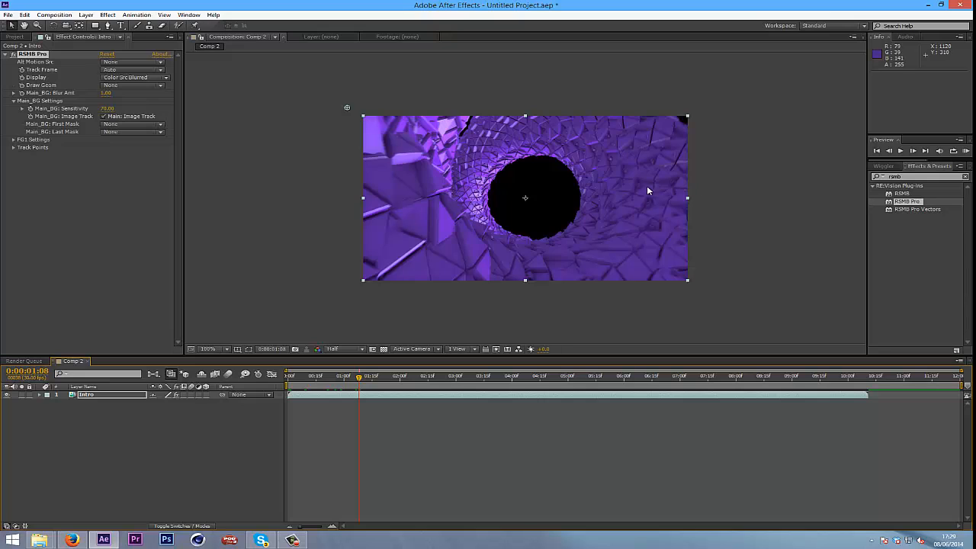
# Toggle RSMB Pro on the Intro layer to compare its motion blur, and move the current time to 0:00:03:28
pyautogui.scroll(1, 647, 189)
pyautogui.scroll(-1, 748, 185)
pyautogui.click(15, 55)
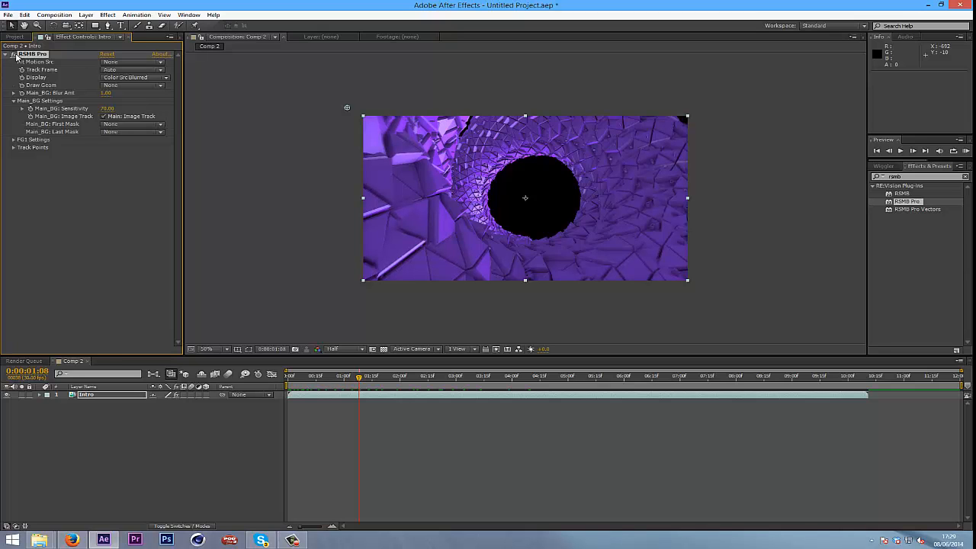
pyautogui.moveTo(357, 379); pyautogui.dragTo(509, 378)
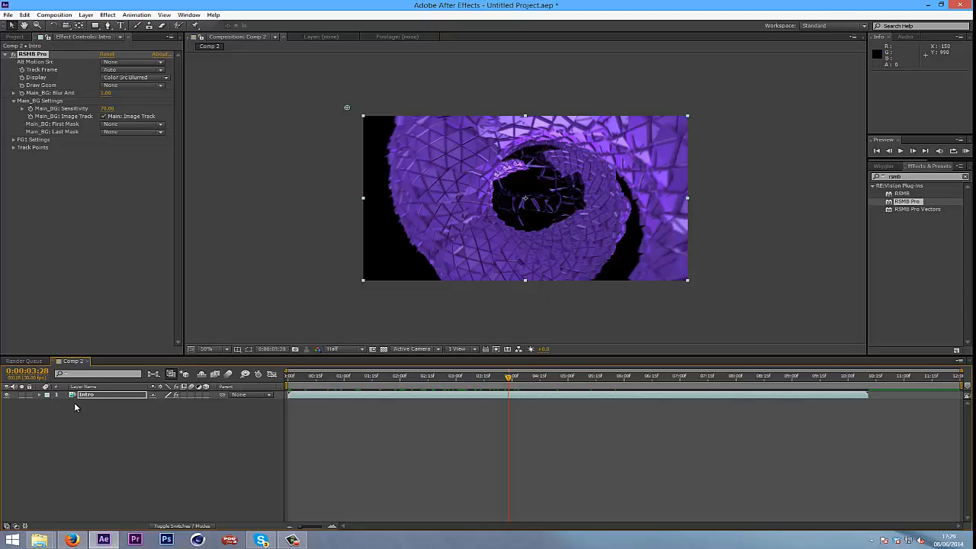
# Create a black 1280 x 720 px solid, place it beneath the Intro layer and rename it as bg
pyautogui.hotkey('ctrl', 'y')
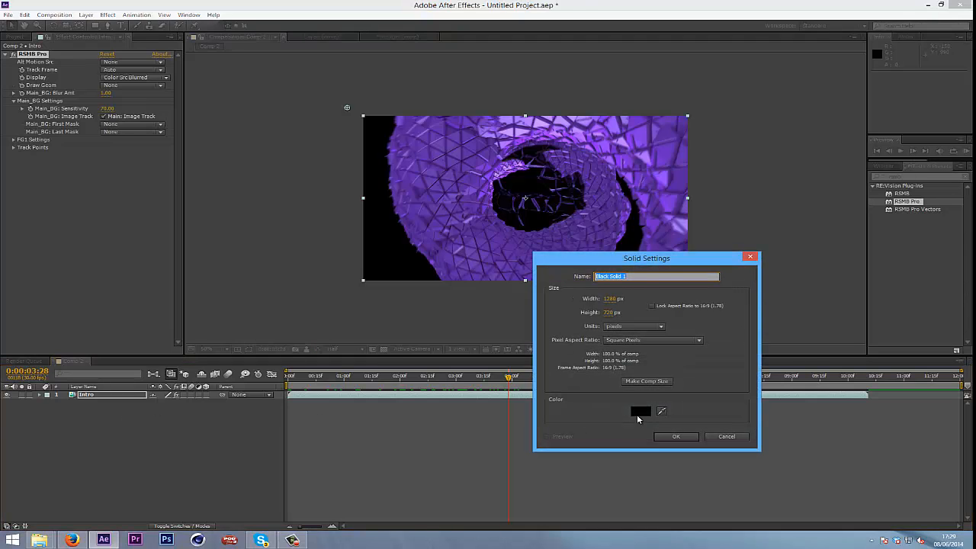
pyautogui.click(638, 413)
pyautogui.click(373, 316)
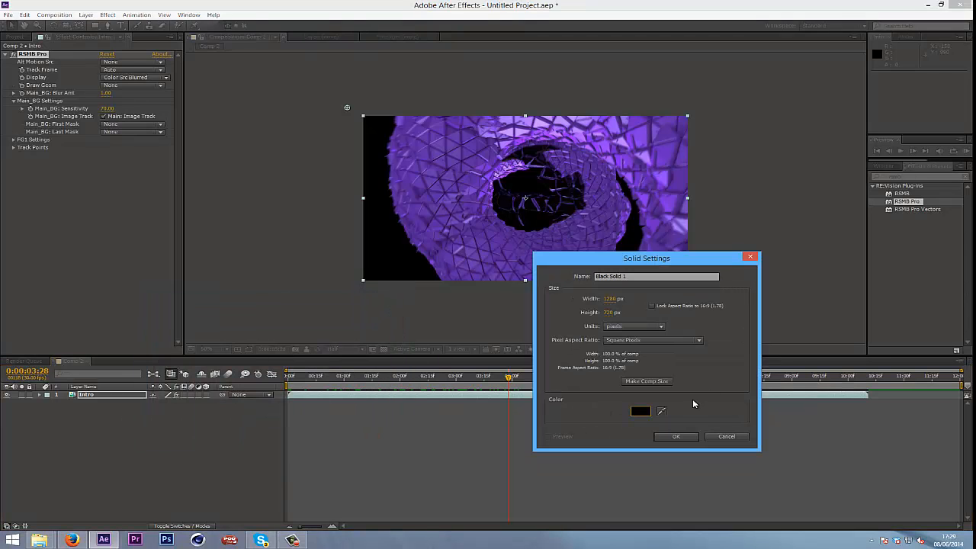
pyautogui.click(680, 438)
pyautogui.moveTo(99, 395); pyautogui.dragTo(102, 403)
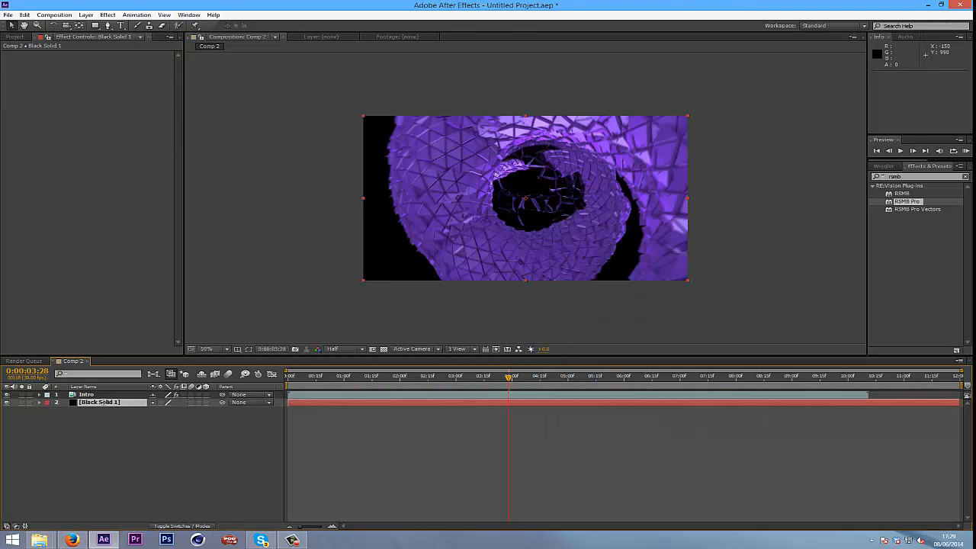
pyautogui.write('bg')
pyautogui.press('Return')
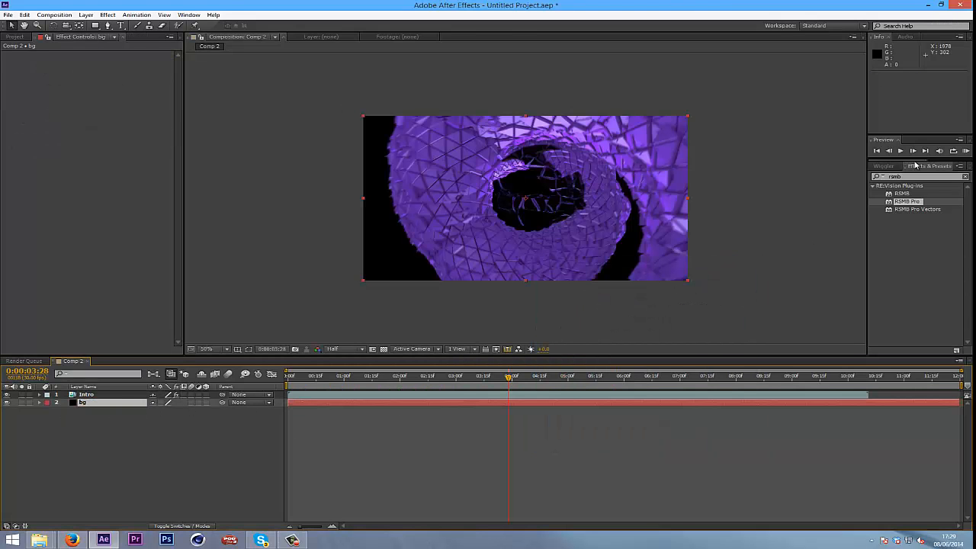
# Search the effects for "ramp"
pyautogui.click(926, 176)
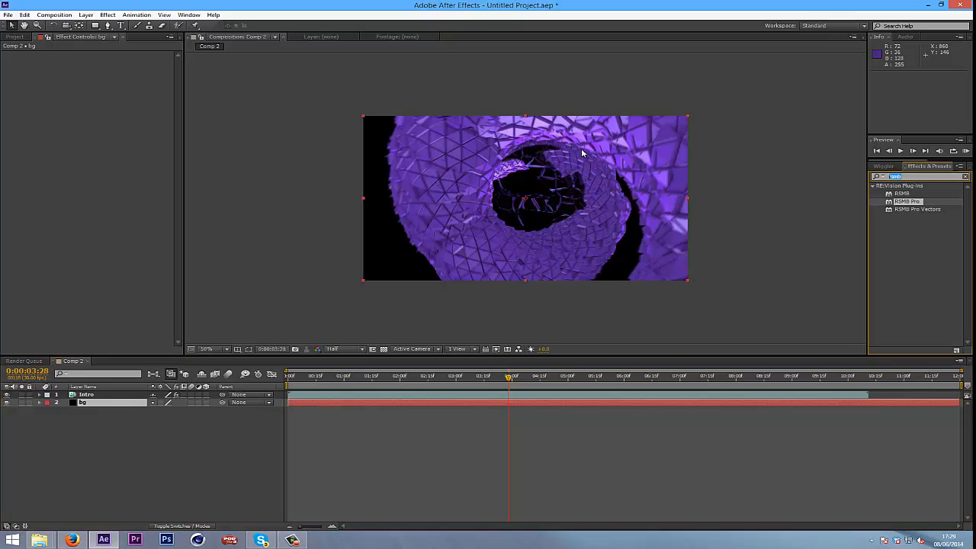
pyautogui.write('ramp')
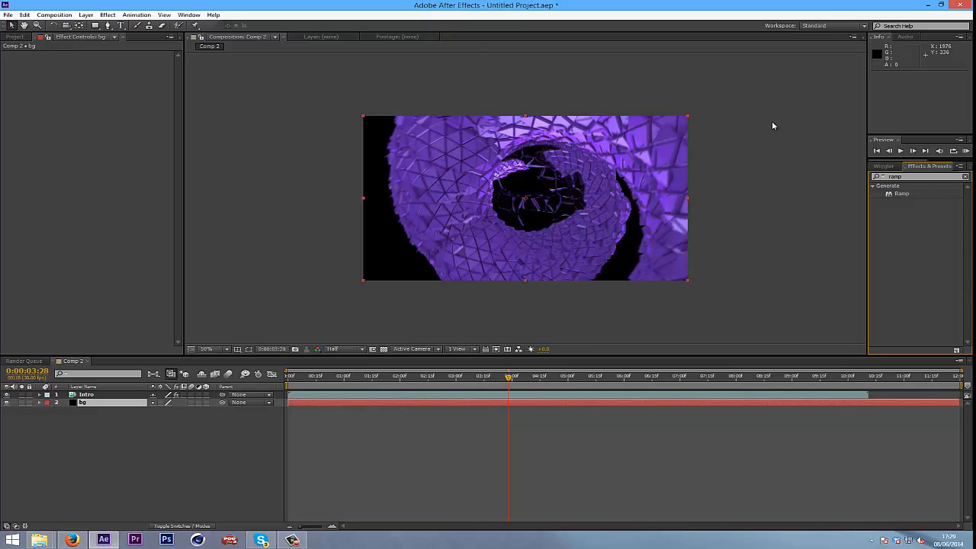
pyautogui.click(184, 17)
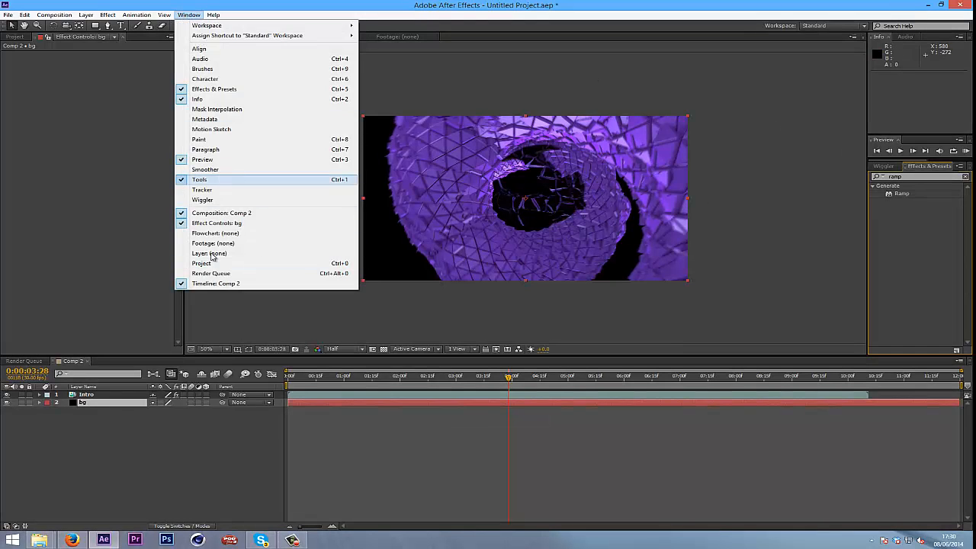
pyautogui.click(168, 4)
pyautogui.click(141, 16)
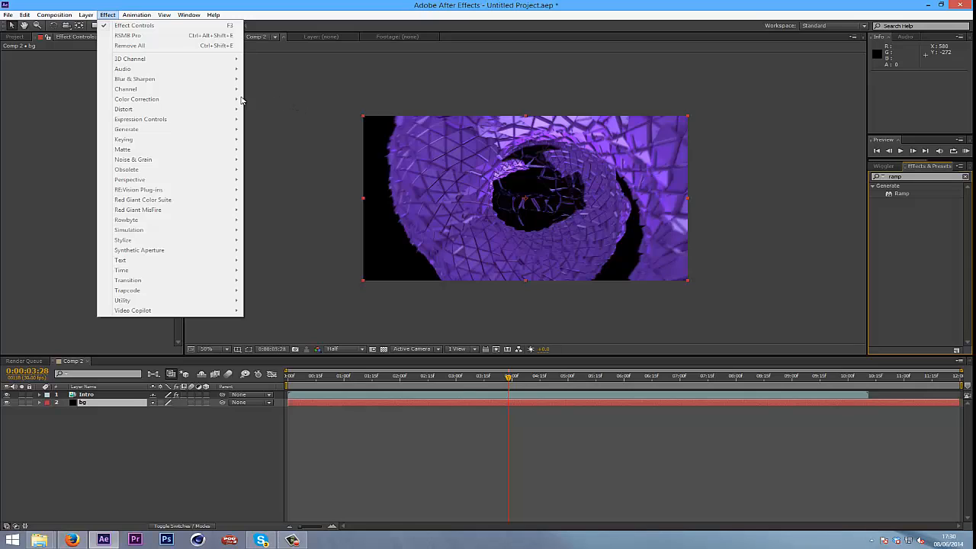
pyautogui.click(72, 304)
# Apply the Ramp effect to the bg layer
pyautogui.click(898, 195)
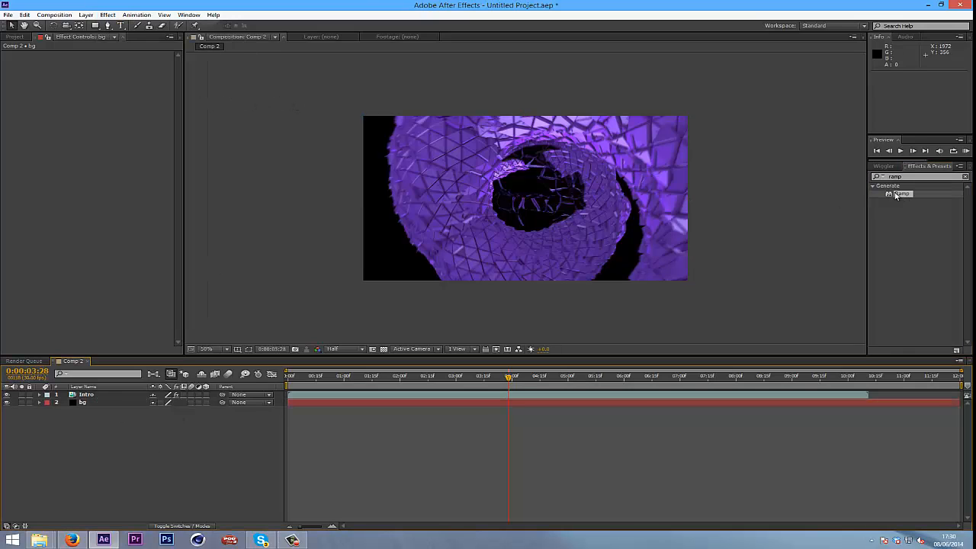
pyautogui.moveTo(897, 197); pyautogui.dragTo(86, 404)
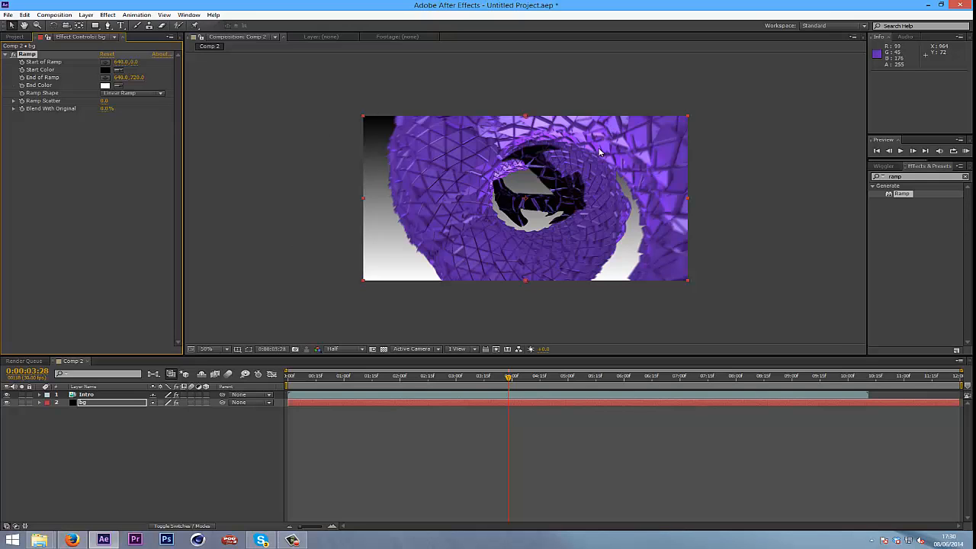
# Set the Ramp effect's End Color to purple 5A2BA1, sampled from the rendered tunnel
pyautogui.scroll(1, 559, 184)
pyautogui.scroll(-1, 559, 183)
pyautogui.click(106, 85)
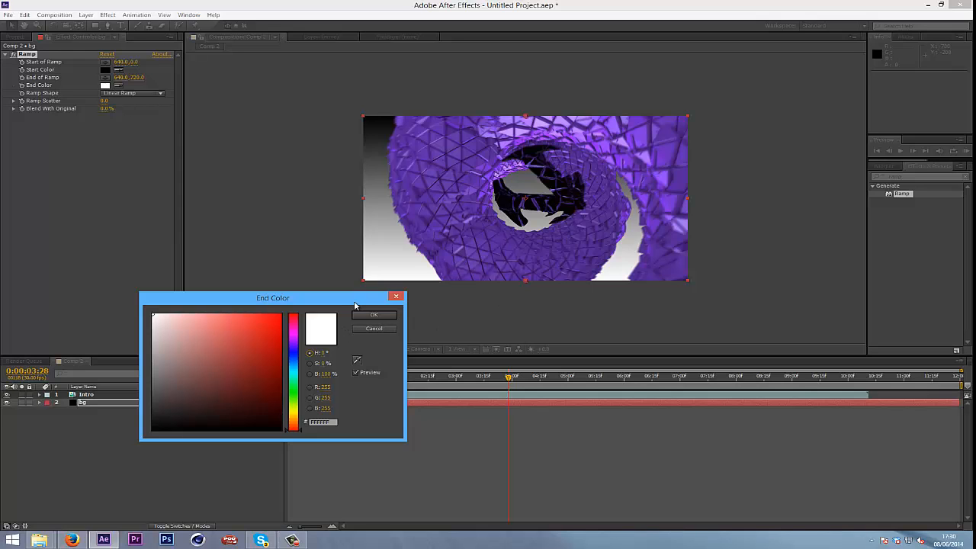
pyautogui.moveTo(355, 305); pyautogui.dragTo(401, 293)
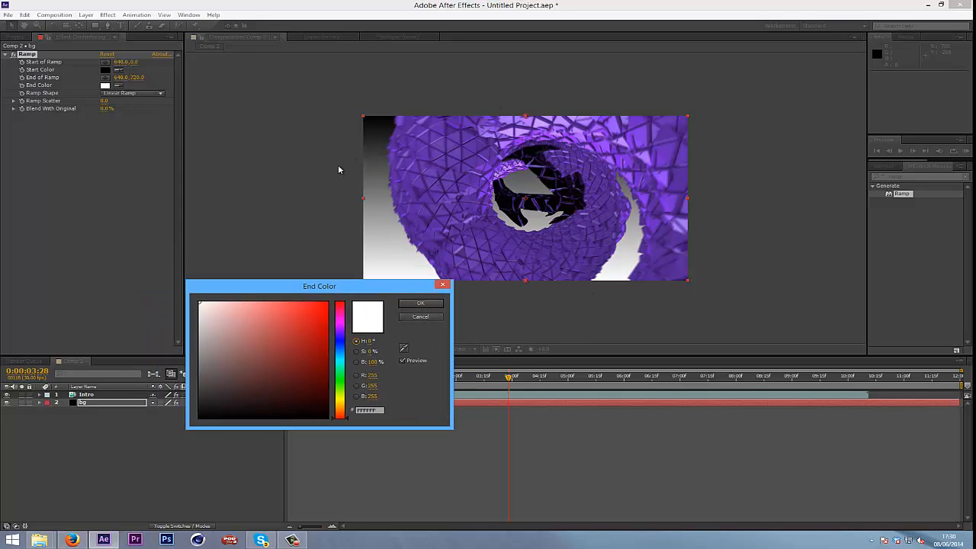
pyautogui.click(404, 347)
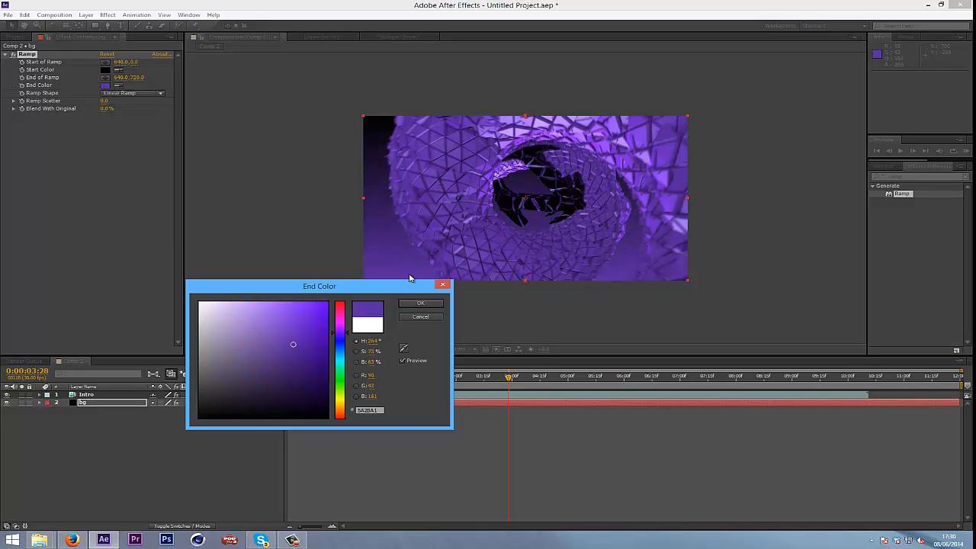
pyautogui.moveTo(392, 290); pyautogui.dragTo(358, 339)
pyautogui.click(387, 351)
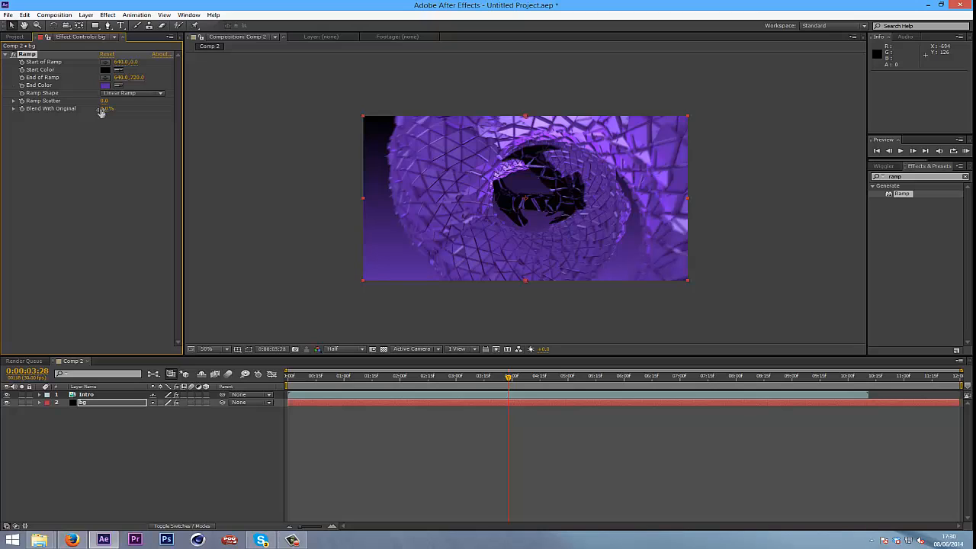
# Try adjusting Ramp's Blend With Original on the bg layer, checking the layer selection
pyautogui.moveTo(104, 108)
pyautogui.mouseDown()
pyautogui.moveTo(139, 111)
pyautogui.moveTo(92, 112)
pyautogui.mouseUp()
pyautogui.click(113, 405)
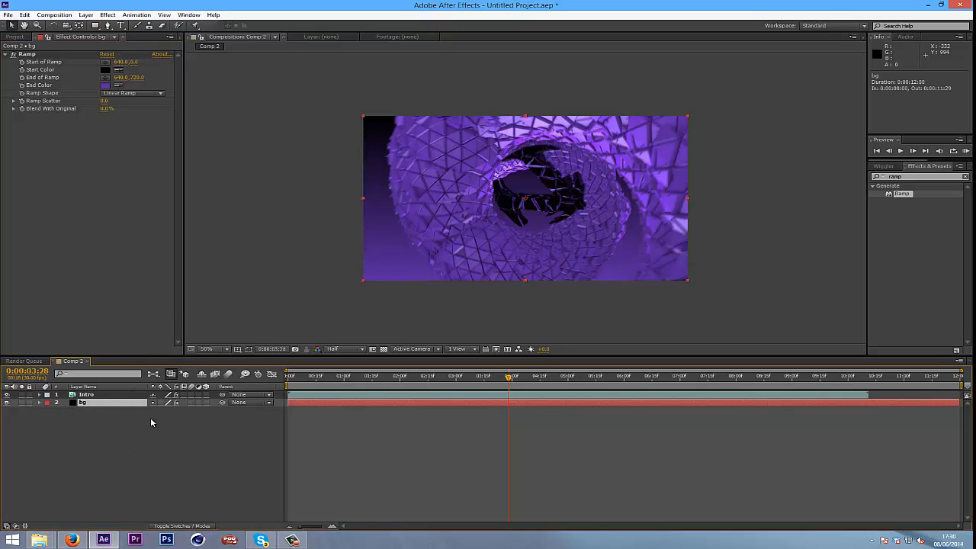
pyautogui.moveTo(104, 108)
pyautogui.mouseDown()
pyautogui.moveTo(126, 110)
pyautogui.moveTo(97, 121)
pyautogui.mouseUp()
pyautogui.click(87, 396)
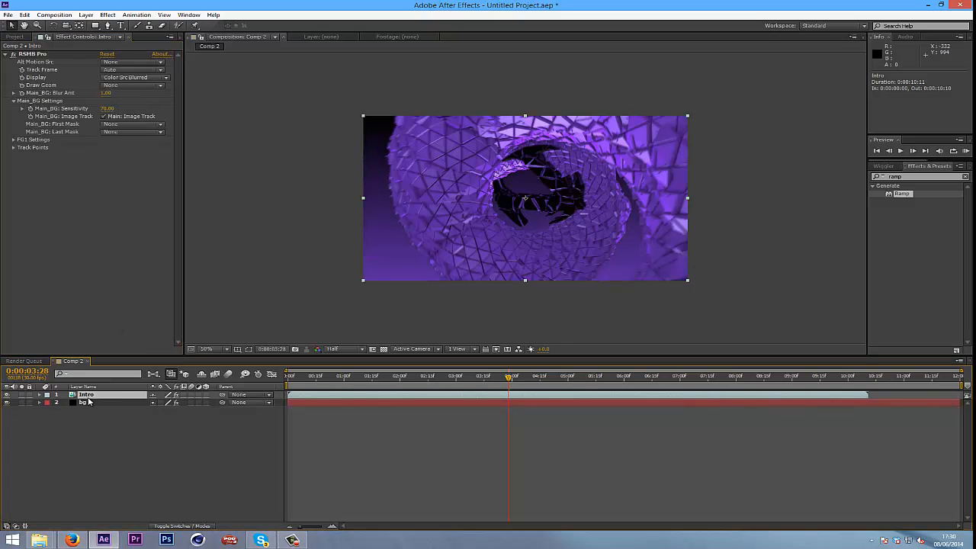
pyautogui.click(86, 402)
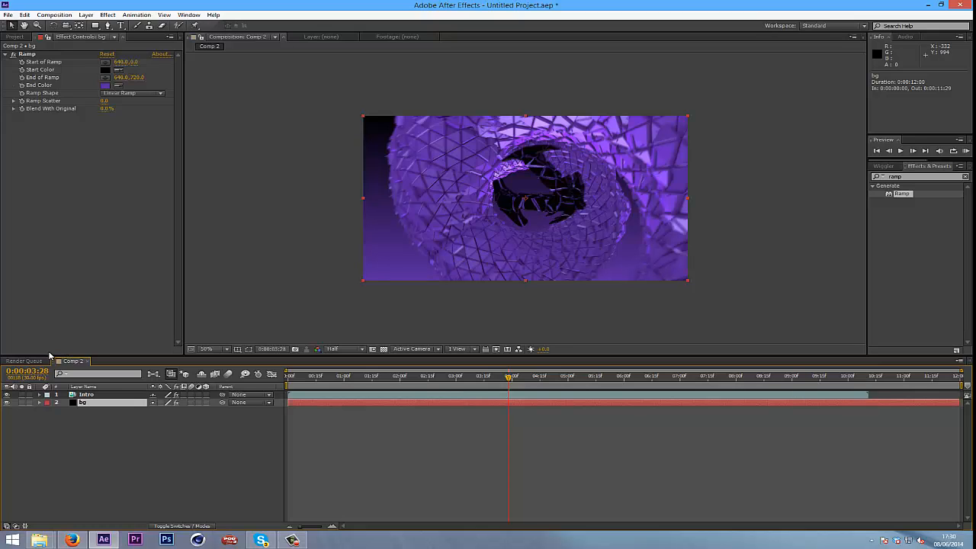
# Change the bg solid's colour to red and try Ramp's Blend With Original against it
pyautogui.hotkey('ctrl', 'y')
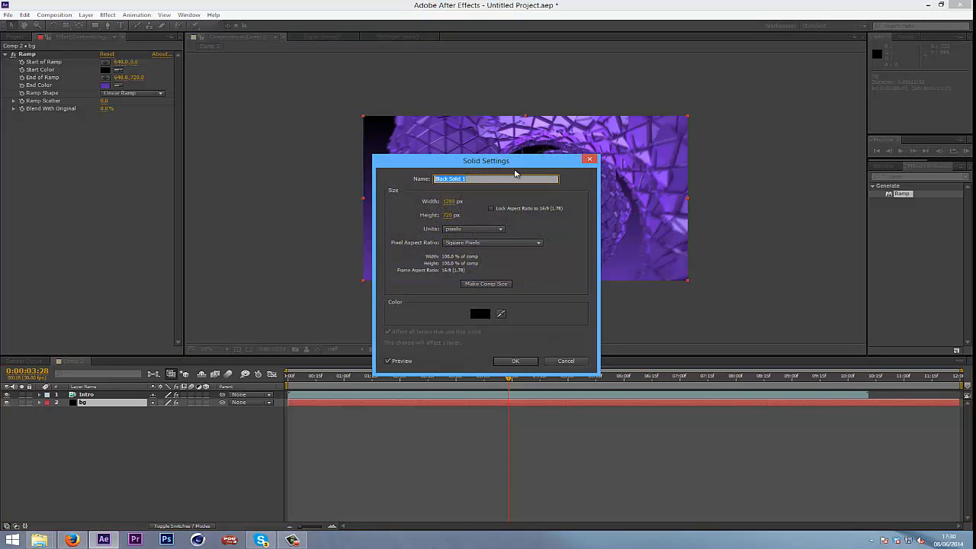
pyautogui.click(484, 315)
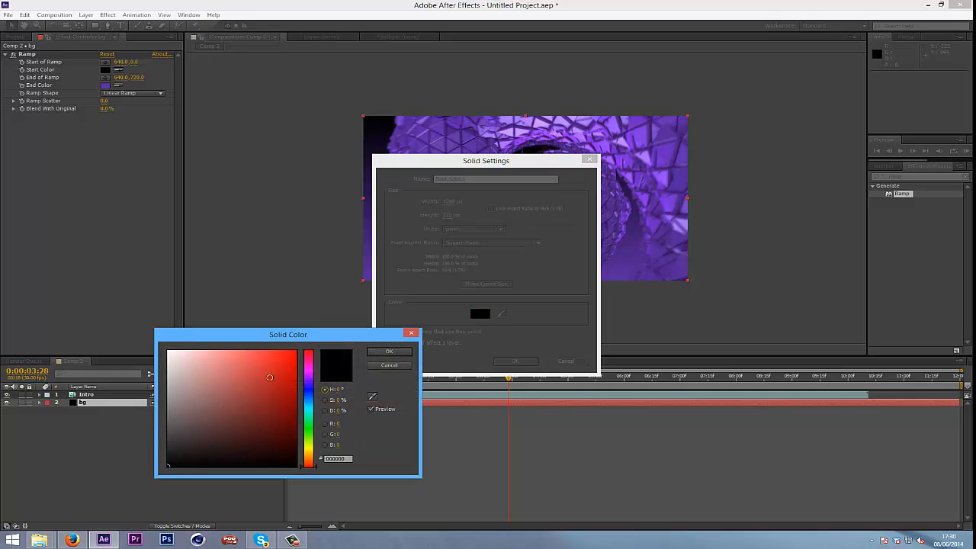
pyautogui.click(295, 352)
pyautogui.click(392, 352)
pyautogui.click(510, 363)
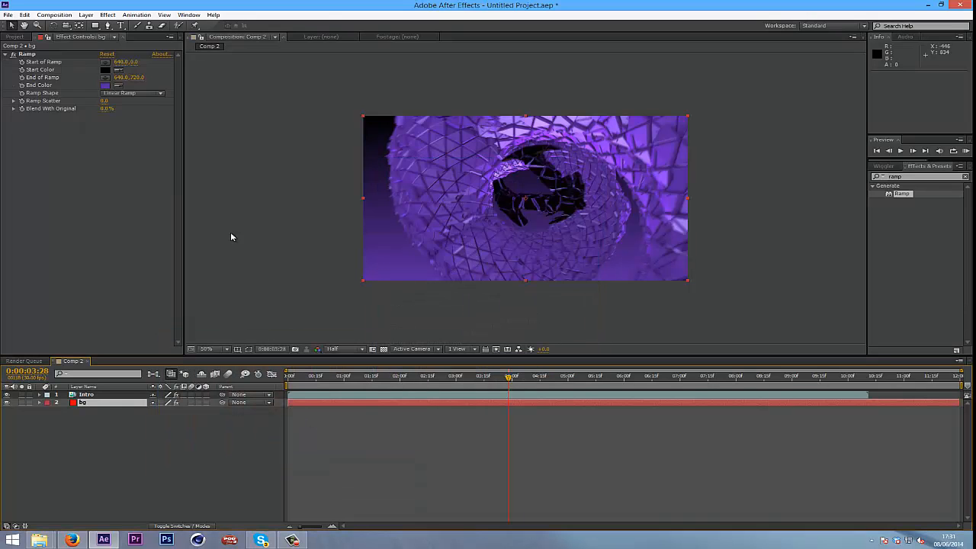
pyautogui.moveTo(107, 109); pyautogui.dragTo(141, 119)
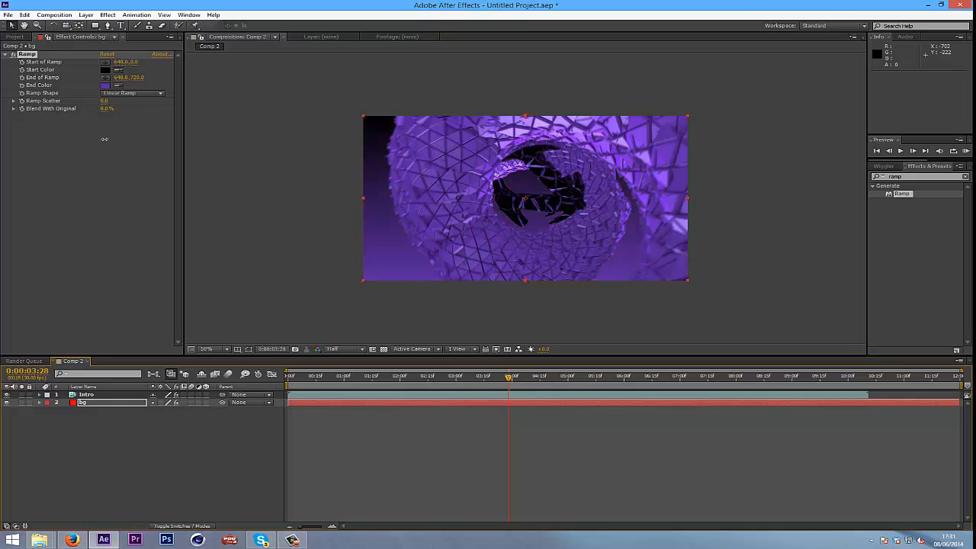
# Change the bg solid's colour back to black and test Ramp's Blend With Original again
pyautogui.click(106, 402)
pyautogui.hotkey('ctrl', 'shift', 'y')
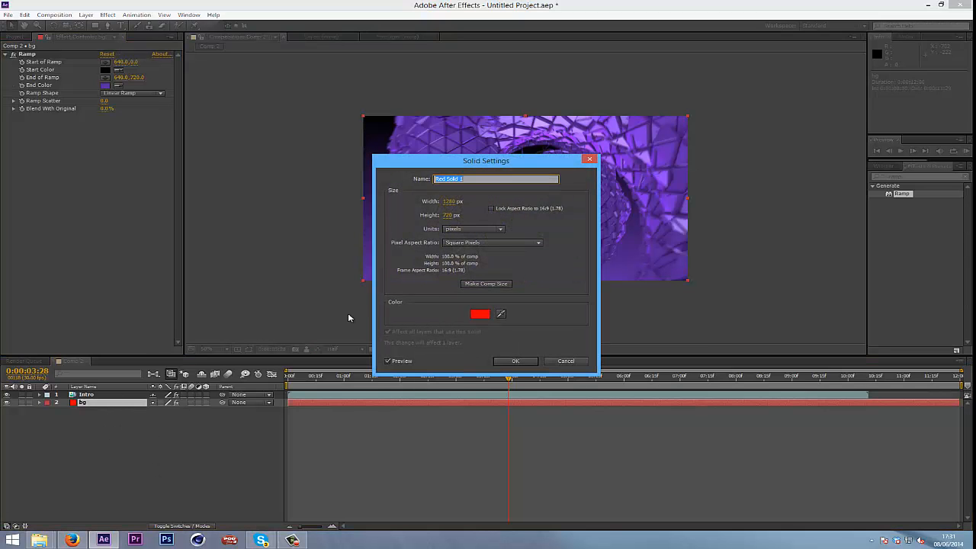
pyautogui.click(478, 317)
pyautogui.moveTo(194, 427); pyautogui.dragTo(10, 539)
pyautogui.click(377, 352)
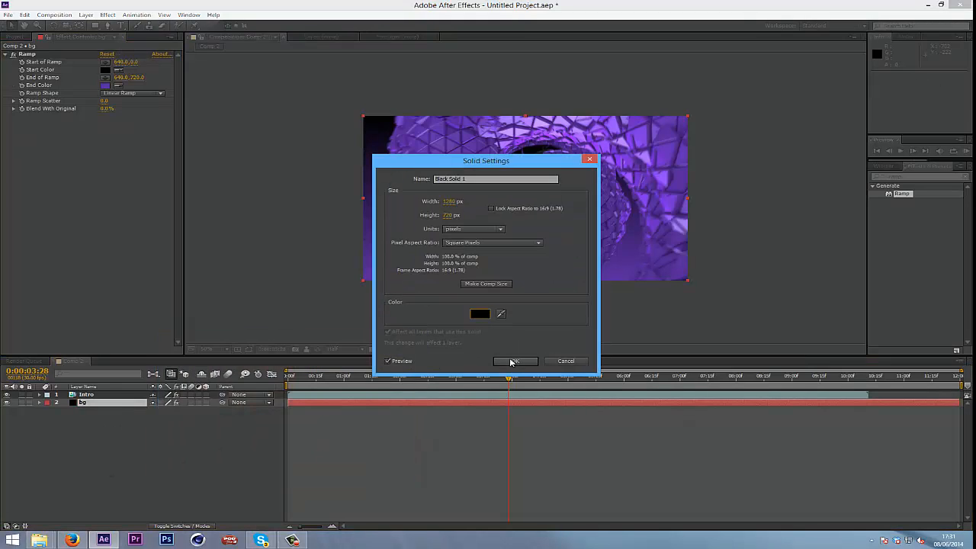
pyautogui.click(511, 362)
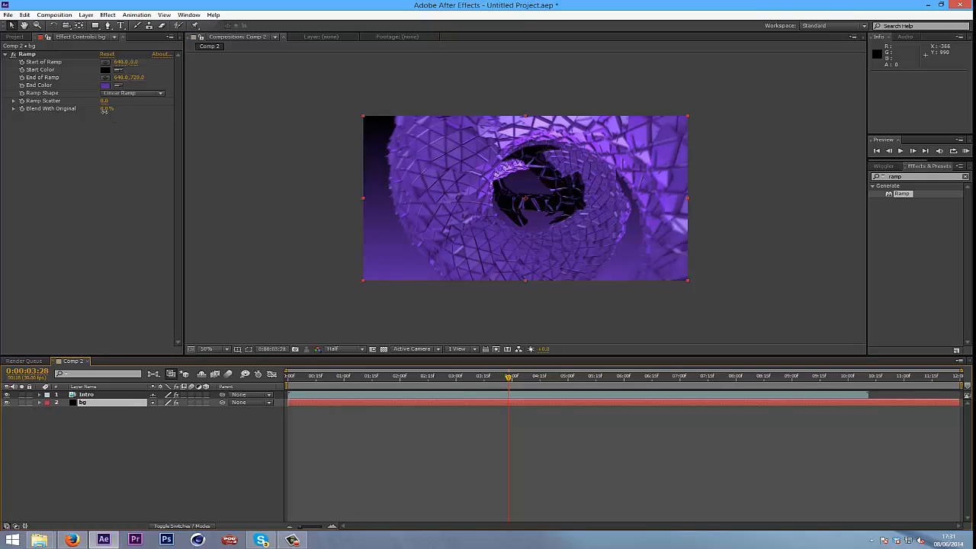
pyautogui.moveTo(106, 109); pyautogui.dragTo(111, 109)
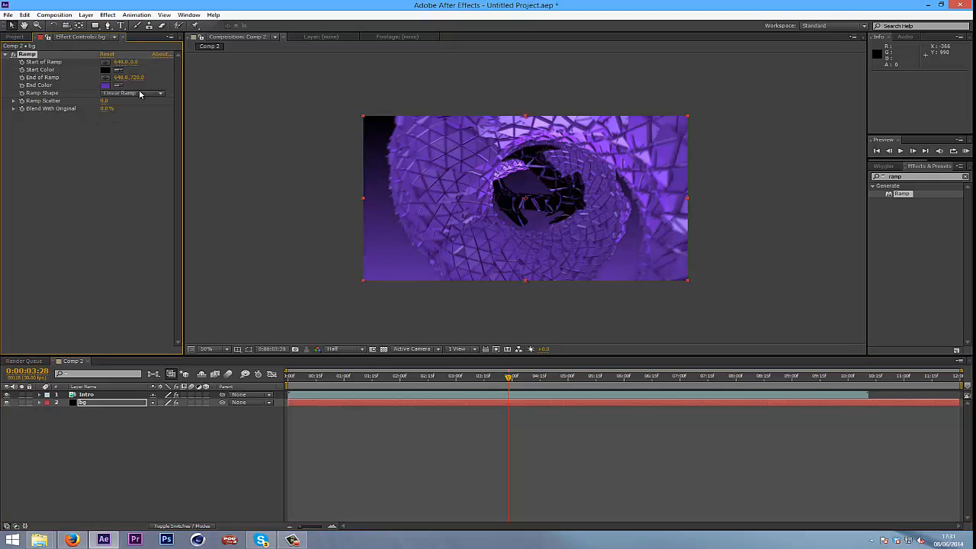
# Set the Ramp effect's shape to Radial Ramp
pyautogui.click(141, 93)
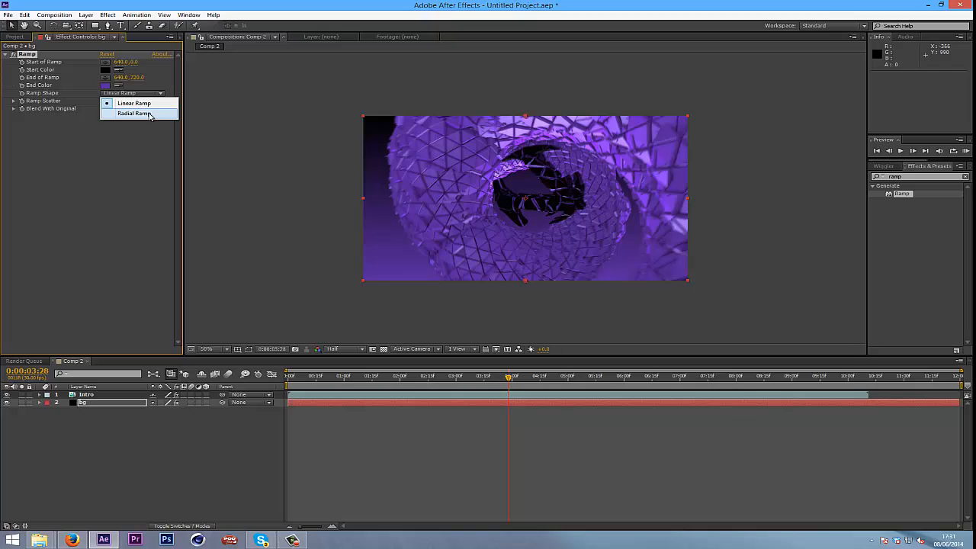
pyautogui.click(134, 114)
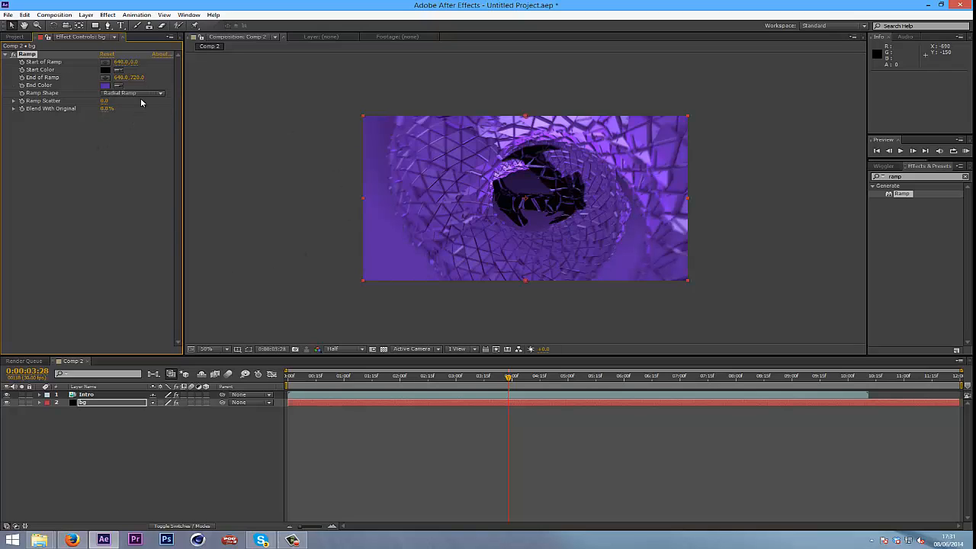
# Move the End of Ramp point to 644, 358 and the Start of Ramp point above the frame at 620, -228
pyautogui.moveTo(525, 116); pyautogui.dragTo(489, 130)
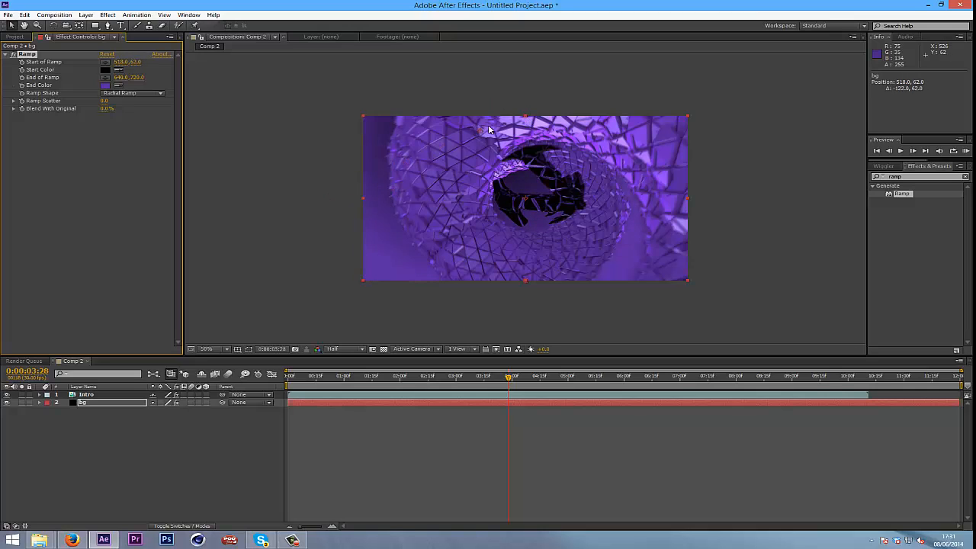
pyautogui.hotkey('ctrl', 'z')
pyautogui.moveTo(526, 280); pyautogui.dragTo(527, 198)
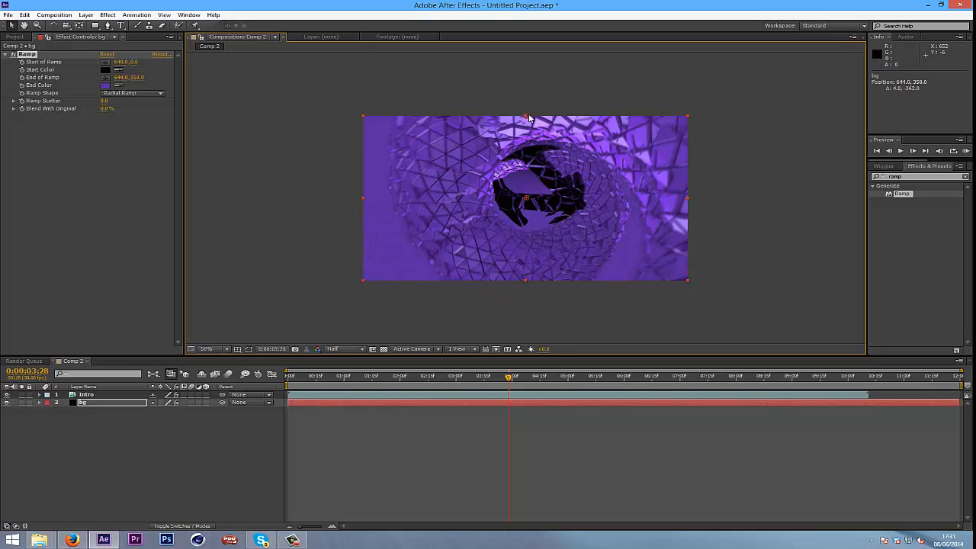
pyautogui.moveTo(529, 119); pyautogui.dragTo(519, 68)
# Set the Ramp effect's End Color to black
pyautogui.click(105, 86)
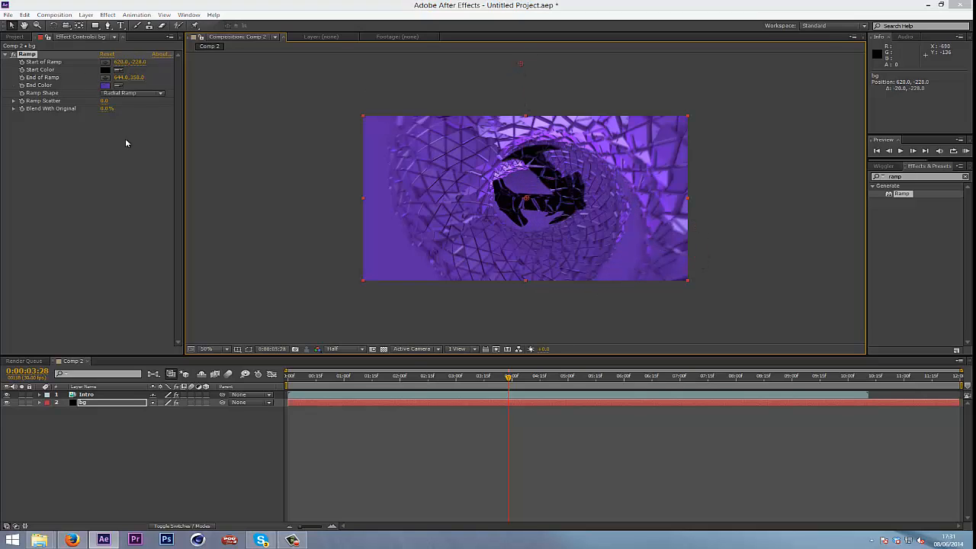
pyautogui.moveTo(202, 406); pyautogui.dragTo(166, 468)
pyautogui.click(382, 352)
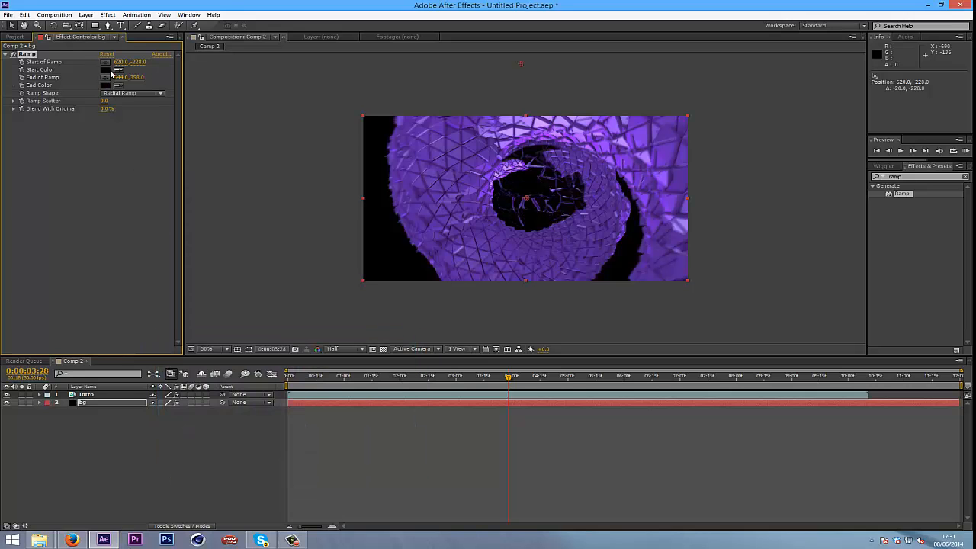
# Set the Ramp effect's Start Color to purple 5A2AA0, sampled from the rendered tunnel
pyautogui.click(105, 70)
pyautogui.click(372, 396)
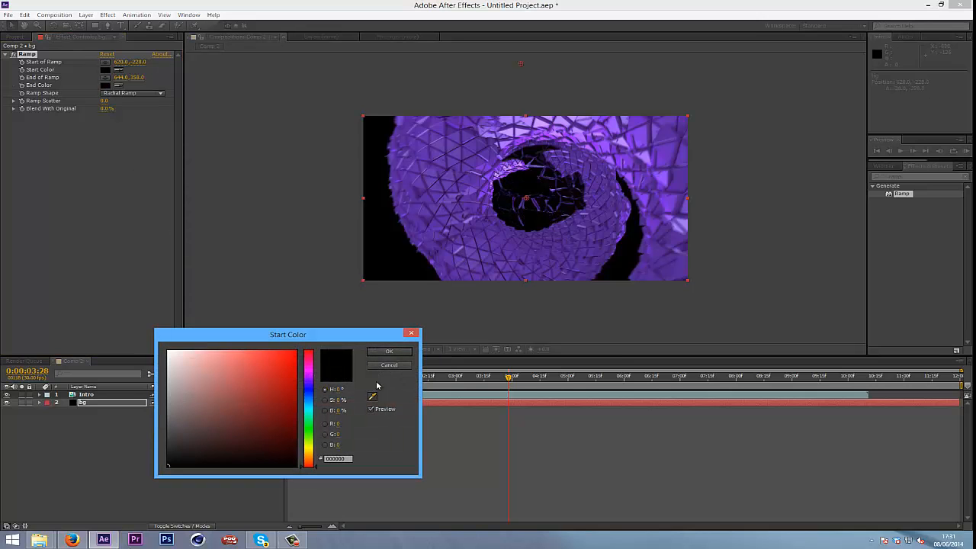
pyautogui.click(473, 168)
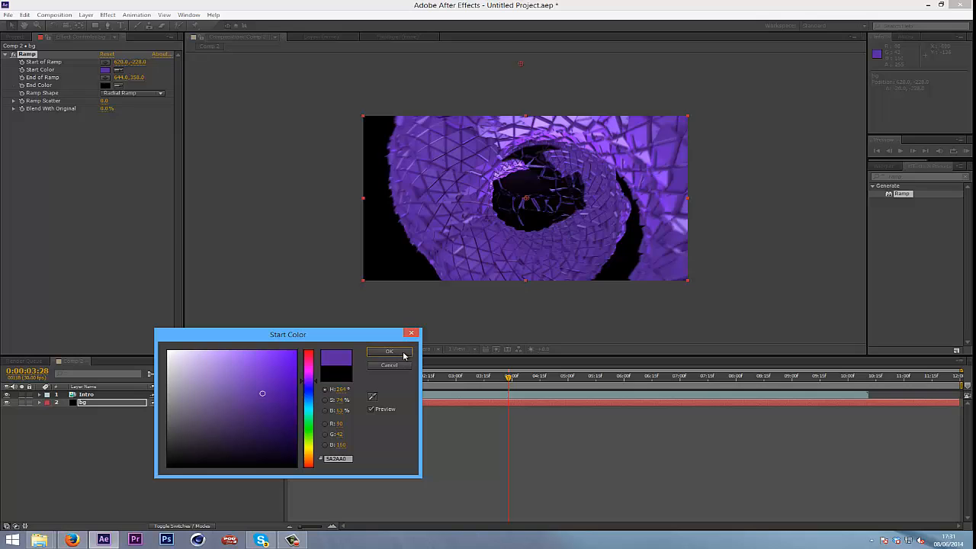
pyautogui.click(398, 350)
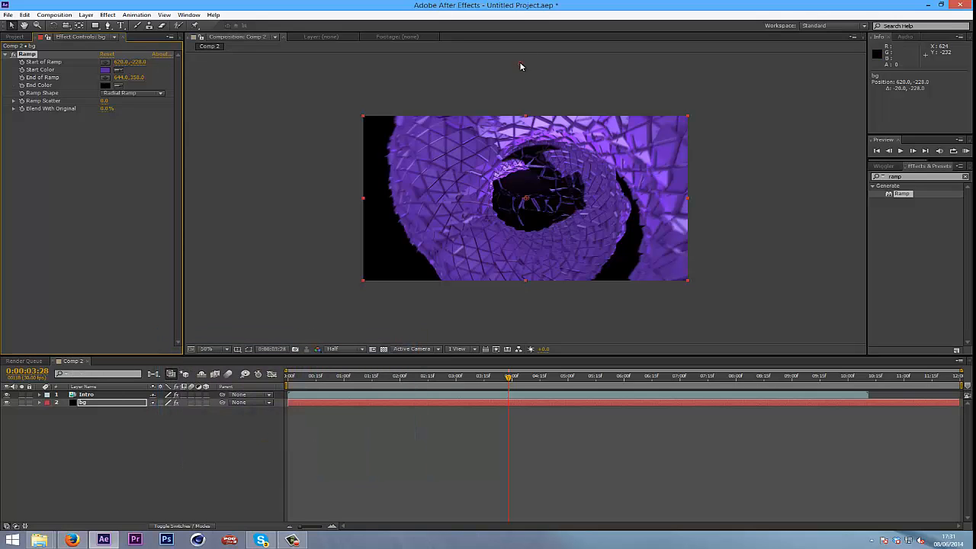
# Move the Start of Ramp point to 656, 324 and the End of Ramp point to 40, -182, with Blend With Original at 40%
pyautogui.moveTo(520, 64); pyautogui.dragTo(372, 75)
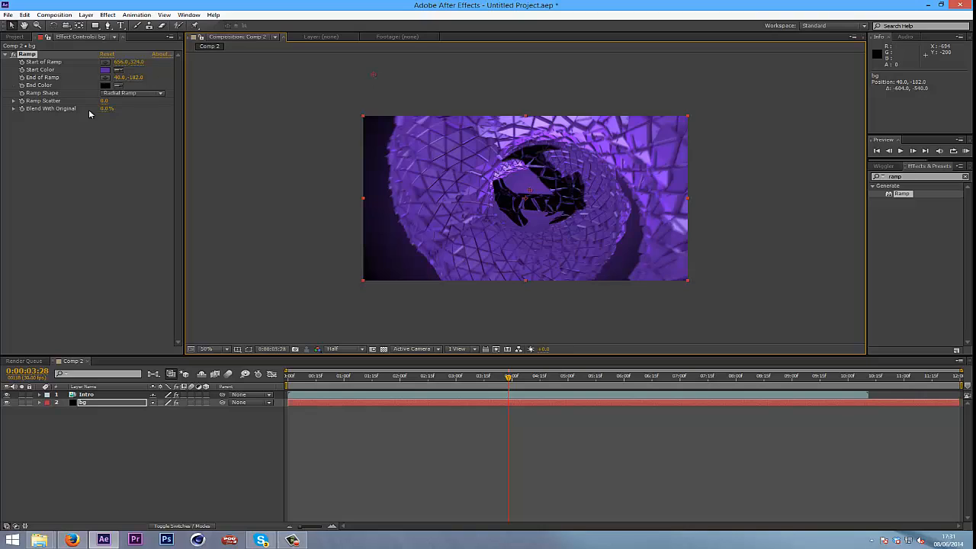
pyautogui.moveTo(101, 108); pyautogui.dragTo(118, 113)
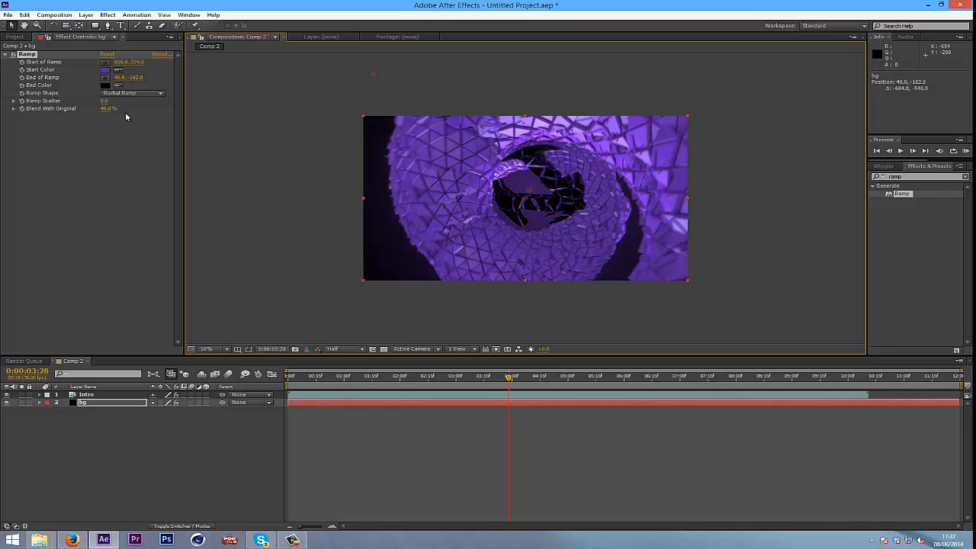
pyautogui.click(106, 402)
pyautogui.press('t')
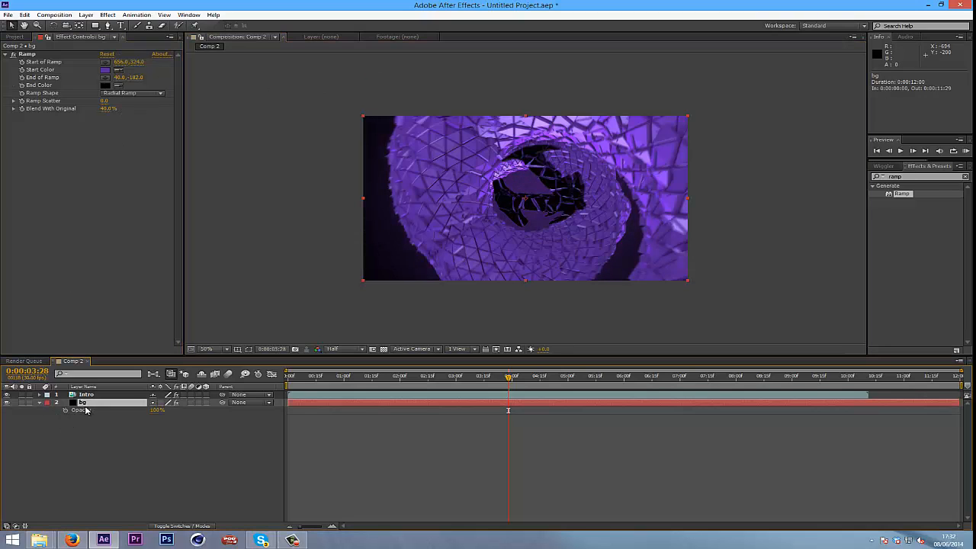
pyautogui.click(144, 416)
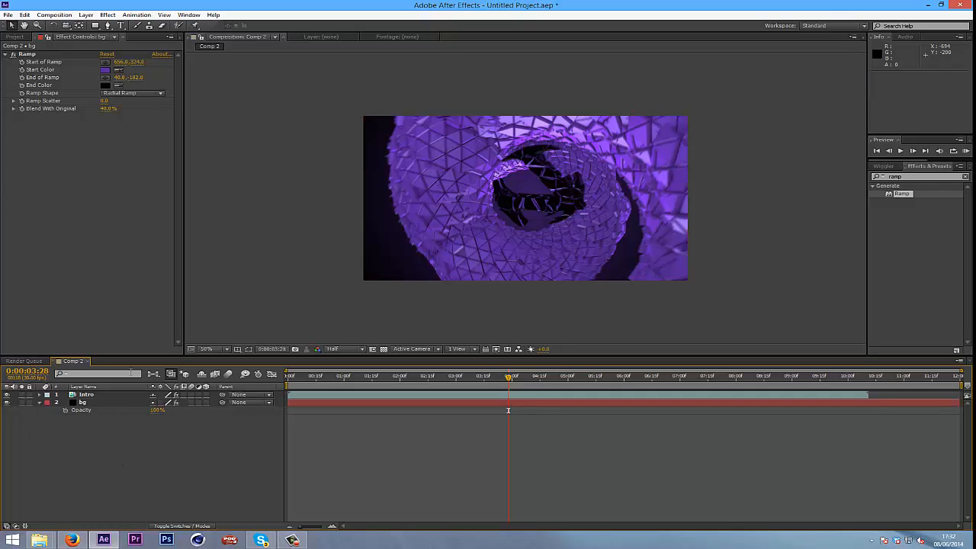
pyautogui.click(39, 403)
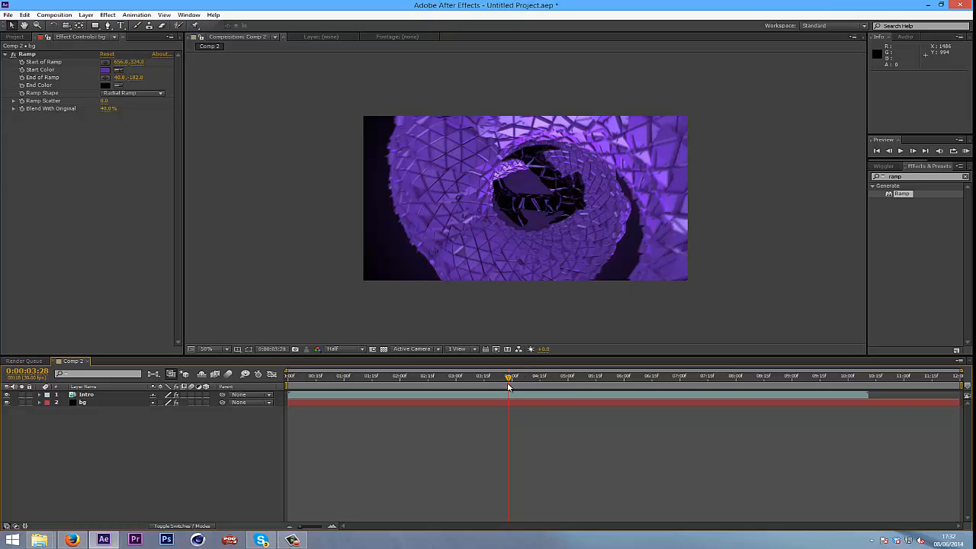
# Set the bg layer's Ramp Blend With Original to 75%, judging it against the VIOLET title frame at 0:00:07:25
pyautogui.moveTo(523, 383); pyautogui.dragTo(728, 386)
pyautogui.moveTo(109, 109); pyautogui.dragTo(127, 116)
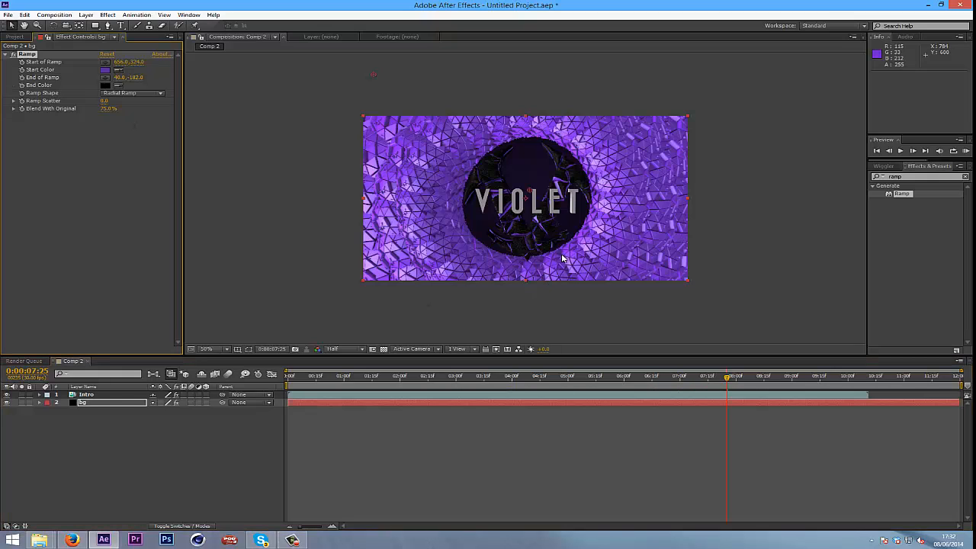
pyautogui.click(76, 419)
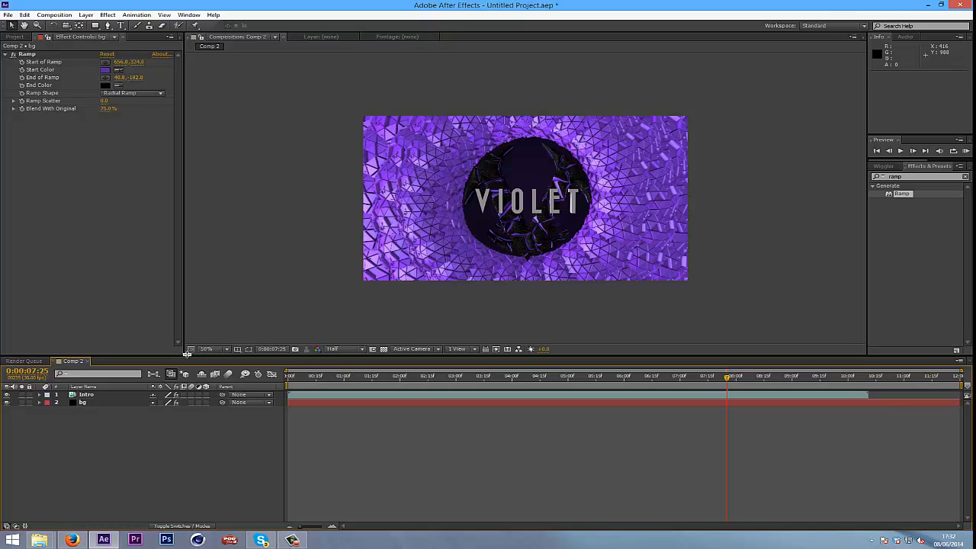
# Create a new adjustment layer above the Intro layer and name it cc
pyautogui.hotkey('ctrl', 'alt', 'y')
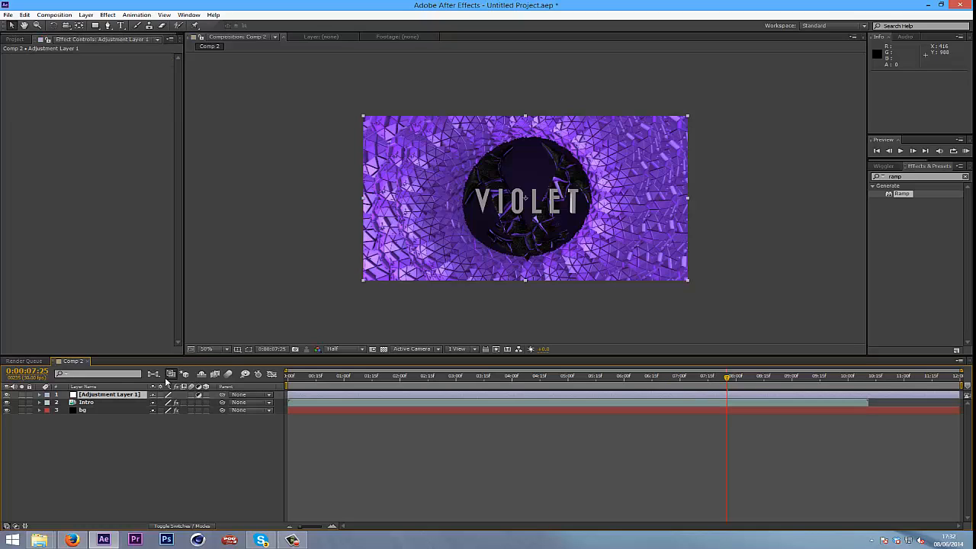
pyautogui.write('cc')
pyautogui.press('Return')
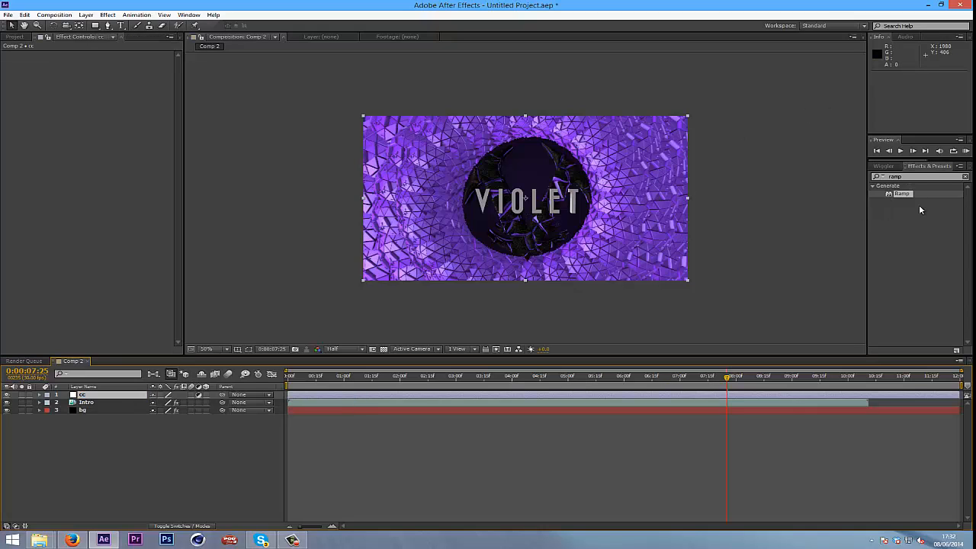
# Find the Red Giant Color Suite Looks effect and apply it to the cc adjustment layer
pyautogui.click(945, 176)
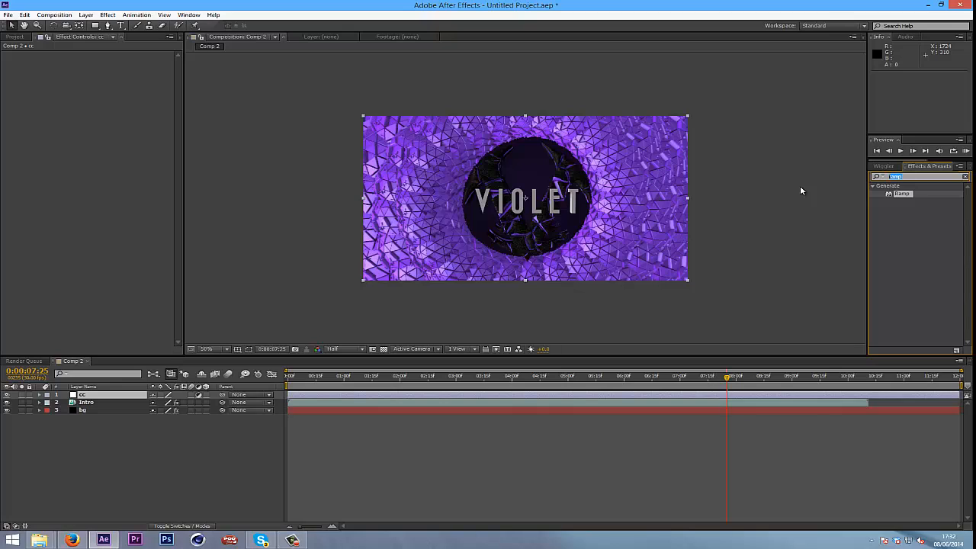
pyautogui.write('look')
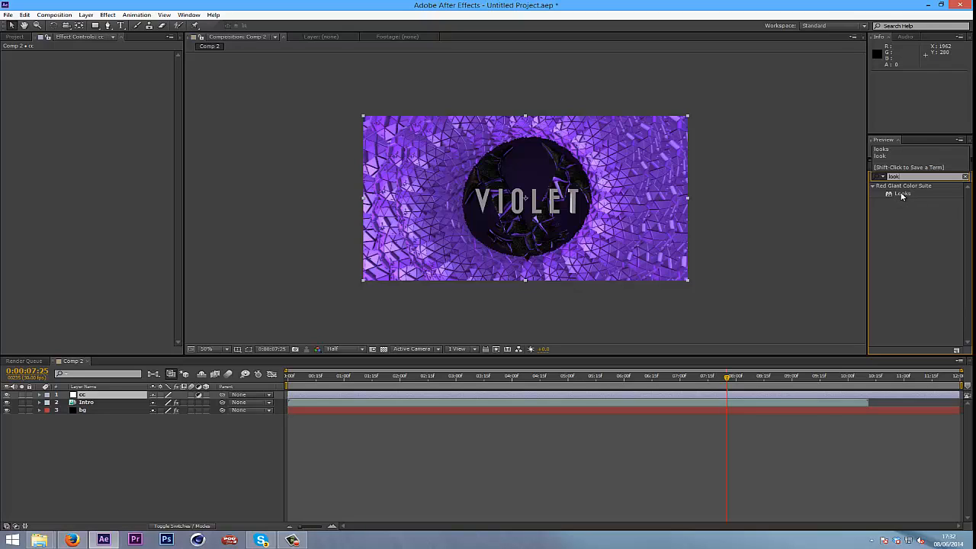
pyautogui.click(902, 195)
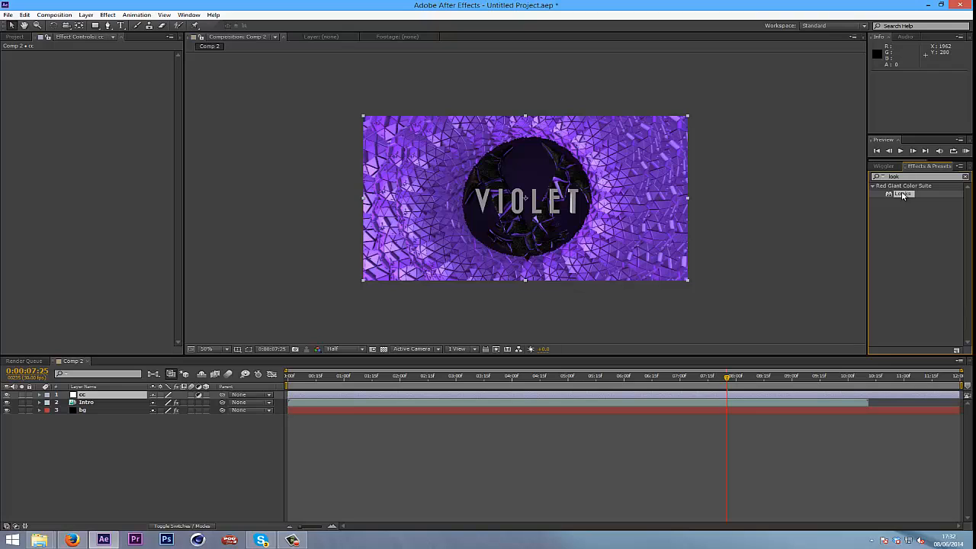
pyautogui.moveTo(902, 195); pyautogui.dragTo(109, 396)
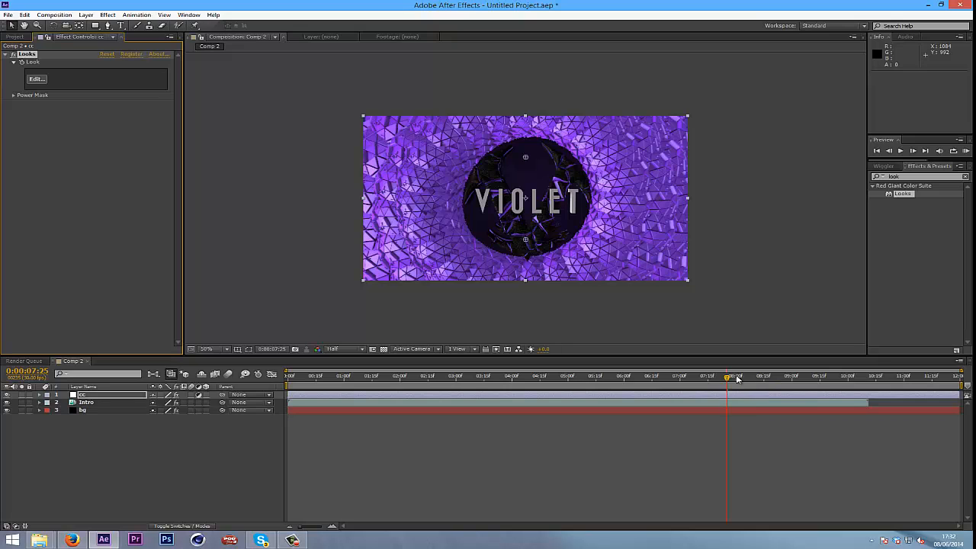
# Go to the frame at 0:00:07:17 and open the cc layer's look for editing in Magic Bullet Looks
pyautogui.moveTo(726, 382); pyautogui.dragTo(714, 397)
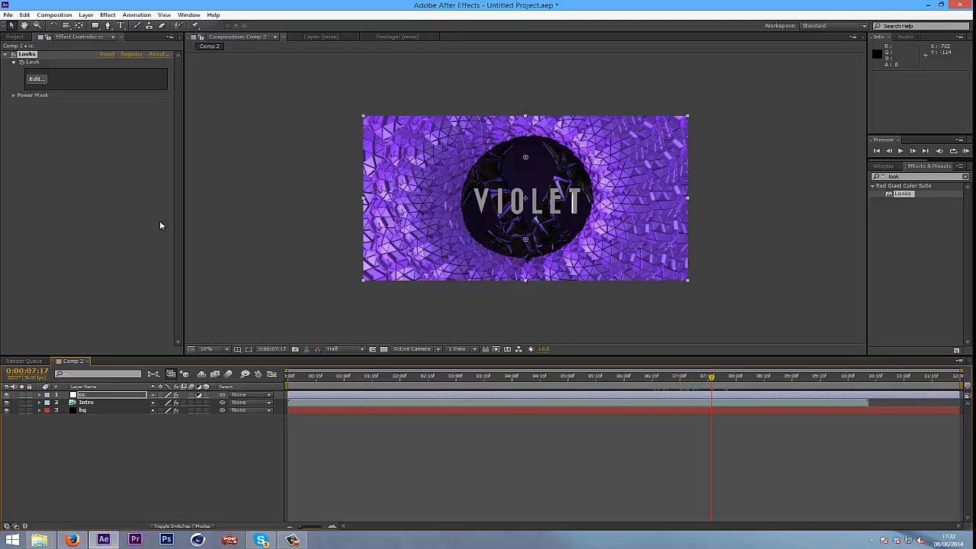
pyautogui.click(96, 396)
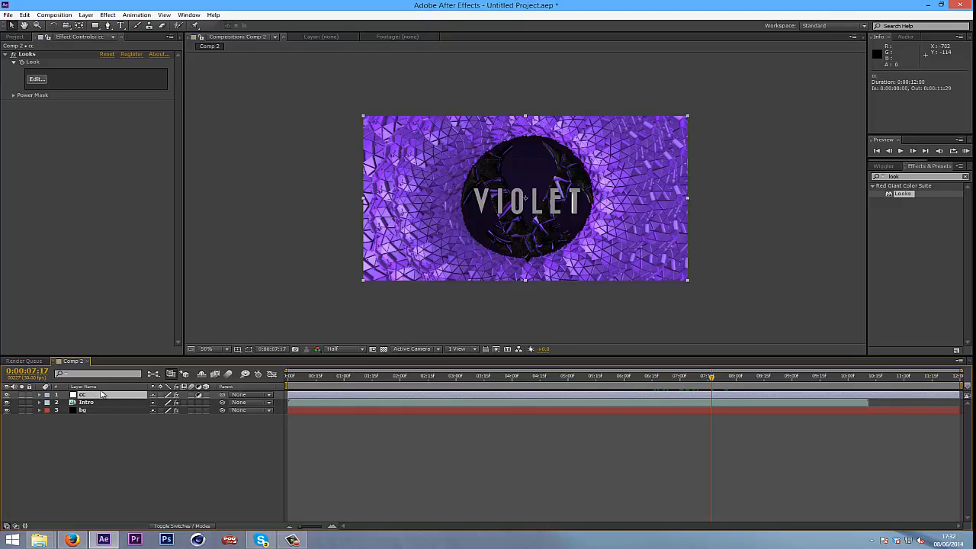
pyautogui.click(36, 79)
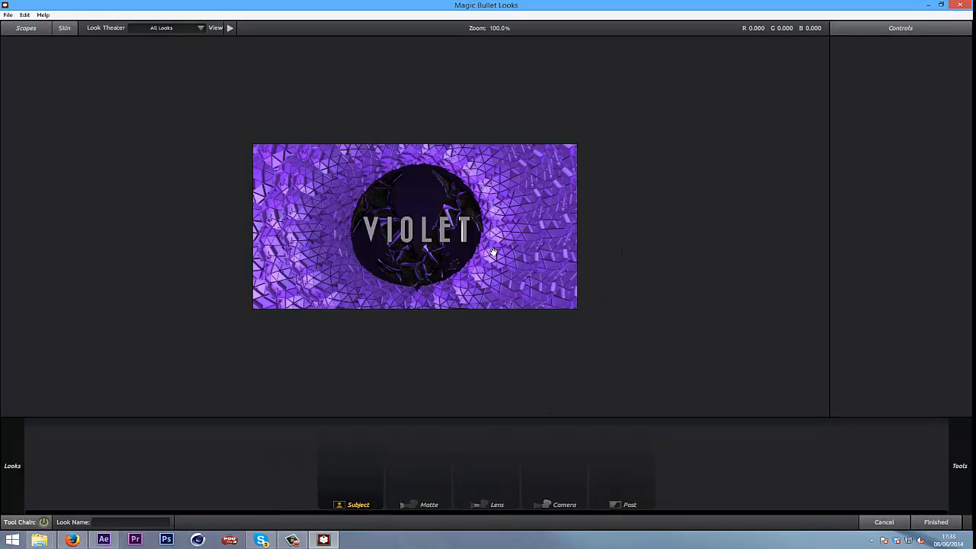
pyautogui.click(103, 540)
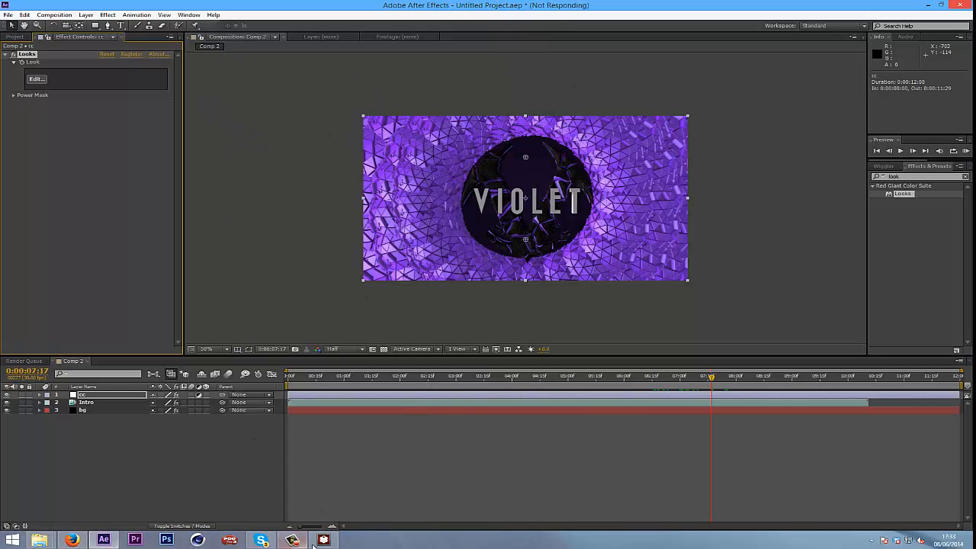
pyautogui.click(323, 540)
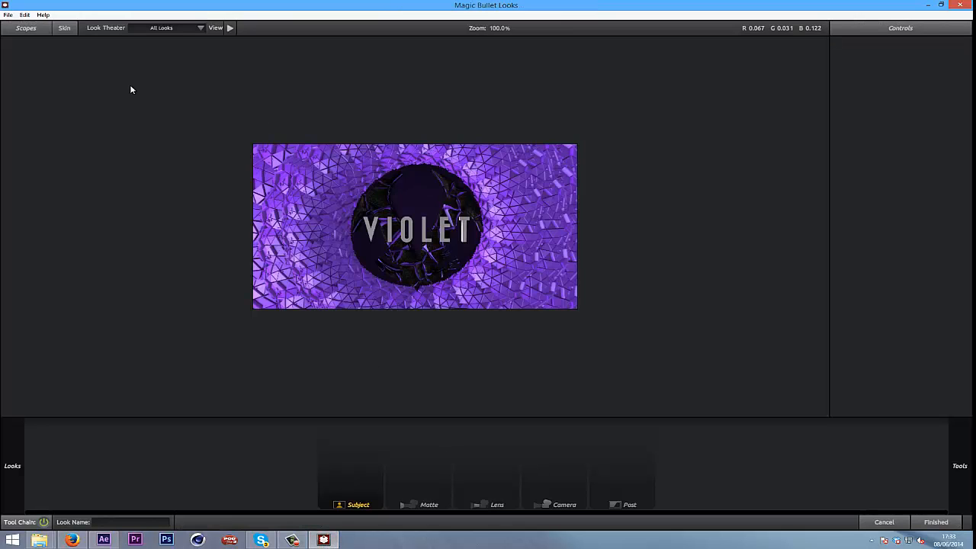
# Add a Curves tool to the Post stage of the look's tool chain
pyautogui.moveTo(3, 62)
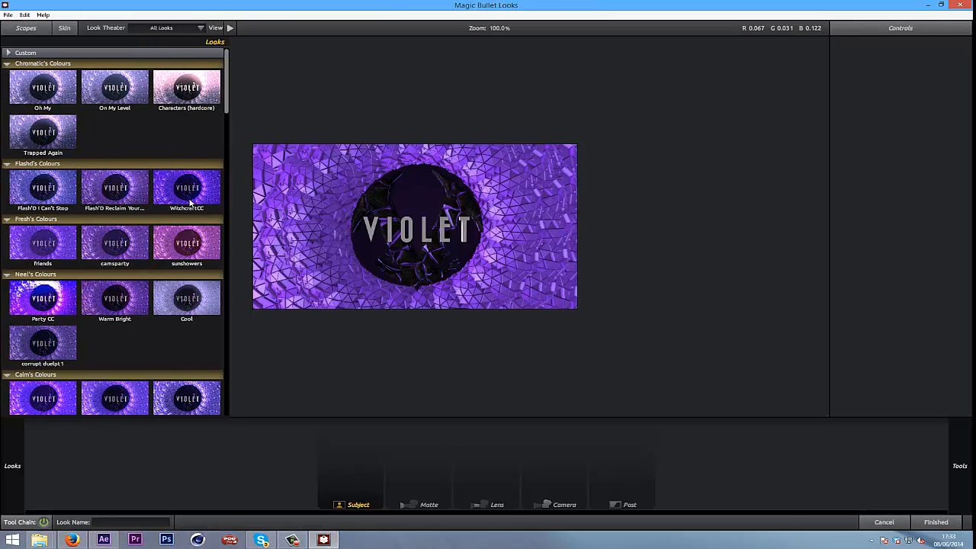
pyautogui.moveTo(970, 453)
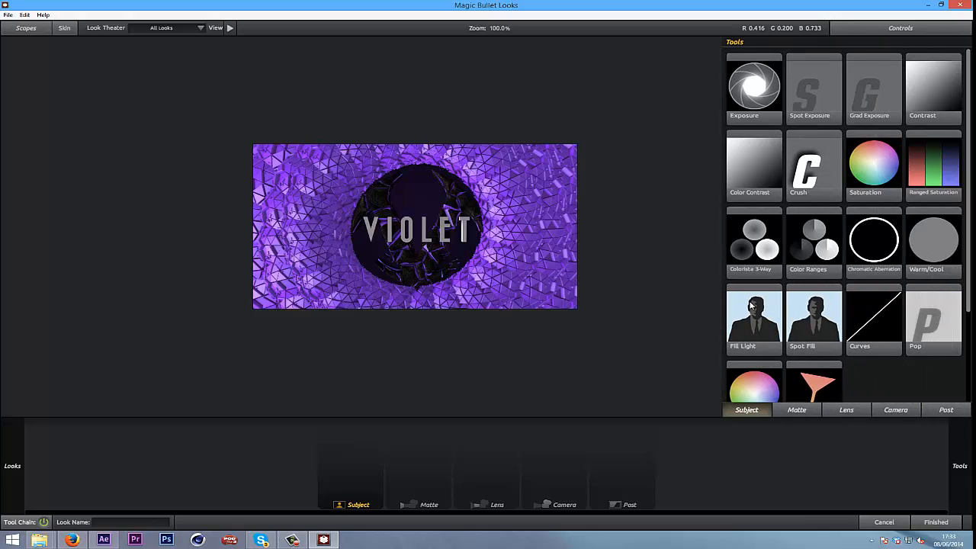
pyautogui.moveTo(921, 433)
pyautogui.moveTo(878, 323); pyautogui.dragTo(598, 231)
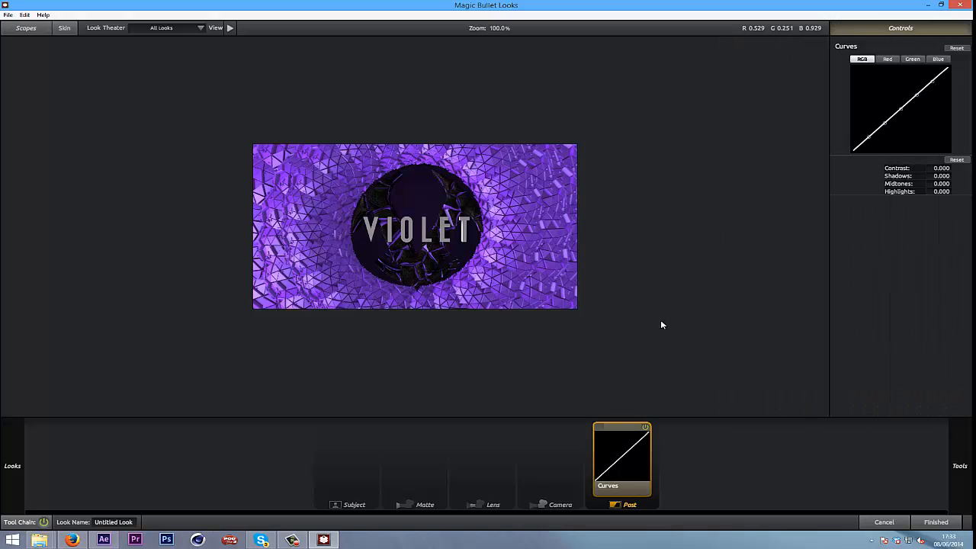
# Shape the Curves tool's RGB curve into a gentle S by lowering the shadow points and raising the highlight points
pyautogui.moveTo(959, 465)
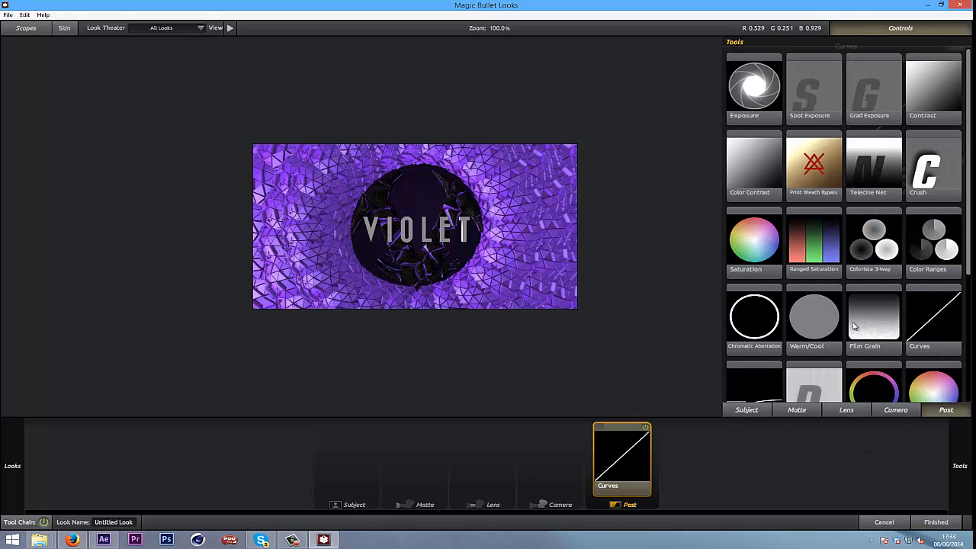
pyautogui.moveTo(763, 321); pyautogui.dragTo(236, 280)
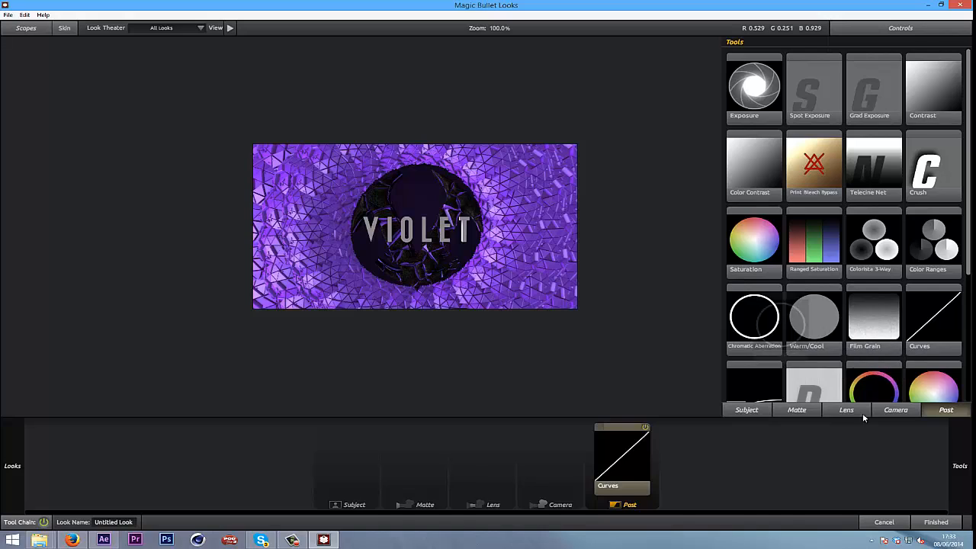
pyautogui.click(632, 452)
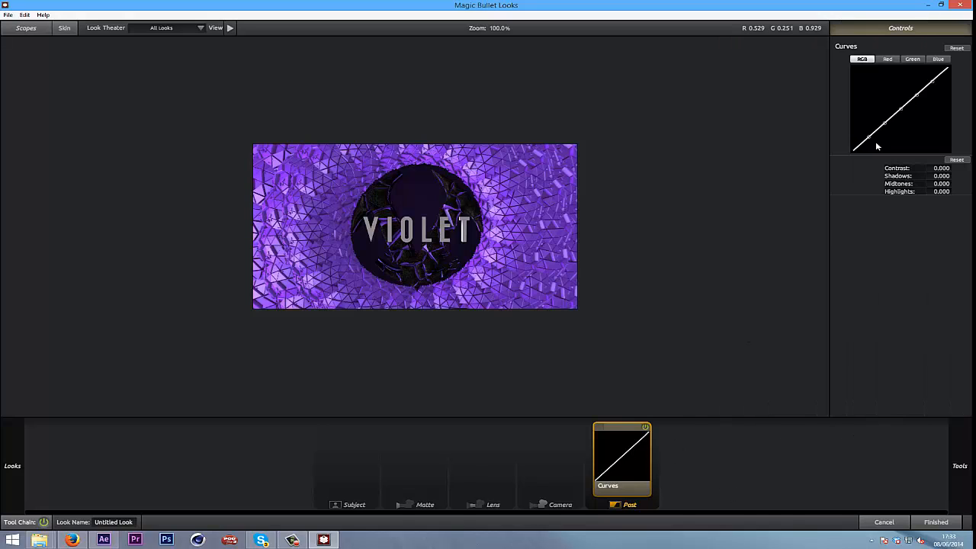
pyautogui.moveTo(869, 138); pyautogui.dragTo(882, 142)
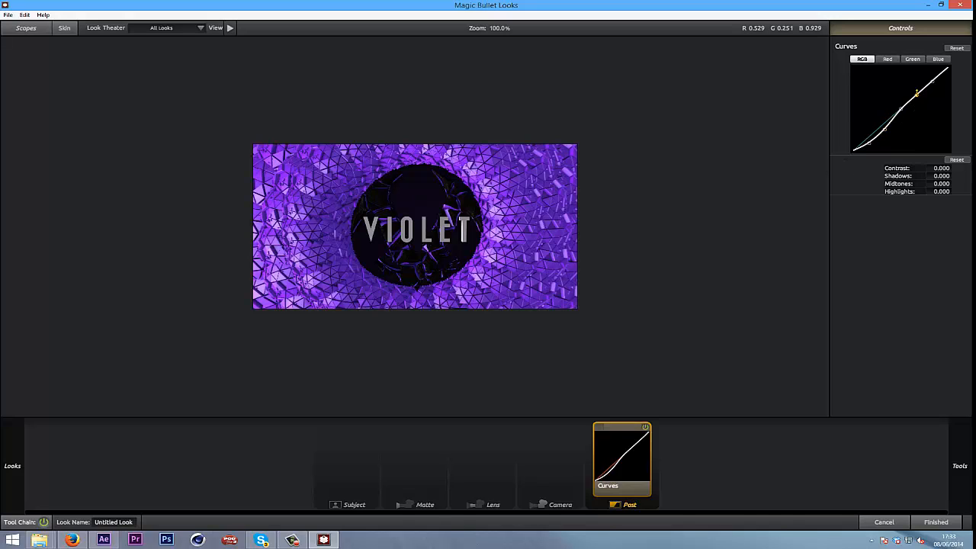
pyautogui.moveTo(916, 94); pyautogui.dragTo(932, 75)
pyautogui.moveTo(960, 433)
pyautogui.moveTo(915, 88); pyautogui.dragTo(913, 84)
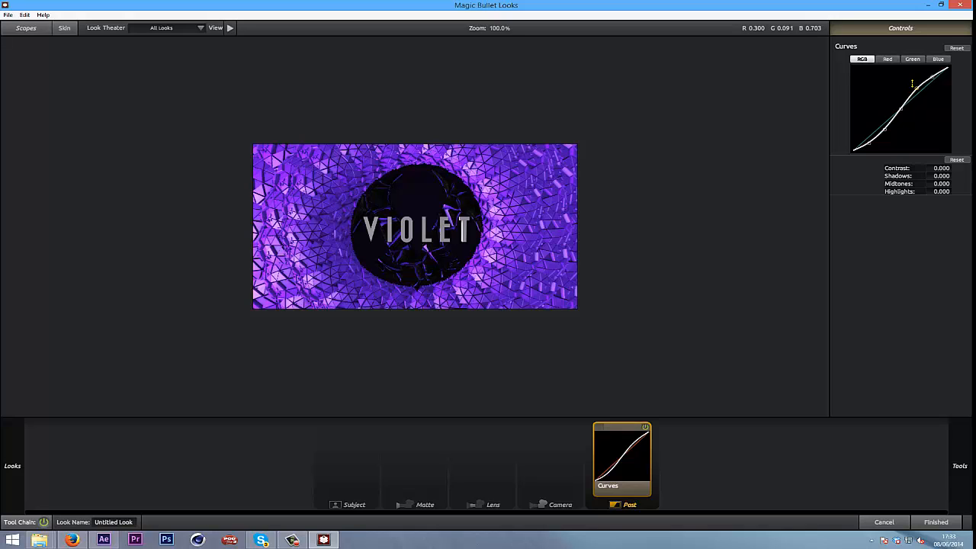
# Review the individual colour channels and adjust the Blue curve, slightly lowering its upper-midtone point and raising its highlight point
pyautogui.click(938, 60)
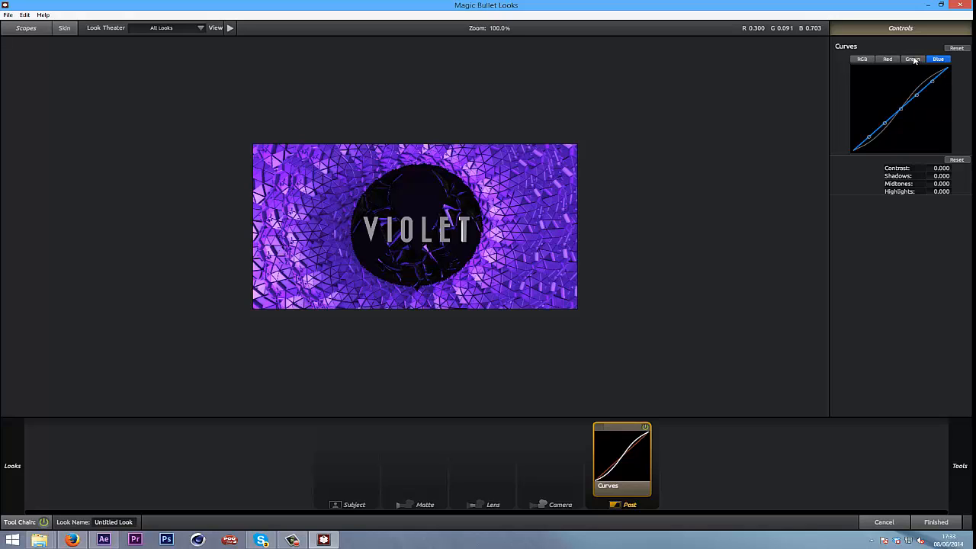
pyautogui.click(912, 59)
pyautogui.click(887, 60)
pyautogui.click(863, 60)
pyautogui.click(888, 59)
pyautogui.click(913, 60)
pyautogui.click(938, 59)
pyautogui.moveTo(931, 79); pyautogui.dragTo(925, 124)
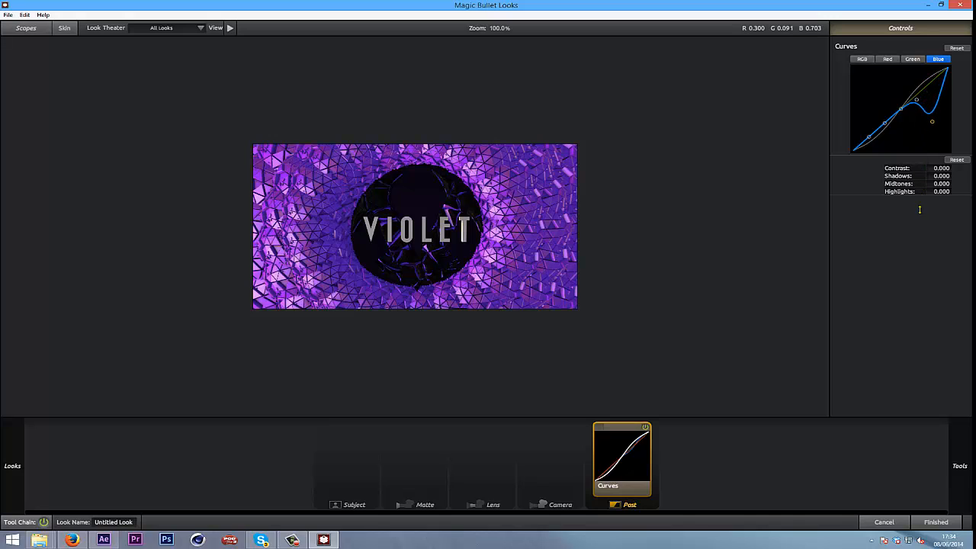
pyautogui.moveTo(909, 249); pyautogui.dragTo(879, 117)
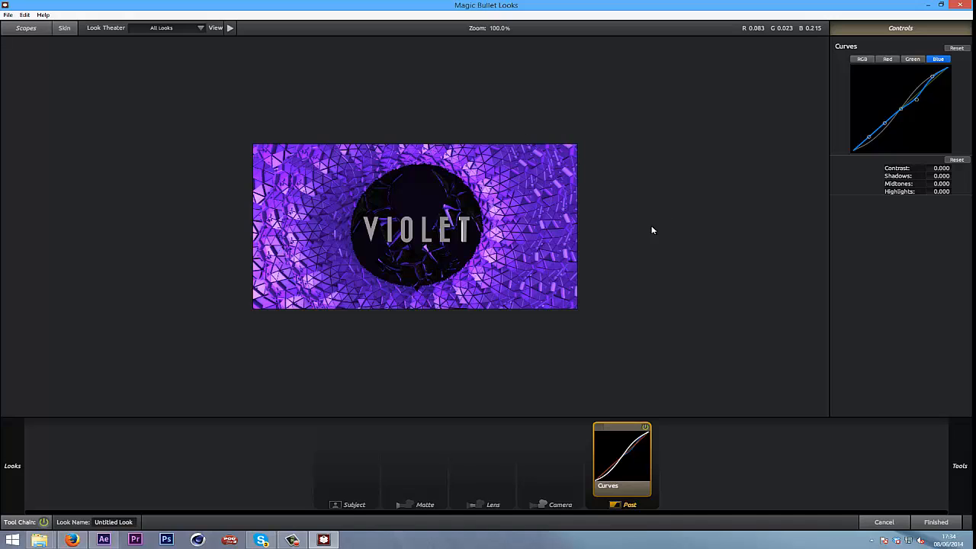
# Try lowering the upper part of the Green curve and undo the change
pyautogui.click(912, 58)
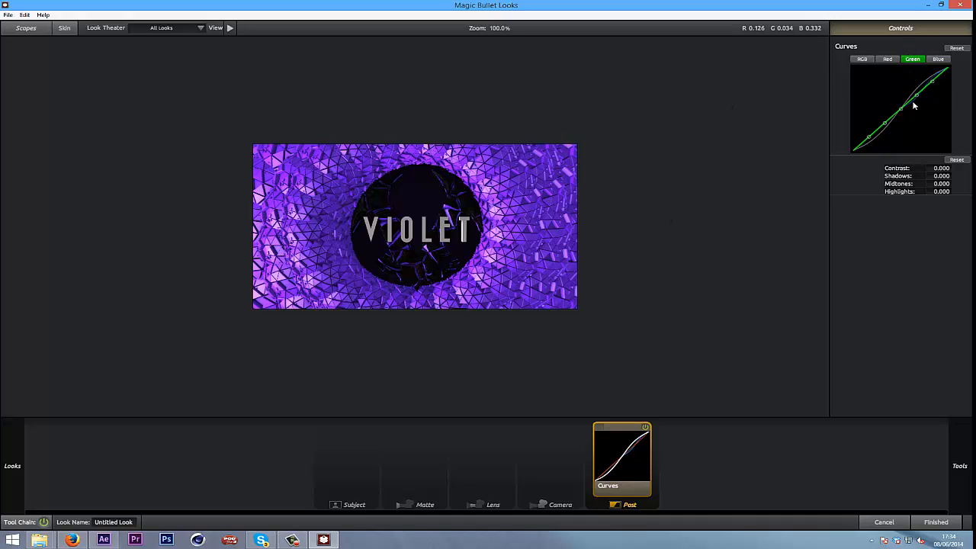
pyautogui.moveTo(915, 93); pyautogui.dragTo(928, 121)
pyautogui.hotkey('ctrl', 'z')
pyautogui.hotkey('ctrl', 'z')
# Add a Colorista 3-Way tool after Curves in the Post stage
pyautogui.moveTo(969, 393)
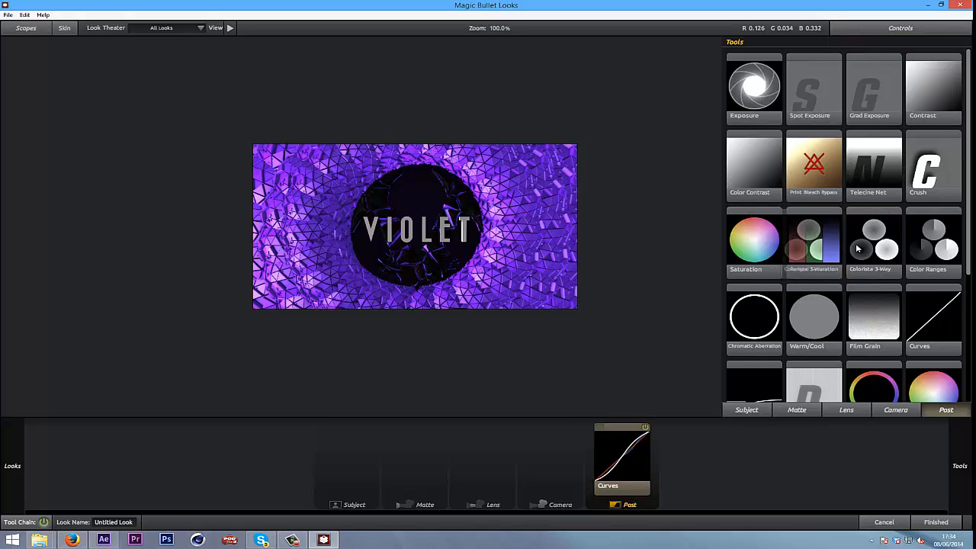
pyautogui.moveTo(881, 259); pyautogui.dragTo(654, 456)
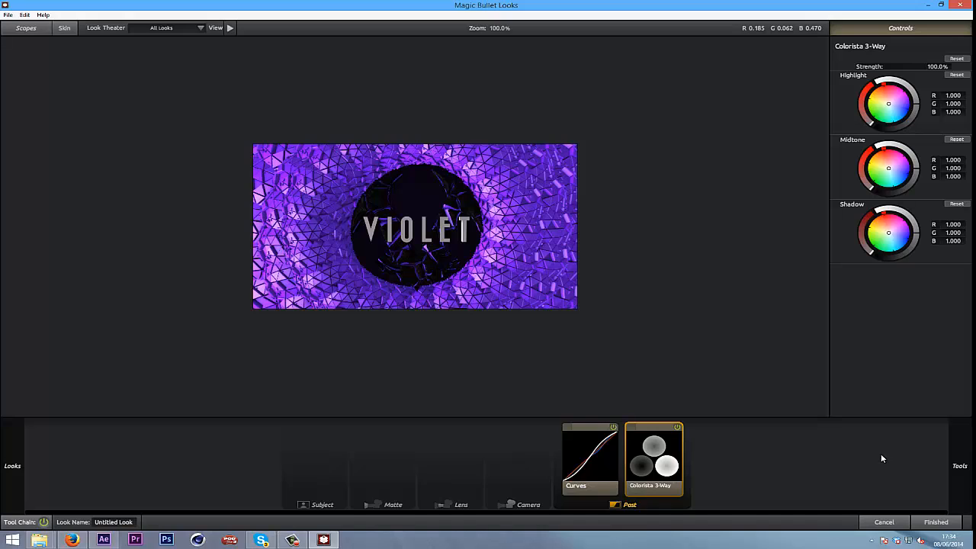
# Shift the Colorista 3-Way highlights and midtones toward blue and tint the shadows orange, around R 1.000, G 0.950, B 0.822
pyautogui.moveTo(897, 106); pyautogui.dragTo(899, 115)
pyautogui.moveTo(894, 171); pyautogui.dragTo(898, 162)
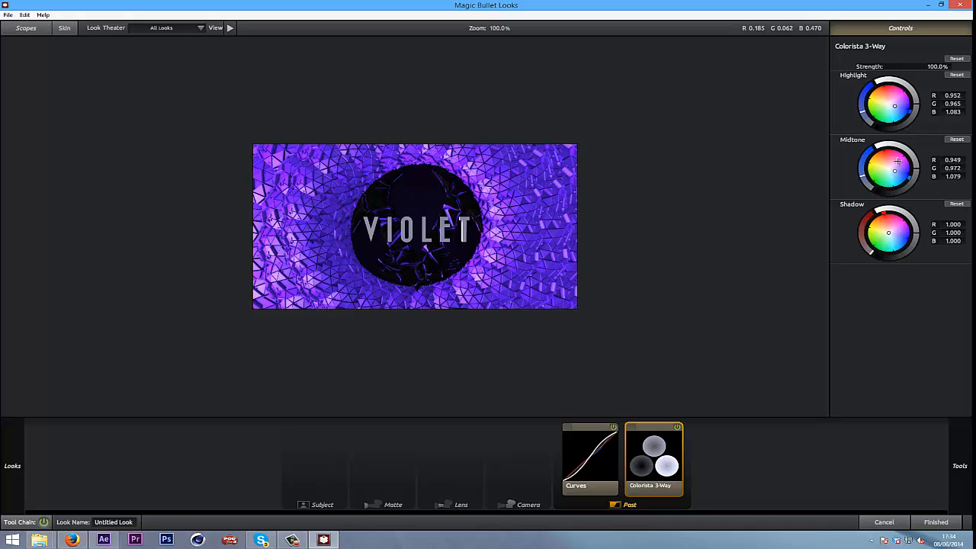
pyautogui.click(880, 228)
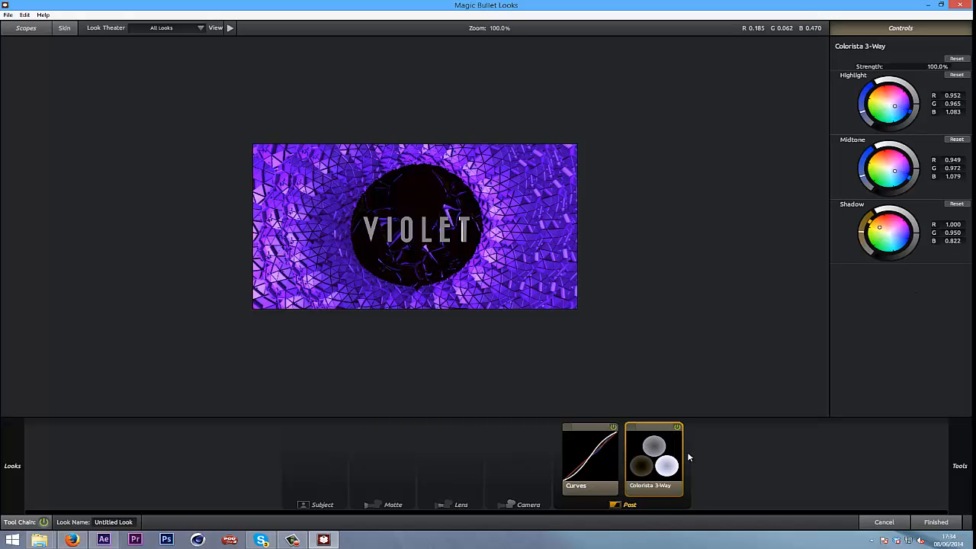
# Add a Vignette tool in the Lens stage
pyautogui.moveTo(963, 449)
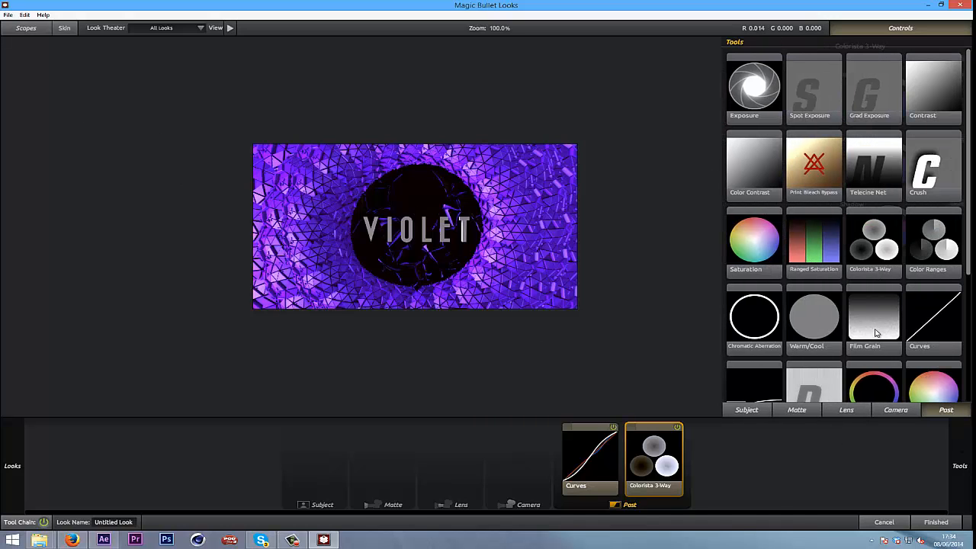
pyautogui.scroll(-3, 918, 343)
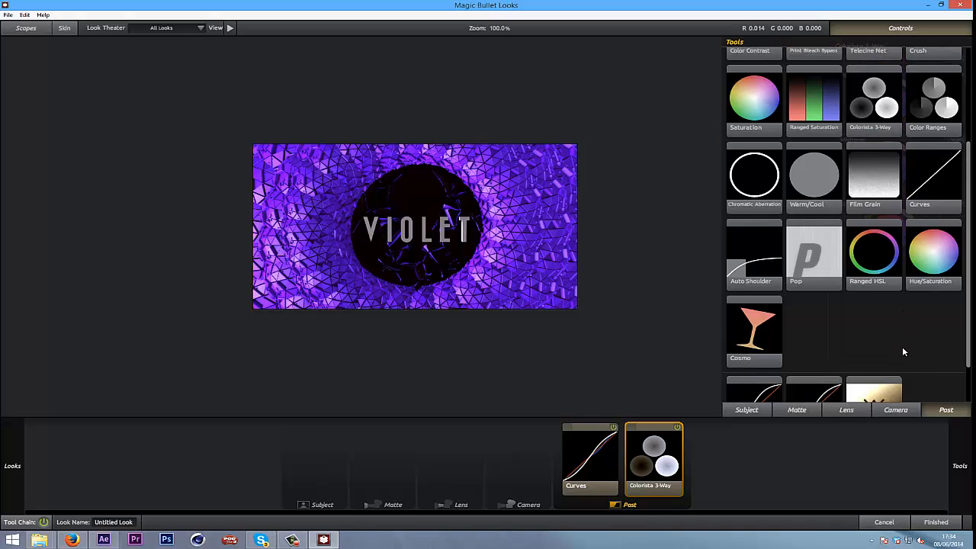
pyautogui.scroll(3, 902, 346)
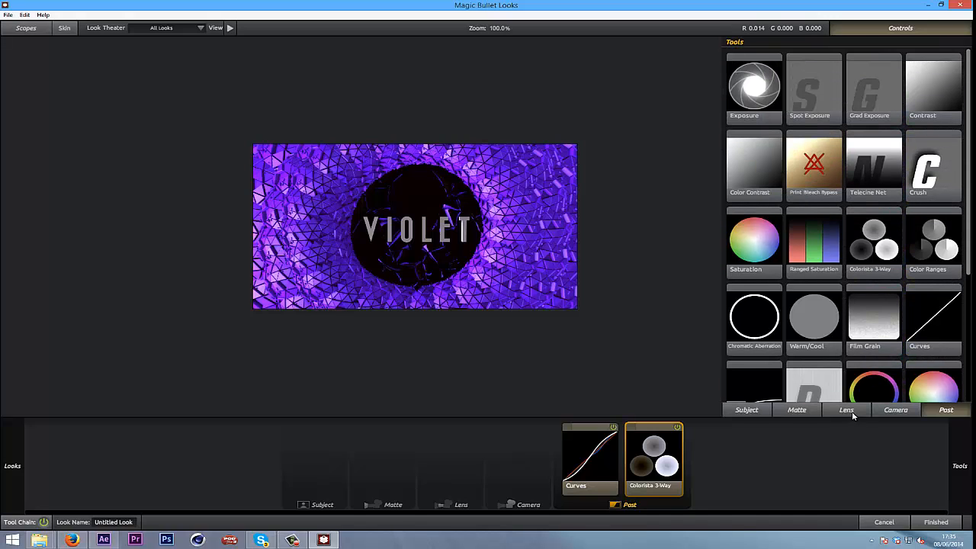
pyautogui.click(848, 410)
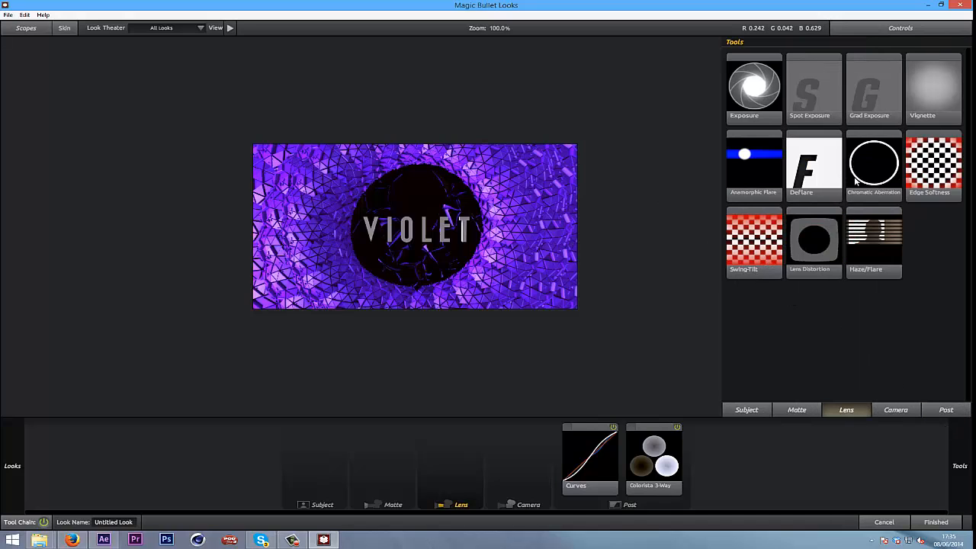
pyautogui.doubleClick(921, 95)
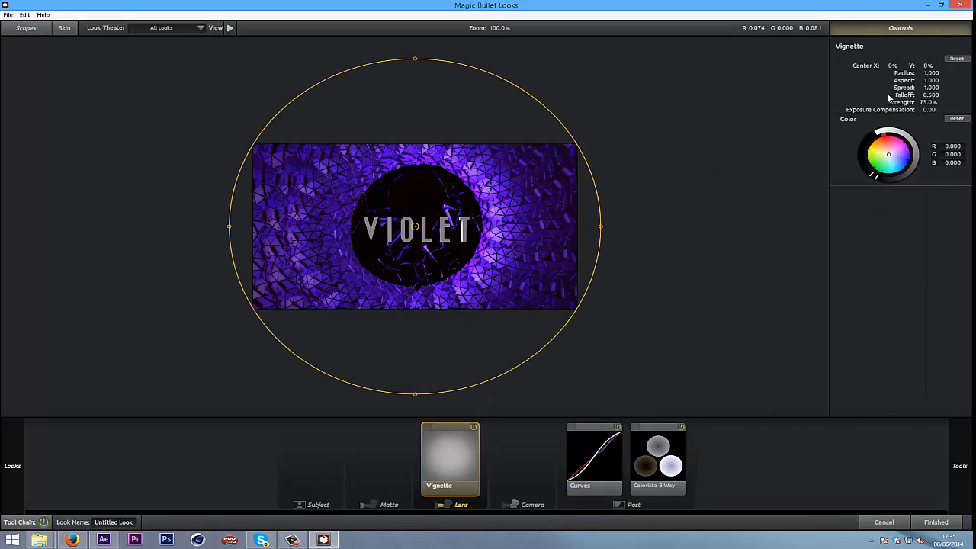
# Lower the vignette's strength and reshape its outline into a wide, flat ellipse extending beyond the frame
pyautogui.moveTo(924, 102); pyautogui.dragTo(897, 103)
pyautogui.moveTo(610, 227); pyautogui.dragTo(694, 227)
pyautogui.moveTo(415, 394); pyautogui.dragTo(414, 325)
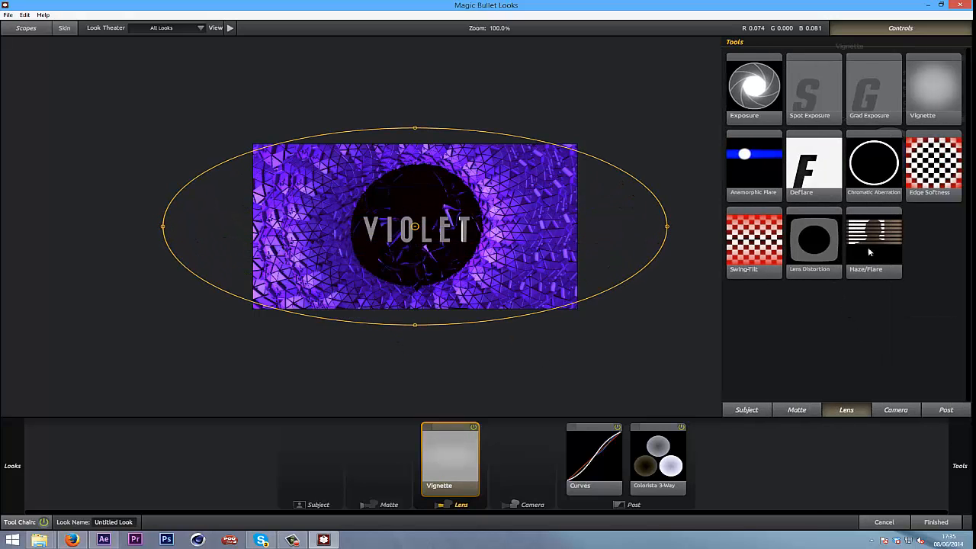
# Add an Edge Softness tool after Vignette with blur size 1.57%, quality 4, spread 0.538 and centre X +0.5%, Y +46.4%
pyautogui.moveTo(917, 175); pyautogui.dragTo(482, 457)
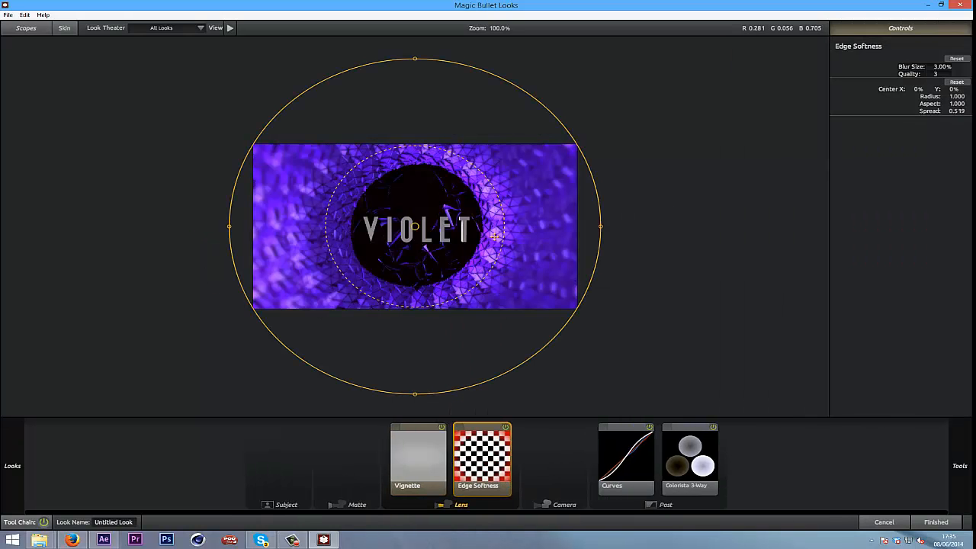
pyautogui.moveTo(499, 242)
pyautogui.mouseDown()
pyautogui.moveTo(486, 248)
pyautogui.moveTo(514, 252)
pyautogui.mouseUp()
pyautogui.moveTo(480, 229); pyautogui.dragTo(482, 306)
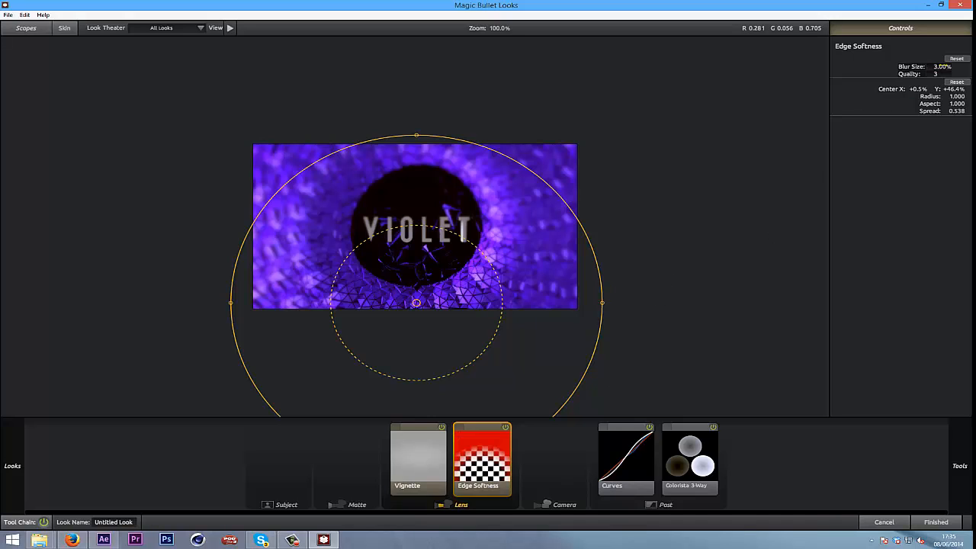
pyautogui.moveTo(942, 67); pyautogui.dragTo(919, 76)
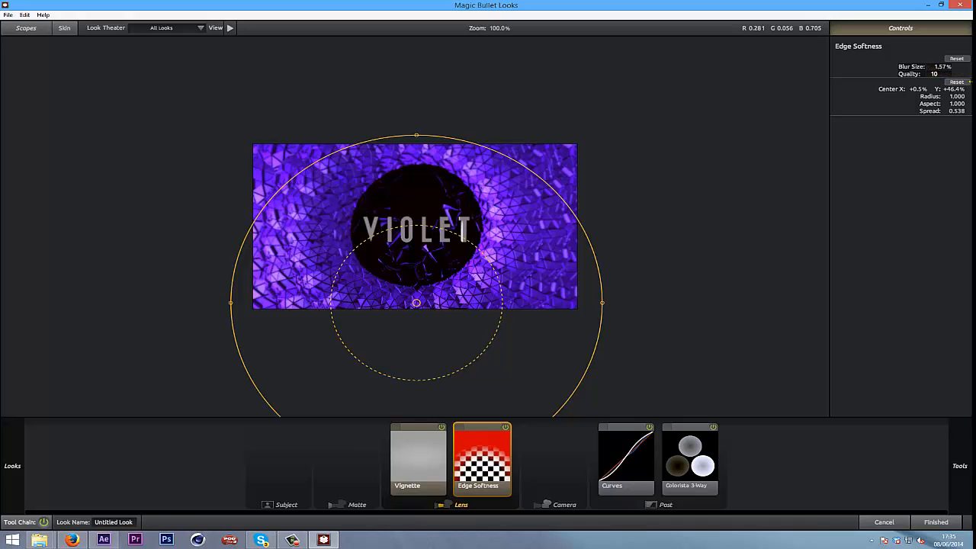
pyautogui.moveTo(945, 67); pyautogui.dragTo(928, 79)
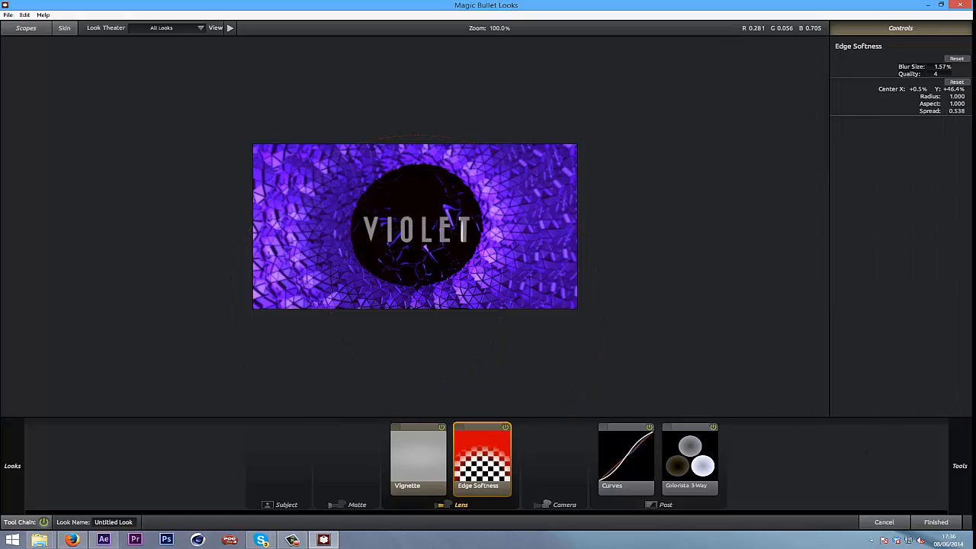
# Add a Lens Distortion tool after Edge Softness and set its distortion to about -46%
pyautogui.moveTo(949, 425)
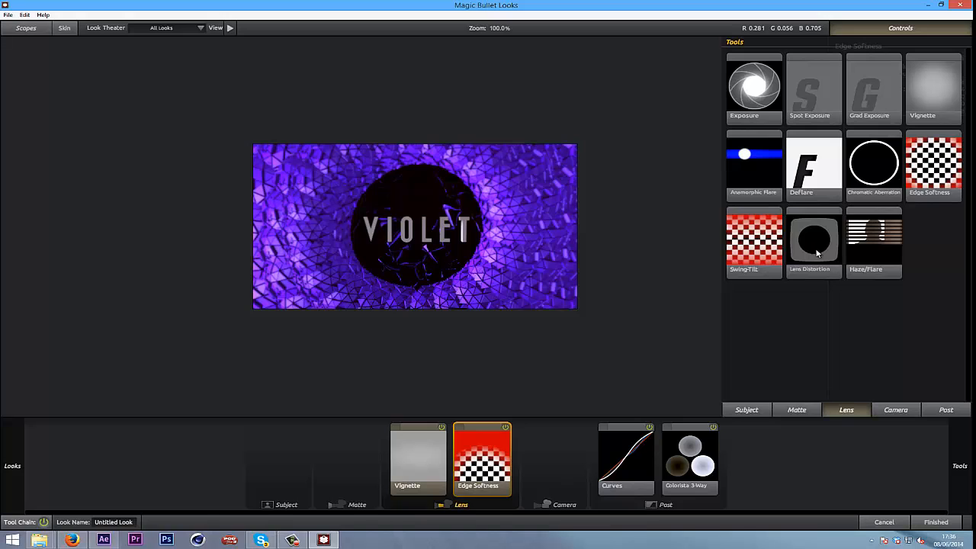
pyautogui.moveTo(817, 254); pyautogui.dragTo(745, 230)
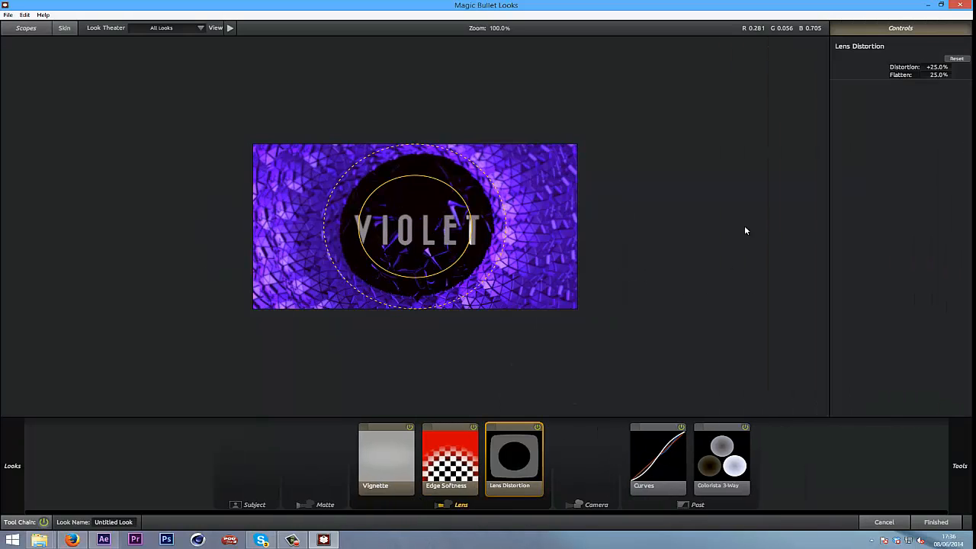
pyautogui.click(936, 66)
pyautogui.moveTo(936, 67); pyautogui.dragTo(883, 102)
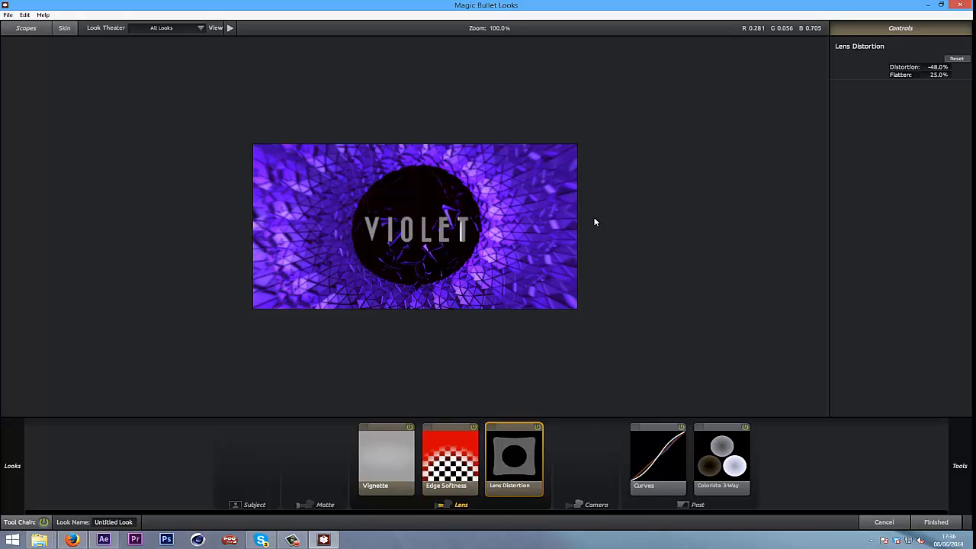
pyautogui.moveTo(936, 67); pyautogui.dragTo(902, 74)
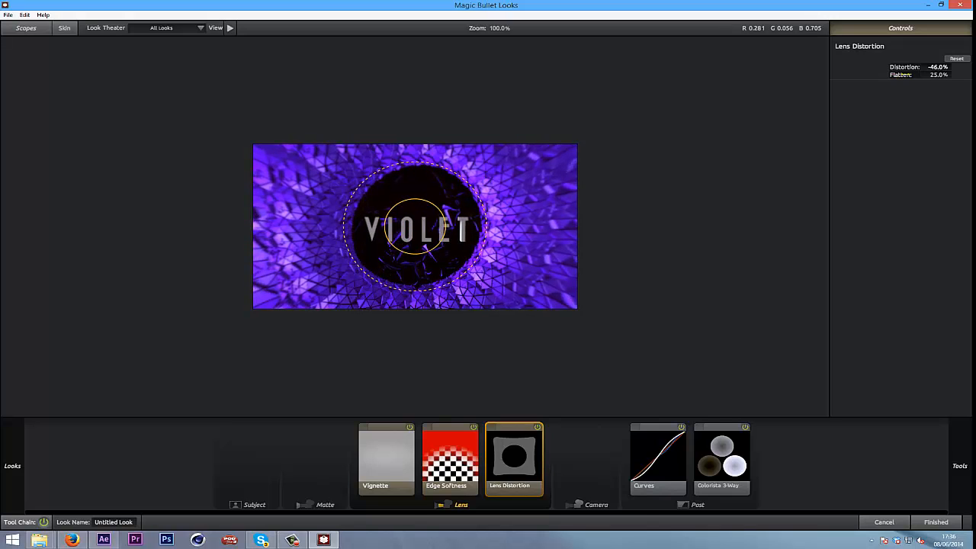
# Add a Haze/Flare tool in the Lens stage, turn its reflection off and adjust its spillage
pyautogui.click(780, 424)
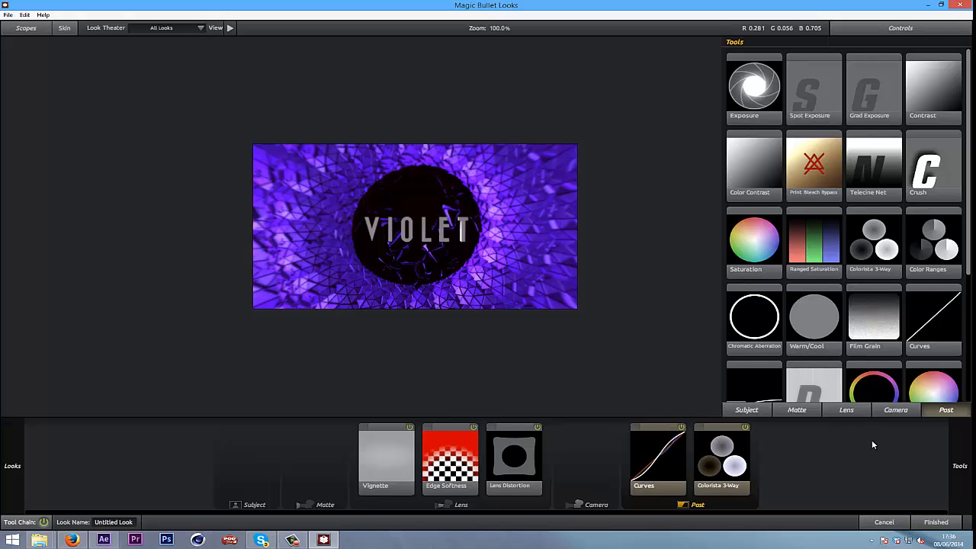
pyautogui.click(838, 411)
pyautogui.moveTo(877, 242); pyautogui.dragTo(606, 241)
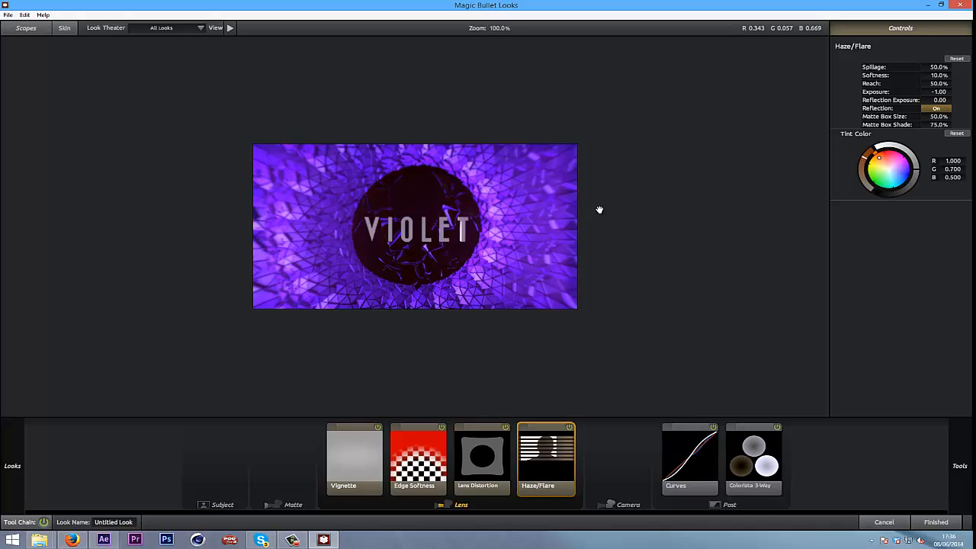
pyautogui.click(938, 109)
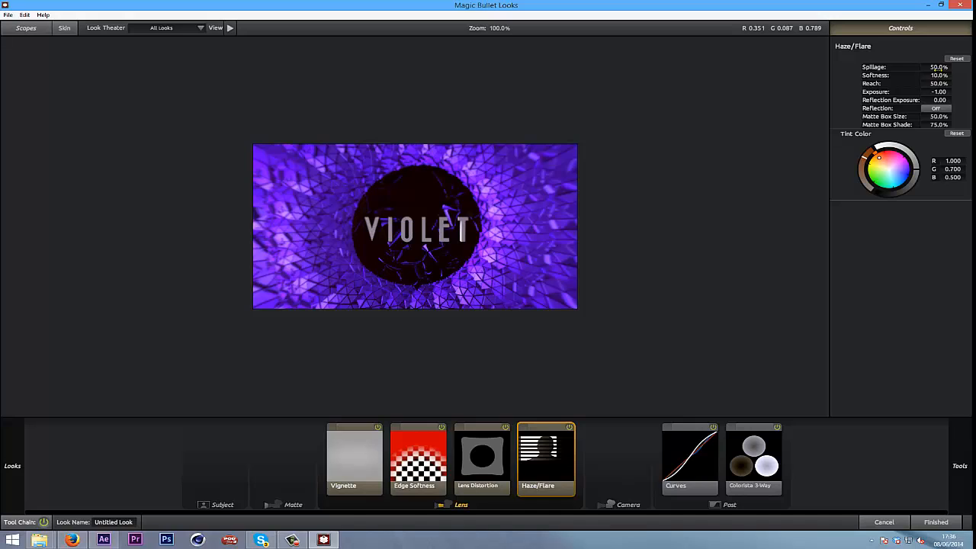
pyautogui.moveTo(939, 67)
pyautogui.mouseDown()
pyautogui.moveTo(969, 72)
pyautogui.moveTo(948, 76)
pyautogui.mouseUp()
# Add a Shutter Streak tool in the Camera stage with size 36.62% and boost -0.70
pyautogui.moveTo(959, 464)
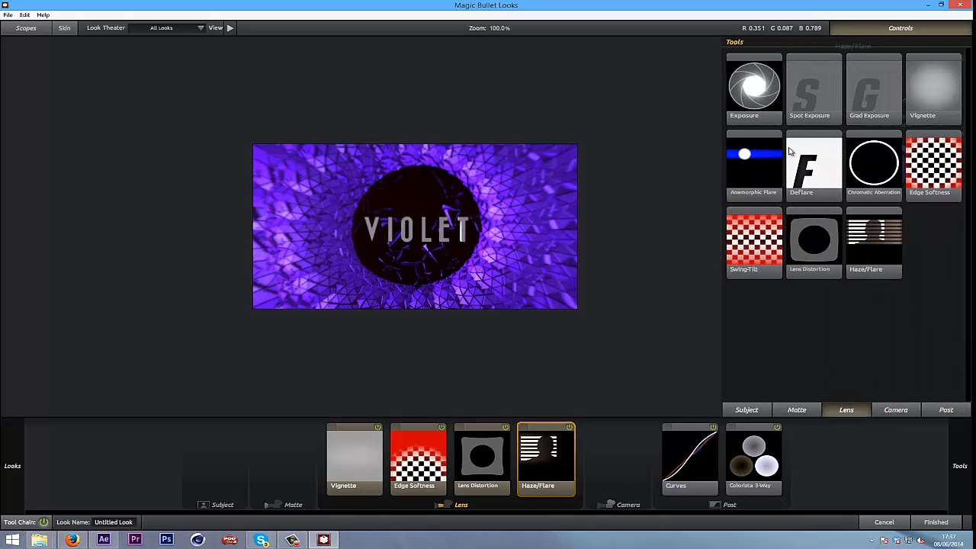
pyautogui.click(896, 410)
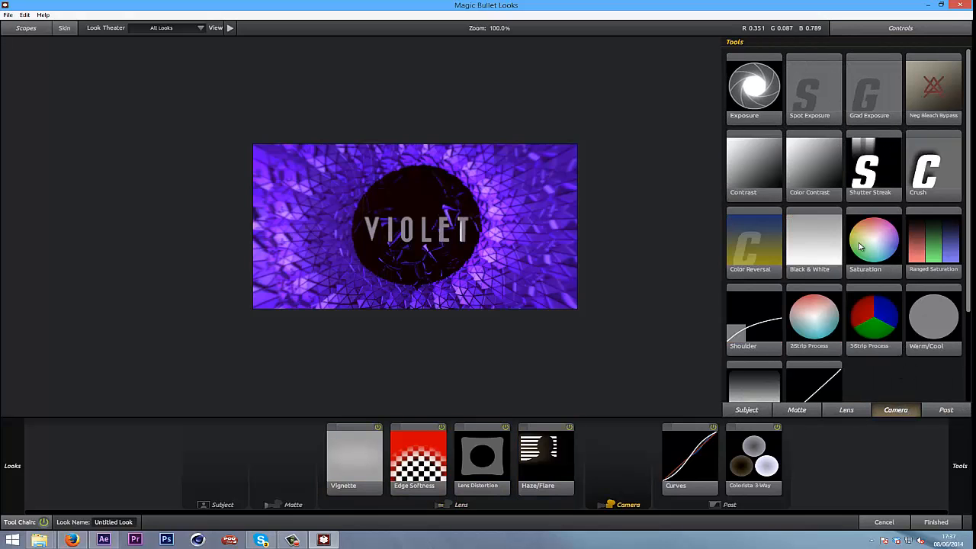
pyautogui.moveTo(878, 195)
pyautogui.mouseDown()
pyautogui.moveTo(675, 177)
pyautogui.moveTo(527, 283)
pyautogui.moveTo(633, 219)
pyautogui.mouseUp()
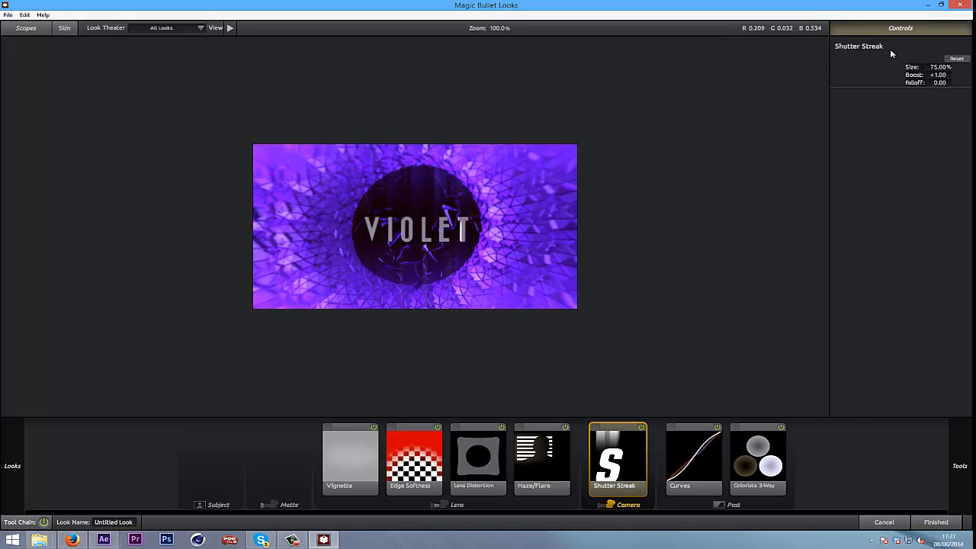
pyautogui.moveTo(953, 65)
pyautogui.mouseDown()
pyautogui.moveTo(915, 83)
pyautogui.moveTo(935, 67)
pyautogui.moveTo(970, 71)
pyautogui.moveTo(896, 76)
pyautogui.moveTo(941, 76)
pyautogui.moveTo(932, 82)
pyautogui.mouseUp()
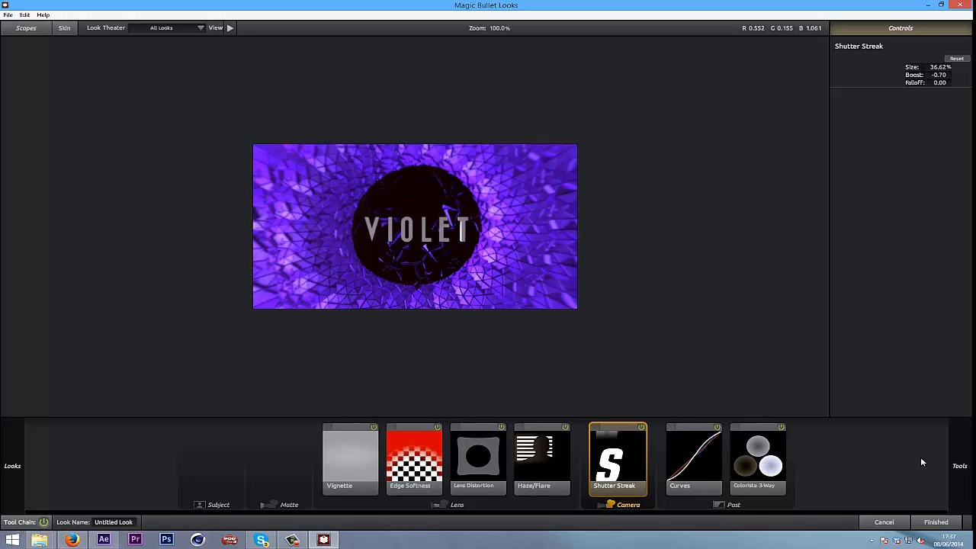
# Add a Chromatic Aberration tool after Colorista 3-Way in the Post stage and set Green/Magenta to +1.210
pyautogui.moveTo(957, 465)
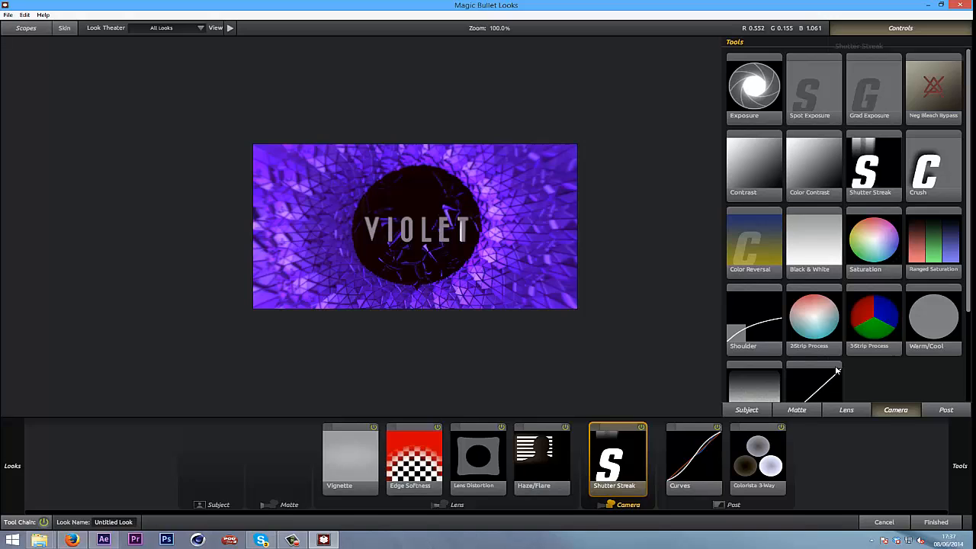
pyautogui.scroll(-3, 835, 365)
pyautogui.click(797, 409)
pyautogui.click(747, 410)
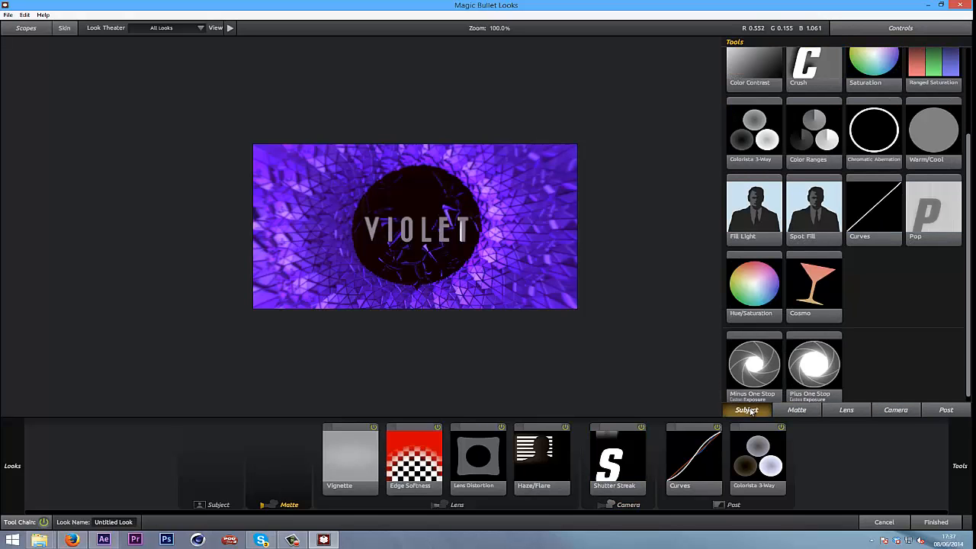
pyautogui.scroll(3, 873, 244)
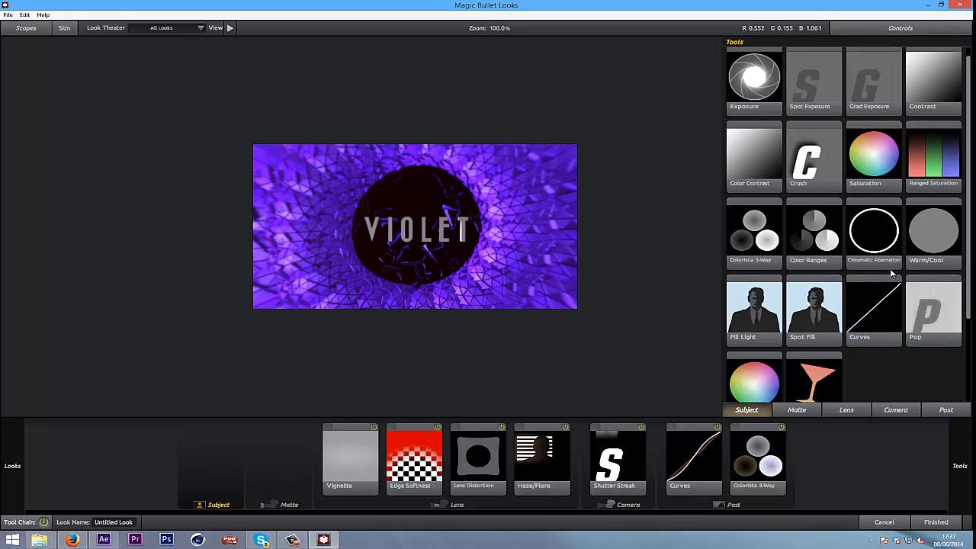
pyautogui.moveTo(876, 239); pyautogui.dragTo(564, 244)
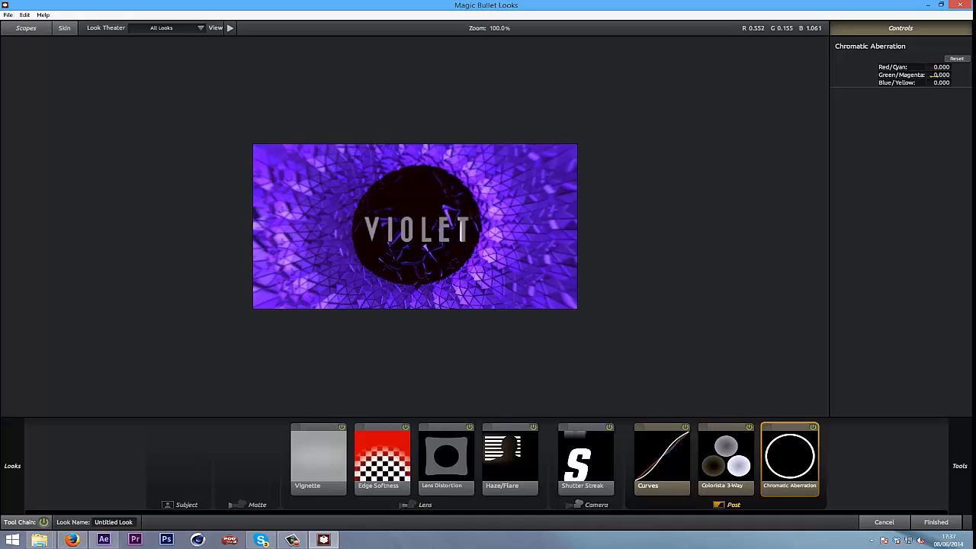
pyautogui.moveTo(931, 75); pyautogui.dragTo(963, 82)
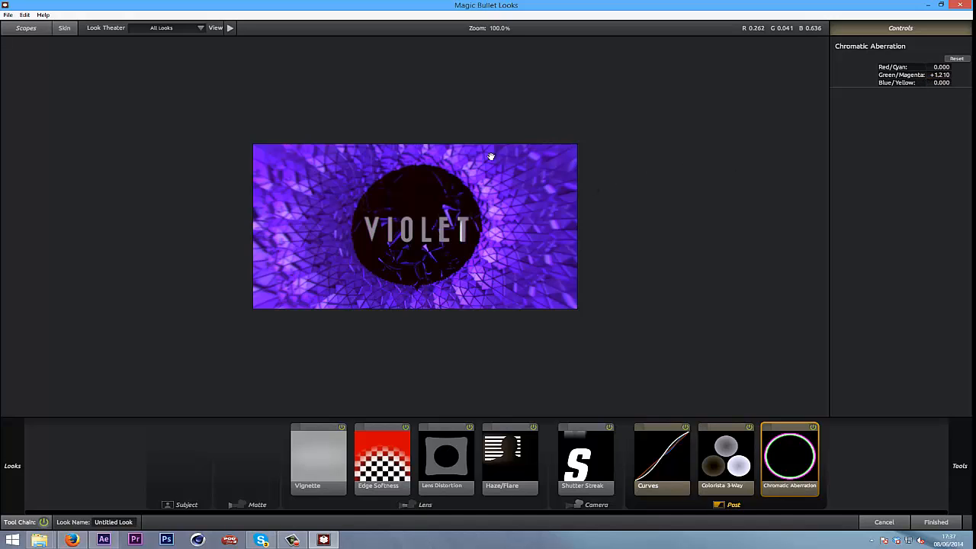
# Compare the image with the Chromatic Aberration tool switched off and on
pyautogui.click(812, 428)
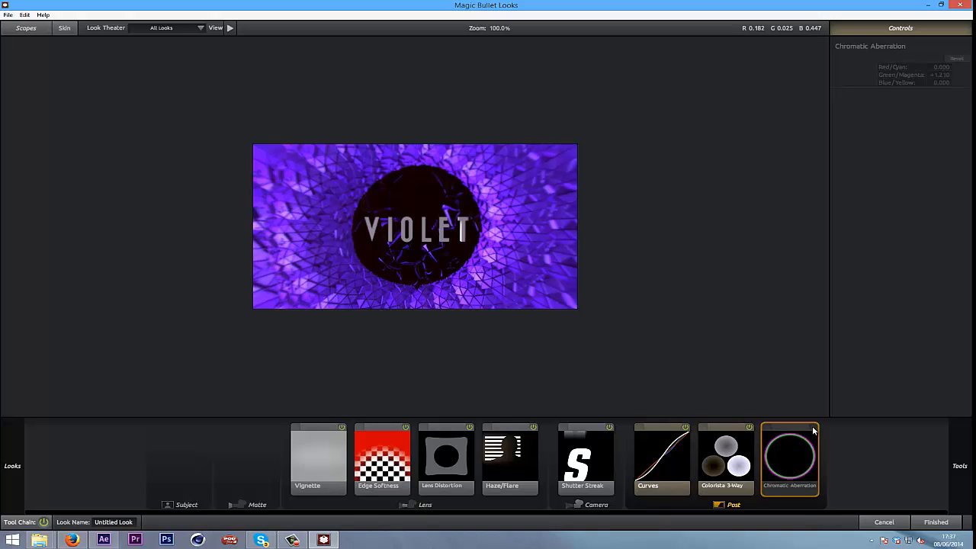
pyautogui.click(813, 428)
pyautogui.click(813, 428)
pyautogui.click(813, 427)
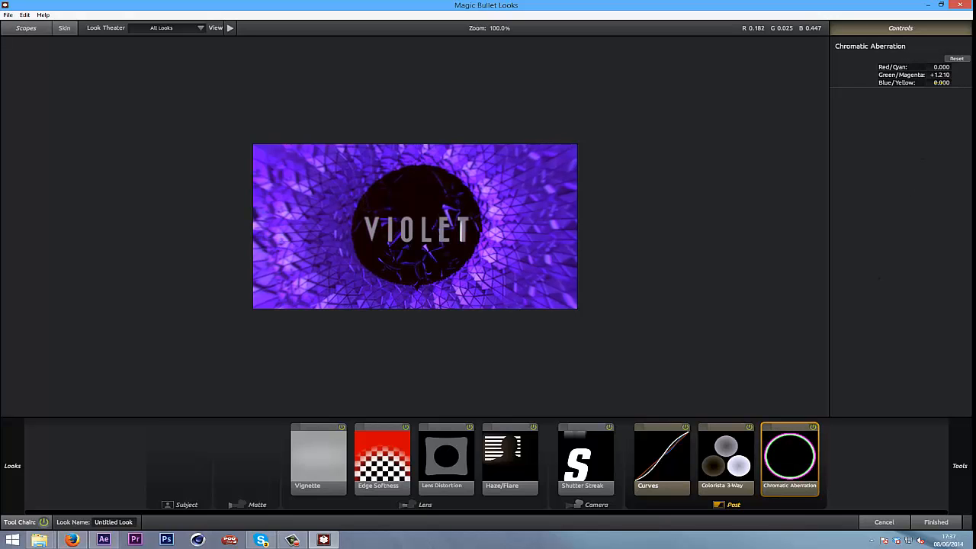
# Try a strong Blue/Yellow shift in the Chromatic Aberration tool and undo it
pyautogui.moveTo(936, 83); pyautogui.dragTo(970, 60)
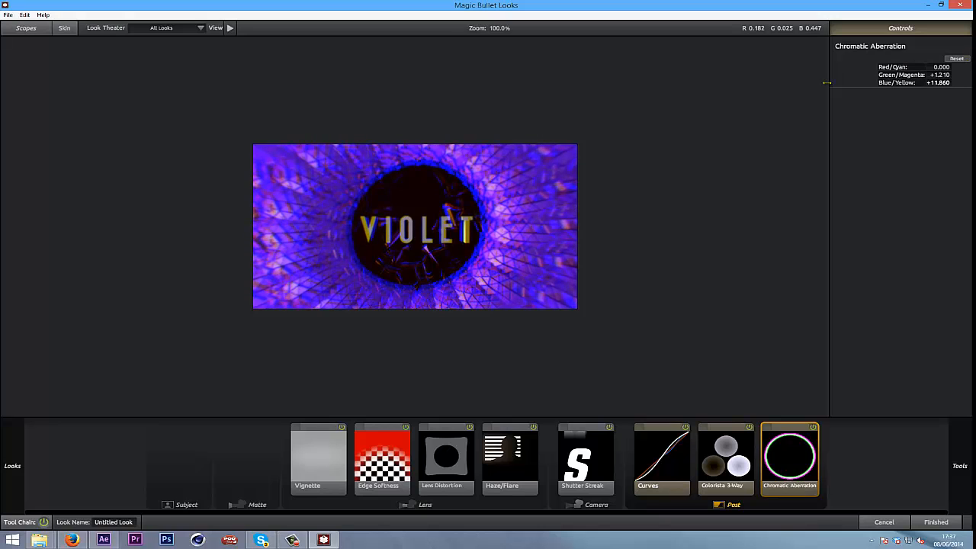
pyautogui.moveTo(826, 82); pyautogui.dragTo(971, 230)
pyautogui.hotkey('ctrl', 'z')
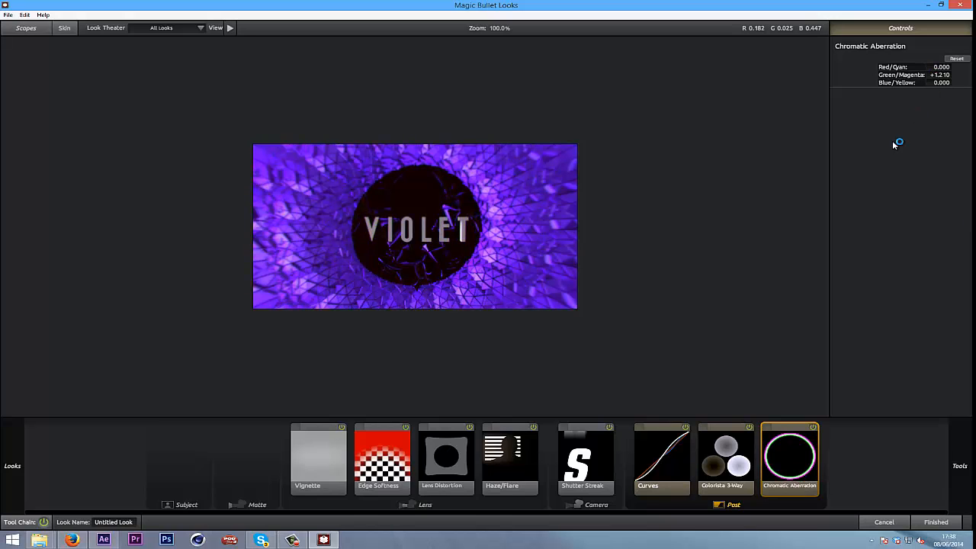
# Set the chromatic aberration's Red/Cyan shift to +0.670 and its Green/Magenta shift to +0.710
pyautogui.moveTo(939, 67); pyautogui.dragTo(600, 113)
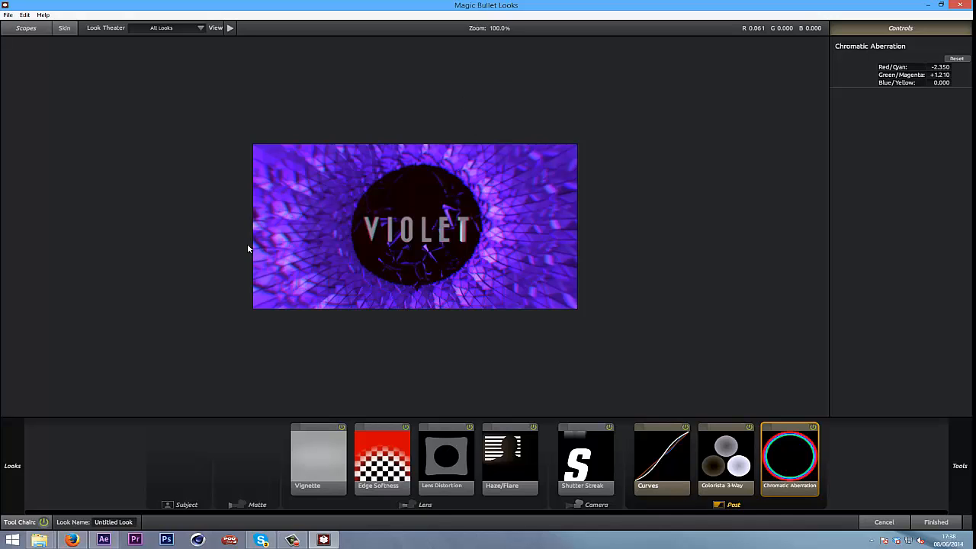
pyautogui.moveTo(959, 465)
pyautogui.moveTo(970, 73); pyautogui.dragTo(918, 87)
# Toggle the Chromatic Aberration tool off and on to check the adjusted colour fringing
pyautogui.click(812, 428)
pyautogui.click(812, 428)
pyautogui.click(812, 428)
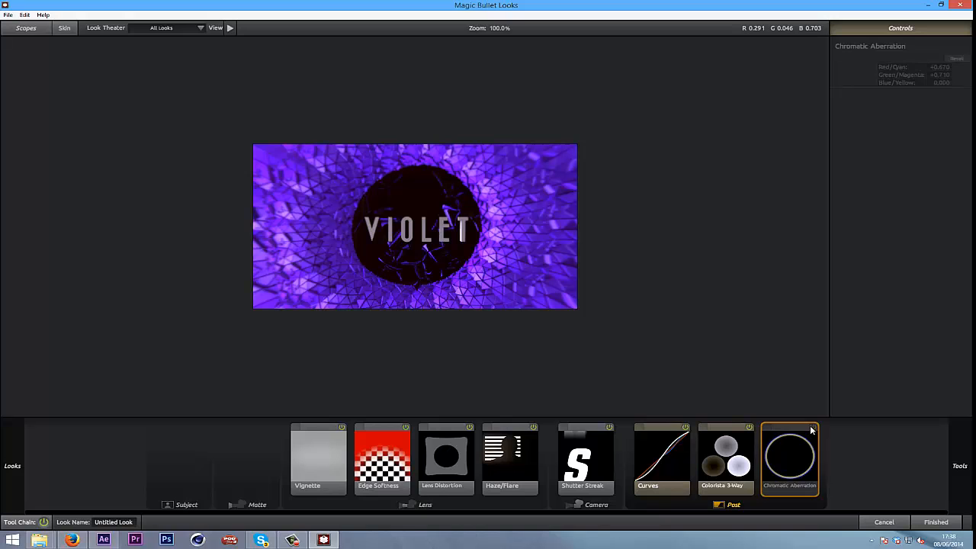
pyautogui.click(812, 429)
# Try a Contrast tool from the Post tools with its contrast at -3.360, and remove it from the tool chain
pyautogui.moveTo(959, 462)
pyautogui.scroll(-5, 802, 229)
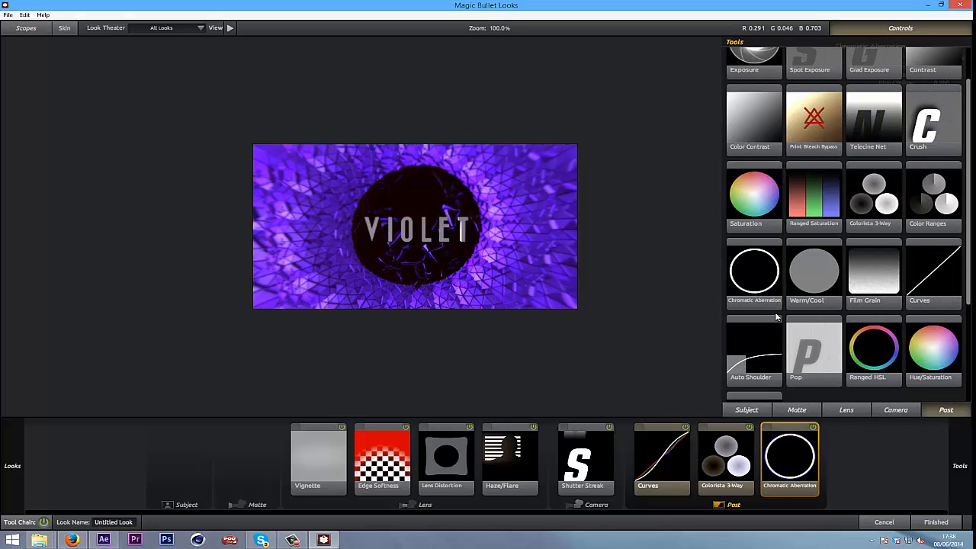
pyautogui.scroll(5, 763, 290)
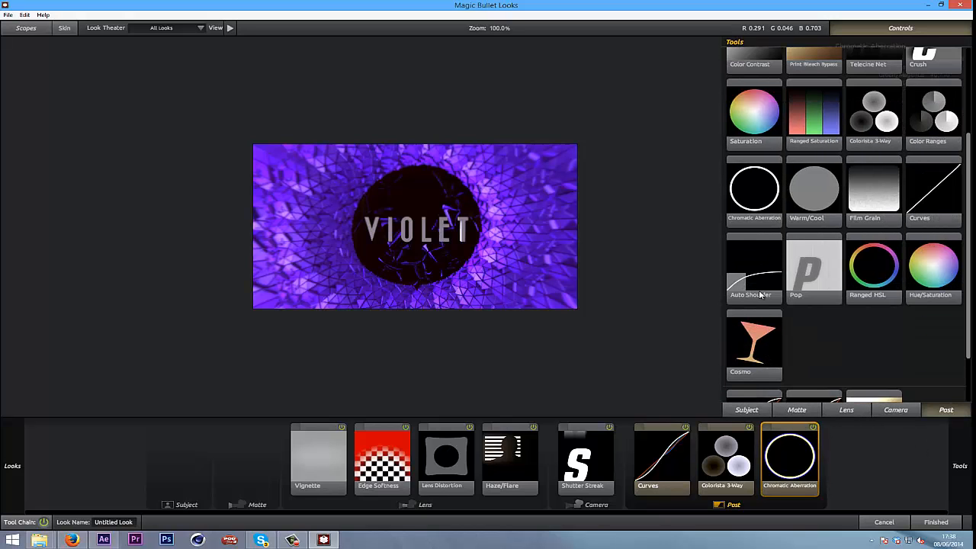
pyautogui.click(885, 410)
pyautogui.click(949, 410)
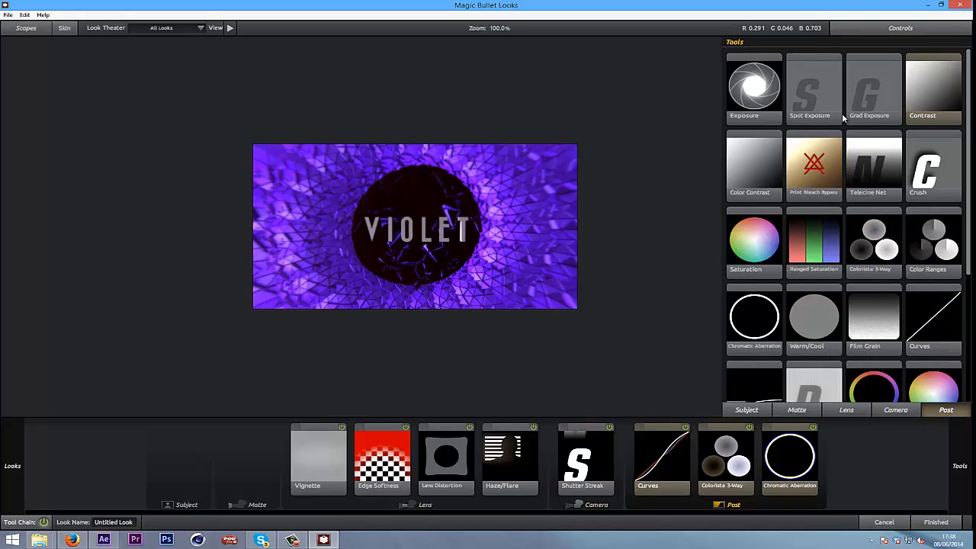
pyautogui.moveTo(933, 88); pyautogui.dragTo(577, 229)
pyautogui.moveTo(930, 67); pyautogui.dragTo(781, 100)
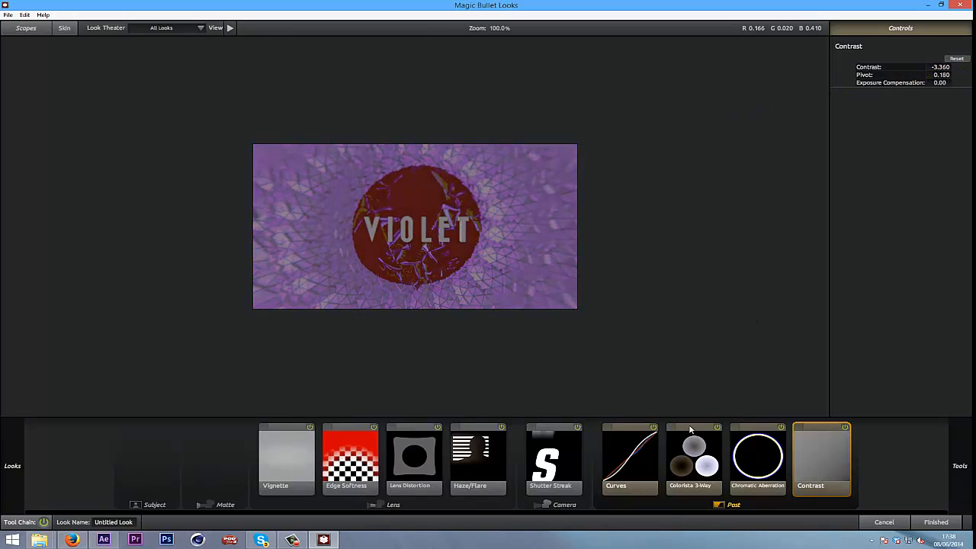
pyautogui.press('Delete')
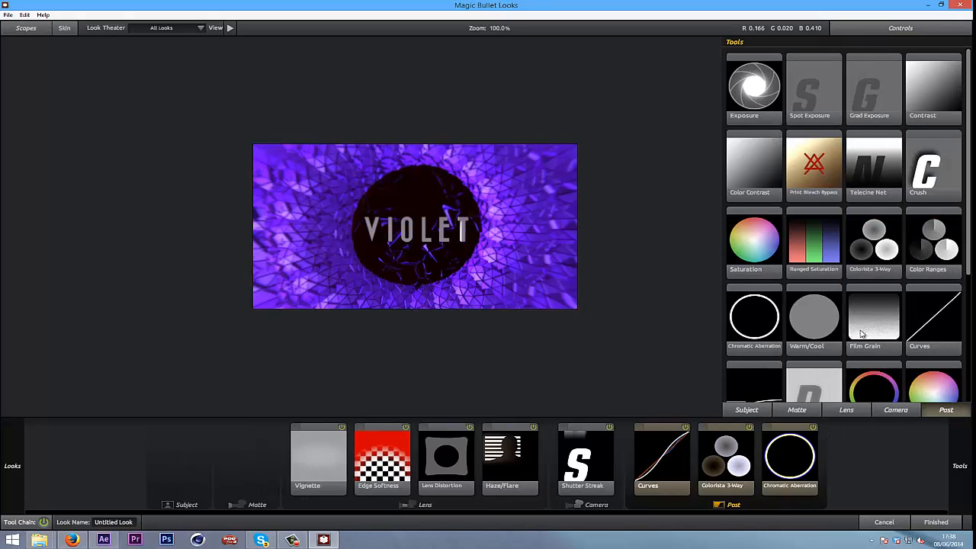
# Try a Post Exposure tool at +1.00 and -3.50 stops, and remove it from the tool chain
pyautogui.scroll(-3, 853, 241)
pyautogui.scroll(3, 854, 242)
pyautogui.scroll(-2, 819, 231)
pyautogui.scroll(3, 816, 227)
pyautogui.doubleClick(744, 116)
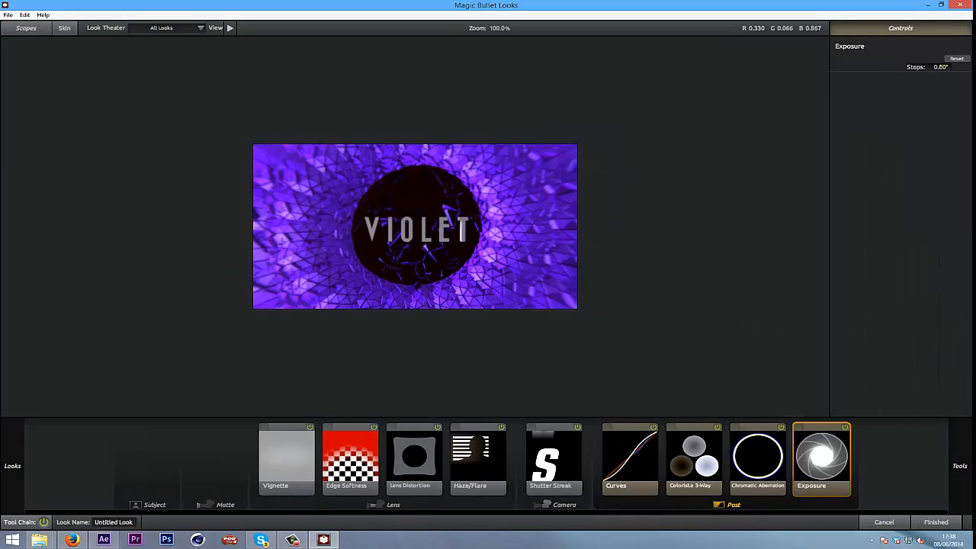
pyautogui.click(942, 67)
pyautogui.write('1')
pyautogui.press('Return')
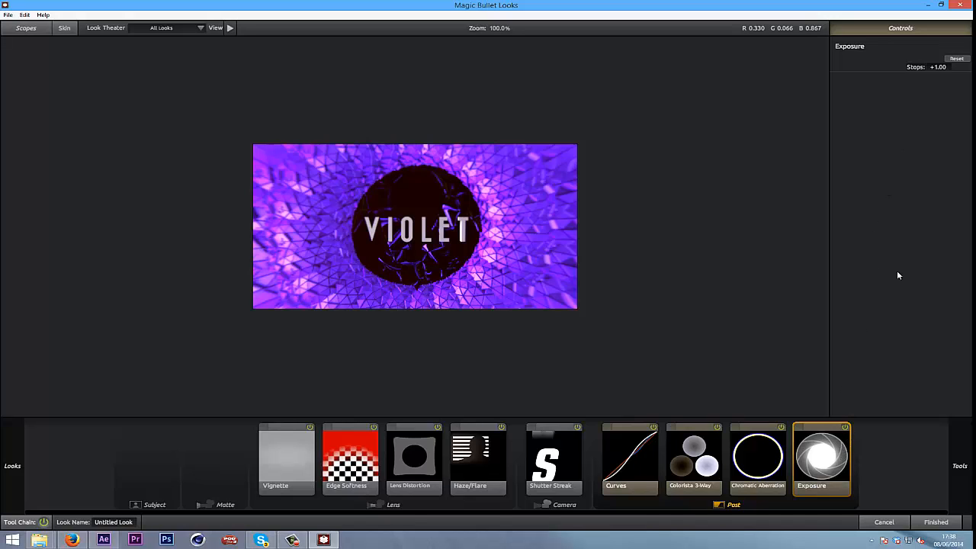
pyautogui.moveTo(942, 67); pyautogui.dragTo(916, 76)
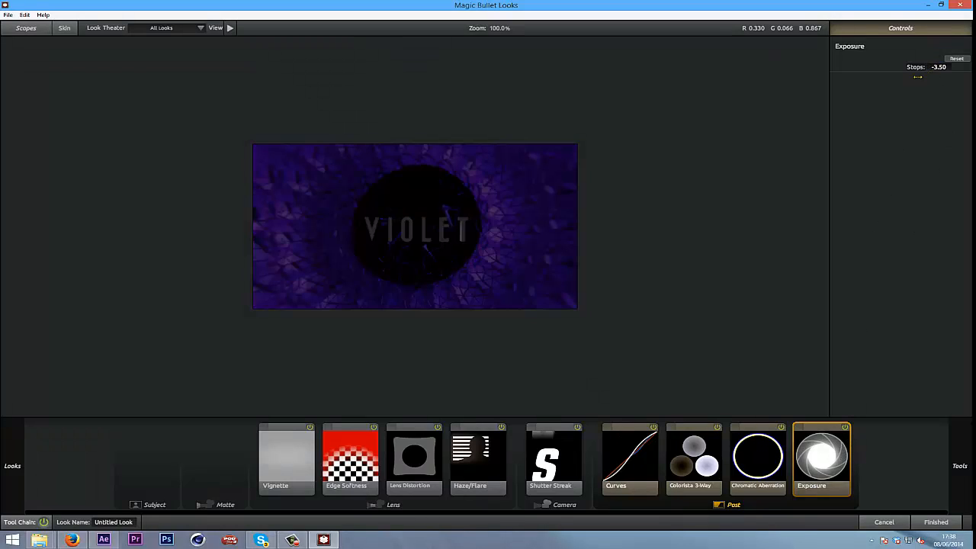
pyautogui.press('Delete')
# Add the Pop tool to the end of the Post chain and set its Pop amount to +100.0%
pyautogui.moveTo(959, 465)
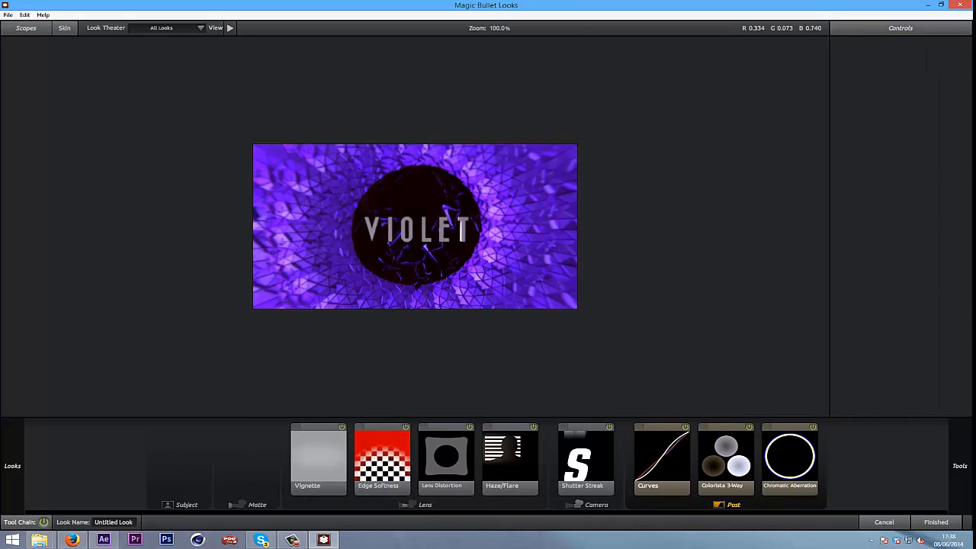
pyautogui.scroll(-5, 909, 345)
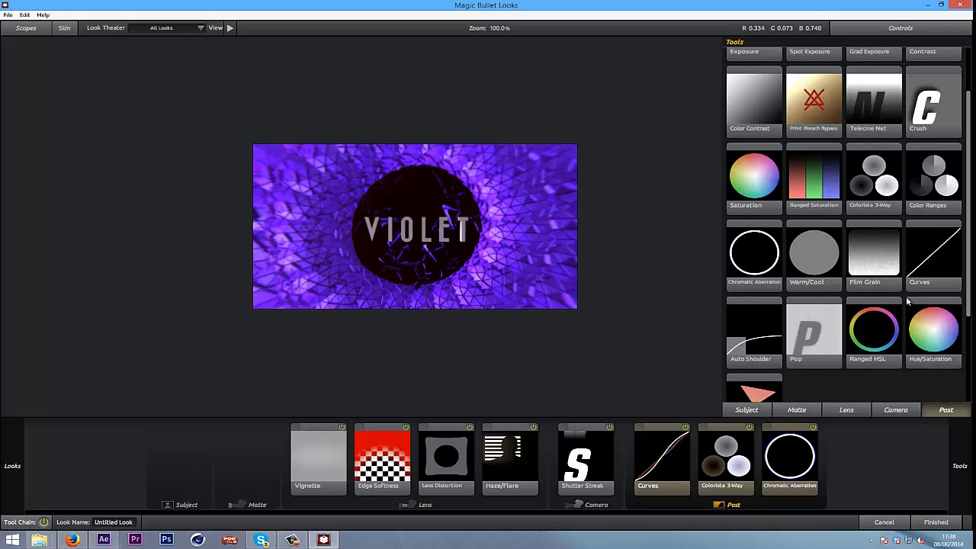
pyautogui.moveTo(797, 228); pyautogui.dragTo(803, 154)
pyautogui.moveTo(943, 67); pyautogui.dragTo(956, 96)
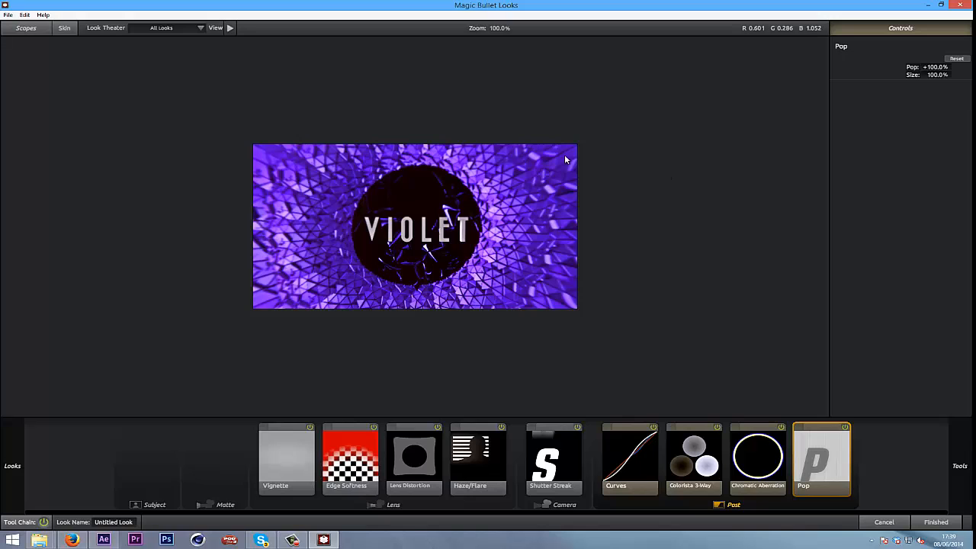
# Examine the Pop effect on the image up close and compare it switched off and on
pyautogui.scroll(-3, 504, 179)
pyautogui.scroll(3, 504, 179)
pyautogui.scroll(-1, 504, 179)
pyautogui.scroll(2, 498, 170)
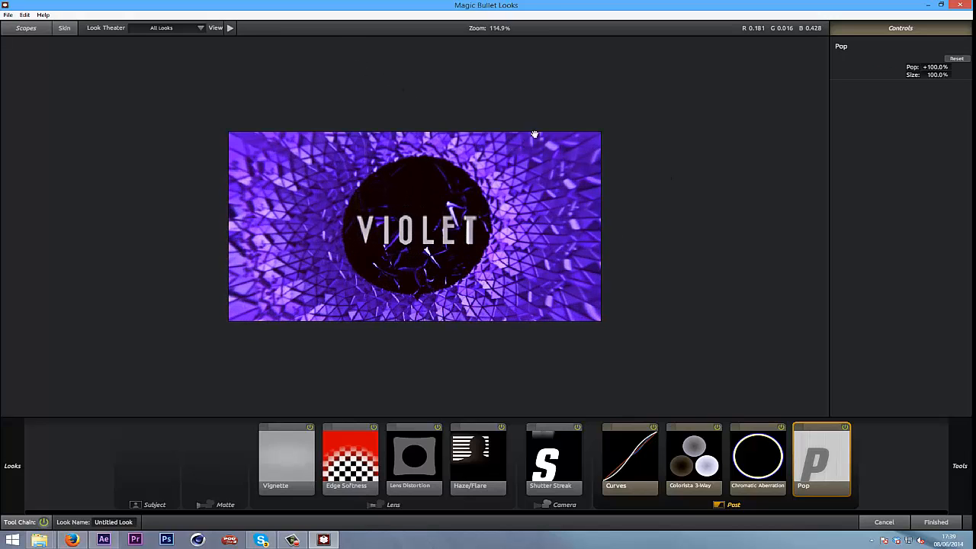
pyautogui.scroll(-1, 560, 187)
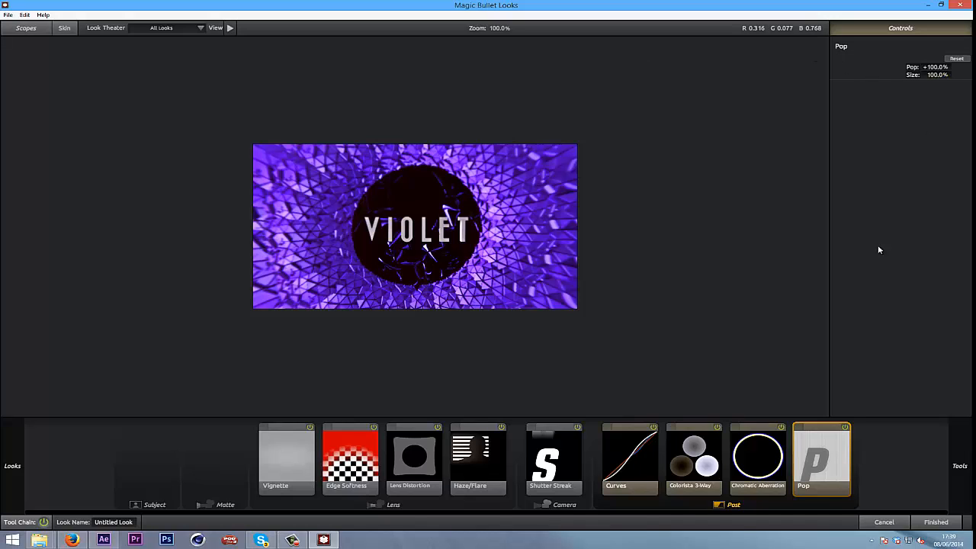
pyautogui.click(844, 428)
pyautogui.click(845, 427)
pyautogui.click(845, 428)
pyautogui.click(845, 428)
# Set the Vignette's strength to 44.0% and its aspect to 1.740, and apply the finished look to the composition
pyautogui.click(304, 455)
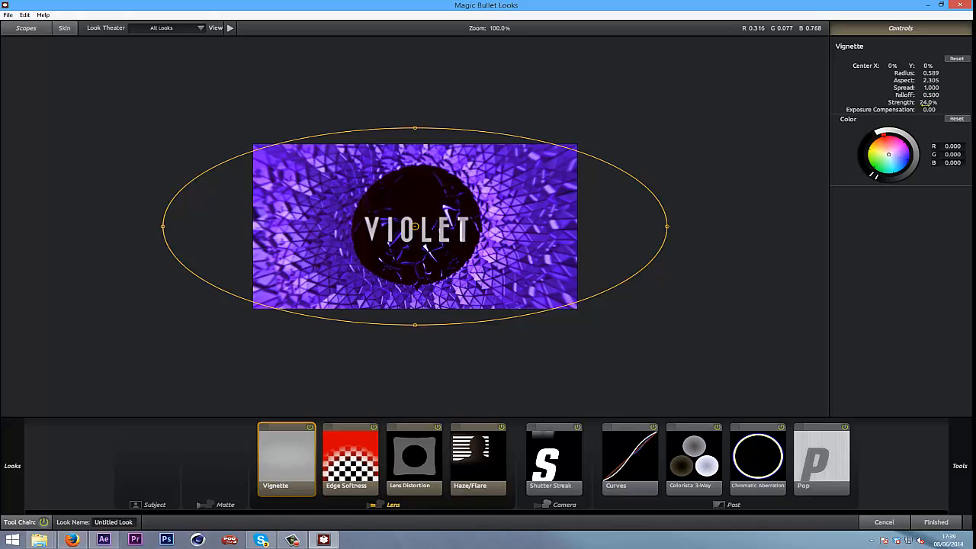
pyautogui.moveTo(925, 102)
pyautogui.mouseDown()
pyautogui.moveTo(946, 104)
pyautogui.moveTo(934, 107)
pyautogui.mouseUp()
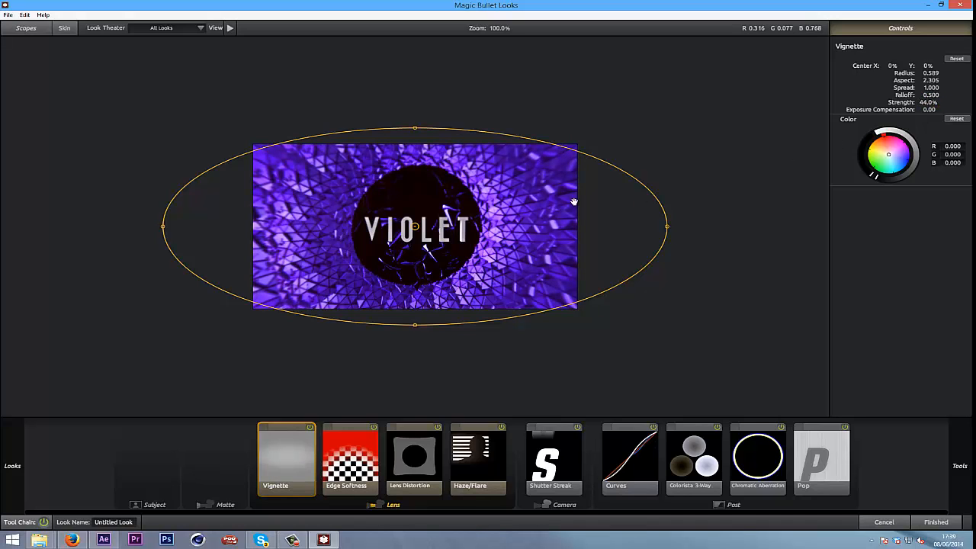
pyautogui.moveTo(671, 227); pyautogui.dragTo(604, 228)
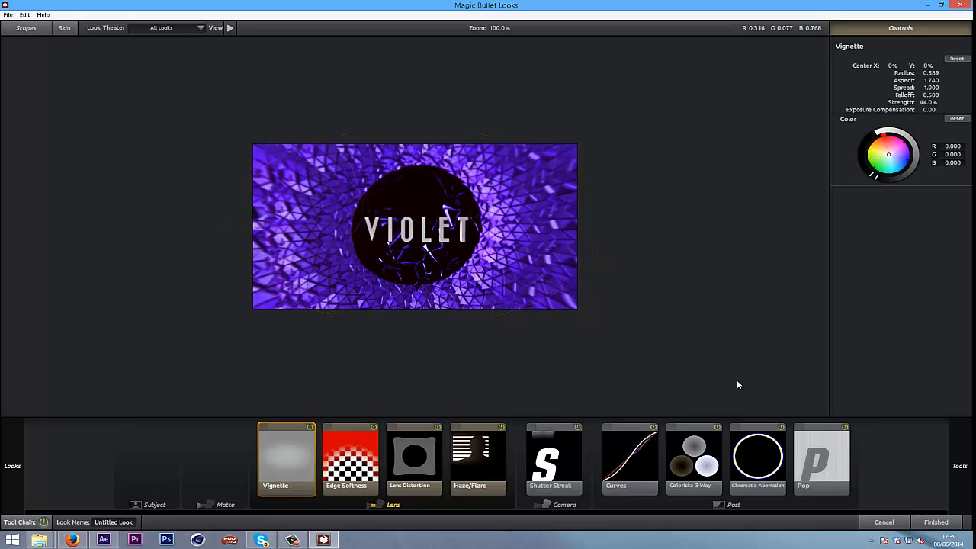
pyautogui.click(937, 521)
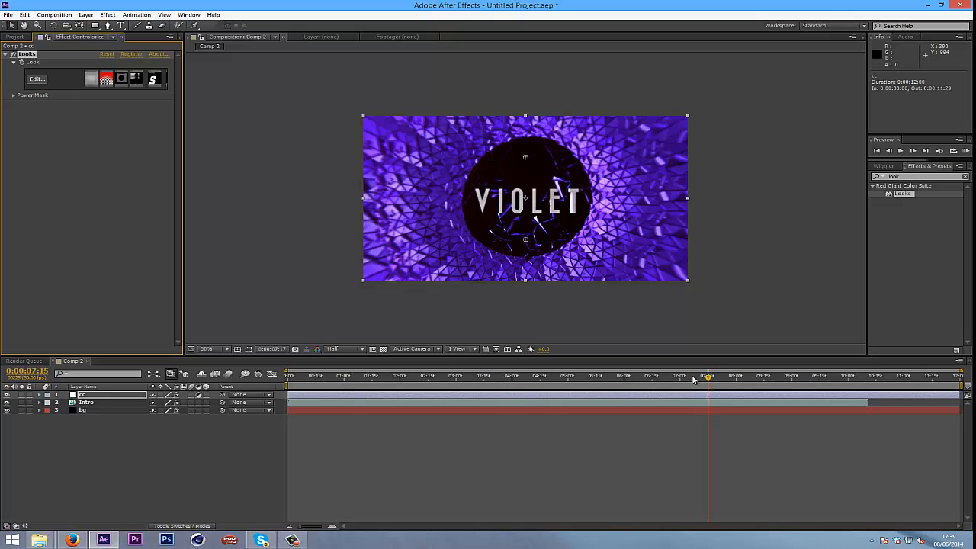
# Preview the graded intro from 0:00:06:17 and move the current time to 0:00:08:21
pyautogui.moveTo(694, 378); pyautogui.dragTo(656, 397)
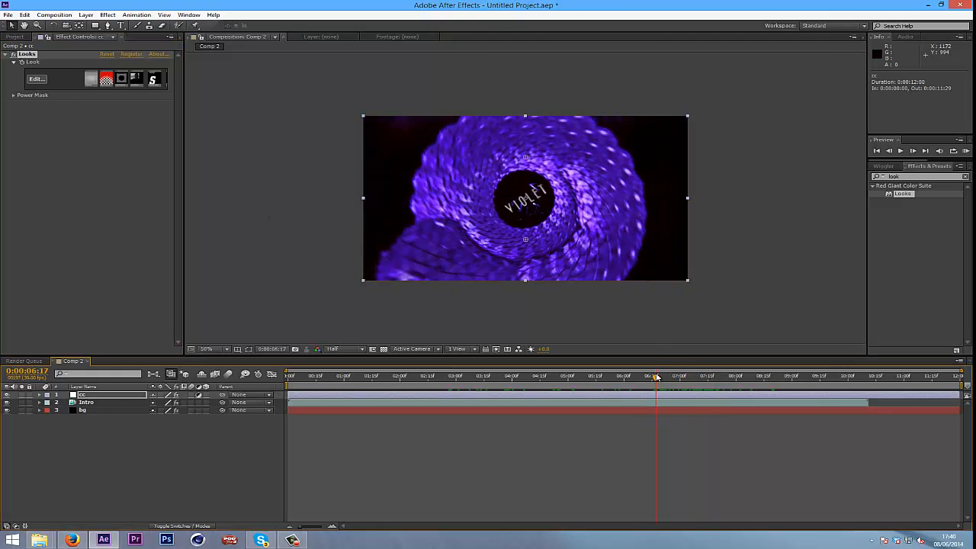
pyautogui.press('space')
pyautogui.moveTo(770, 396)
pyautogui.mouseDown()
pyautogui.moveTo(828, 397)
pyautogui.moveTo(603, 399)
pyautogui.moveTo(774, 393)
pyautogui.mouseUp()
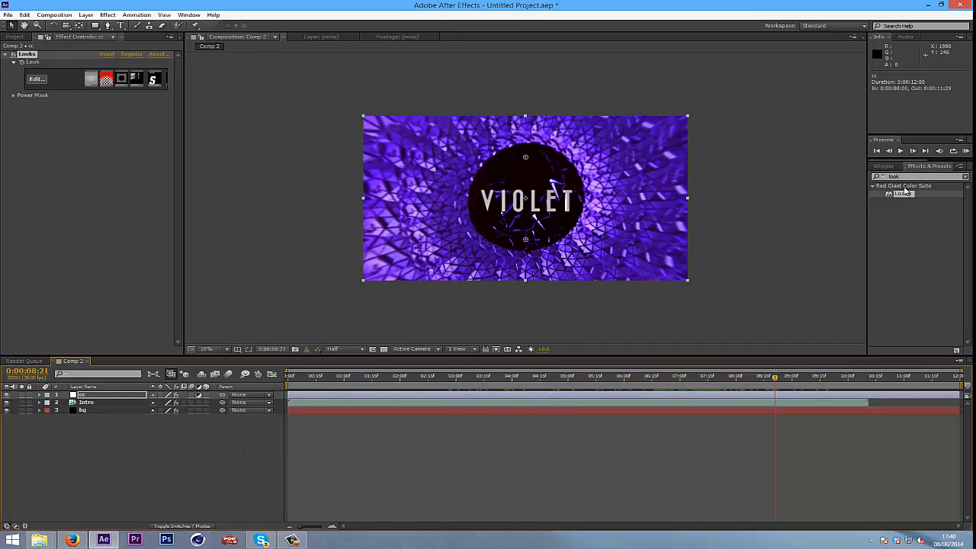
# Create a black solid at the top of the layer stack and apply the Lens Flare effect to it
pyautogui.doubleClick(907, 176)
pyautogui.write('flare')
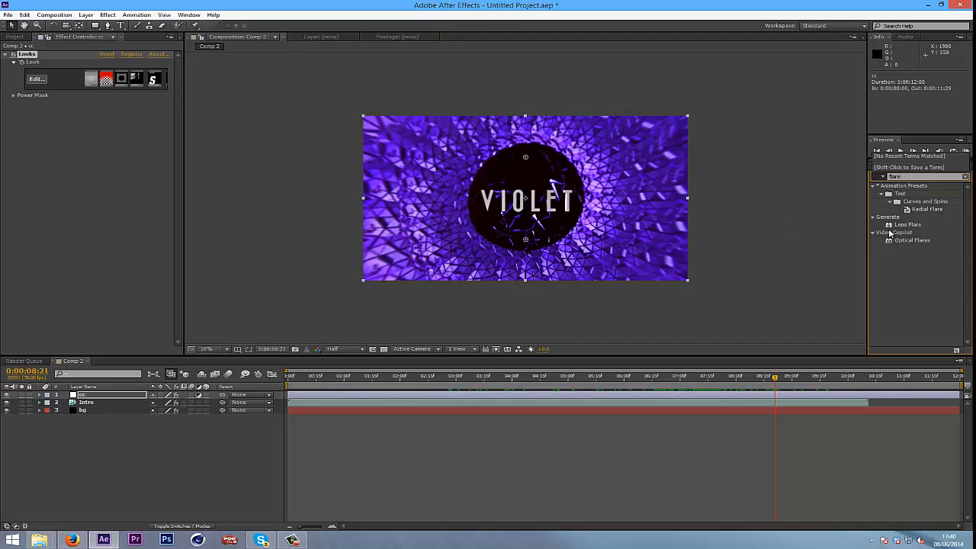
pyautogui.click(63, 440)
pyautogui.click(117, 432)
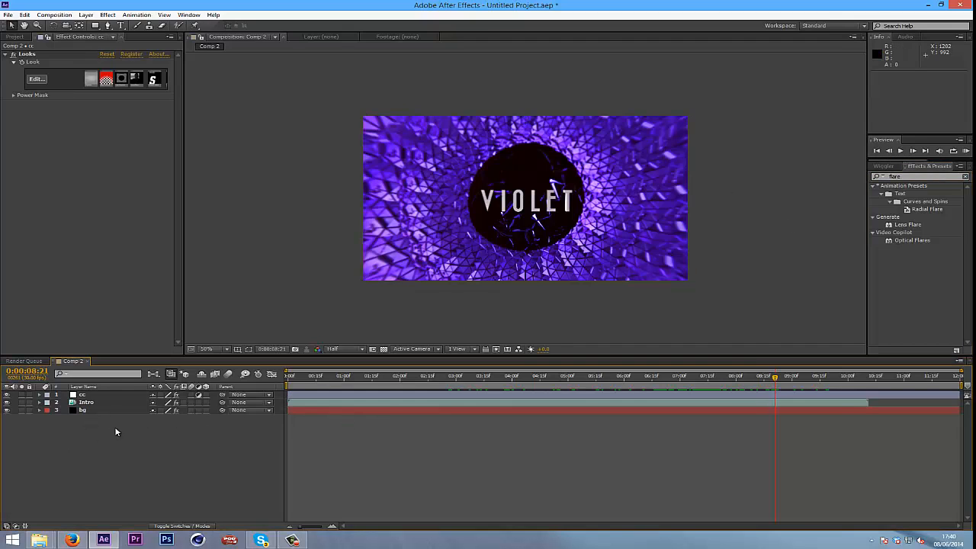
pyautogui.hotkey('ctrl', 'y')
pyautogui.press('Return')
pyautogui.doubleClick(909, 225)
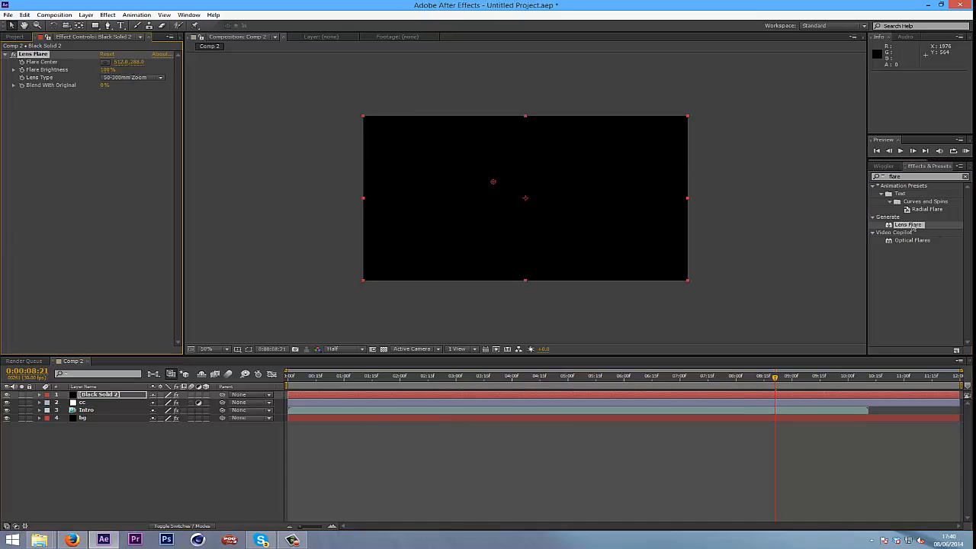
# Try the 35mm Prime and 105mm Prime lens types, place the flare at about 400, 304, and choose 50-300mm Zoom
pyautogui.moveTo(493, 183); pyautogui.dragTo(365, 192)
pyautogui.click(131, 77)
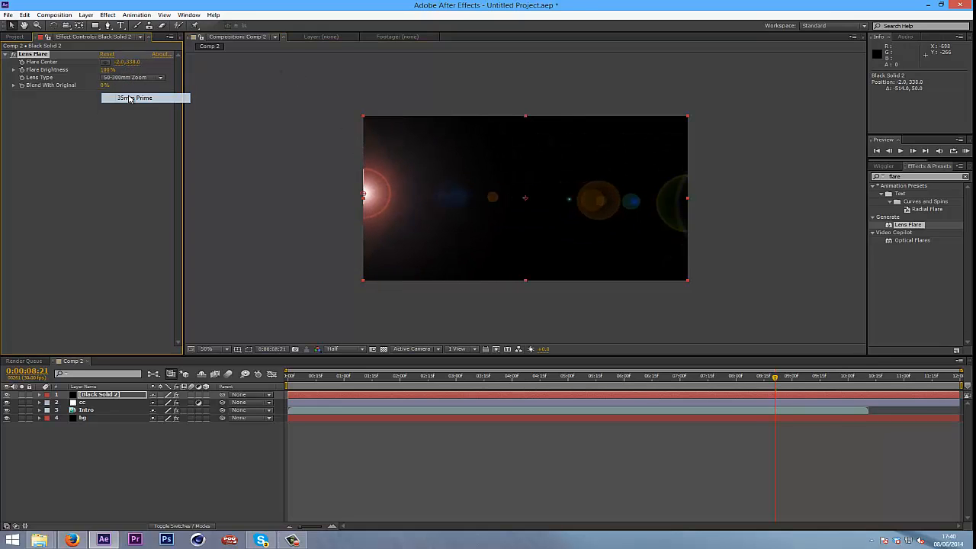
pyautogui.click(137, 78)
pyautogui.click(125, 108)
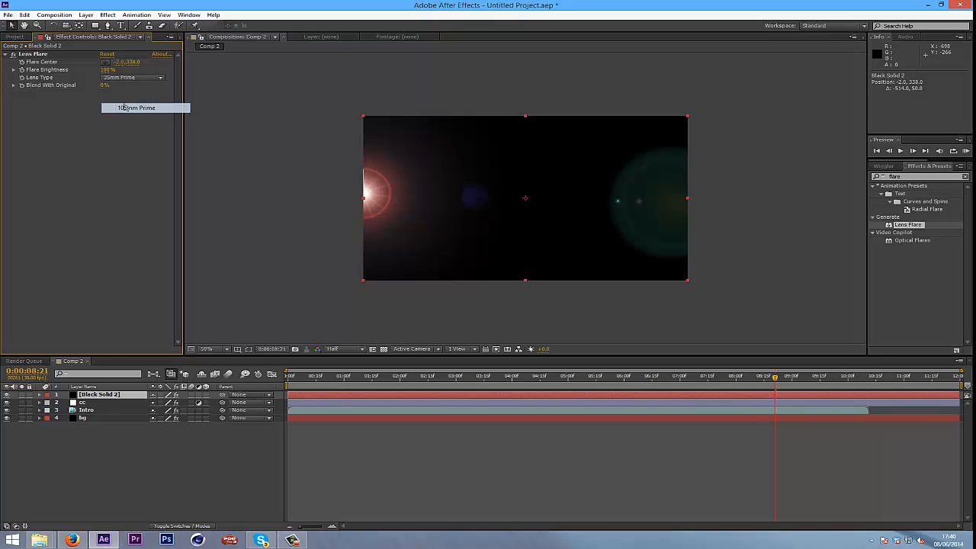
pyautogui.moveTo(361, 197); pyautogui.dragTo(466, 183)
pyautogui.click(141, 78)
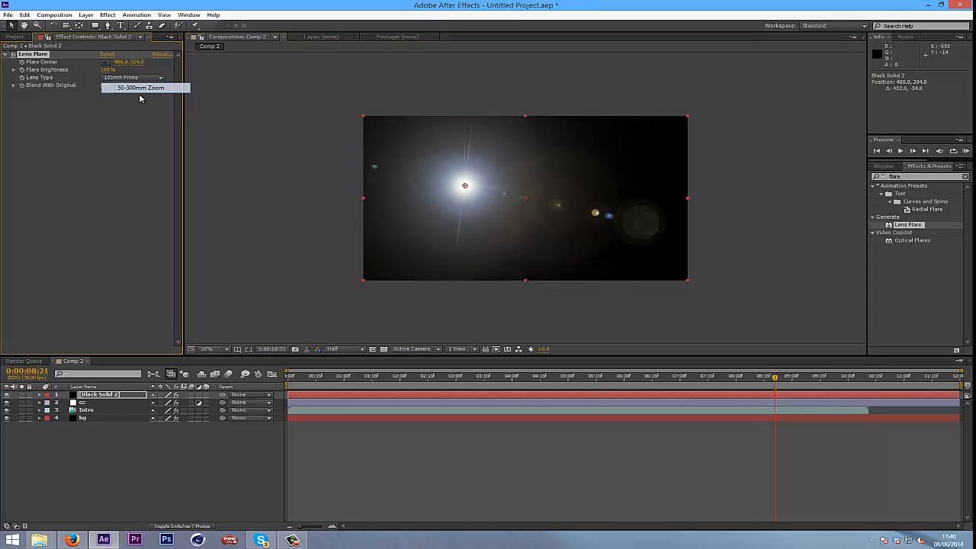
pyautogui.click(144, 88)
# Set the black solid layer's blending mode to Screen
pyautogui.rightClick(103, 399)
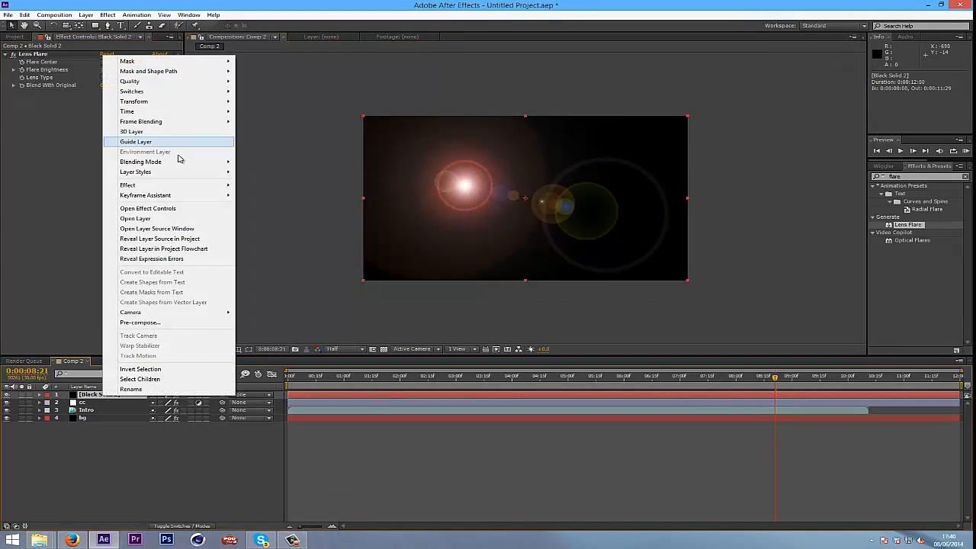
pyautogui.moveTo(177, 162)
pyautogui.click(293, 264)
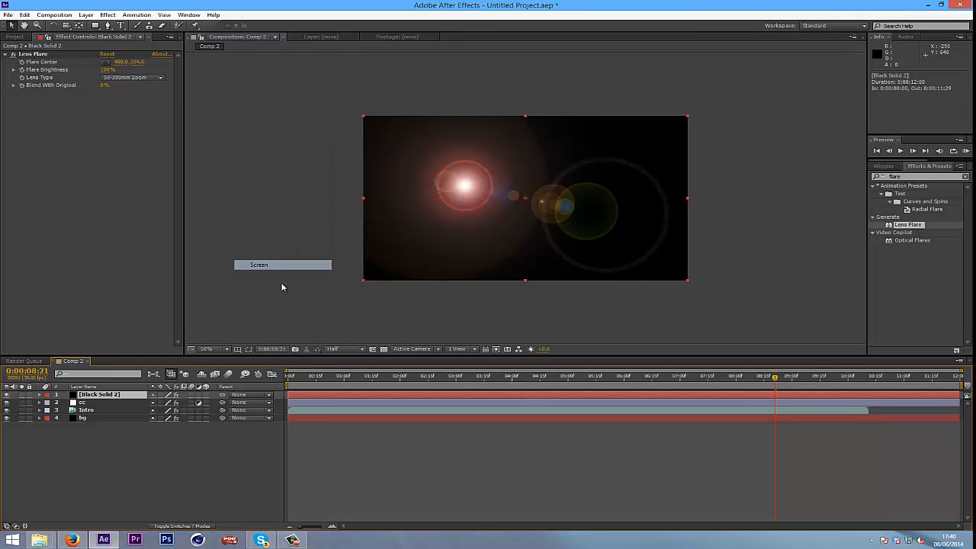
# Try the lens flare at about 812, 328 with a different brightness, and delete the Lens Flare effect
pyautogui.click(29, 55)
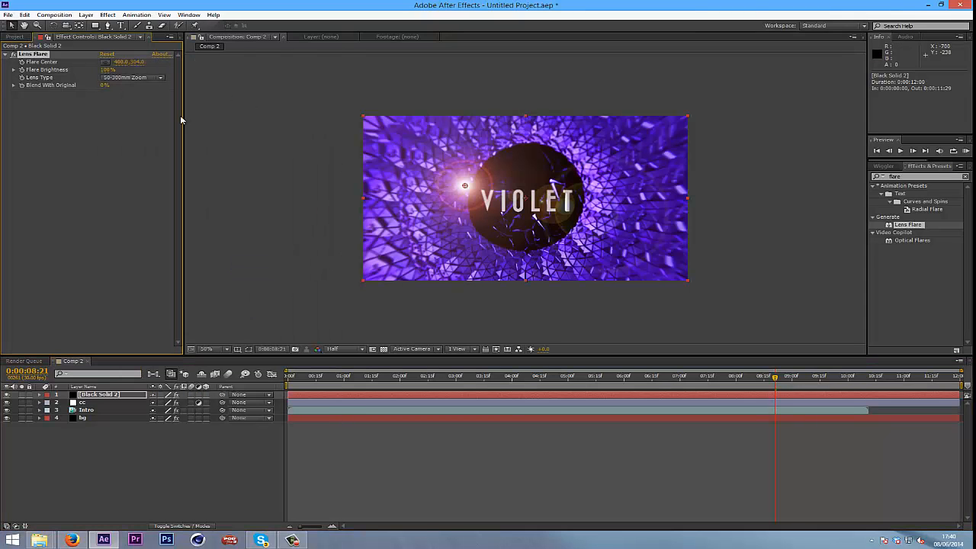
pyautogui.moveTo(468, 187); pyautogui.dragTo(572, 194)
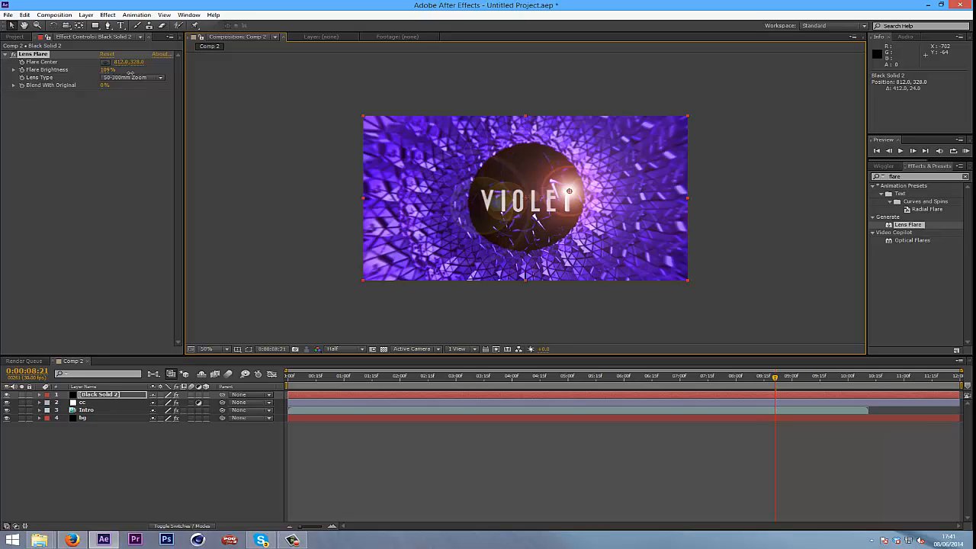
pyautogui.moveTo(130, 72); pyautogui.dragTo(103, 72)
pyautogui.press('Delete')
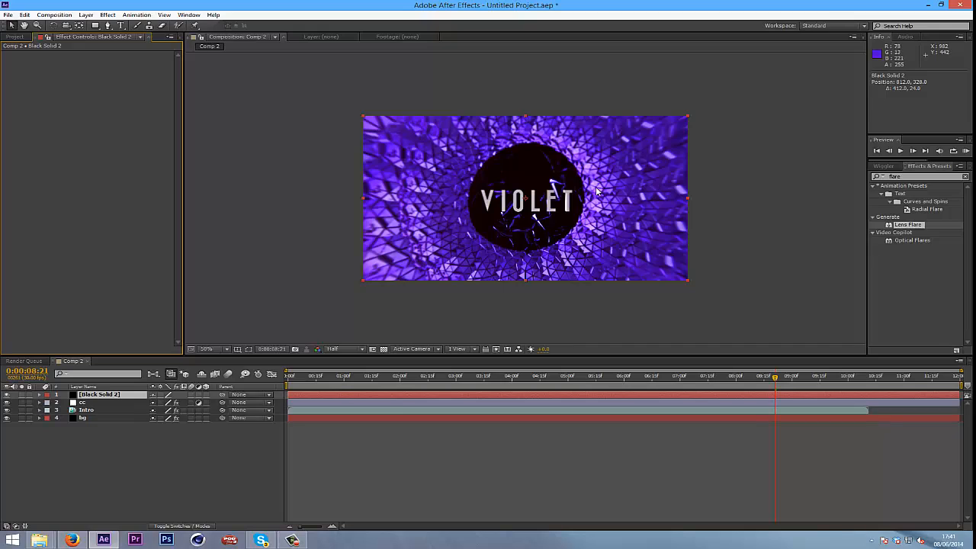
# Find the Optical Flares effect and apply it to the black solid layer
pyautogui.hotkey('ctrl', '5')
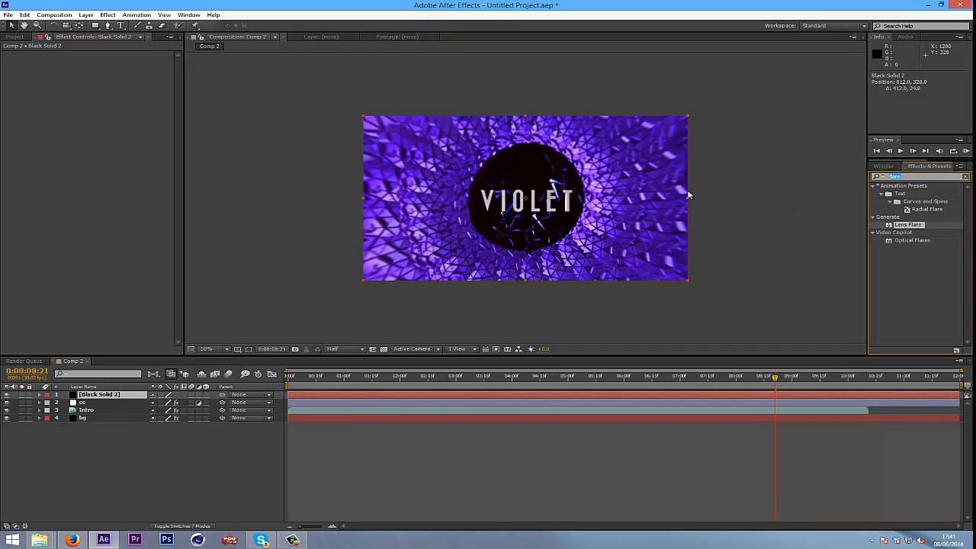
pyautogui.write('optica')
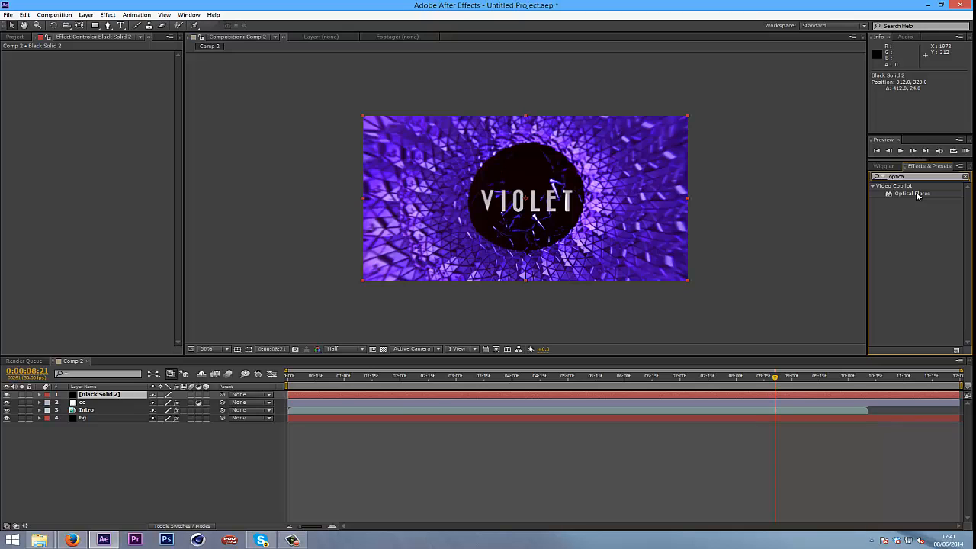
pyautogui.moveTo(916, 192); pyautogui.dragTo(150, 396)
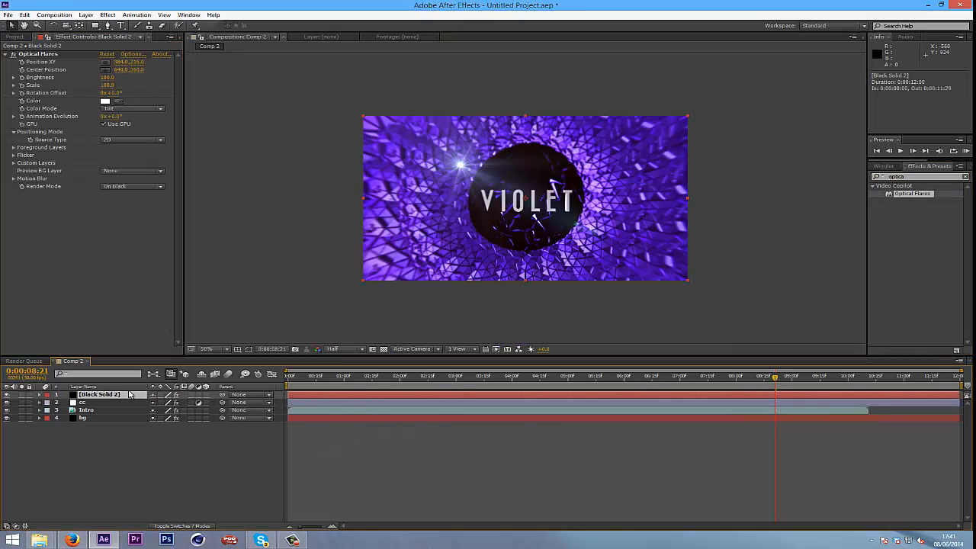
# Rename the black solid layer as opticalflares
pyautogui.write('optical')
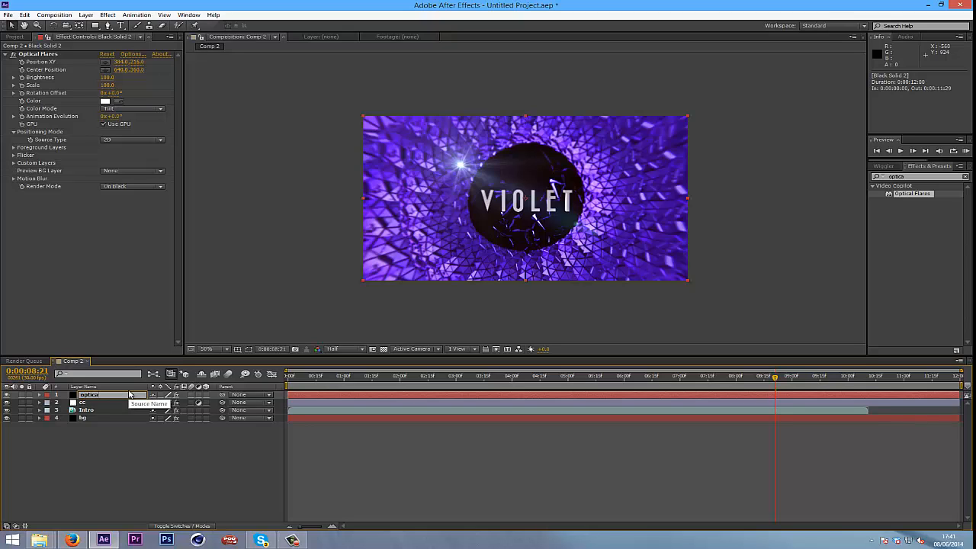
pyautogui.write('flares')
pyautogui.press('Return')
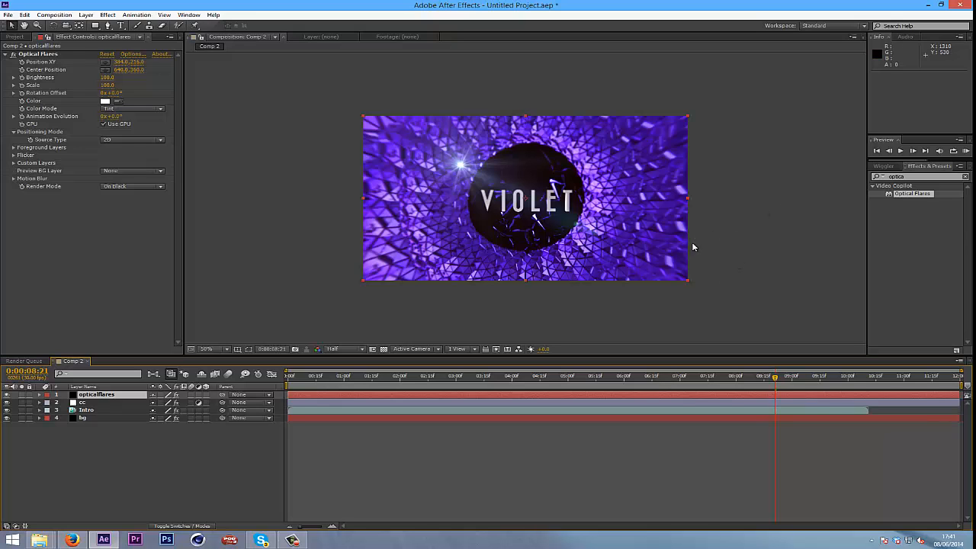
# Open the Optical Flares options and clear all lens objects from the default flare's stack
pyautogui.click(131, 55)
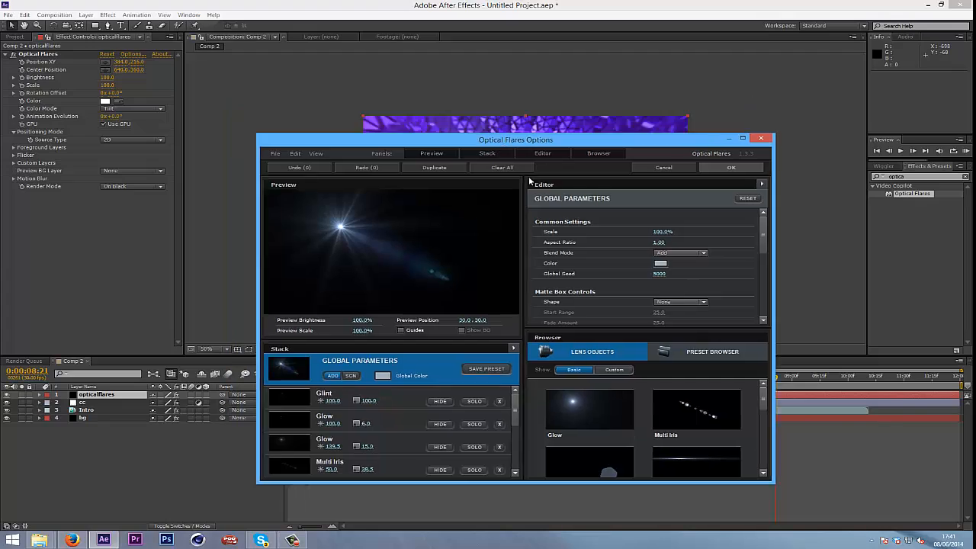
pyautogui.moveTo(503, 144); pyautogui.dragTo(479, 129)
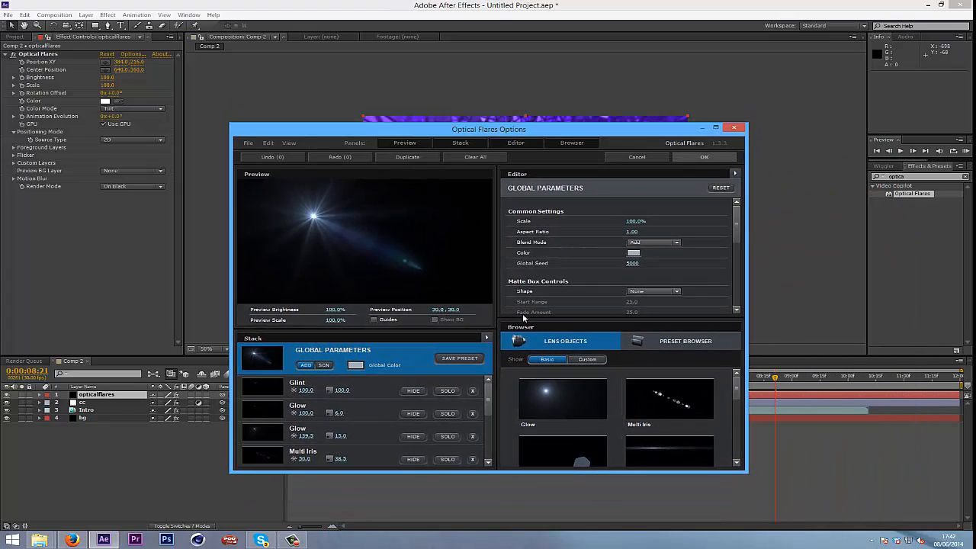
pyautogui.click(488, 337)
pyautogui.click(508, 373)
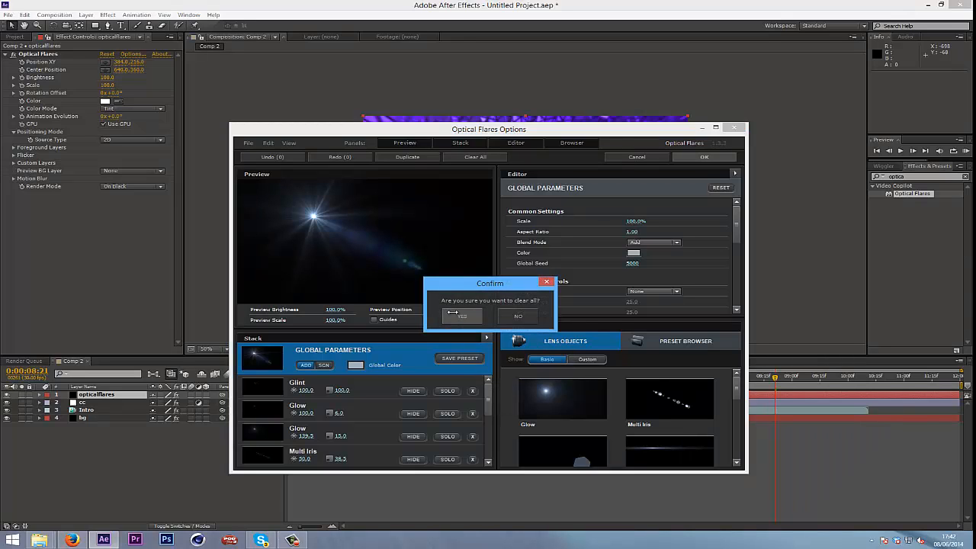
pyautogui.click(458, 315)
pyautogui.moveTo(503, 130); pyautogui.dragTo(555, 76)
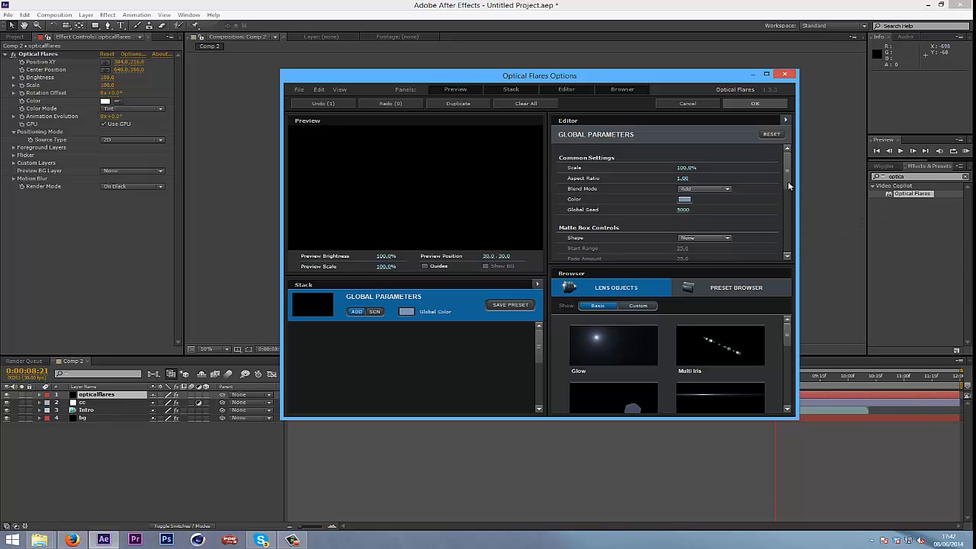
# Look through the global parameters and clear the already empty flare stack once more
pyautogui.moveTo(785, 184); pyautogui.dragTo(772, 218)
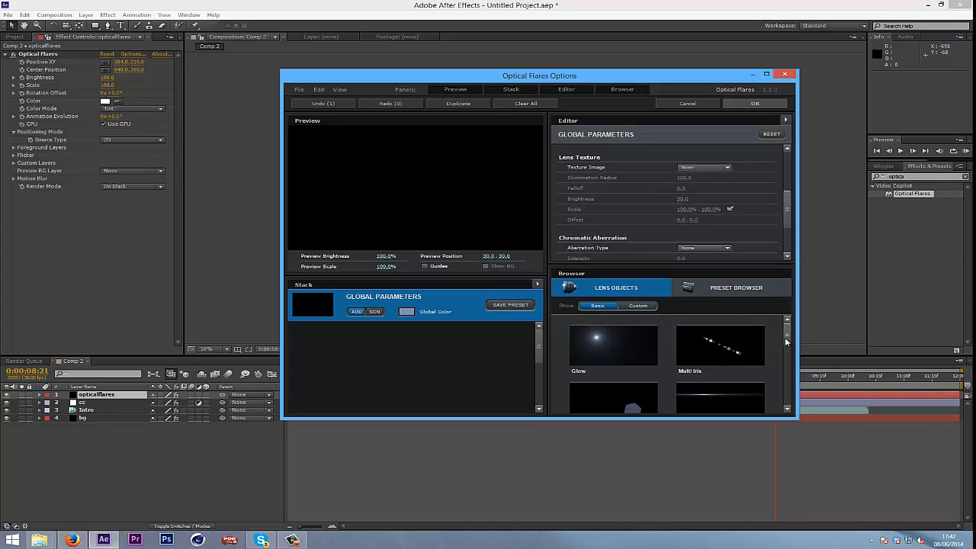
pyautogui.moveTo(785, 337)
pyautogui.mouseDown()
pyautogui.moveTo(783, 363)
pyautogui.moveTo(799, 337)
pyautogui.mouseUp()
pyautogui.moveTo(702, 82); pyautogui.dragTo(643, 126)
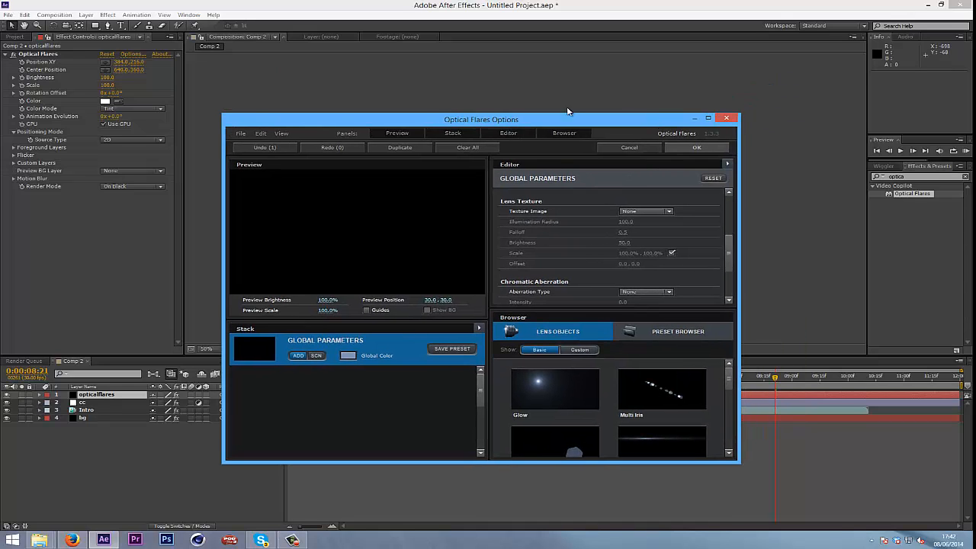
pyautogui.click(479, 328)
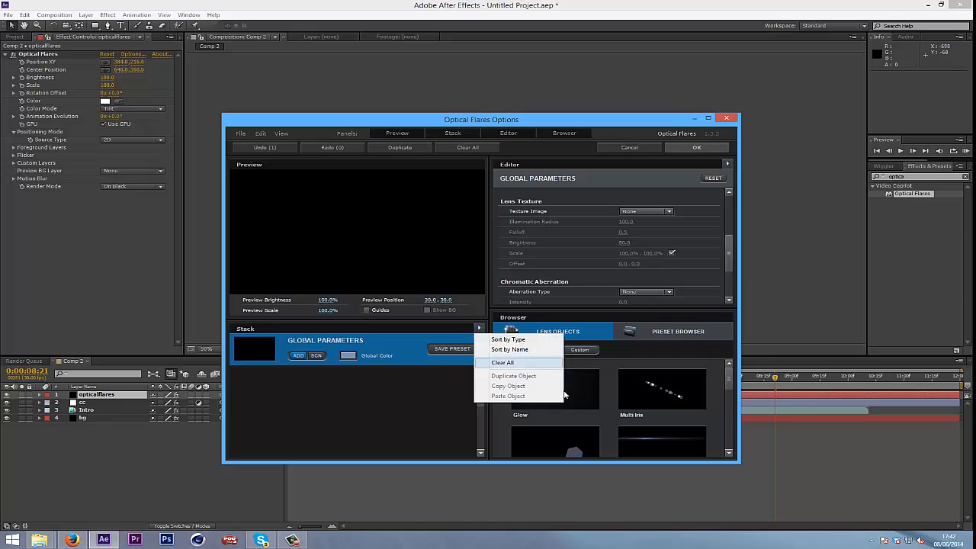
pyautogui.click(502, 363)
pyautogui.click(460, 309)
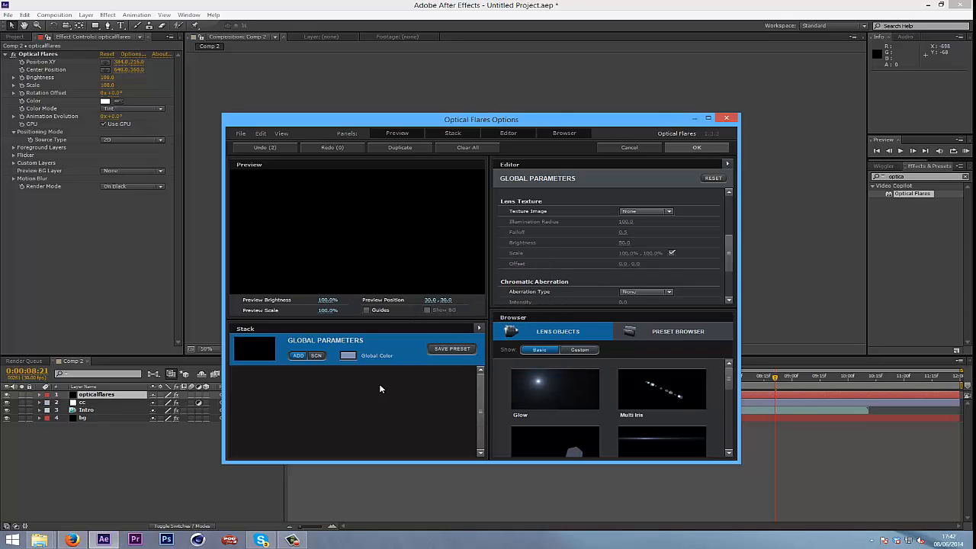
# Add the basic Shimmer lens object to the flare stack and accept the Optical Flares options
pyautogui.click(671, 334)
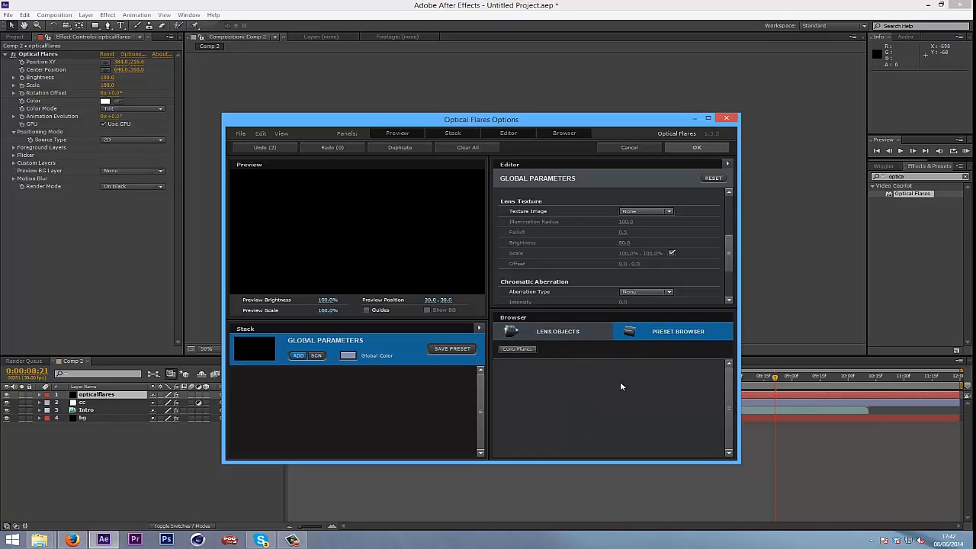
pyautogui.click(563, 331)
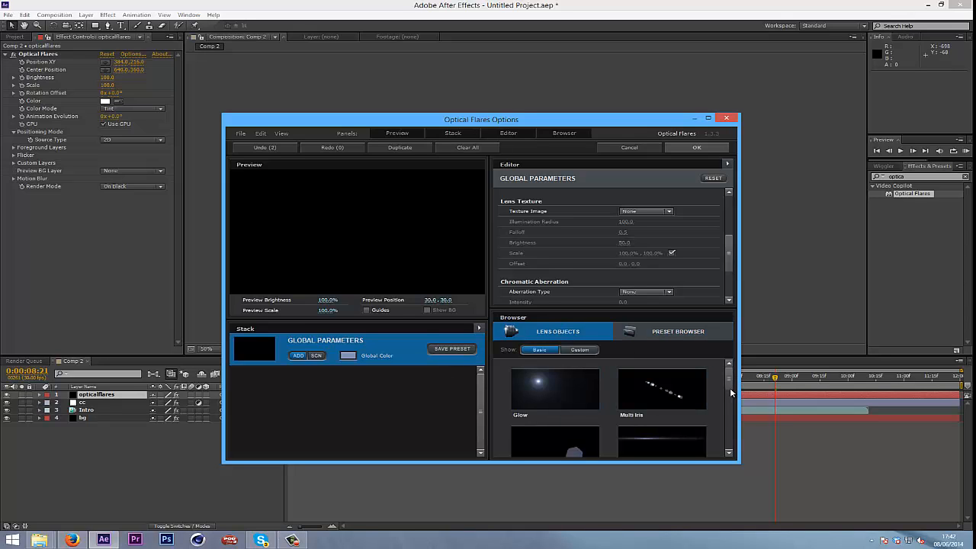
pyautogui.moveTo(729, 383); pyautogui.dragTo(729, 403)
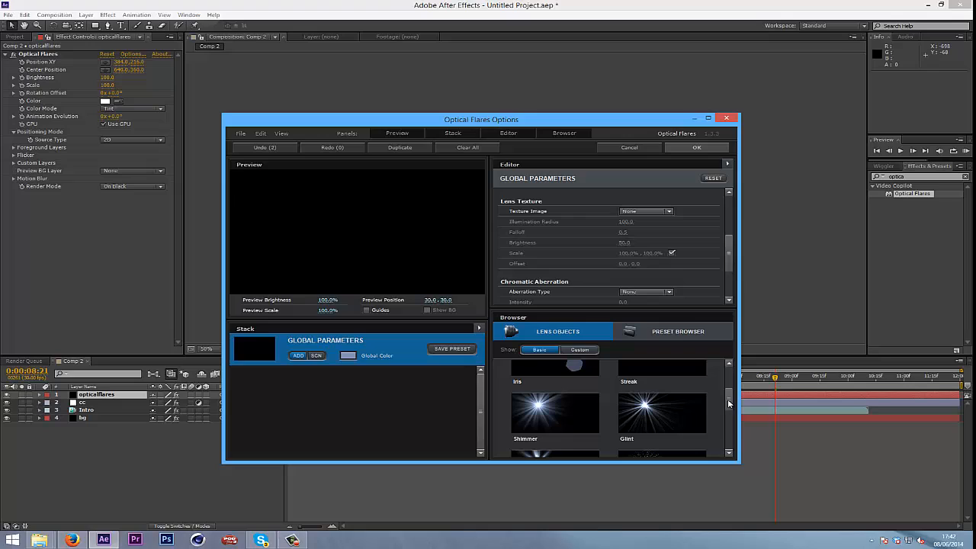
pyautogui.click(568, 400)
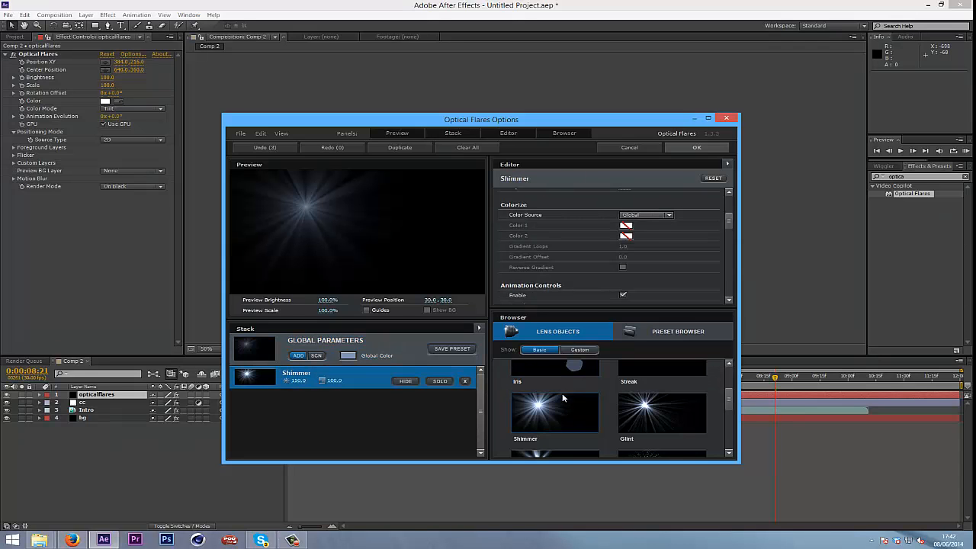
pyautogui.click(700, 148)
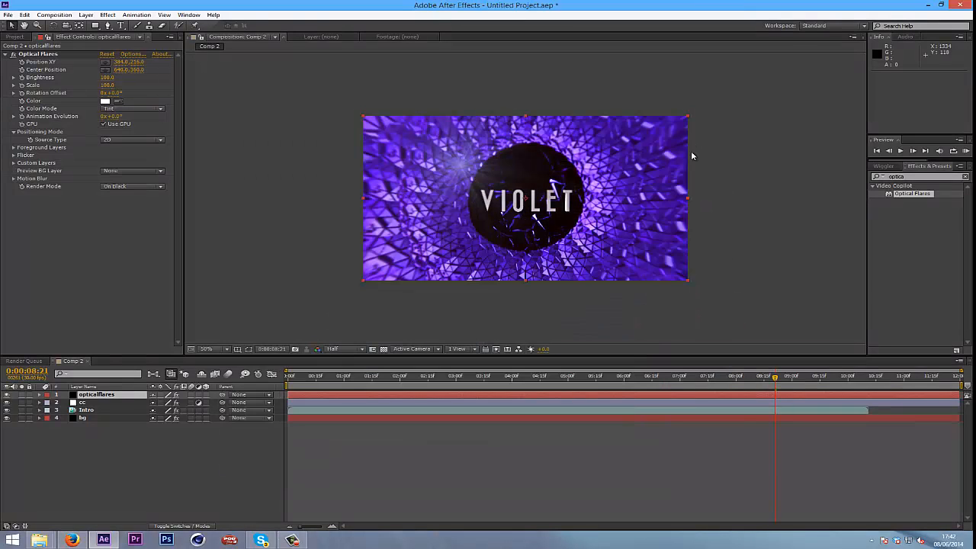
# Set the flare's scale to 400 and move its position below the frame to about 676, 1032
pyautogui.click(109, 84)
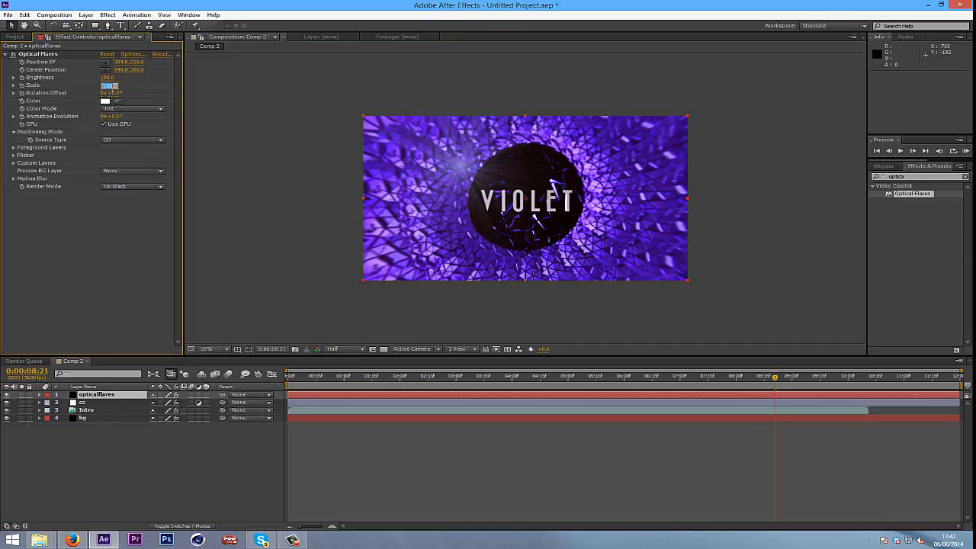
pyautogui.write('400')
pyautogui.press('Return')
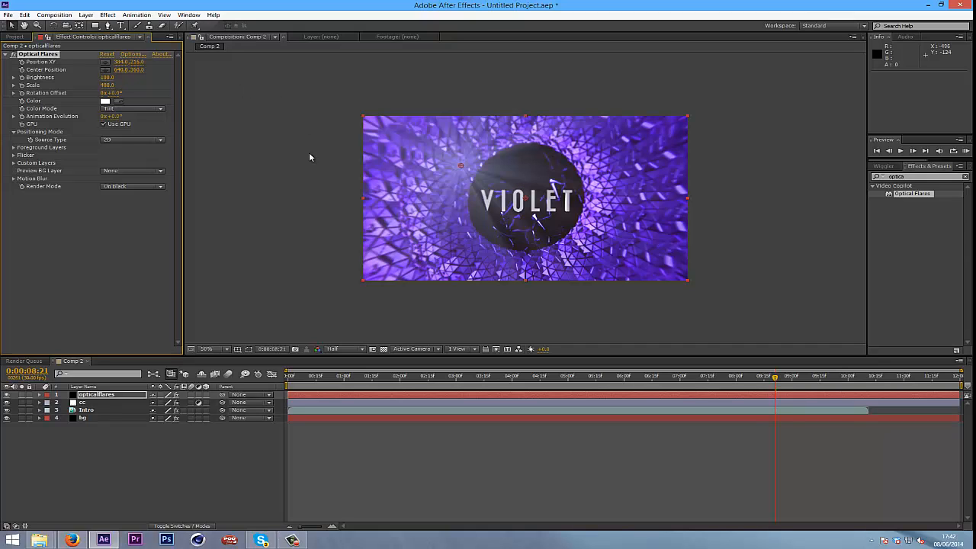
pyautogui.press(',')
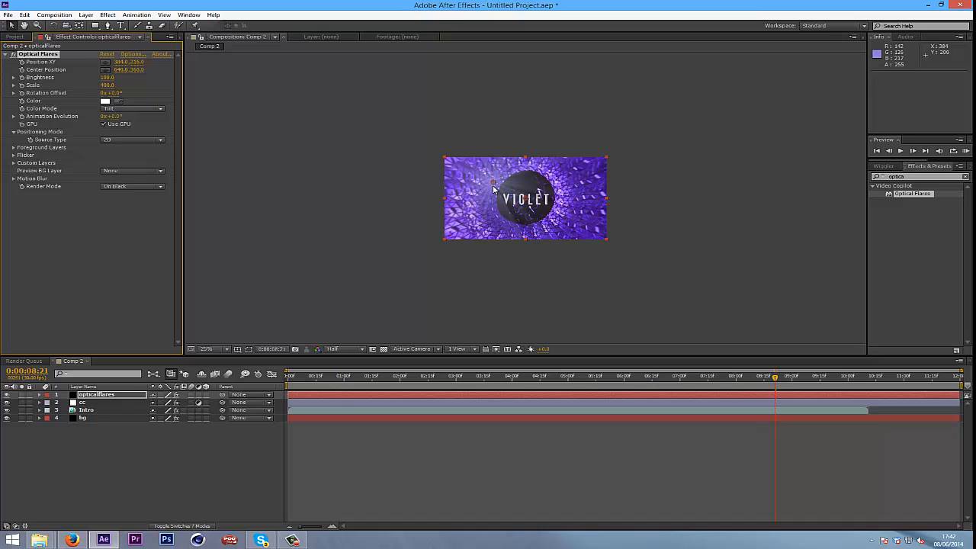
pyautogui.moveTo(493, 188)
pyautogui.mouseDown()
pyautogui.moveTo(531, 276)
pyautogui.moveTo(525, 270)
pyautogui.mouseUp()
# Move the opticalflares layer beneath the cc layer and set the flare color to a purple sampled from the composition
pyautogui.moveTo(79, 396); pyautogui.dragTo(86, 410)
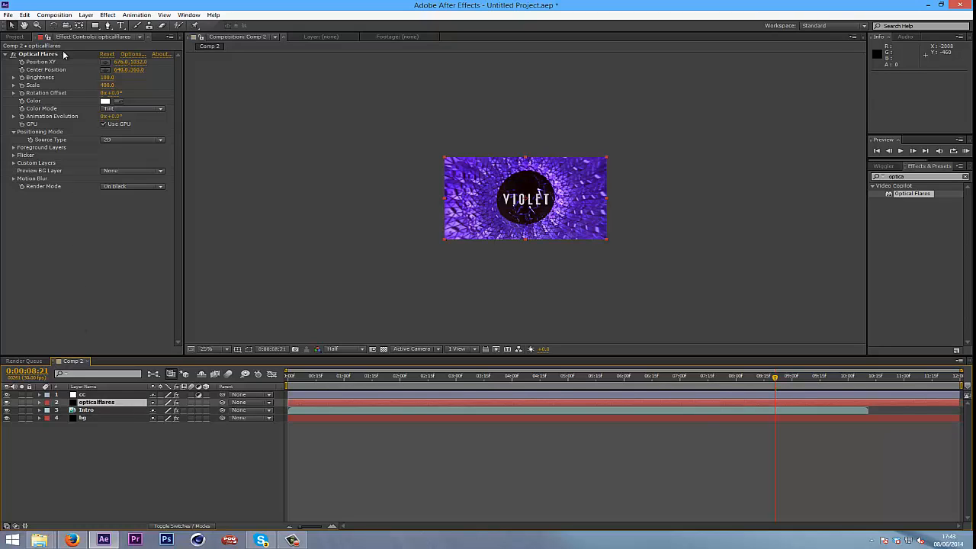
pyautogui.click(118, 101)
pyautogui.click(479, 190)
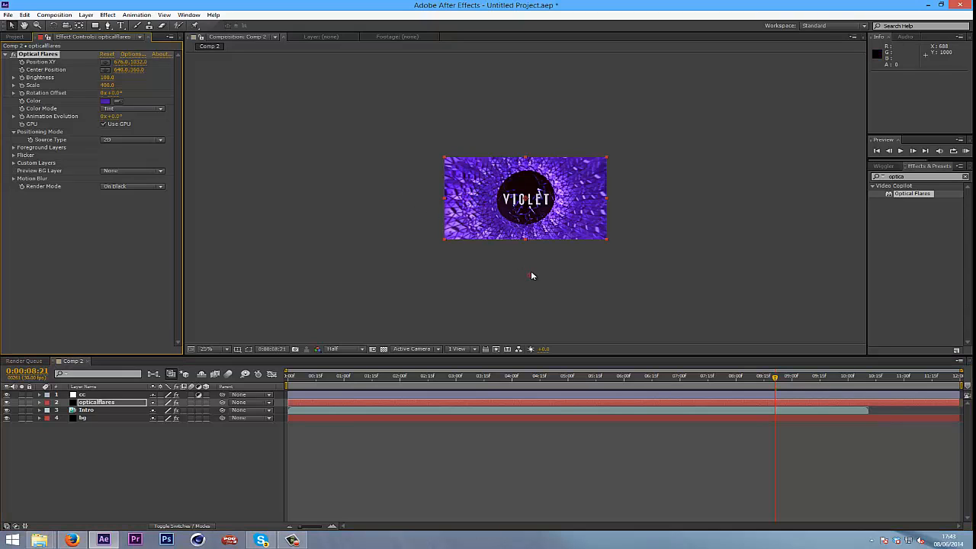
# Move the flare closer to the frame's lower edge at about 672, 888 and raise its brightness to about 110
pyautogui.moveTo(531, 271)
pyautogui.mouseDown()
pyautogui.moveTo(524, 249)
pyautogui.moveTo(537, 268)
pyautogui.mouseUp()
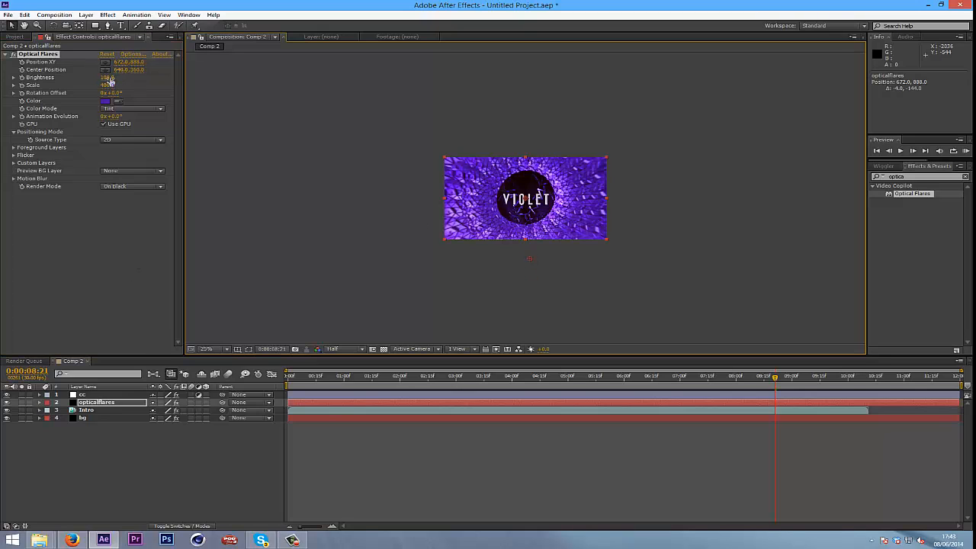
pyautogui.moveTo(111, 78)
pyautogui.mouseDown()
pyautogui.moveTo(128, 79)
pyautogui.moveTo(120, 87)
pyautogui.mouseUp()
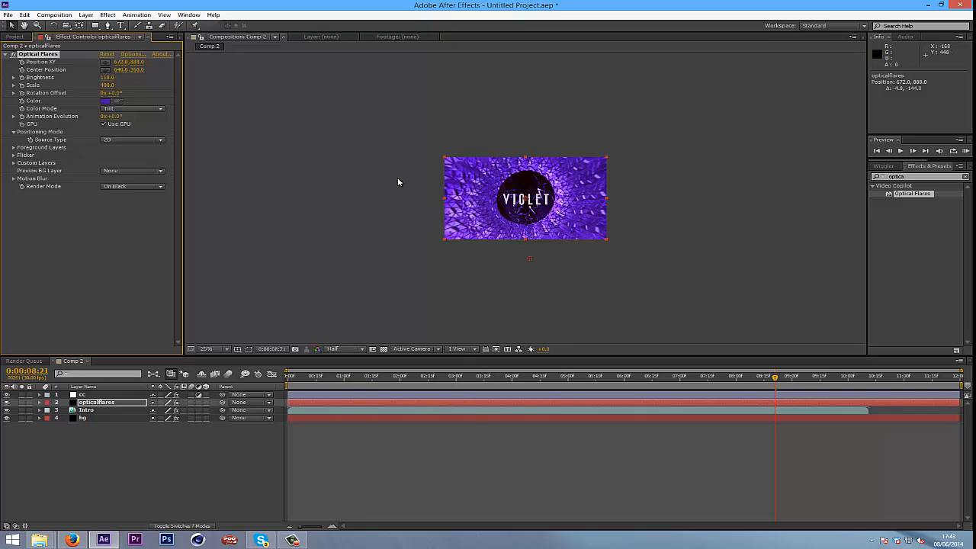
pyautogui.click(131, 186)
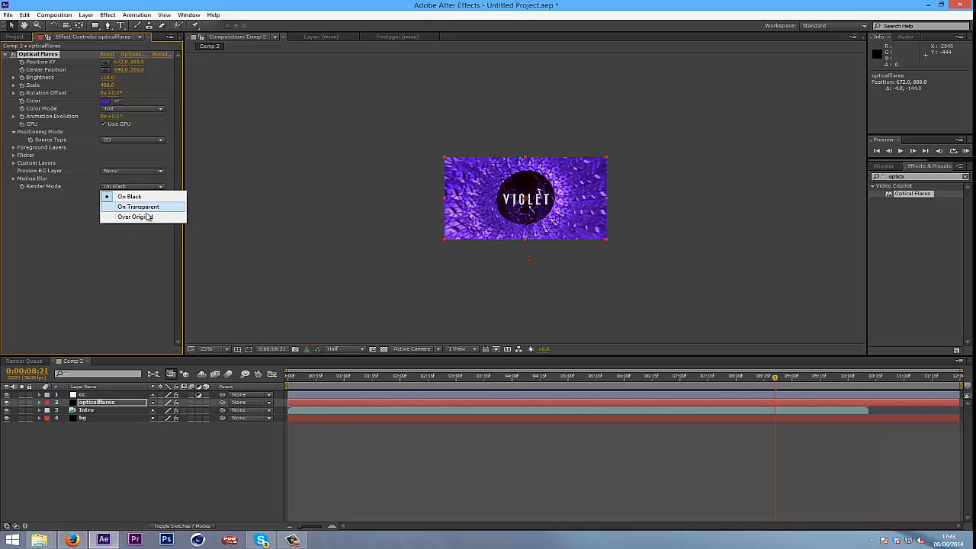
pyautogui.click(111, 339)
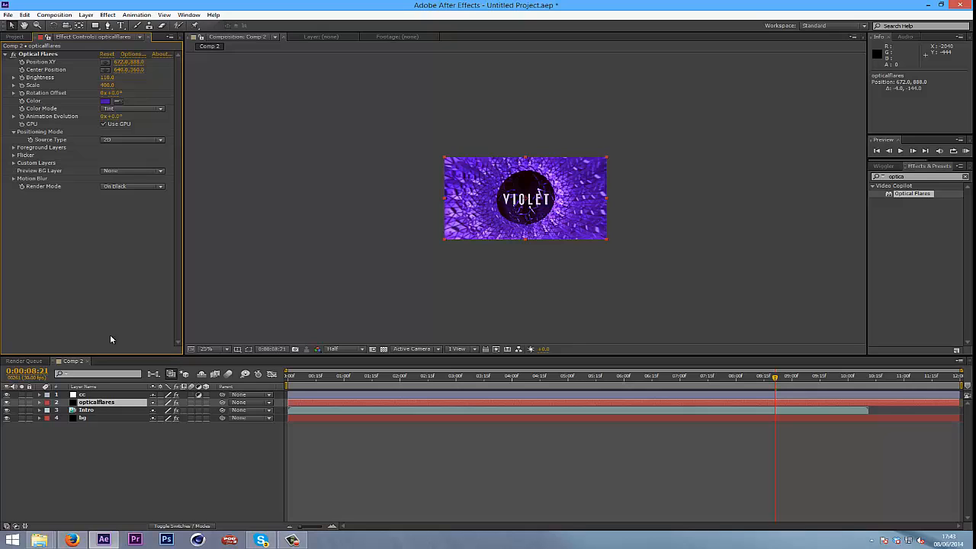
# Try the Add blending mode on the opticalflares layer
pyautogui.rightClick(115, 408)
pyautogui.moveTo(169, 169)
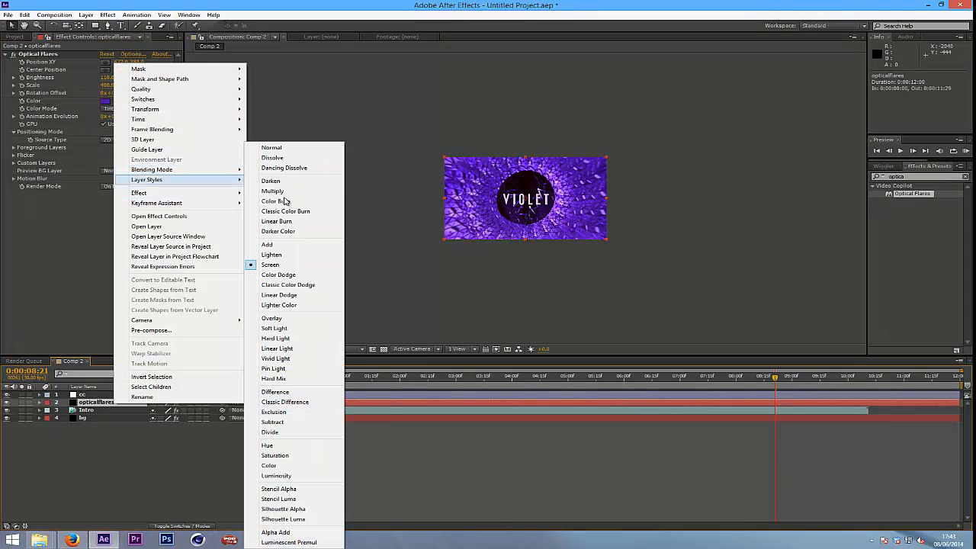
pyautogui.click(290, 245)
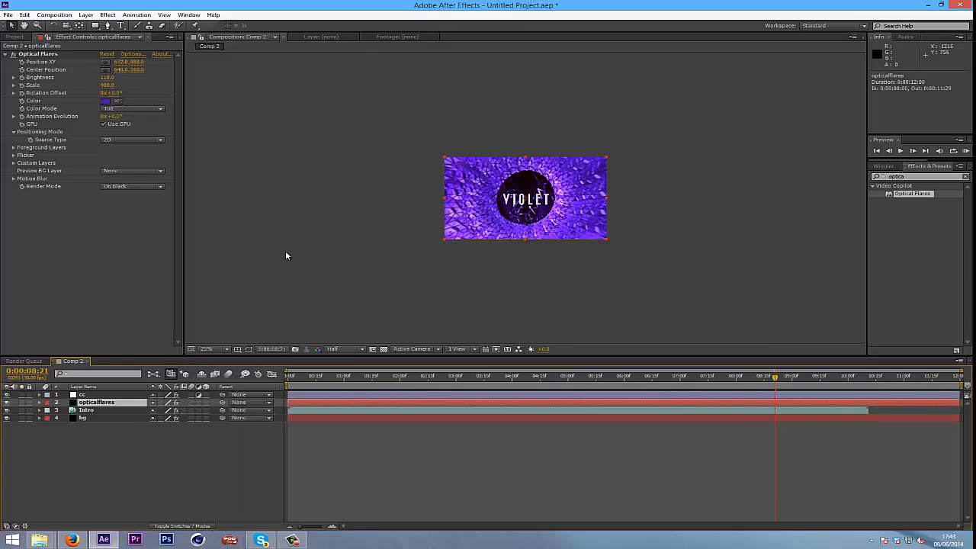
# Set the opticalflares layer's blending mode to Linear Dodge and increase the flare's brightness further
pyautogui.rightClick(95, 402)
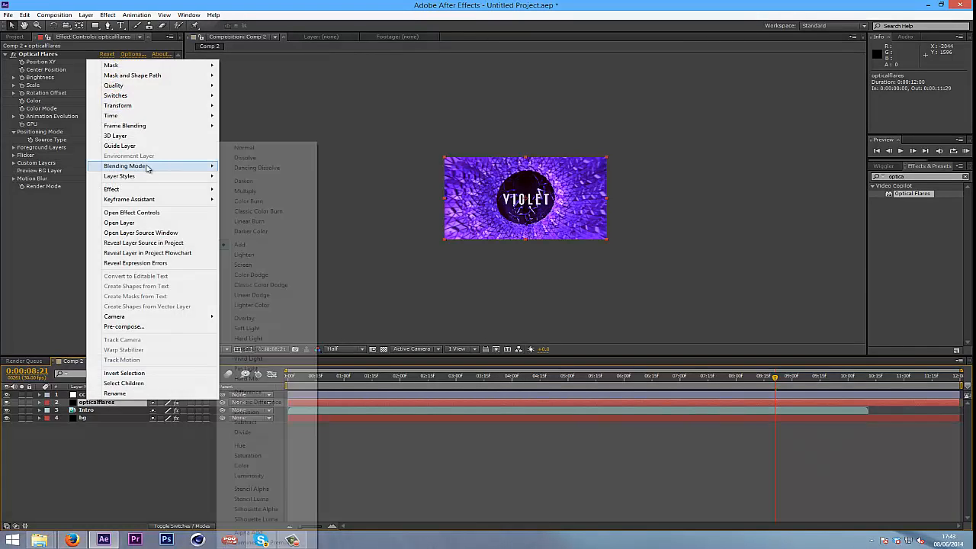
pyautogui.click(256, 297)
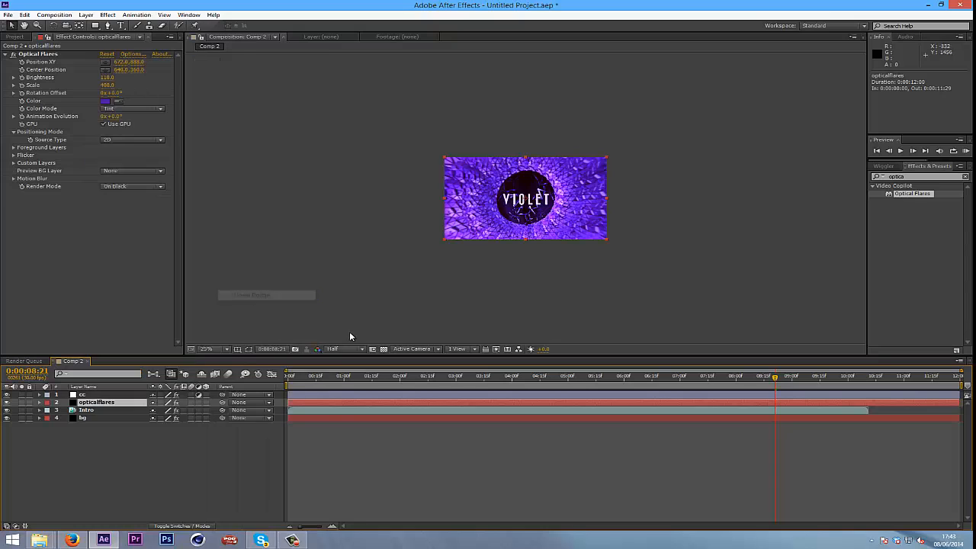
pyautogui.press('.')
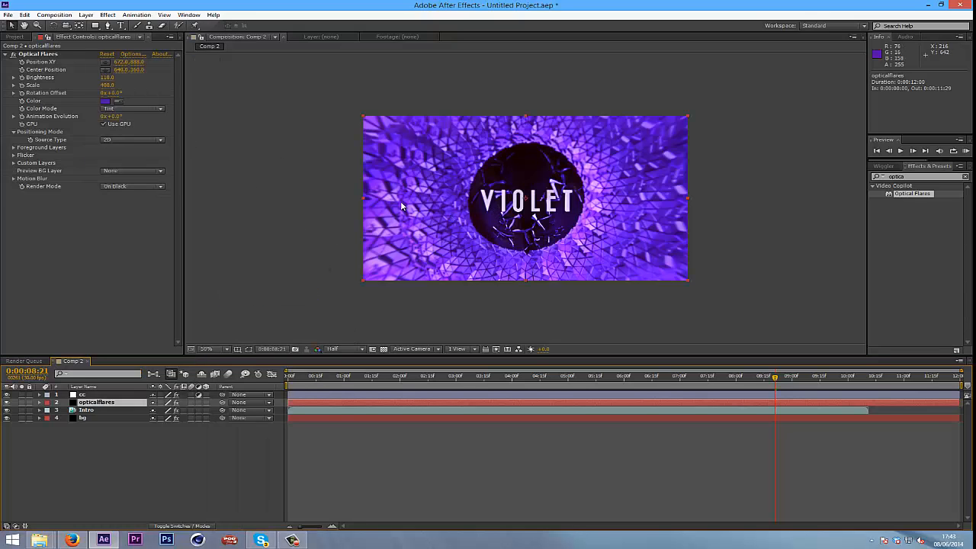
pyautogui.moveTo(121, 77); pyautogui.dragTo(111, 82)
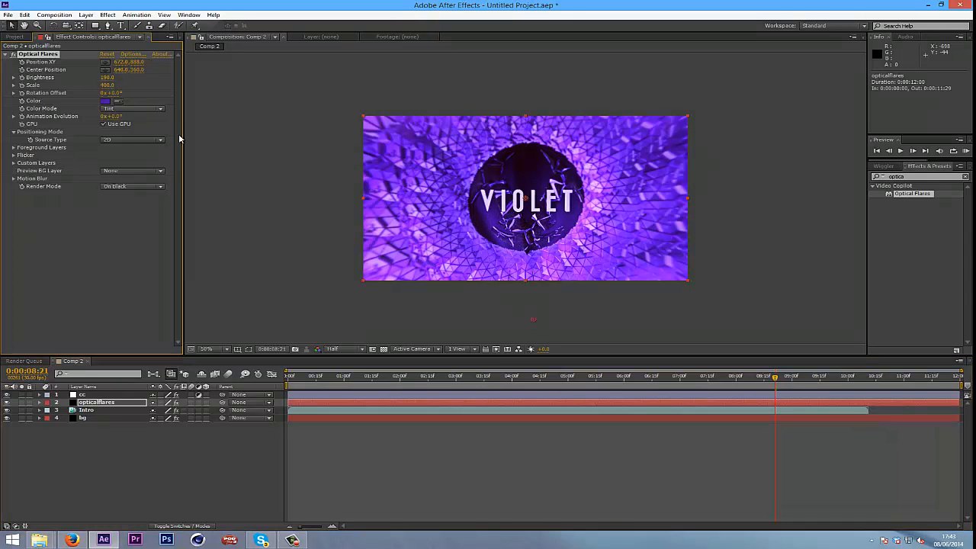
# Move the opticalflares layer's flare slightly further below the frame, to position 682, 944
pyautogui.moveTo(535, 322)
pyautogui.mouseDown()
pyautogui.moveTo(539, 340)
pyautogui.moveTo(536, 330)
pyautogui.mouseUp()
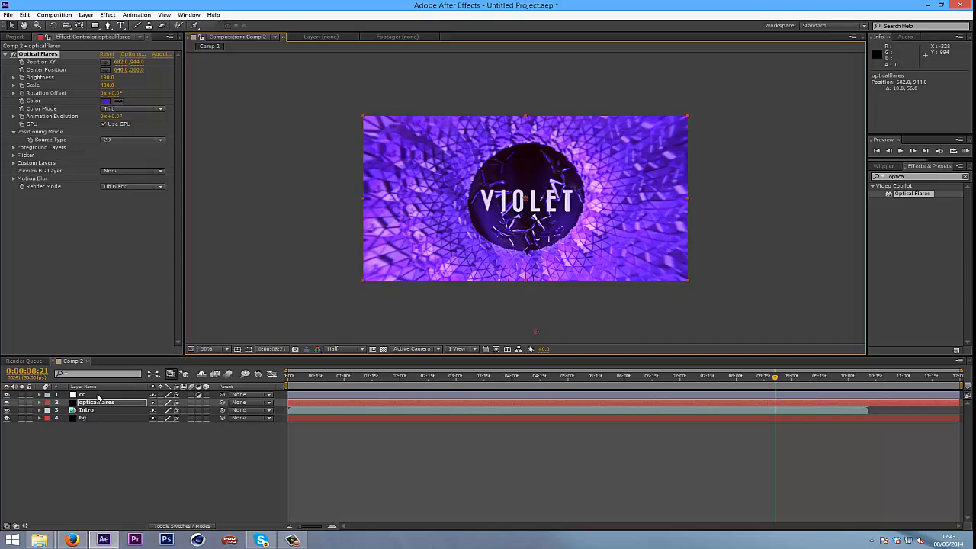
pyautogui.click(80, 419)
pyautogui.click(85, 411)
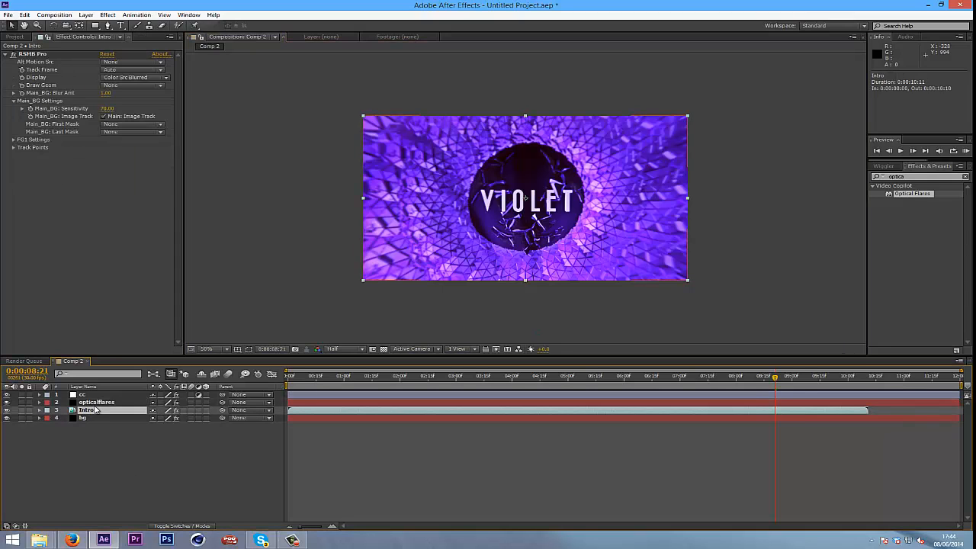
pyautogui.click(107, 402)
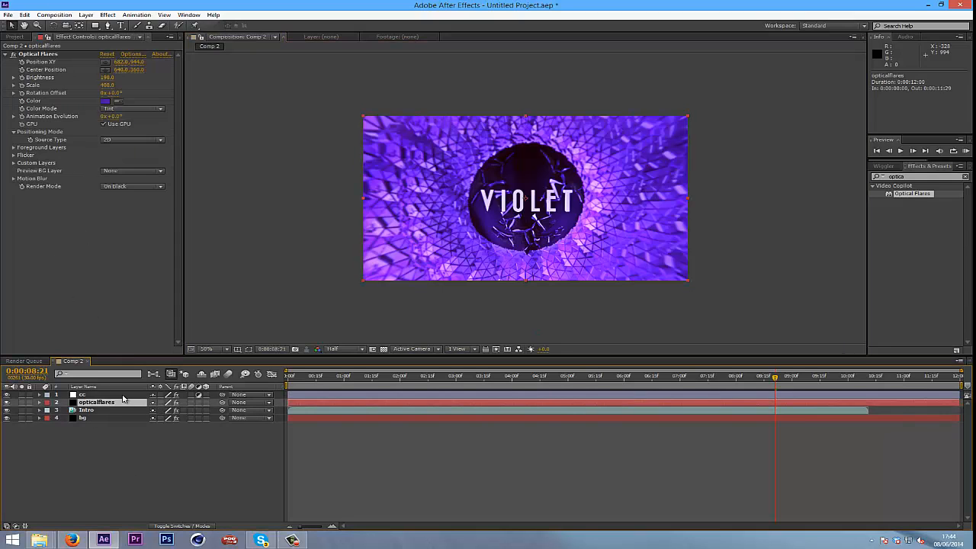
# Add a Post Saturation tool at 57% to the cc layer's look, apply it, and preview the comp from about 6 seconds
pyautogui.click(122, 393)
pyautogui.click(35, 79)
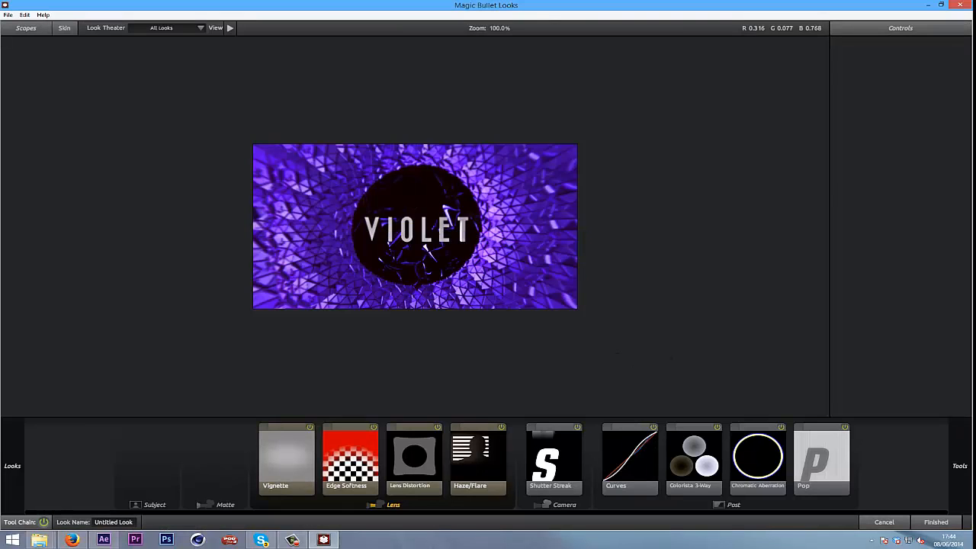
pyautogui.click(892, 410)
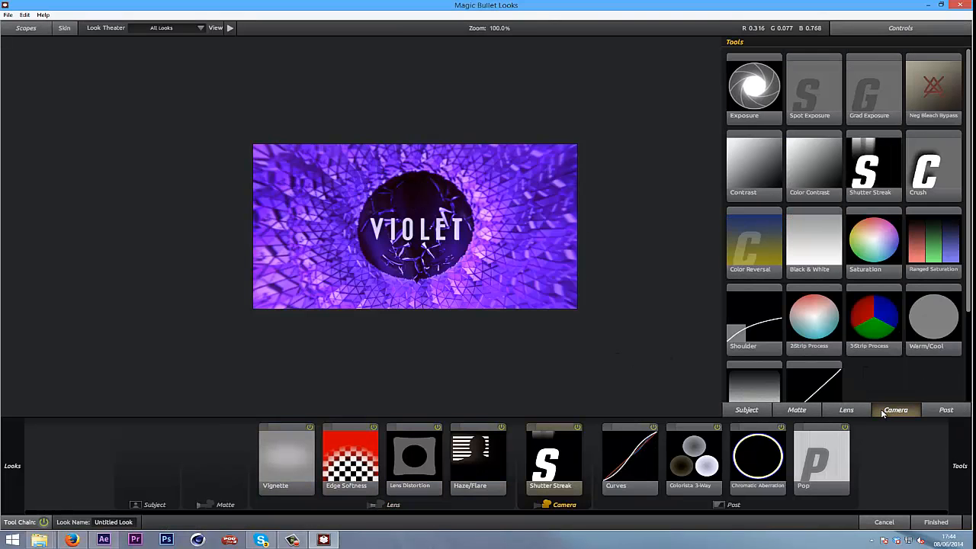
pyautogui.click(949, 412)
pyautogui.moveTo(754, 240); pyautogui.dragTo(530, 280)
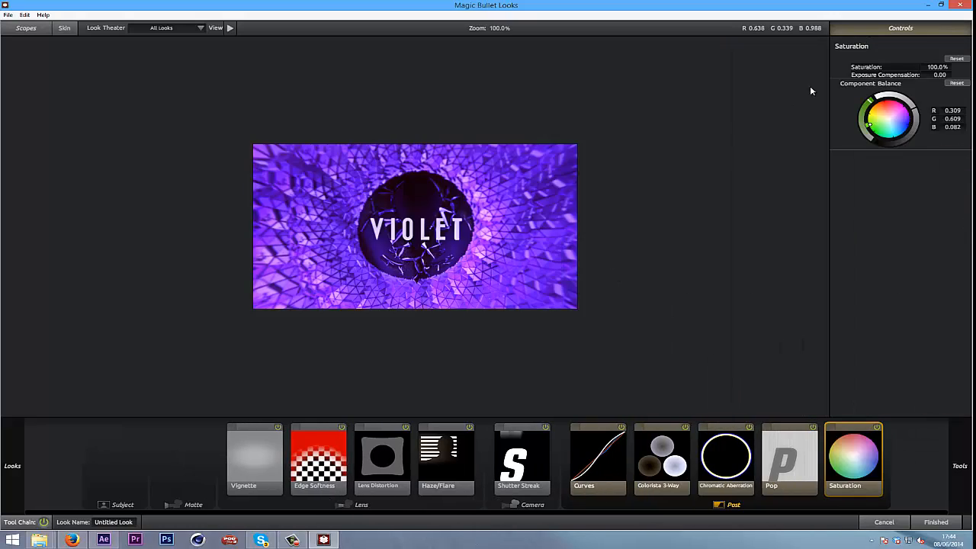
pyautogui.moveTo(930, 67); pyautogui.dragTo(898, 74)
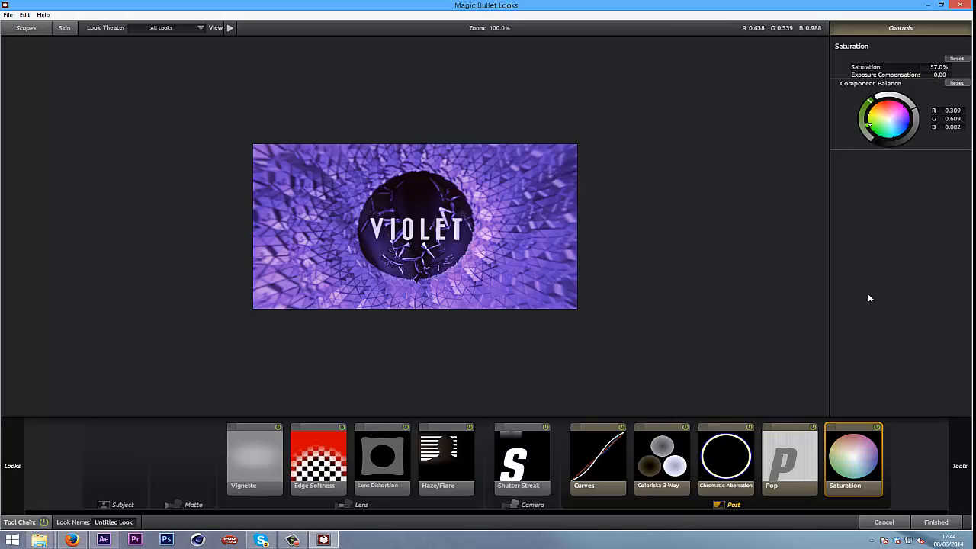
pyautogui.click(937, 522)
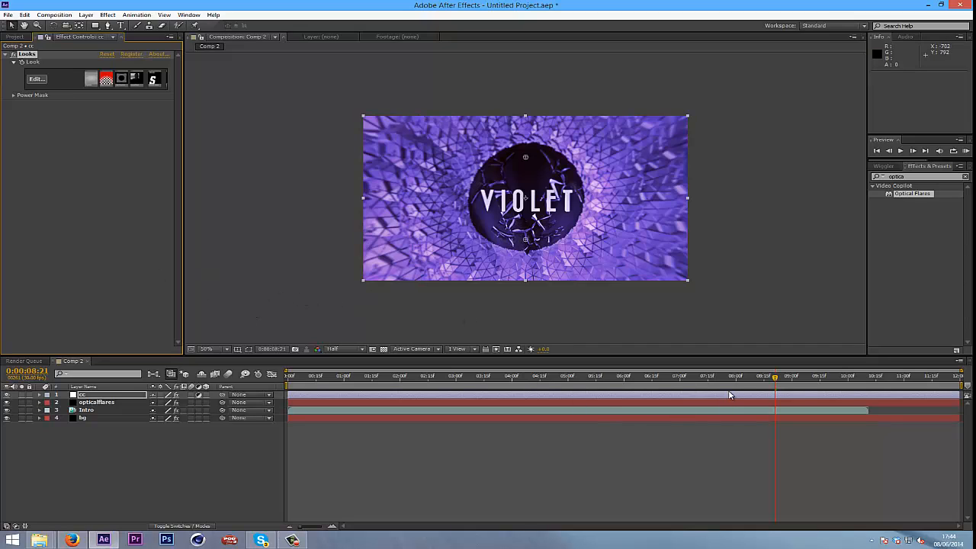
pyautogui.moveTo(773, 376); pyautogui.dragTo(625, 406)
pyautogui.press('space')
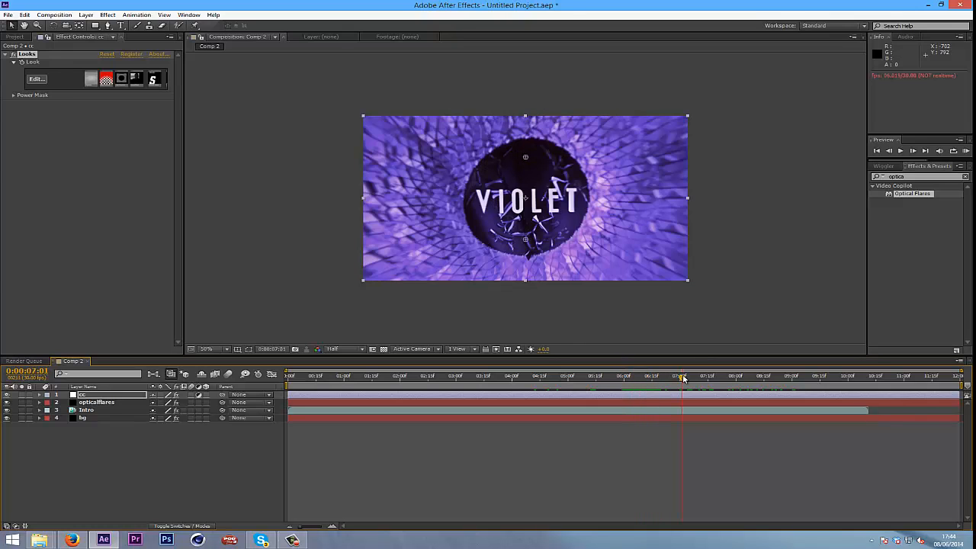
# Set the Optical Flares Flicker Speed to 20 and Amount to 20 on the opticalflares layer
pyautogui.click(96, 402)
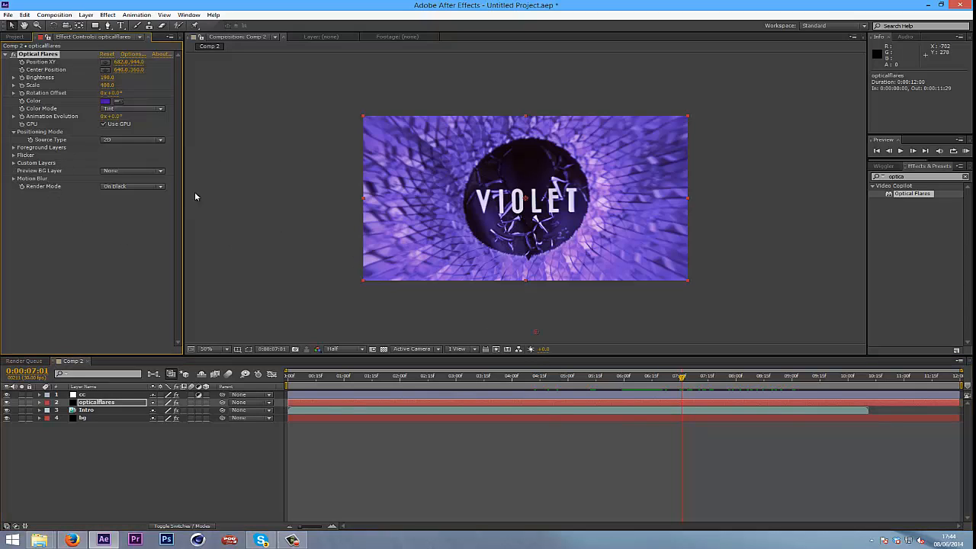
pyautogui.click(13, 156)
pyautogui.click(105, 171)
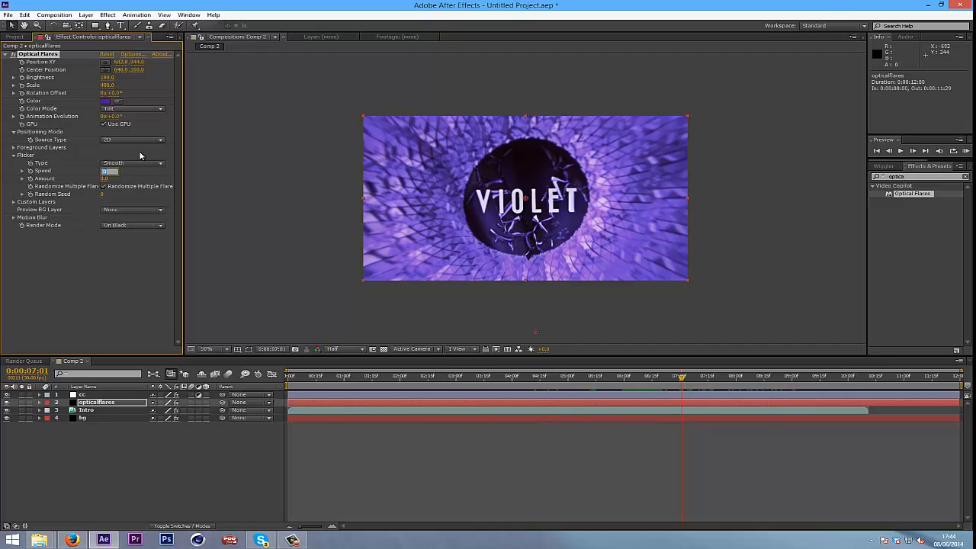
pyautogui.press('Tab')
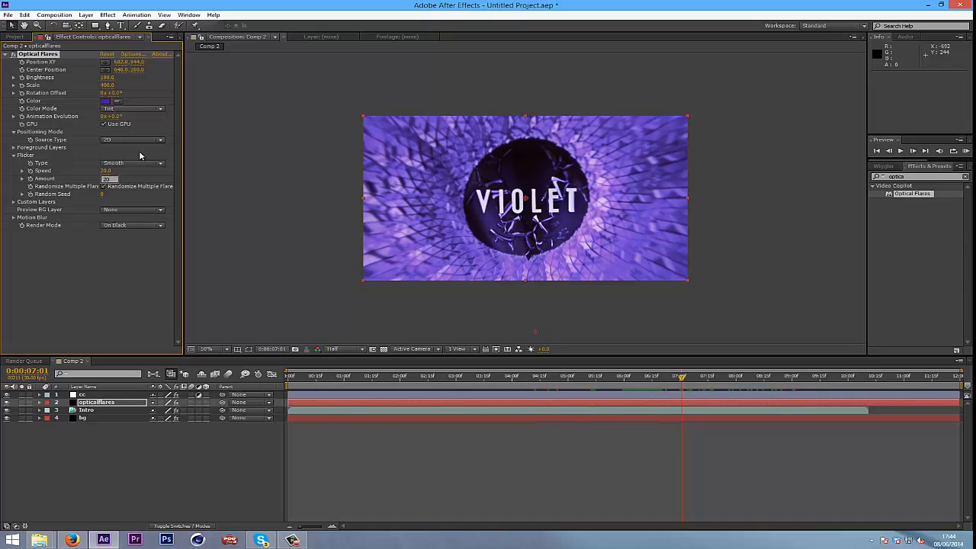
pyautogui.press('Return')
# Check the flare flicker with the opticalflares layer soloed and with all layers showing, between about 4 and 7 seconds
pyautogui.moveTo(674, 379); pyautogui.dragTo(660, 387)
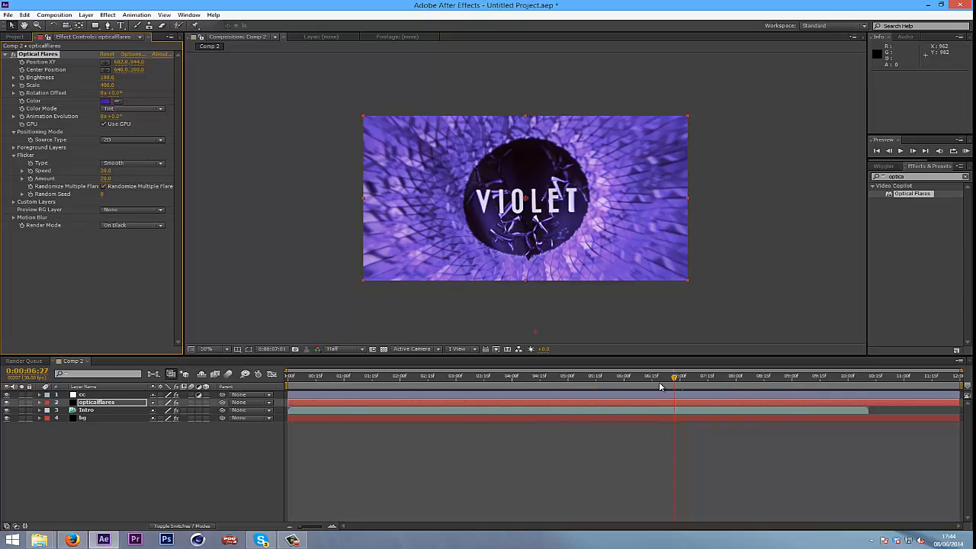
pyautogui.click(22, 402)
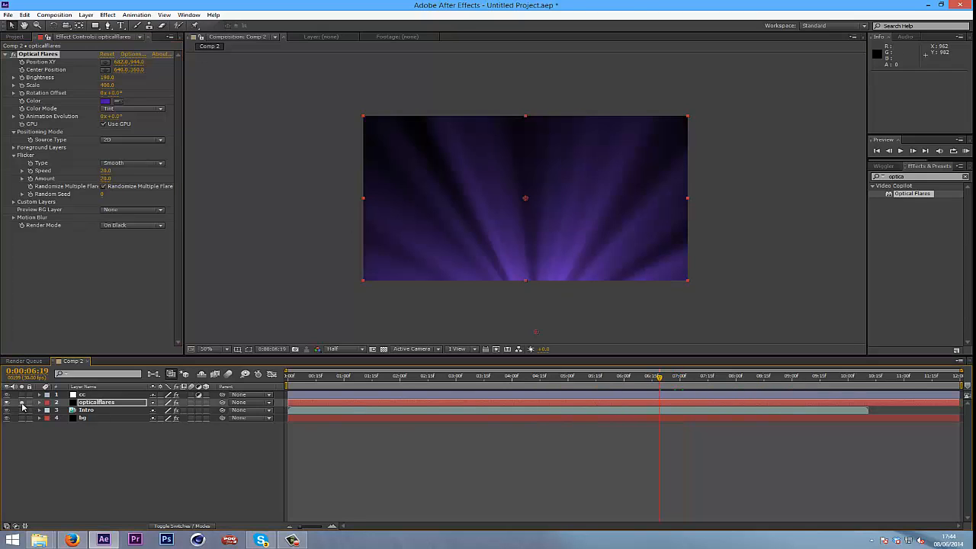
pyautogui.moveTo(662, 385); pyautogui.dragTo(536, 412)
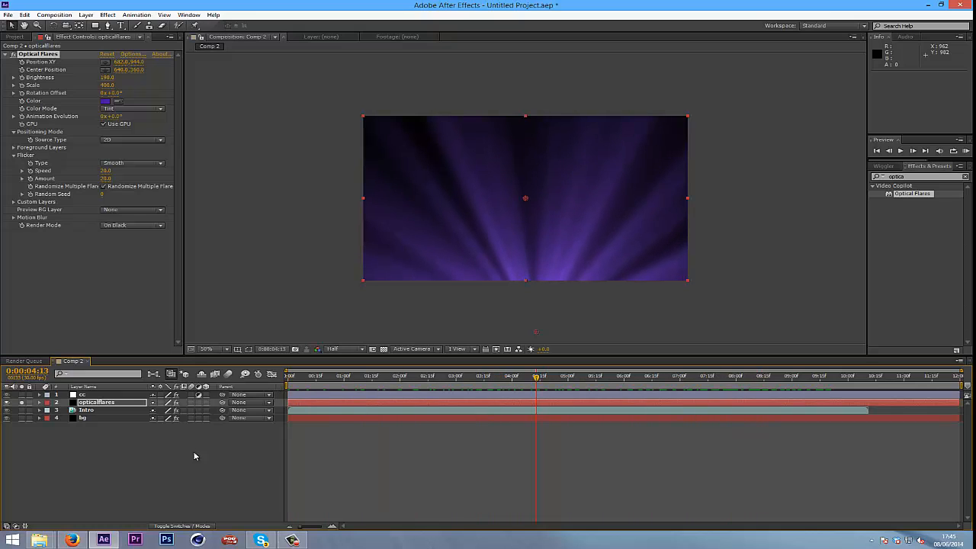
pyautogui.click(22, 402)
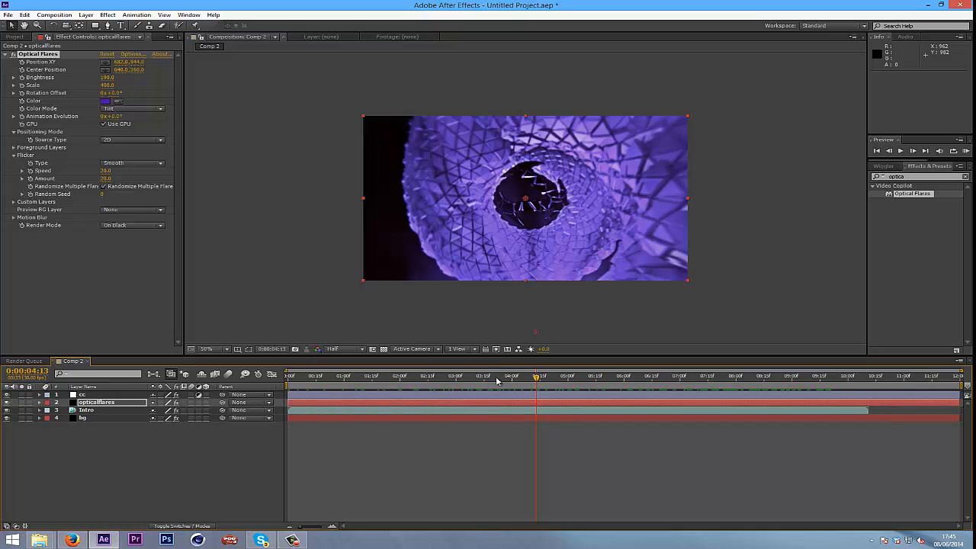
pyautogui.press('space')
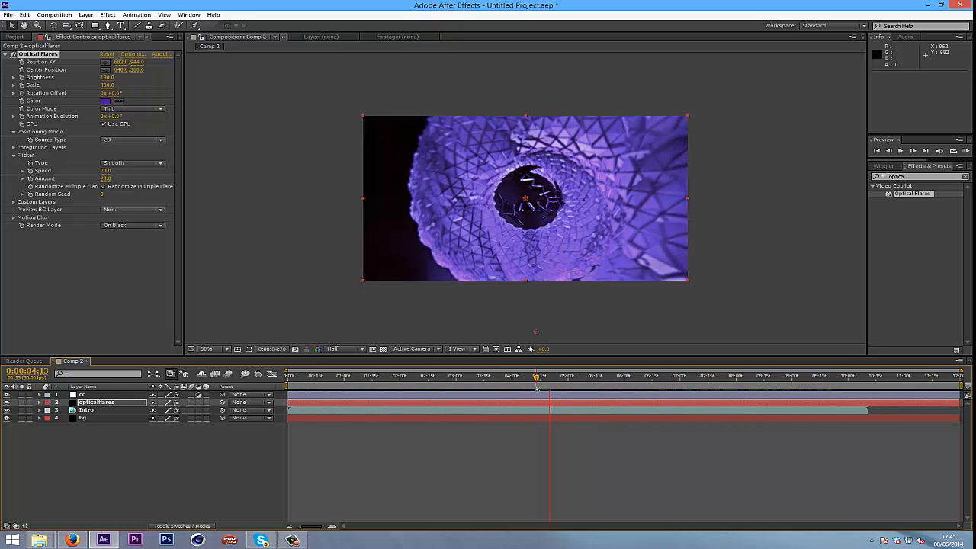
pyautogui.press('space')
pyautogui.moveTo(578, 387); pyautogui.dragTo(659, 392)
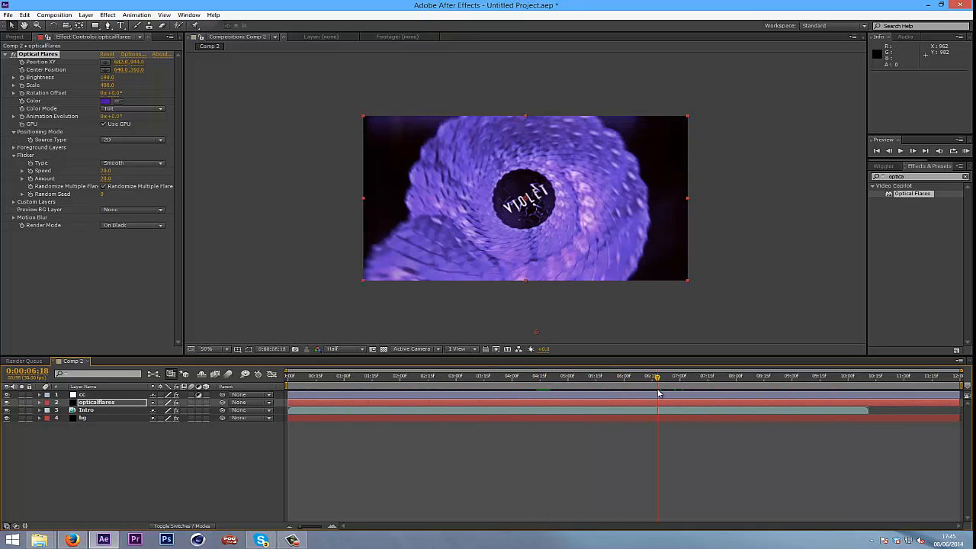
# Add the expression time*150 to the flare's Animation Evolution and preview the soloed opticalflares layer from about 1 second
pyautogui.keyDown('alt'); pyautogui.click(22, 116); pyautogui.keyUp('alt')
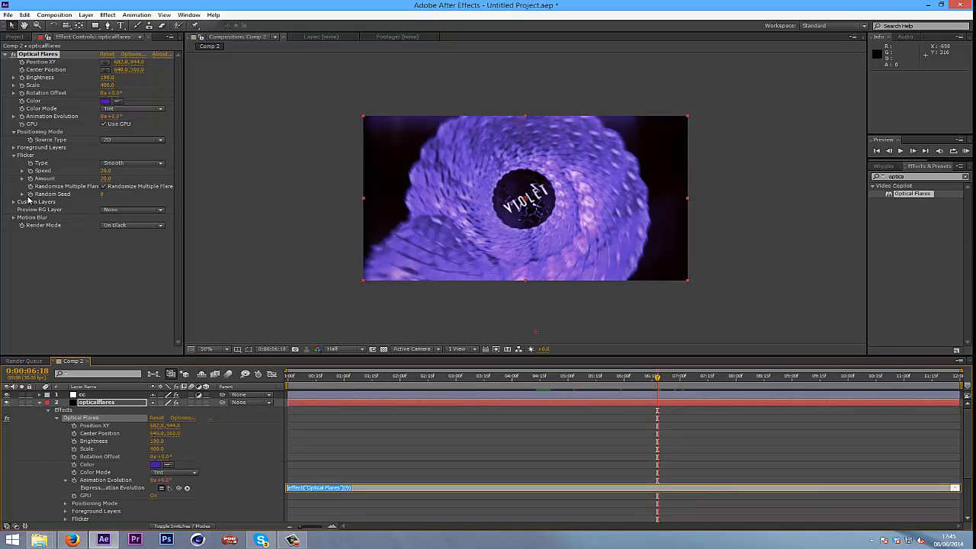
pyautogui.press('BackSpace')
pyautogui.click(344, 427)
pyautogui.click(22, 402)
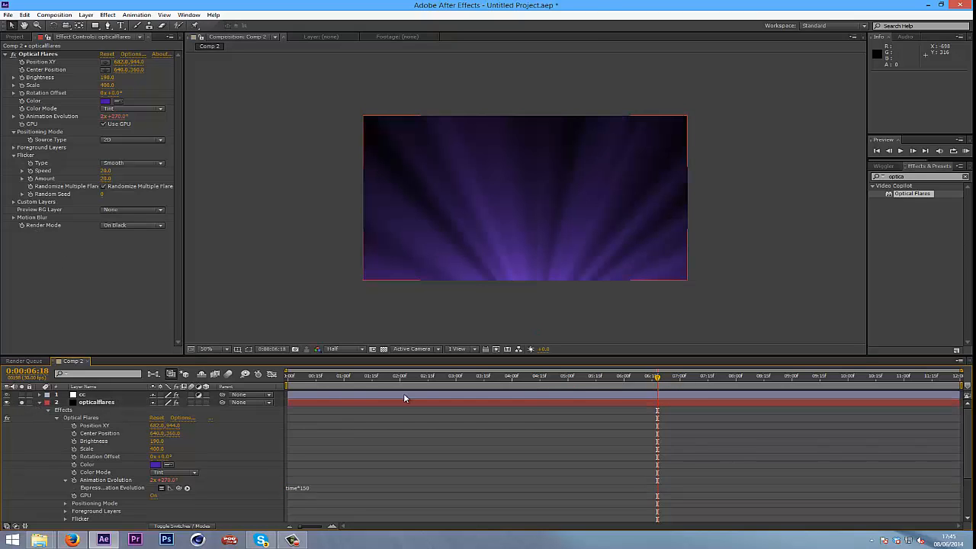
pyautogui.moveTo(656, 384); pyautogui.dragTo(352, 355)
pyautogui.press('space')
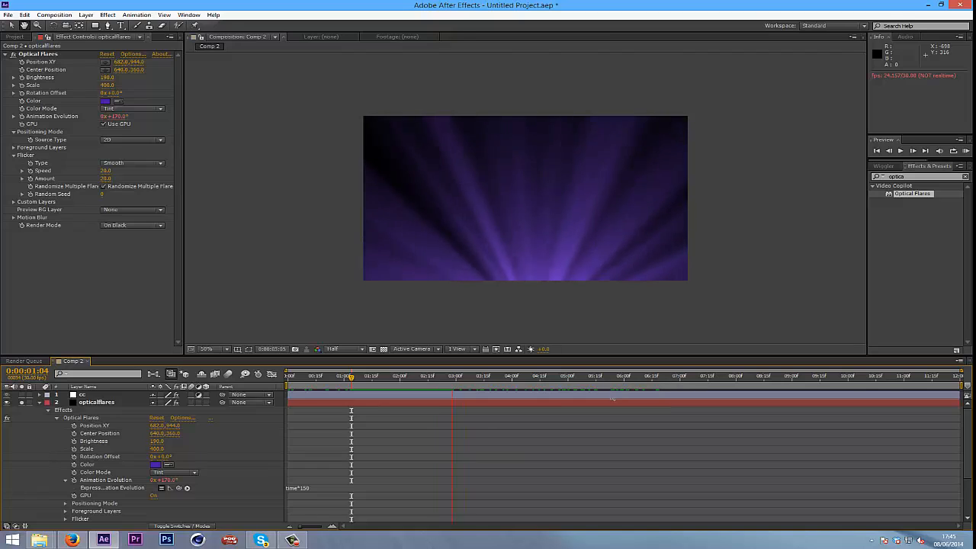
pyautogui.press('space')
# Change the Animation Evolution expression to time*25 and preview it, ending with the opticalflares layer collapsed and unsoloed
pyautogui.click(306, 489)
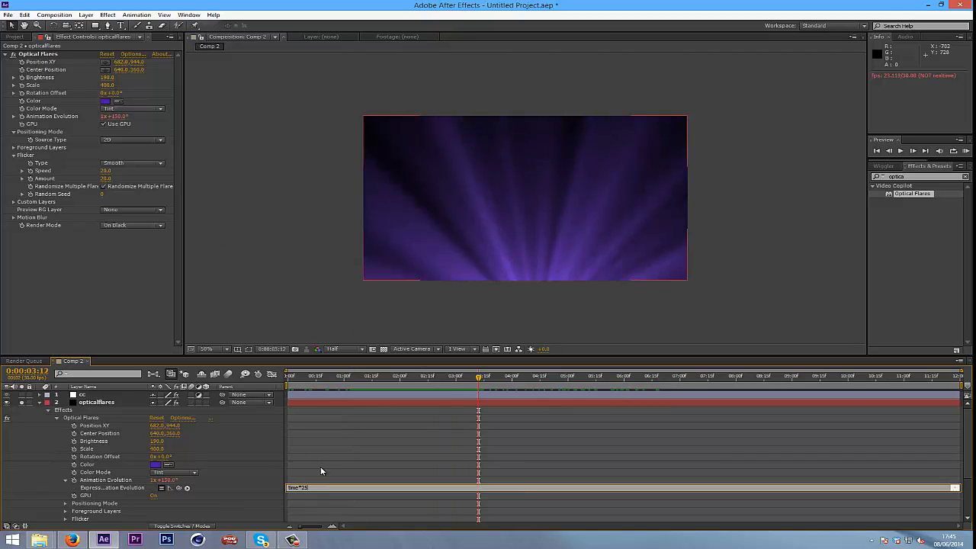
pyautogui.click(363, 448)
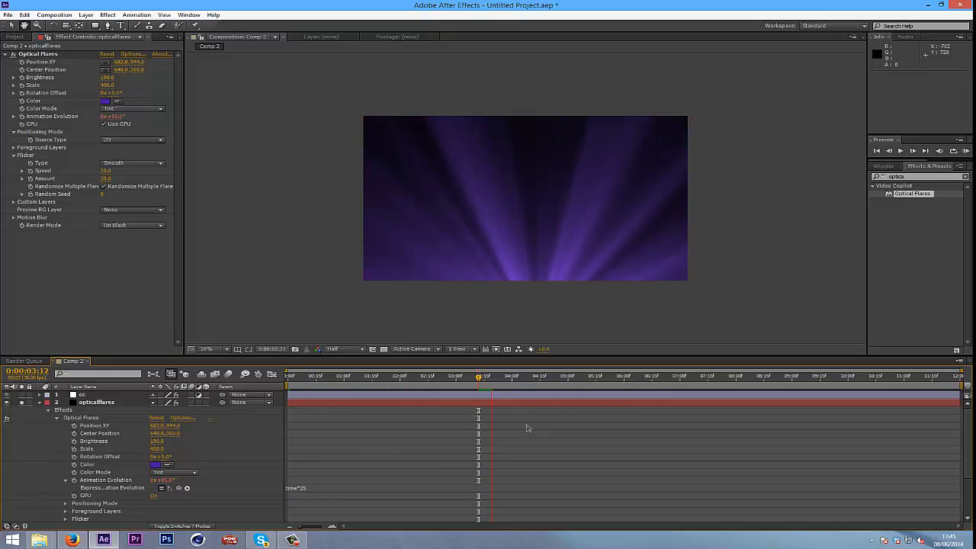
pyautogui.press('space')
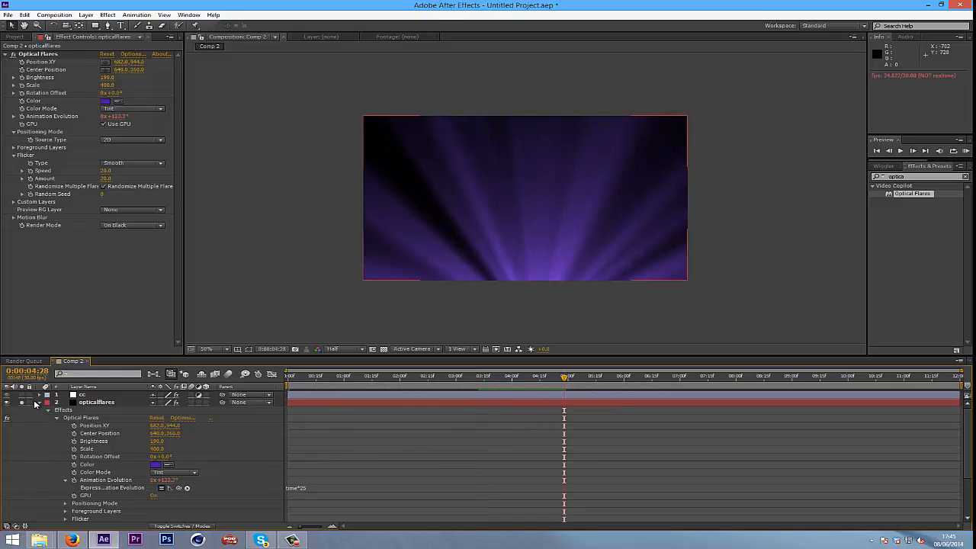
pyautogui.click(39, 403)
pyautogui.click(22, 403)
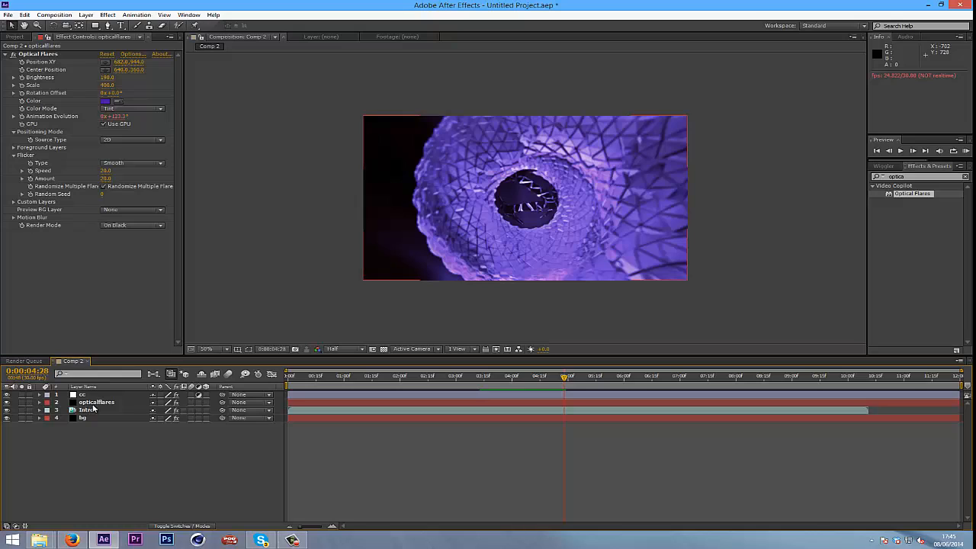
# Keyframe the flare's Brightness at 0 at 0:00:06:13 and reveal the opticalflares layer's keyframes
pyautogui.moveTo(590, 385); pyautogui.dragTo(651, 387)
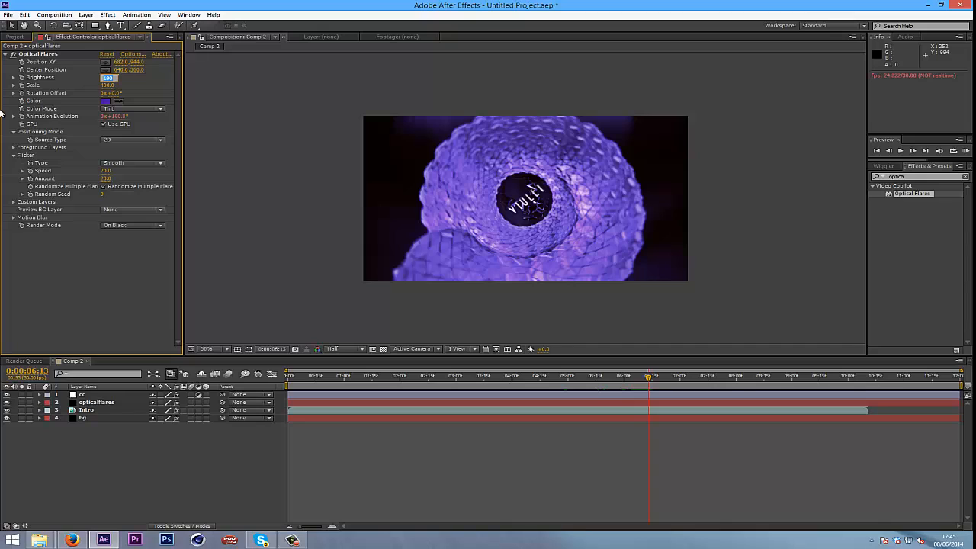
pyautogui.write('0')
pyautogui.press('Return')
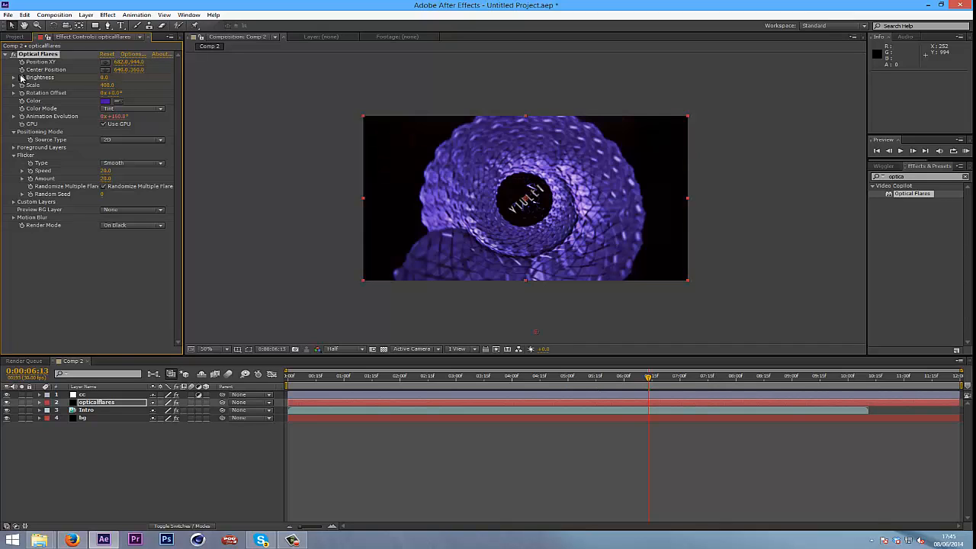
pyautogui.click(103, 403)
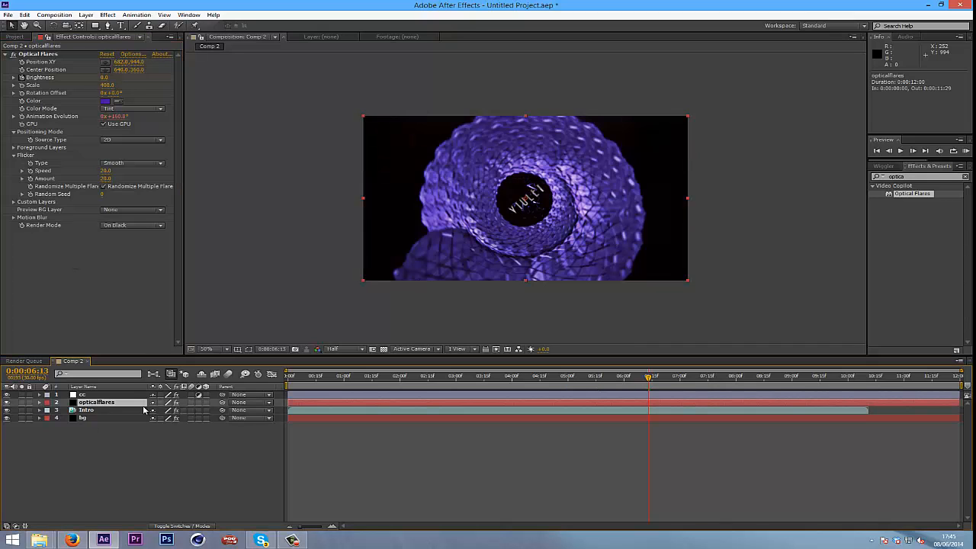
pyautogui.press('u')
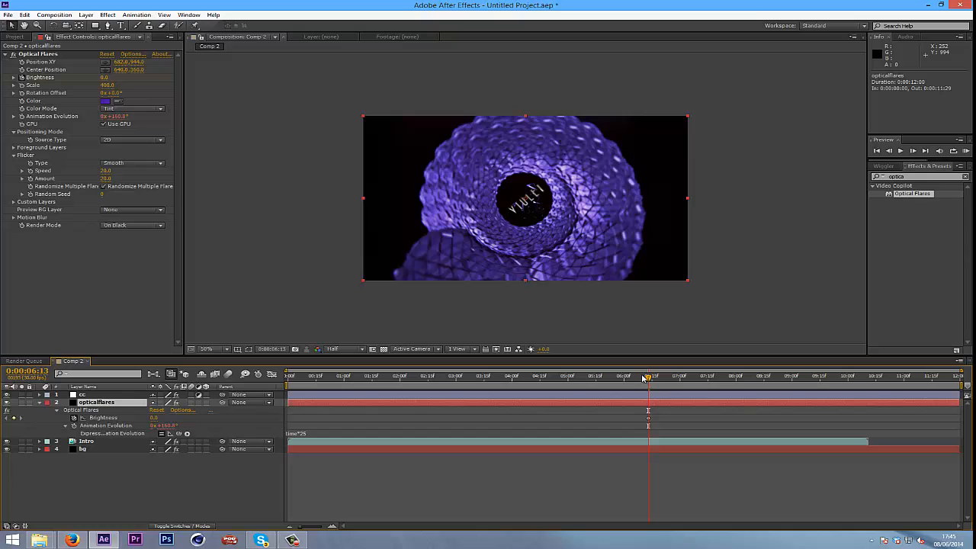
# Keyframe the flare's Brightness at 180 at 0:00:07:05
pyautogui.click(648, 418)
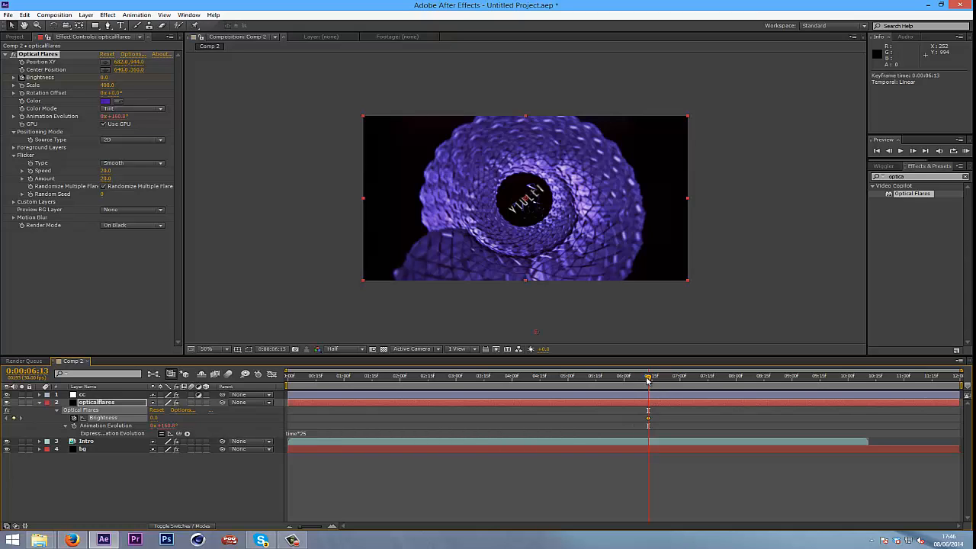
pyautogui.moveTo(648, 379); pyautogui.dragTo(687, 402)
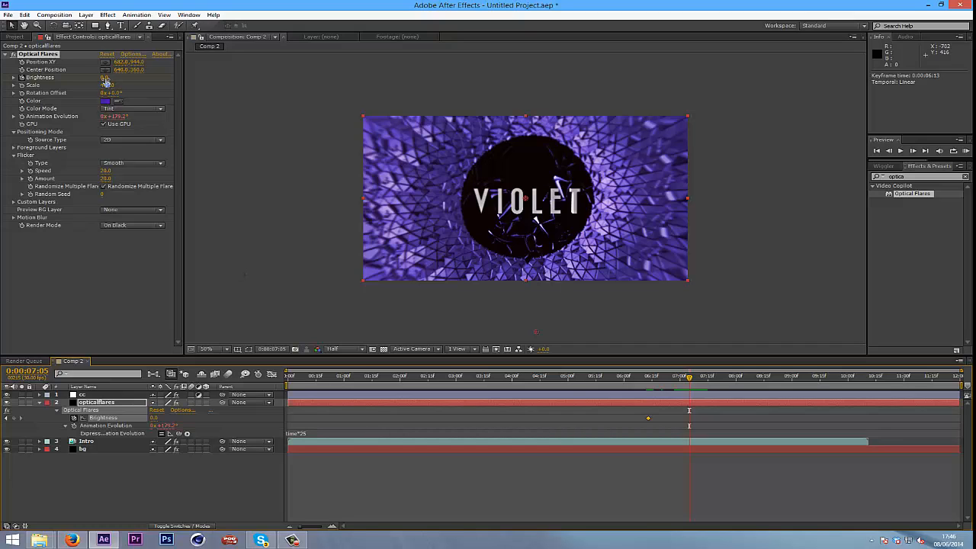
pyautogui.moveTo(105, 78); pyautogui.dragTo(115, 84)
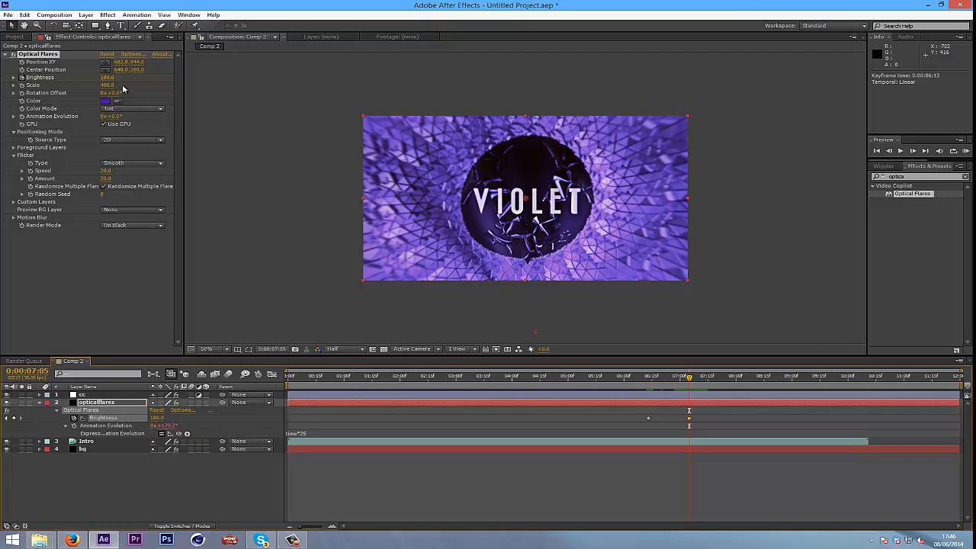
pyautogui.click(689, 418)
pyautogui.press('Delete')
pyautogui.hotkey('ctrl', 'z')
# Apply Easy Ease In to the second Brightness keyframe and preview the fade from 0:00:06:13
pyautogui.rightClick(689, 418)
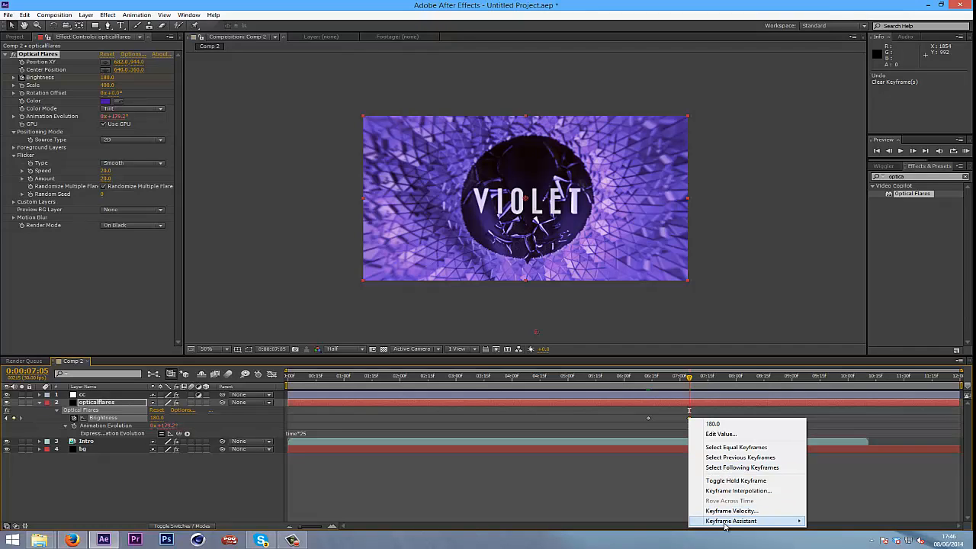
pyautogui.moveTo(726, 525)
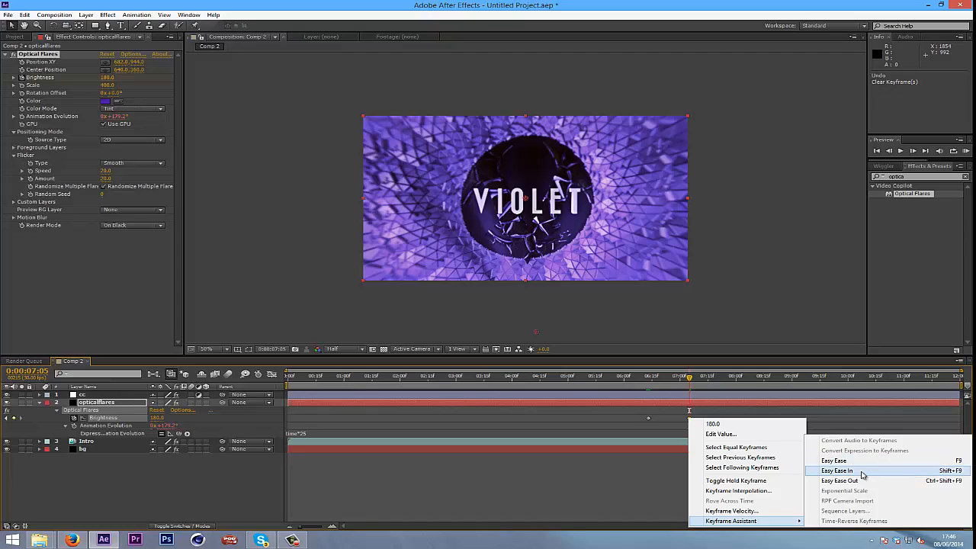
pyautogui.click(863, 475)
pyautogui.moveTo(682, 381); pyautogui.dragTo(650, 392)
pyautogui.press('space')
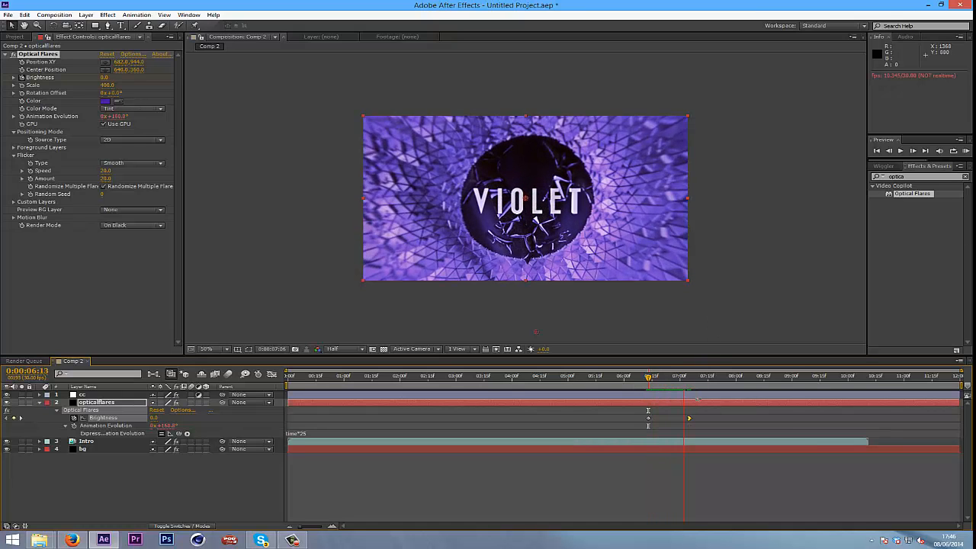
# Preview the opticalflares brightness fade again from 0:00:06:13 and return the current time to 0:00:00:00
pyautogui.click(647, 381)
pyautogui.press('space')
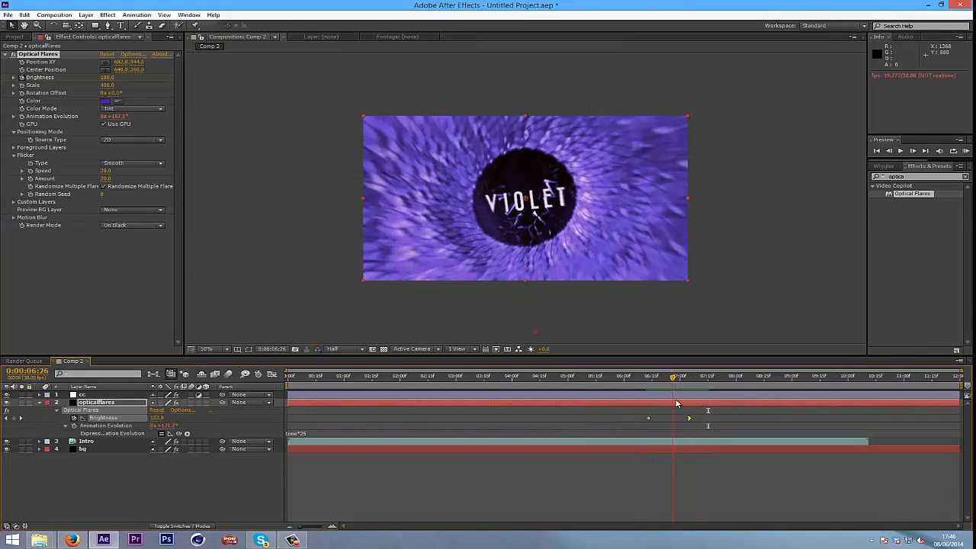
pyautogui.moveTo(748, 404); pyautogui.dragTo(179, 441)
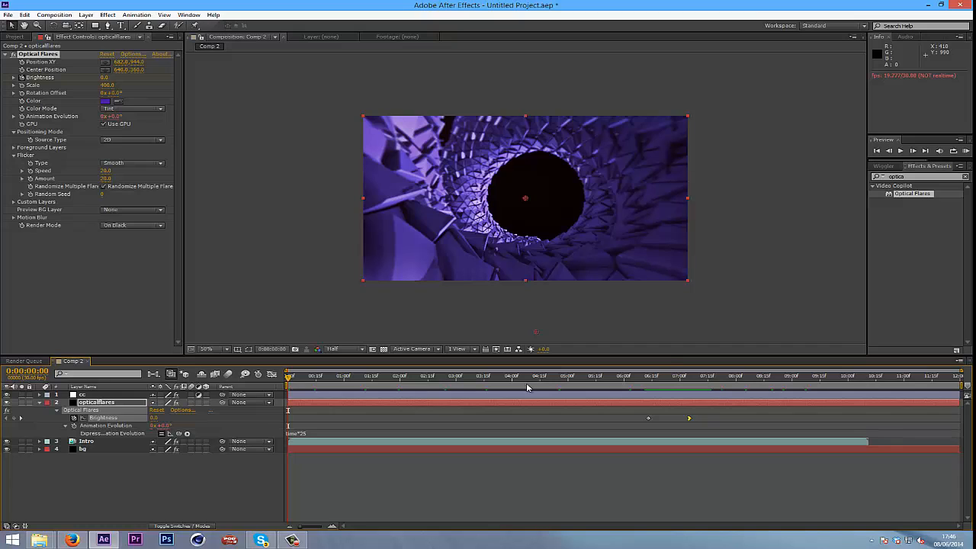
# Create a new black solid on top of the layer stack and apply the Optical Flares effect to it
pyautogui.hotkey('ctrl', 'y')
pyautogui.press('Return')
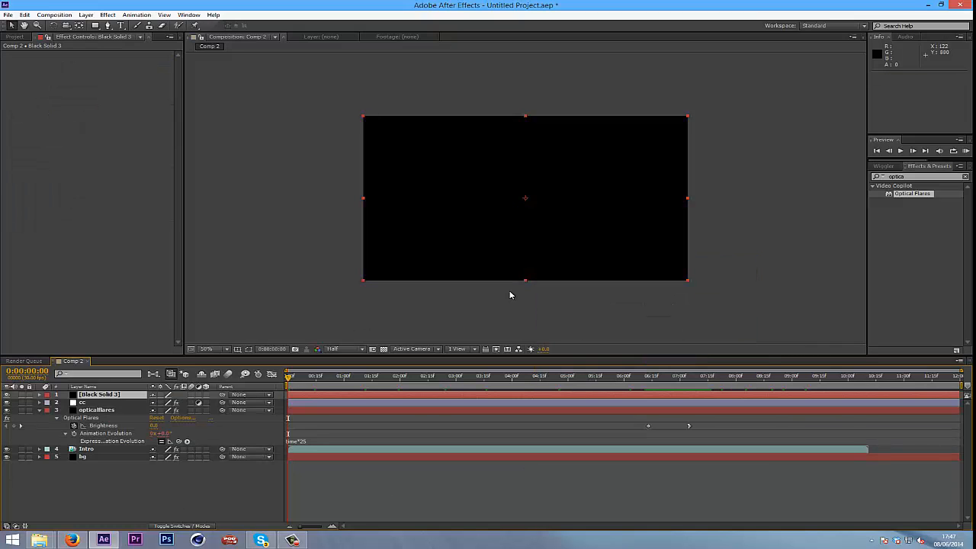
pyautogui.doubleClick(907, 194)
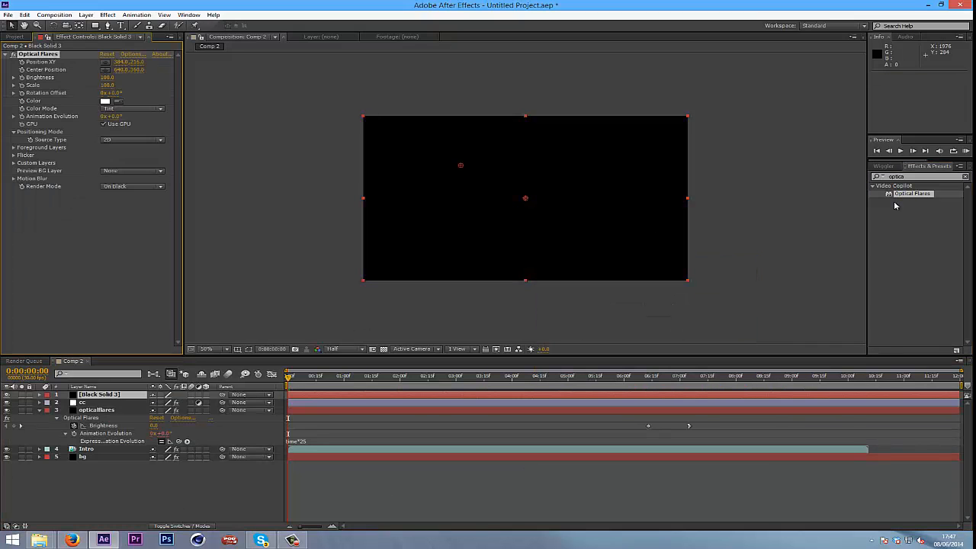
# In the new flare's options, clear all default lens objects, add a single basic Glow object and accept the flare
pyautogui.click(132, 55)
pyautogui.click(489, 313)
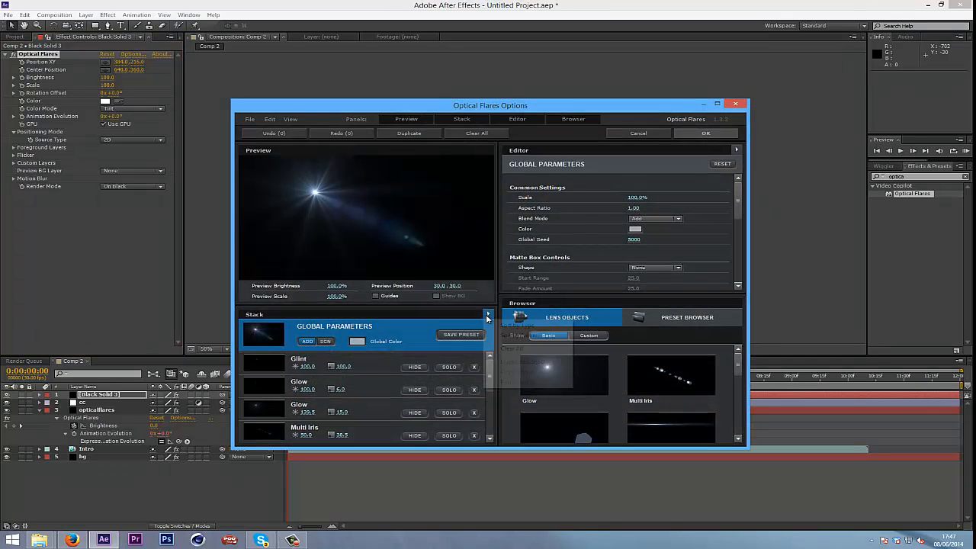
pyautogui.click(526, 349)
pyautogui.click(464, 293)
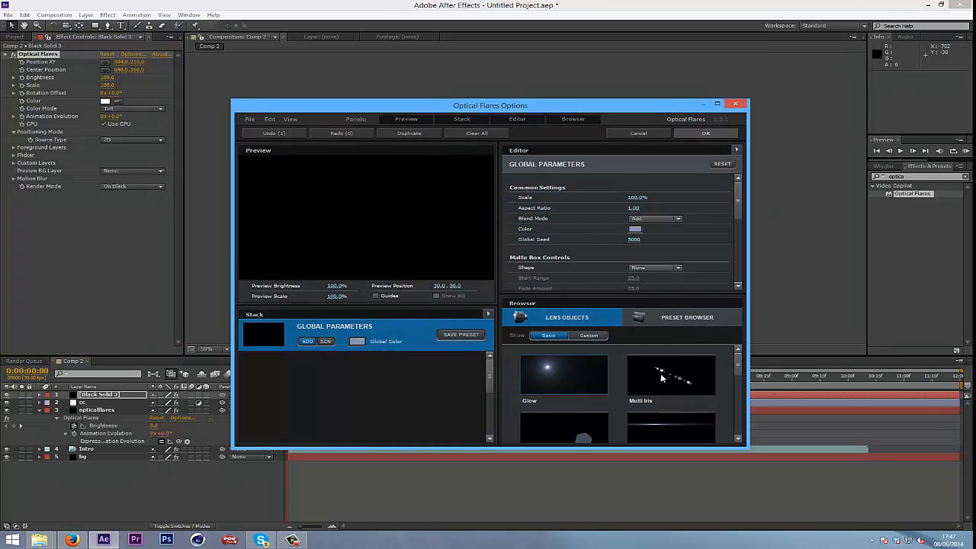
pyautogui.moveTo(734, 366)
pyautogui.mouseDown()
pyautogui.moveTo(731, 417)
pyautogui.moveTo(725, 363)
pyautogui.mouseUp()
pyautogui.click(570, 379)
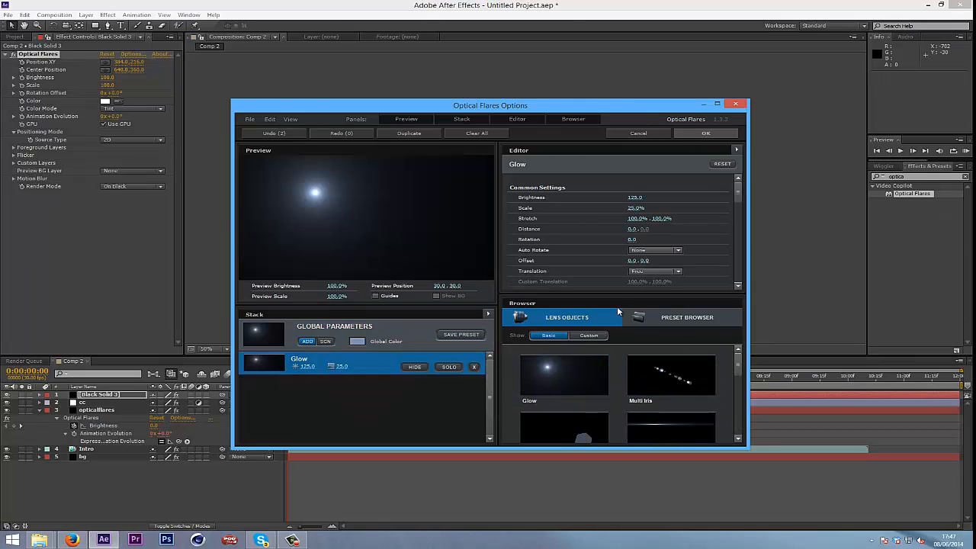
pyautogui.click(707, 134)
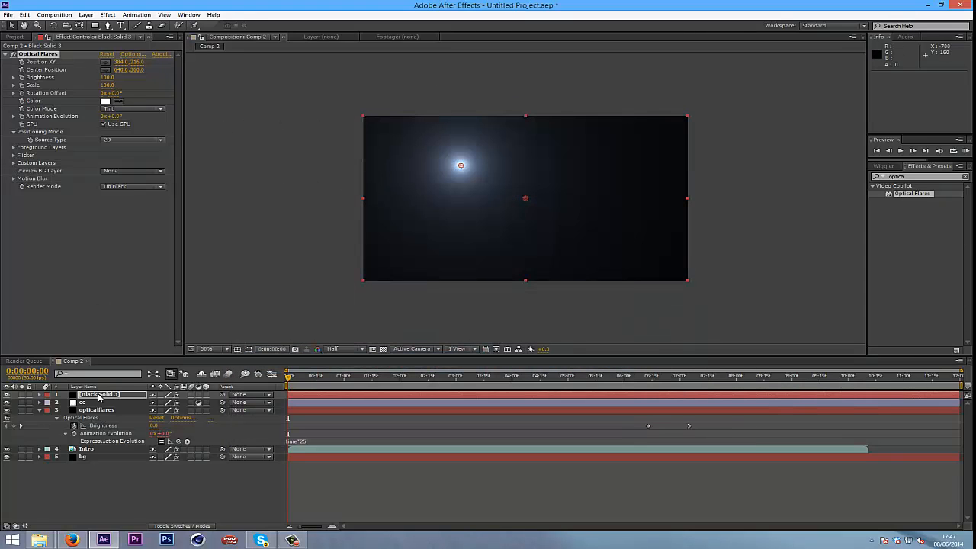
# Change the new black solid's blending mode so that its flare is composited over the tunnel footage
pyautogui.rightClick(97, 397)
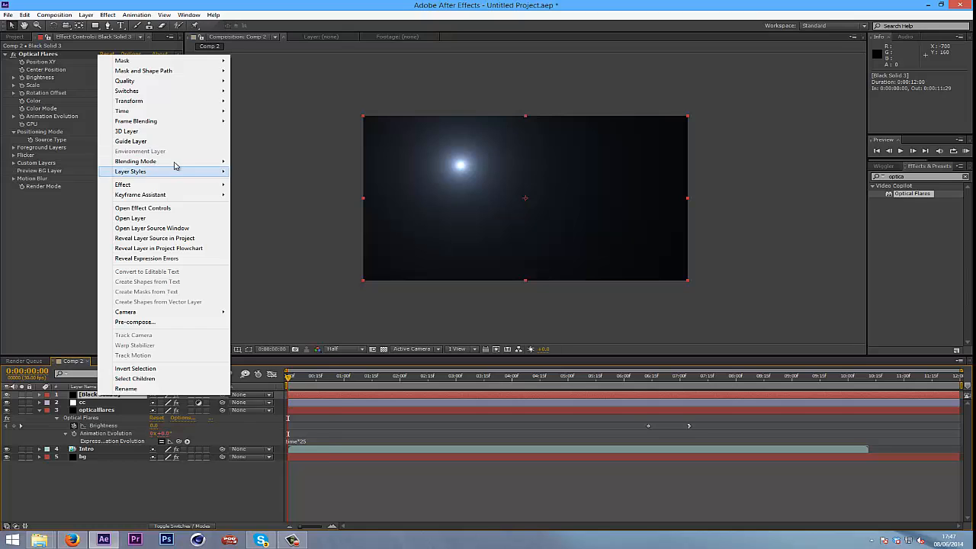
pyautogui.moveTo(176, 165)
pyautogui.click(262, 294)
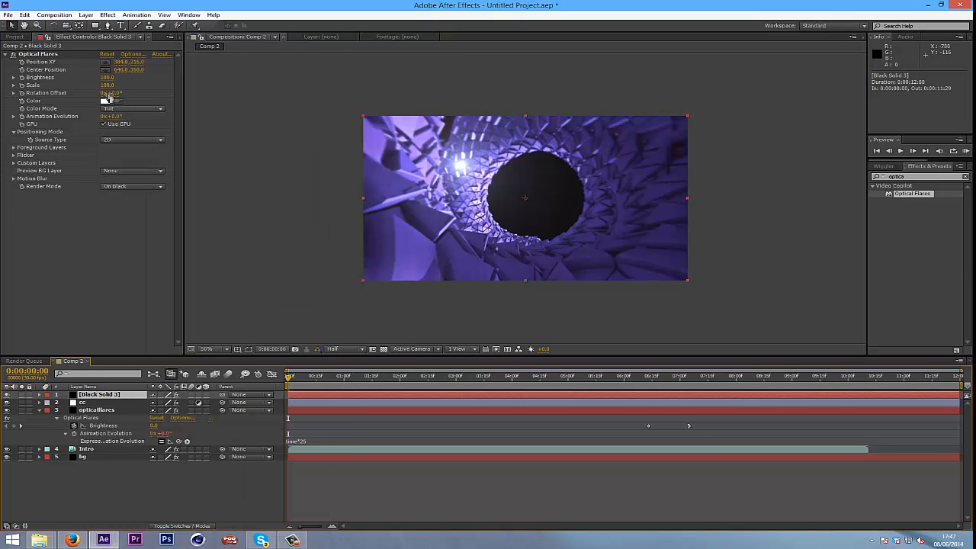
# Tint the new glow flare purple with color AC2AE8
pyautogui.click(105, 100)
pyautogui.moveTo(313, 412); pyautogui.dragTo(273, 360)
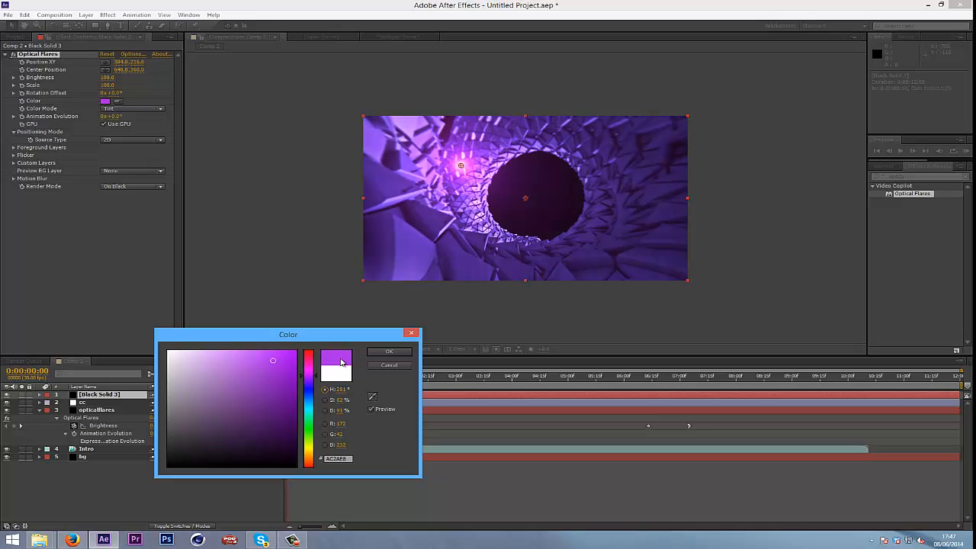
pyautogui.click(391, 352)
# Move the glow flare above the frame to about 366, -100 and place its solid below the cc layer
pyautogui.moveTo(461, 164); pyautogui.dragTo(596, 265)
pyautogui.moveTo(526, 200); pyautogui.dragTo(456, 91)
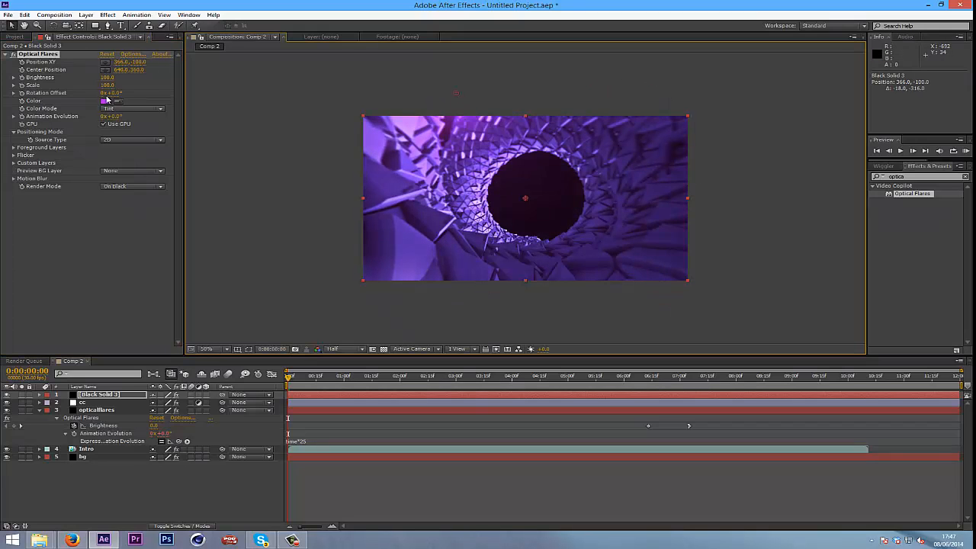
pyautogui.moveTo(105, 396); pyautogui.dragTo(112, 408)
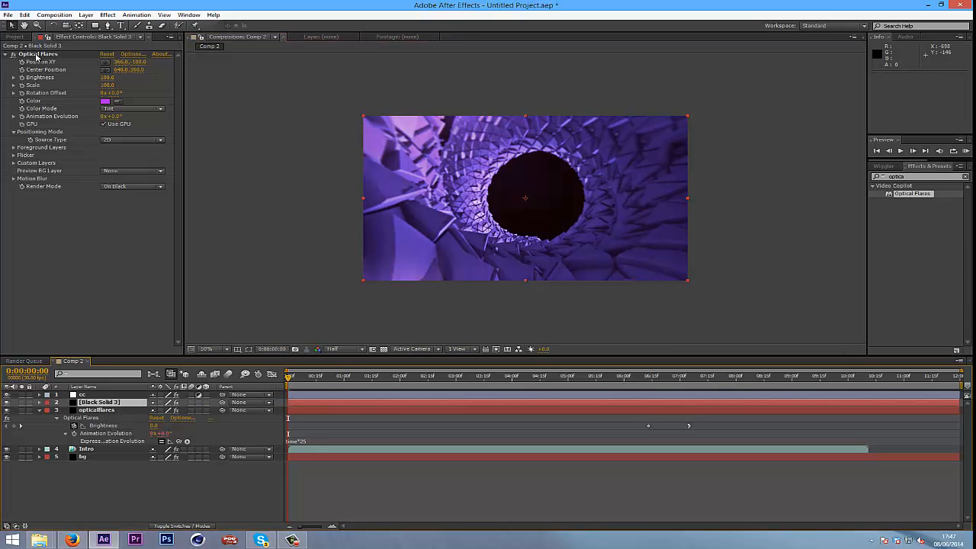
# Set the glow flare's Brightness to 30 and reposition it outside the frame's upper-left area at about 124, -46
pyautogui.click(39, 54)
pyautogui.moveTo(454, 101); pyautogui.dragTo(418, 116)
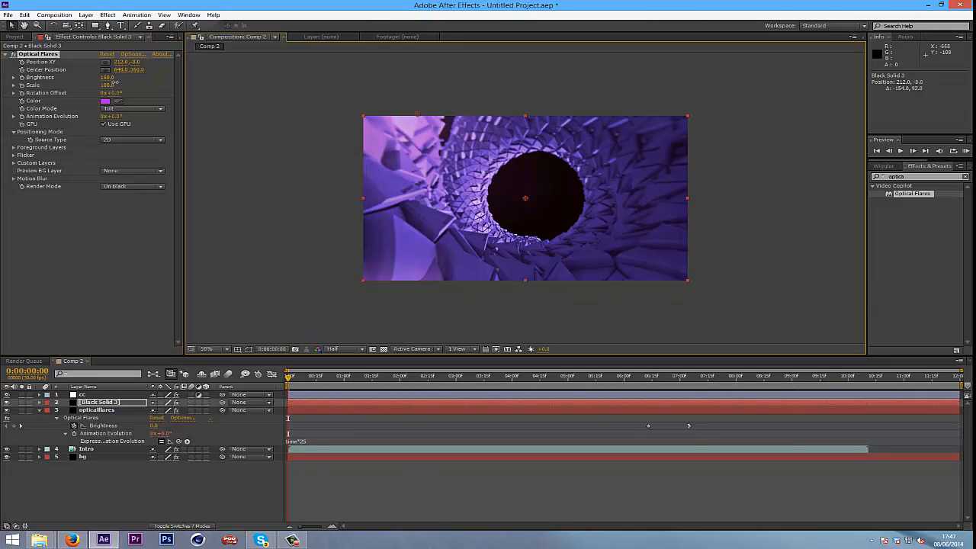
pyautogui.moveTo(112, 81)
pyautogui.mouseDown()
pyautogui.moveTo(126, 85)
pyautogui.moveTo(117, 95)
pyautogui.mouseUp()
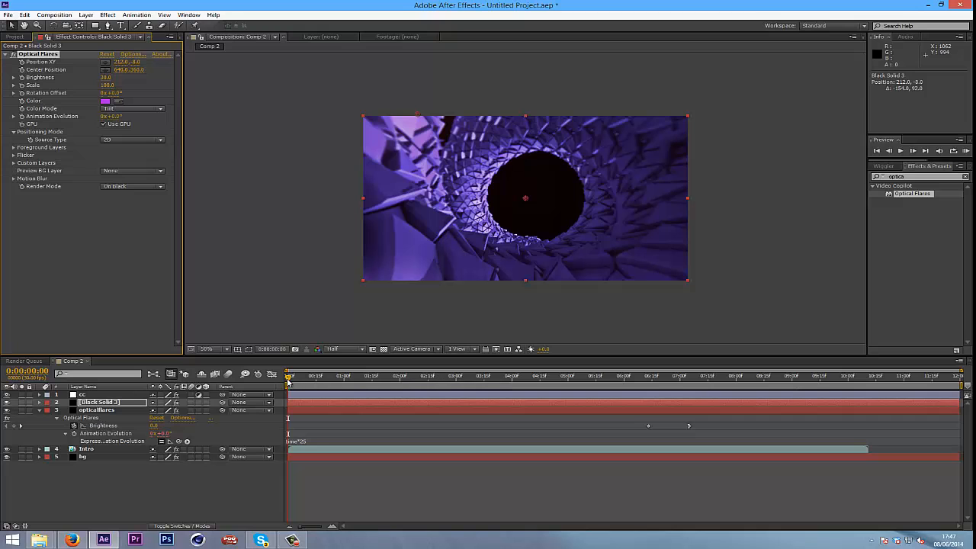
pyautogui.moveTo(288, 381); pyautogui.dragTo(397, 386)
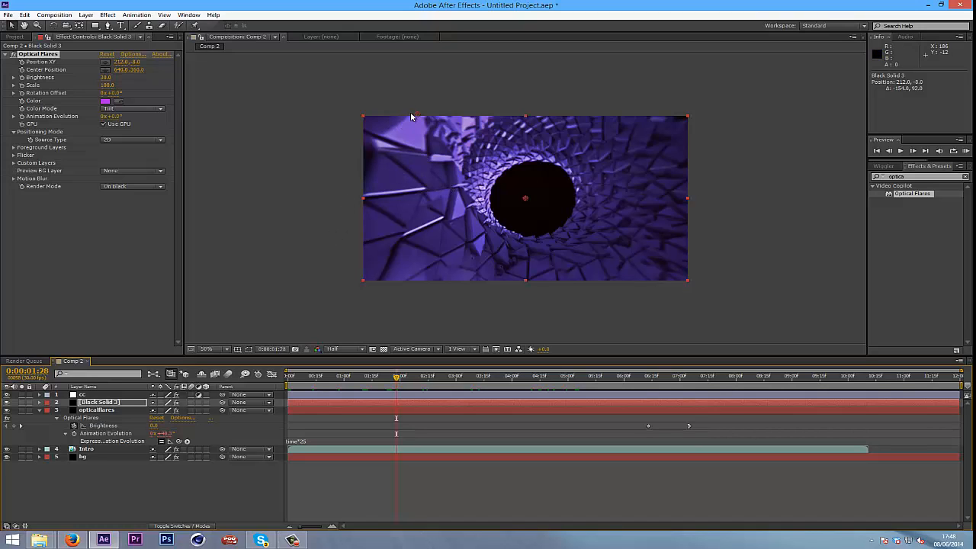
pyautogui.moveTo(417, 115); pyautogui.dragTo(366, 101)
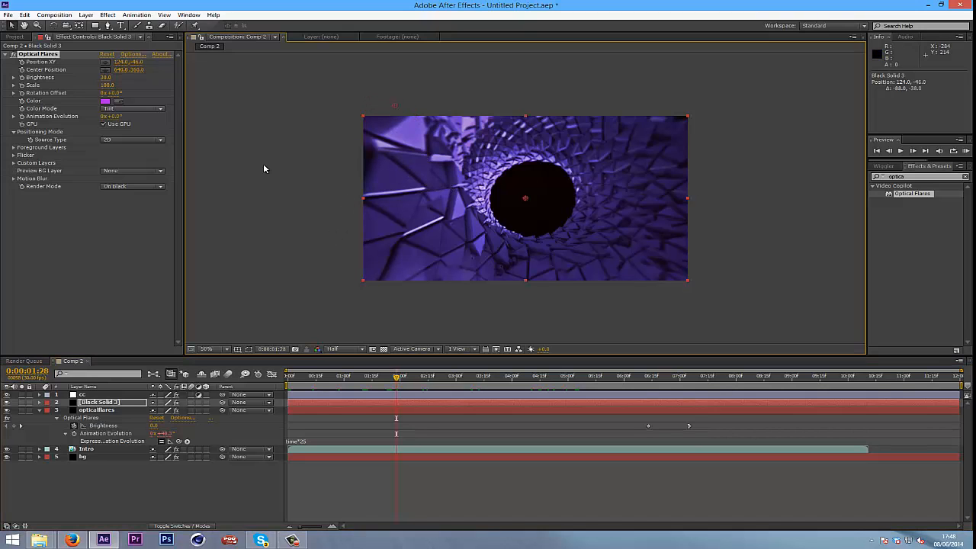
# Keyframe the glow flare's Brightness at 30 at 0:00:02:10 and at 100 at 0:00:02:27
pyautogui.moveTo(343, 379); pyautogui.dragTo(419, 385)
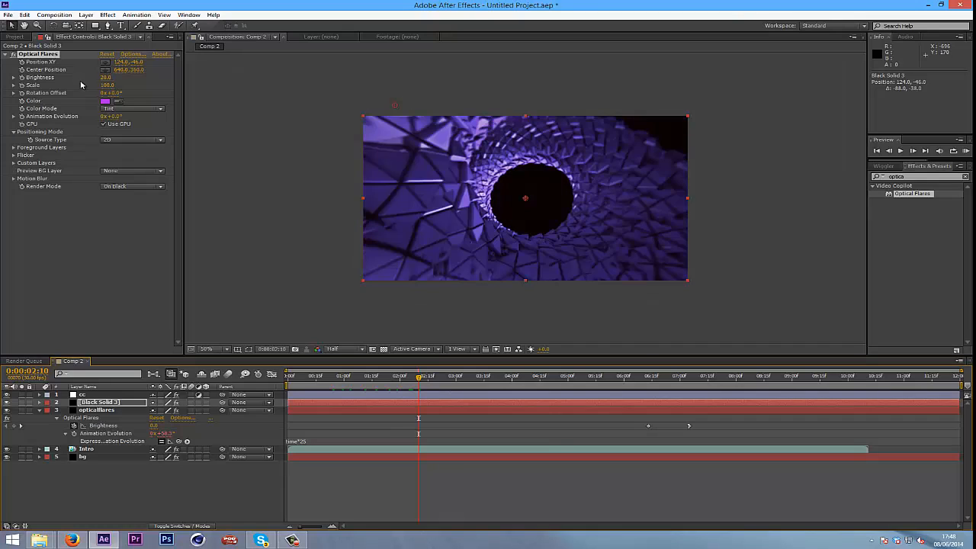
pyautogui.click(106, 78)
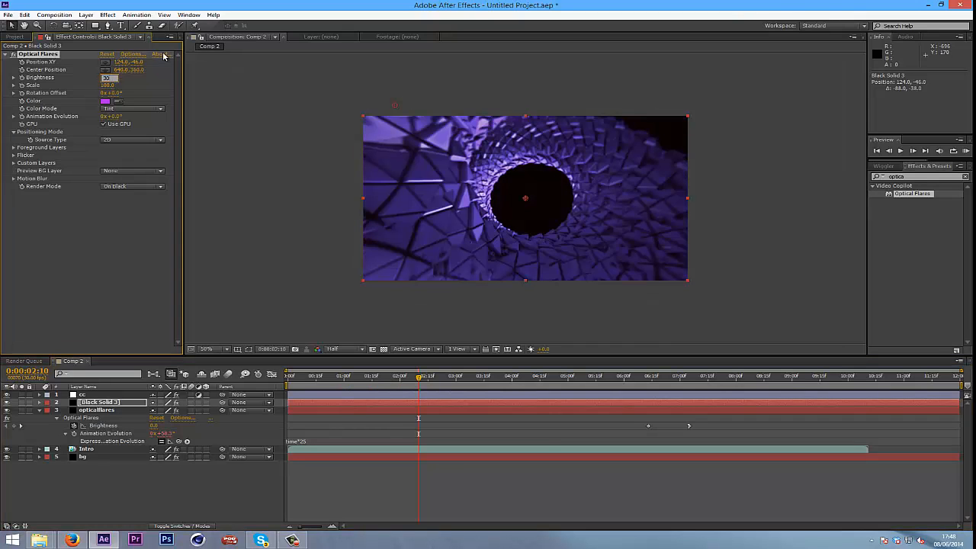
pyautogui.moveTo(419, 380); pyautogui.dragTo(450, 384)
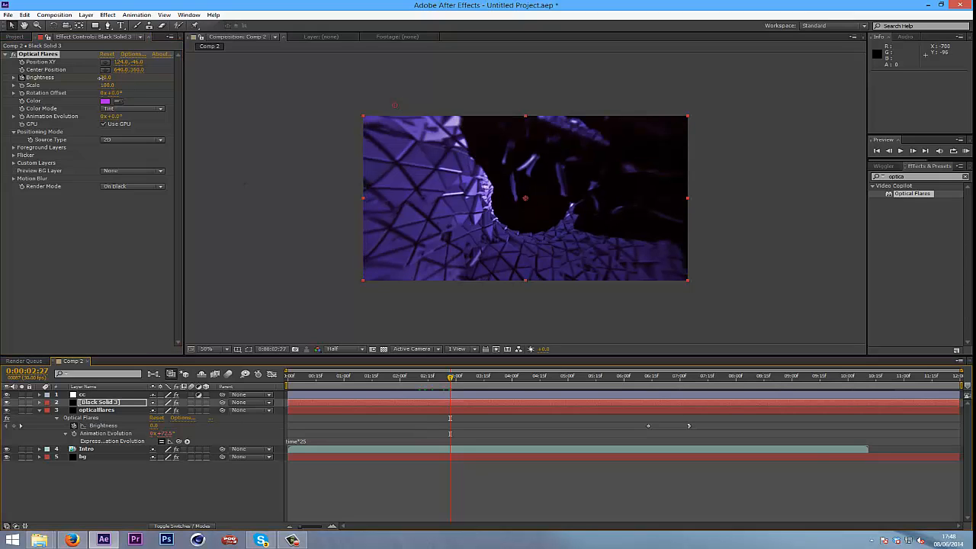
pyautogui.click(105, 78)
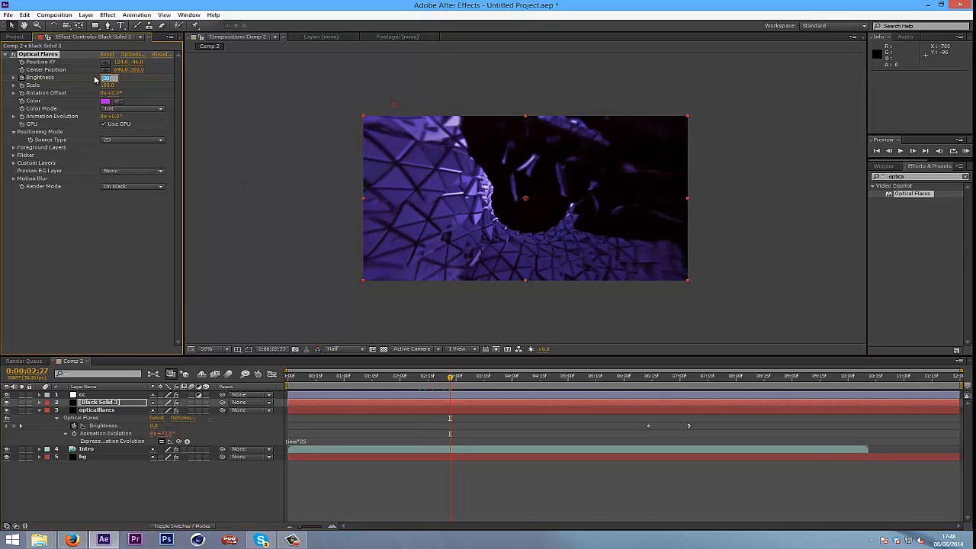
pyautogui.write('100')
pyautogui.press('Return')
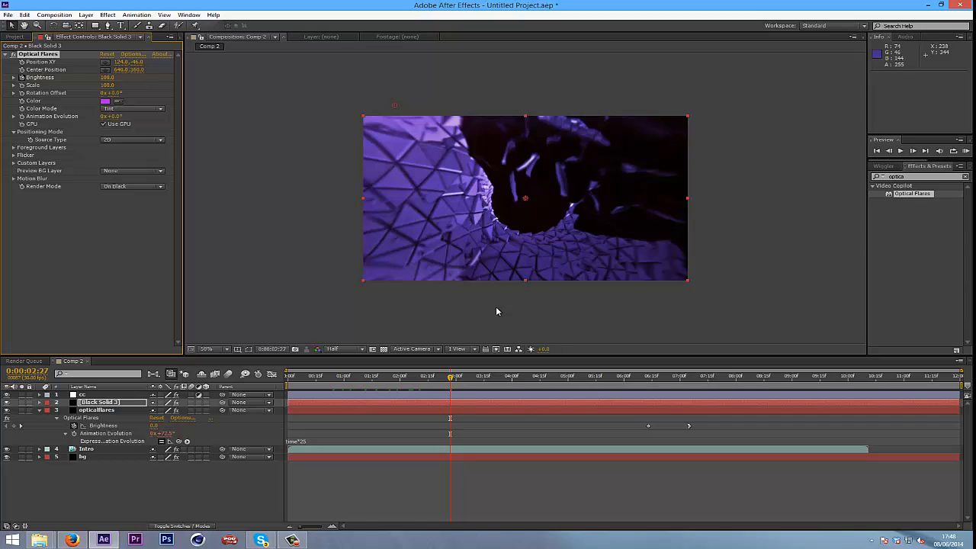
pyautogui.moveTo(450, 377); pyautogui.dragTo(450, 378)
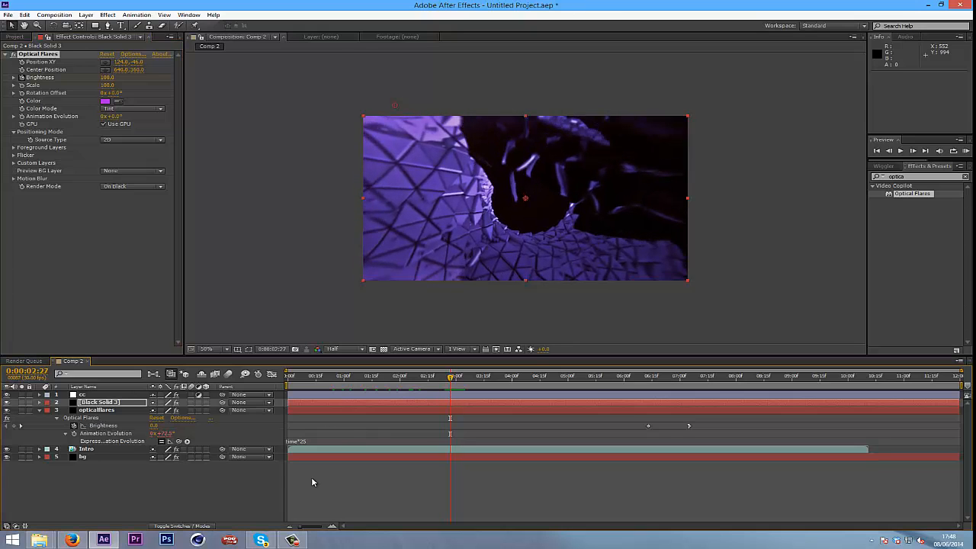
# Reveal the glow layer's keyframes and set the Brightness keyframe at 0:00:02:27 to 200
pyautogui.press('u')
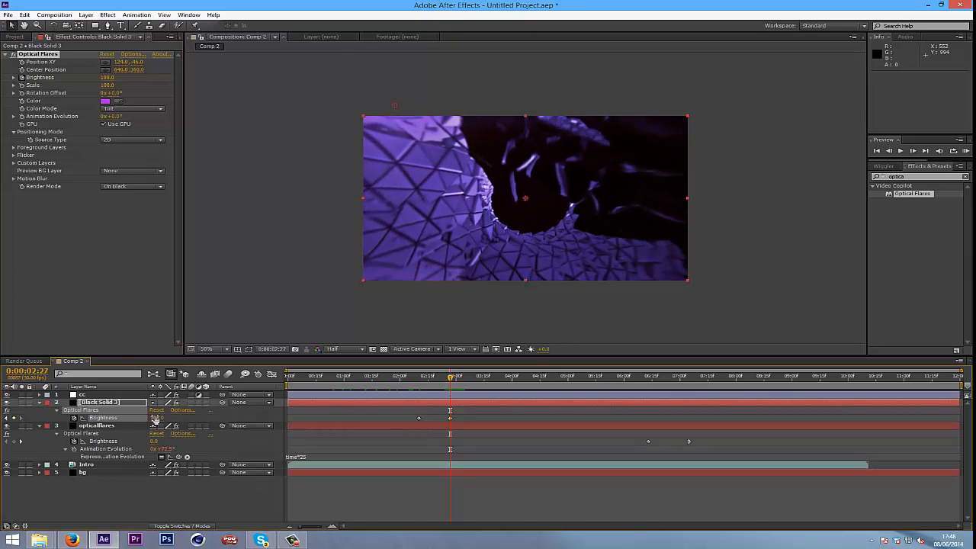
pyautogui.moveTo(158, 419); pyautogui.dragTo(204, 423)
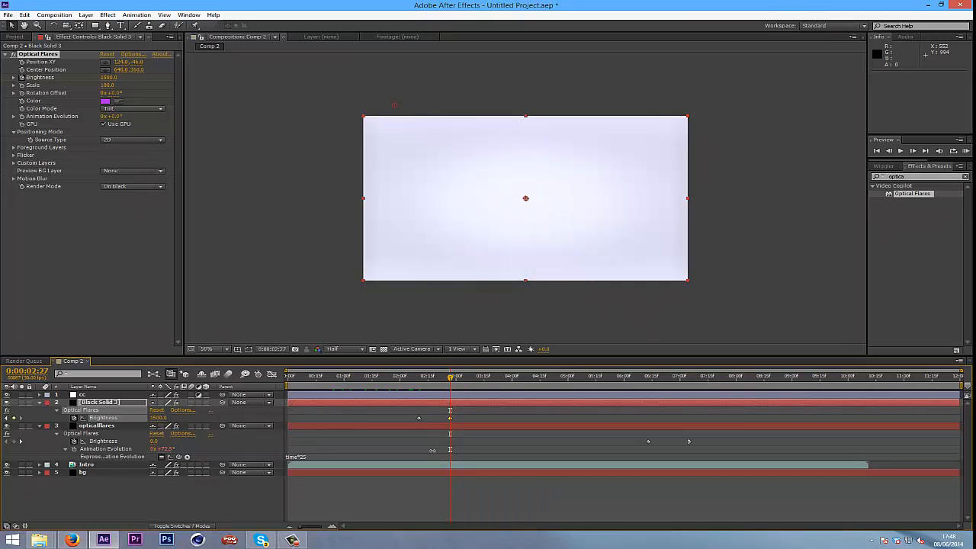
pyautogui.hotkey('ctrl', 'z')
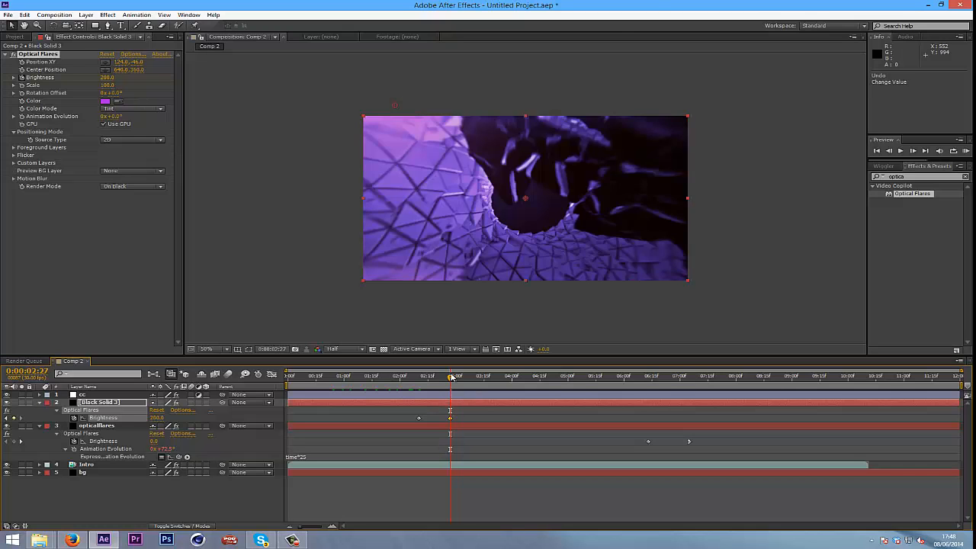
# Add a third Brightness keyframe with a value of 30 at 0:00:03:16 on the glow layer
pyautogui.moveTo(464, 379); pyautogui.dragTo(486, 386)
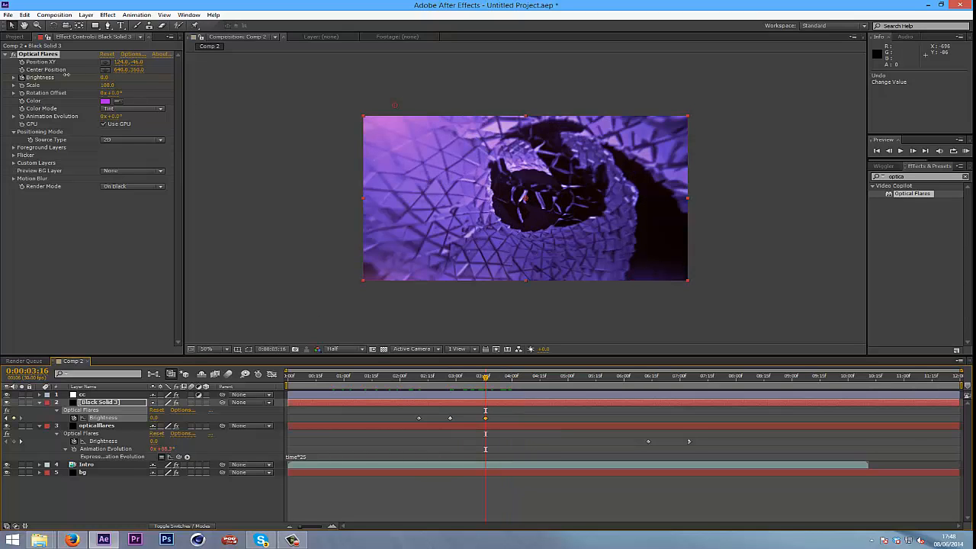
pyautogui.moveTo(67, 75); pyautogui.dragTo(50, 75)
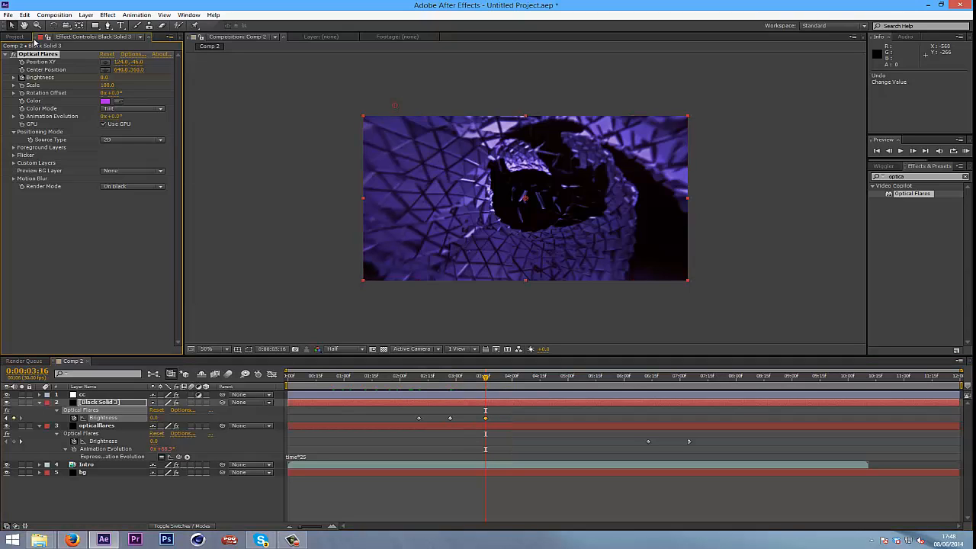
pyautogui.moveTo(105, 79); pyautogui.dragTo(125, 76)
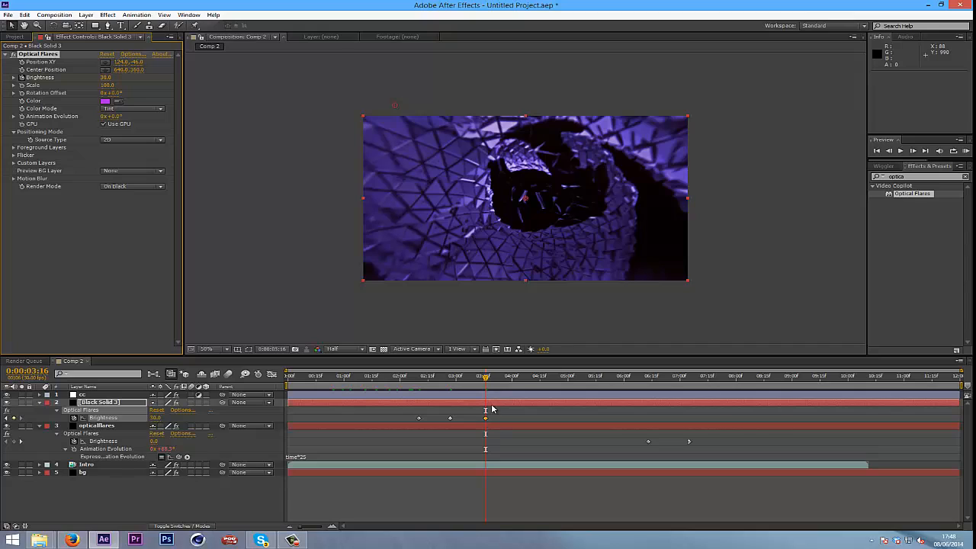
# Apply Easy Ease to the glow layer's middle Brightness keyframe at 0:00:02:27
pyautogui.rightClick(450, 420)
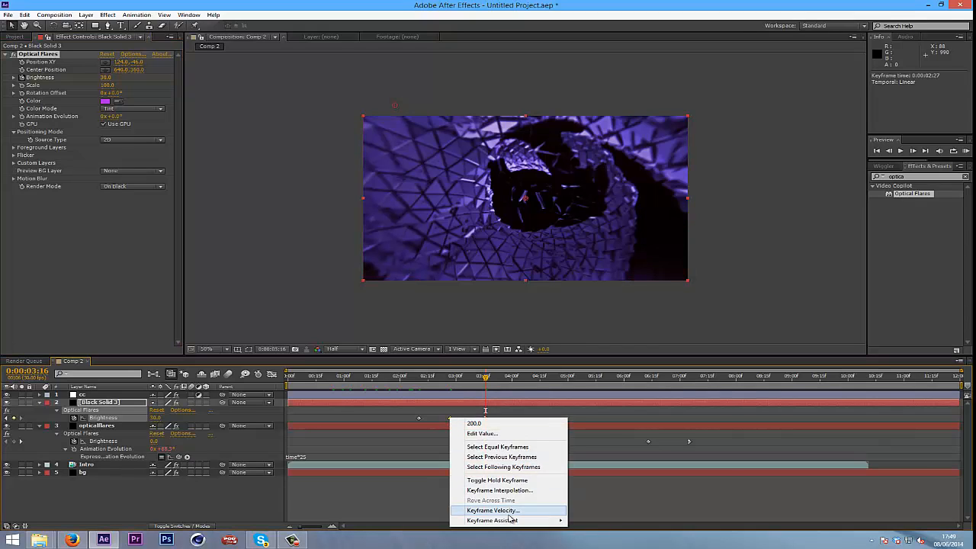
pyautogui.moveTo(509, 520)
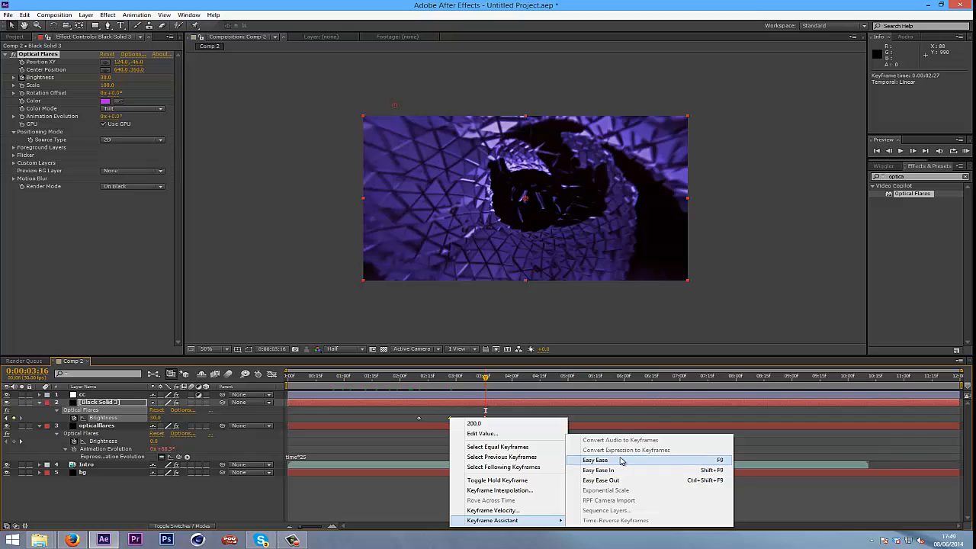
pyautogui.click(621, 460)
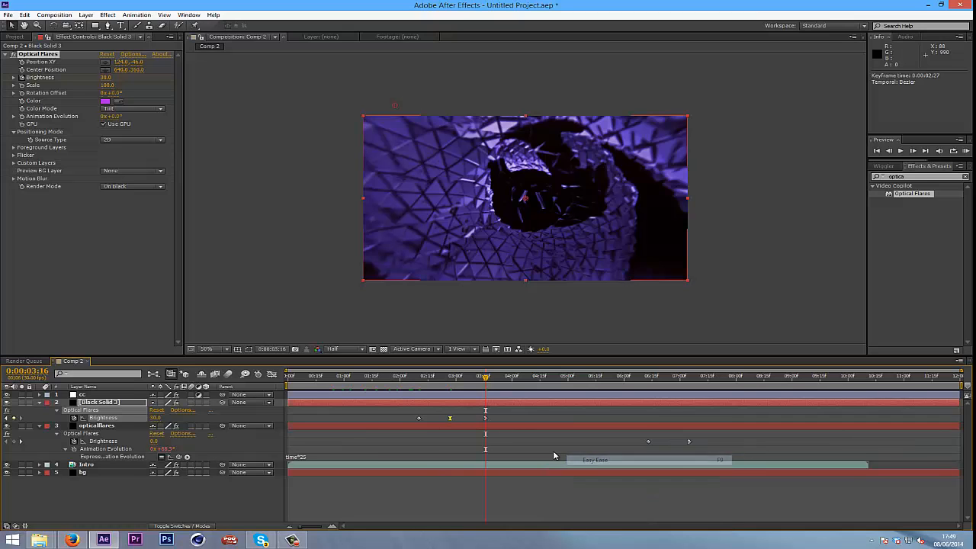
# Preview the glow pulse and the VIOLET title reveal, ending back at 0:00:00:00
pyautogui.click(416, 385)
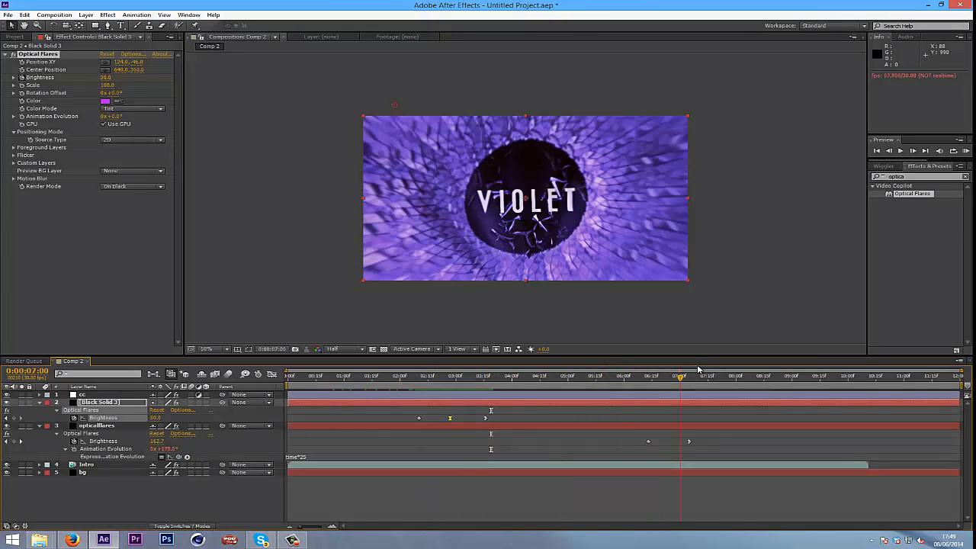
pyautogui.moveTo(758, 370); pyautogui.dragTo(696, 402)
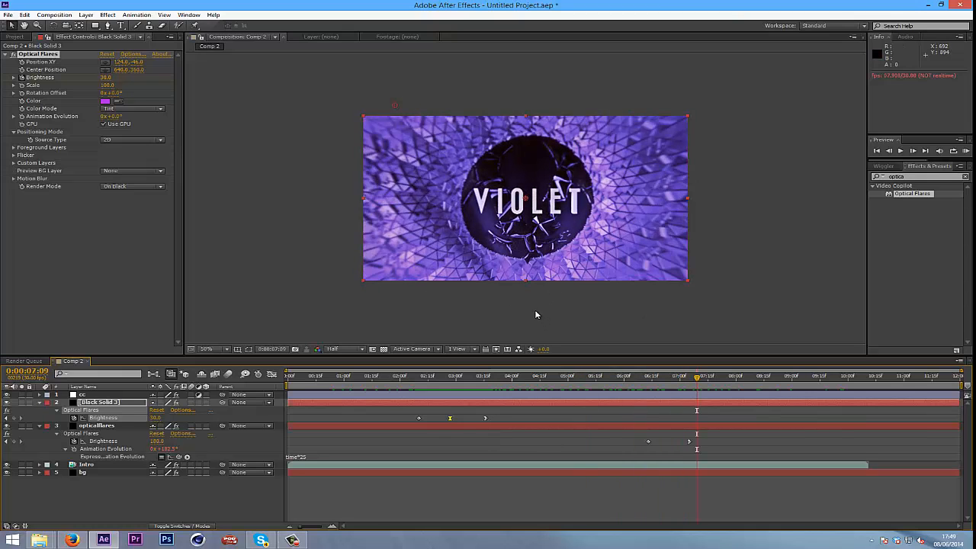
pyautogui.moveTo(726, 381); pyautogui.dragTo(98, 449)
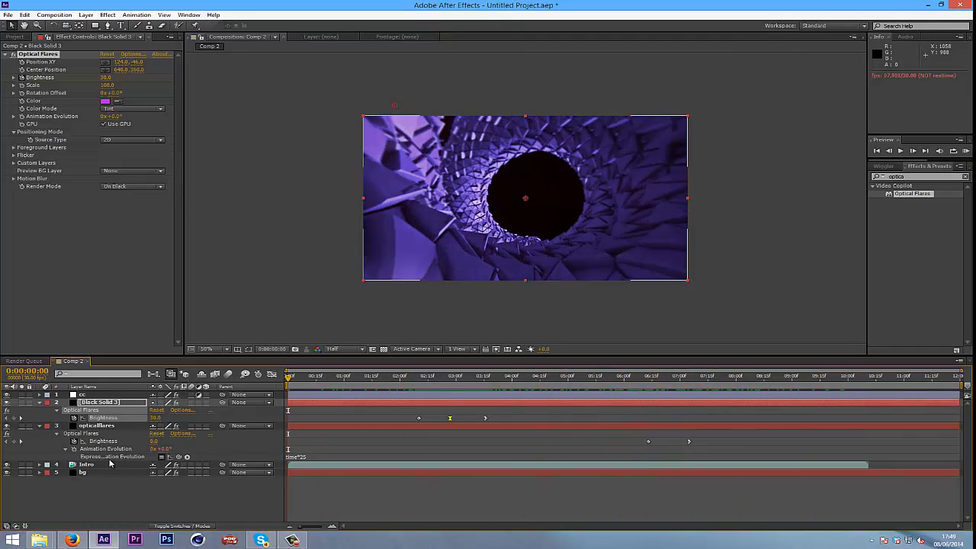
# Add a new adjustment layer above the cc layer and apply the Gaussian Blur effect to it
pyautogui.click(95, 394)
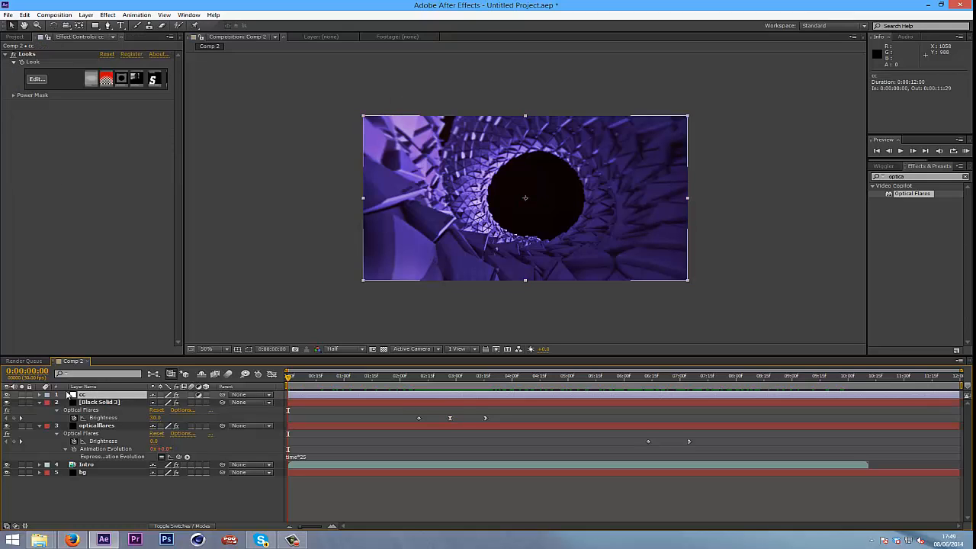
pyautogui.hotkey('ctrl', 'alt', 'y')
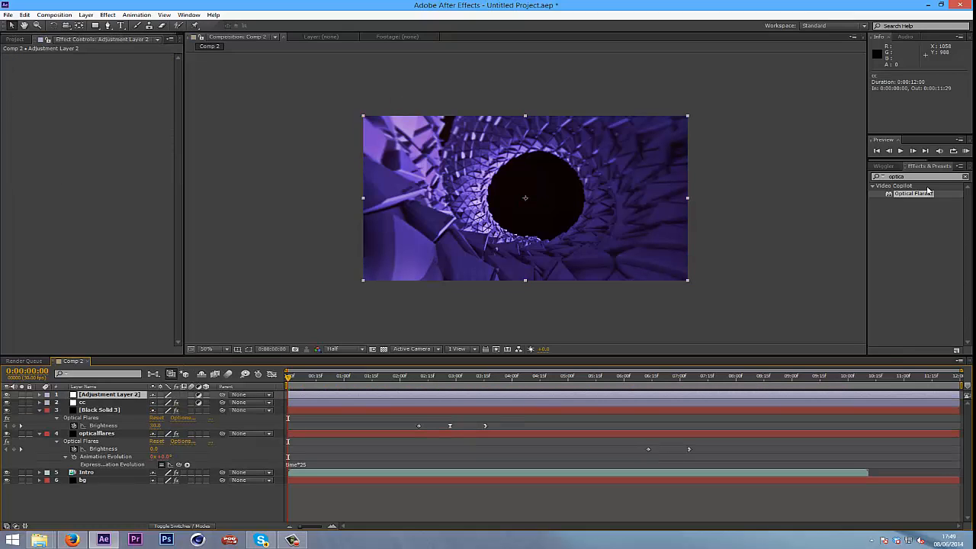
pyautogui.click(927, 192)
pyautogui.write('gaus')
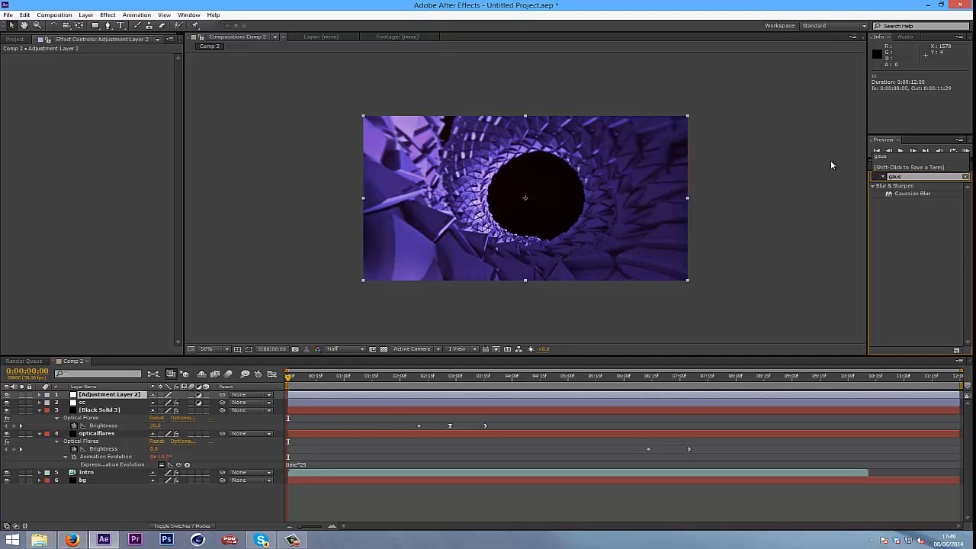
pyautogui.doubleClick(914, 194)
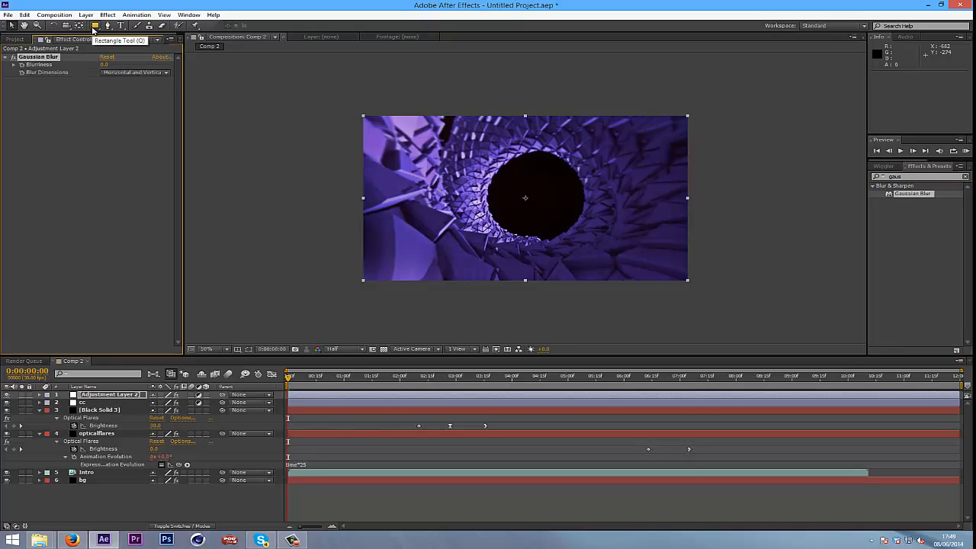
# Draw a rectangular mask about 1560 by 972 px around the whole frame on the adjustment layer, and set Gaussian Blur's Blurriness to 5.8
pyautogui.click(94, 29)
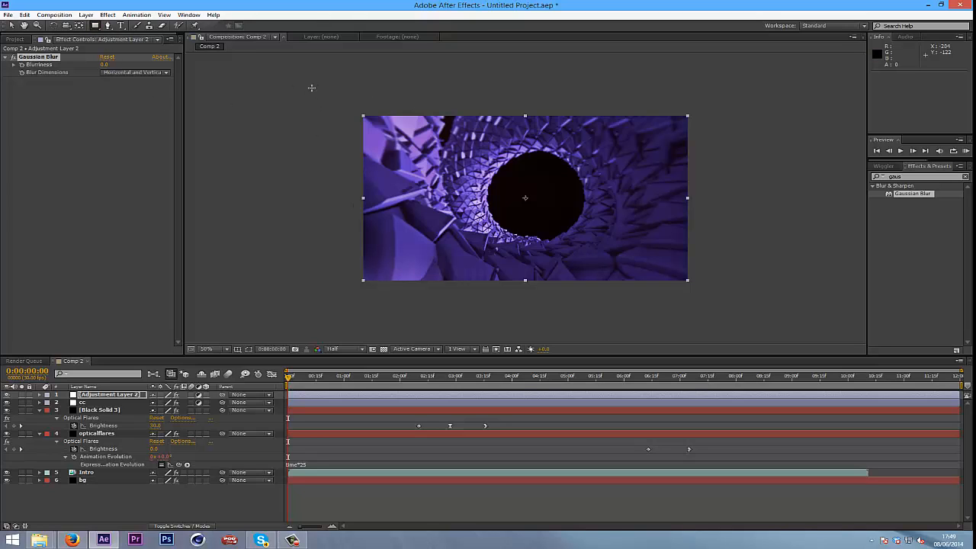
pyautogui.moveTo(311, 88); pyautogui.dragTo(707, 309)
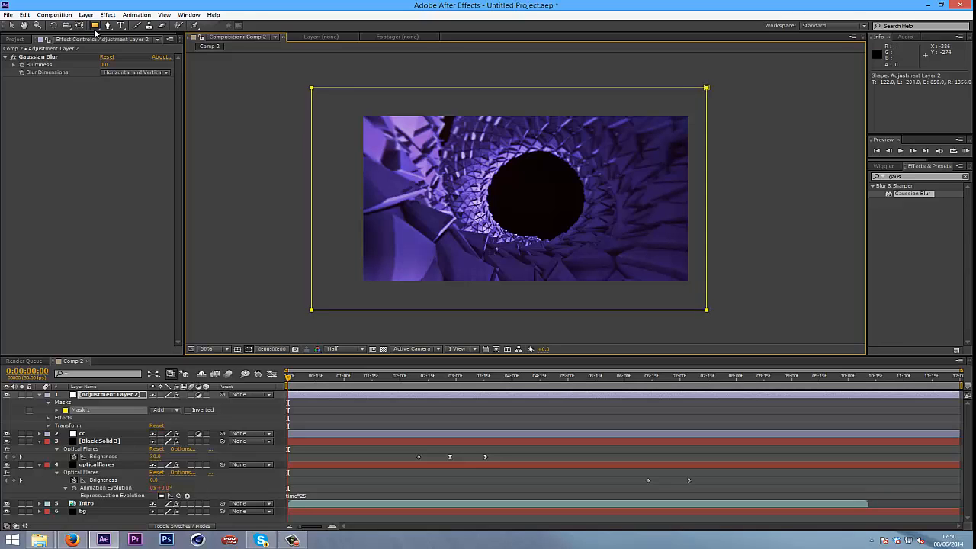
pyautogui.moveTo(96, 29); pyautogui.dragTo(119, 28)
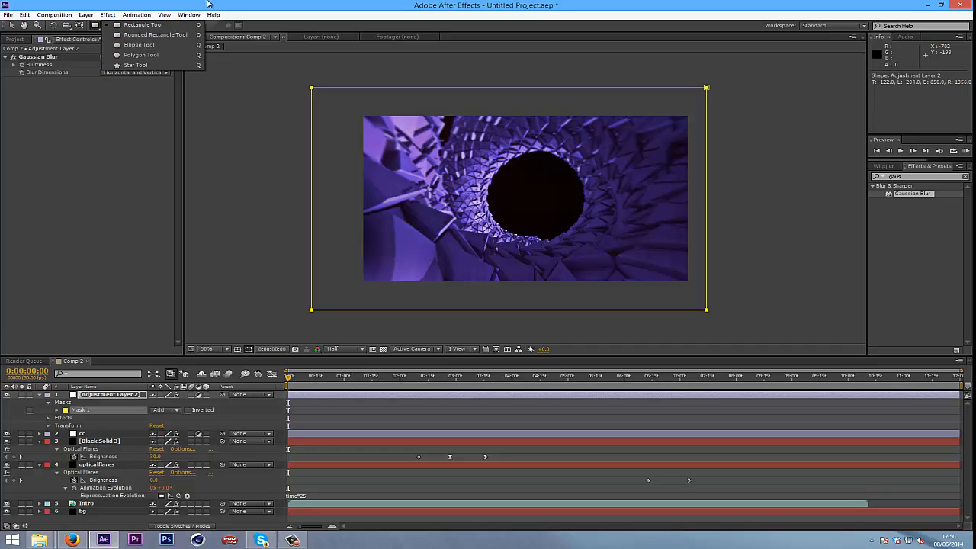
pyautogui.click(11, 25)
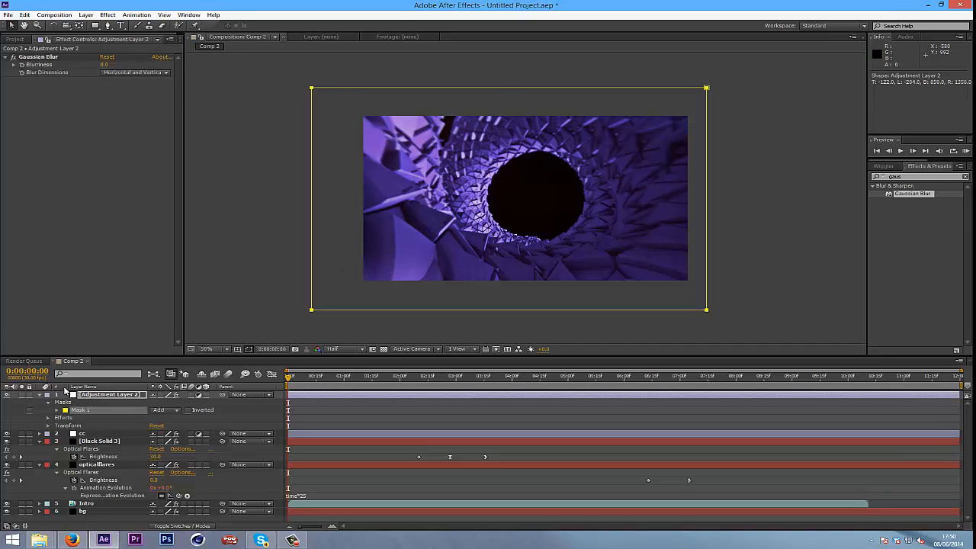
pyautogui.click(107, 65)
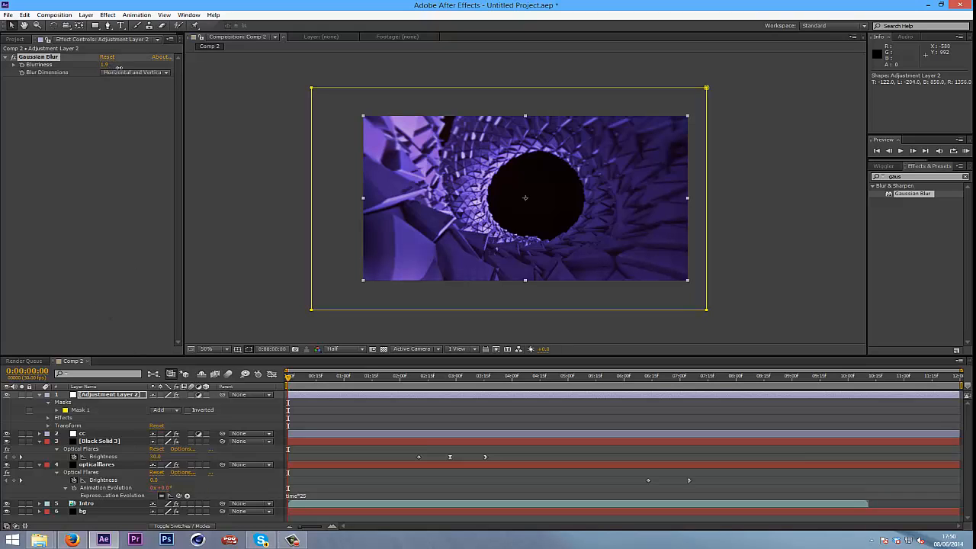
pyautogui.moveTo(140, 71); pyautogui.dragTo(166, 94)
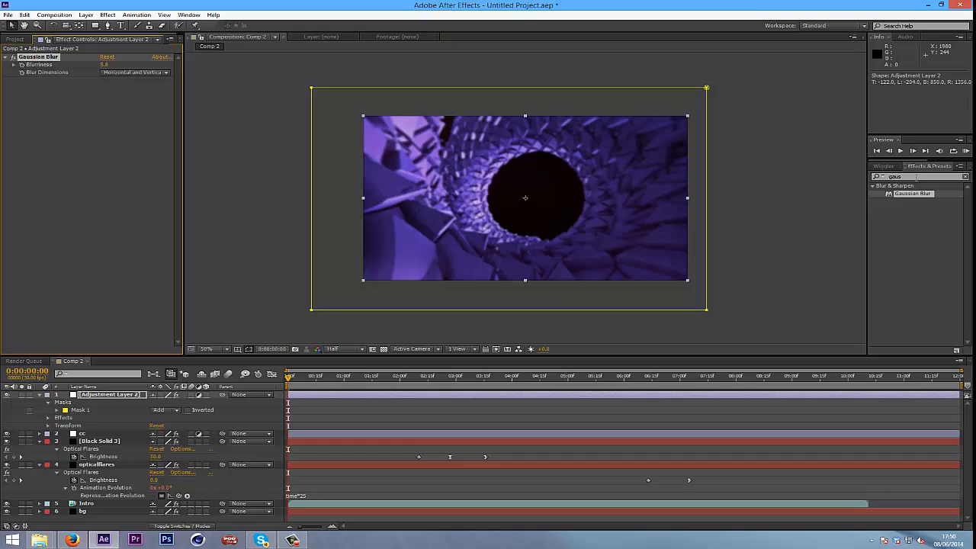
# Look through the available Blur & Sharpen effects and the Gaussian Blur's Blur Dimensions options without changing them
pyautogui.click(916, 176)
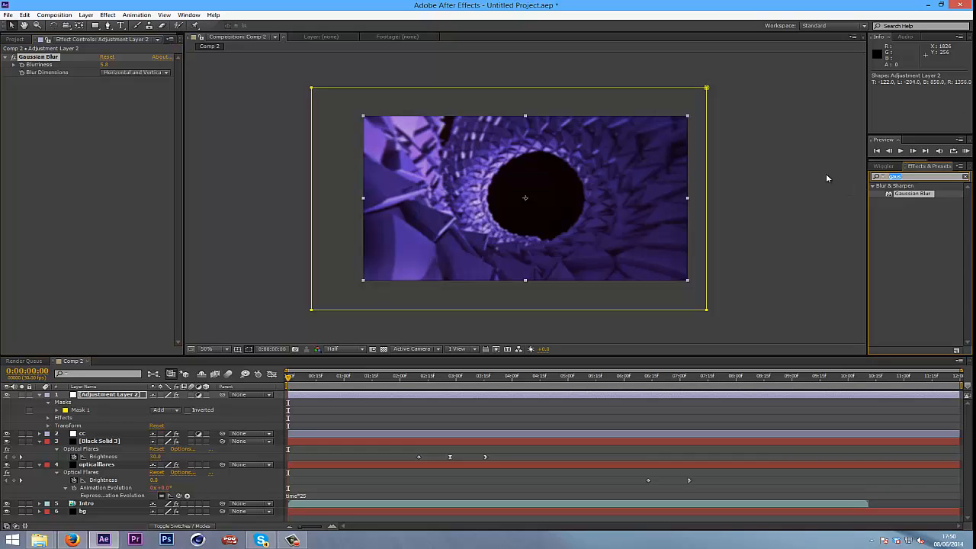
pyautogui.write('gaus')
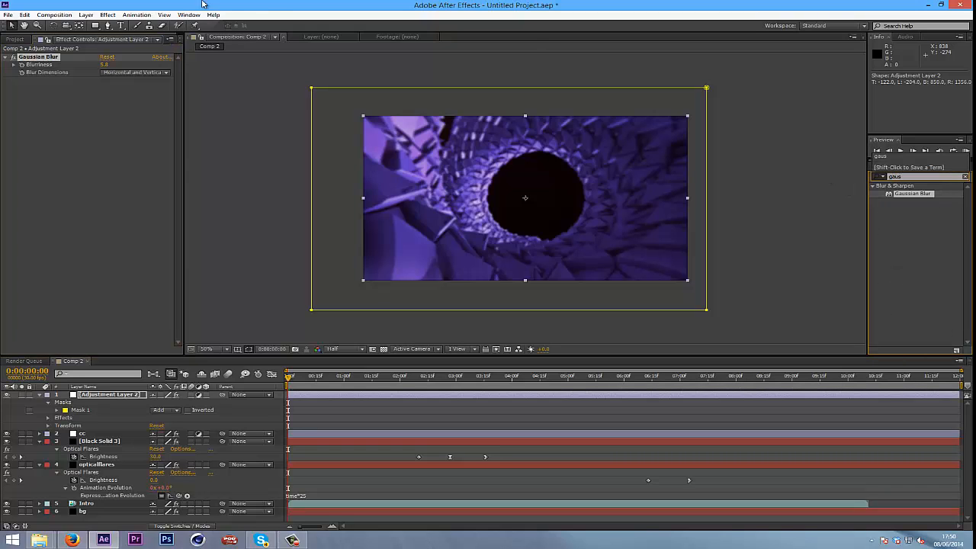
pyautogui.click(107, 15)
pyautogui.click(107, 401)
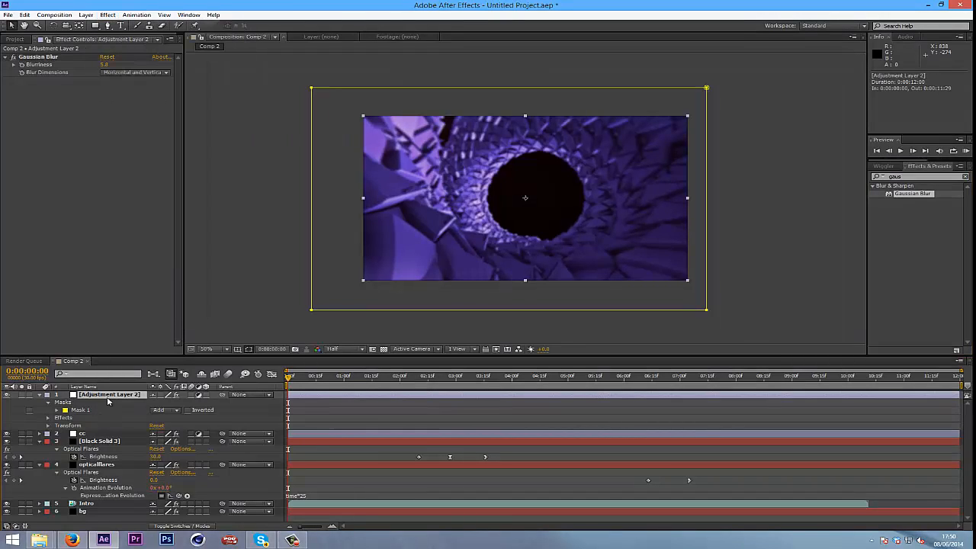
pyautogui.click(107, 15)
pyautogui.moveTo(133, 79)
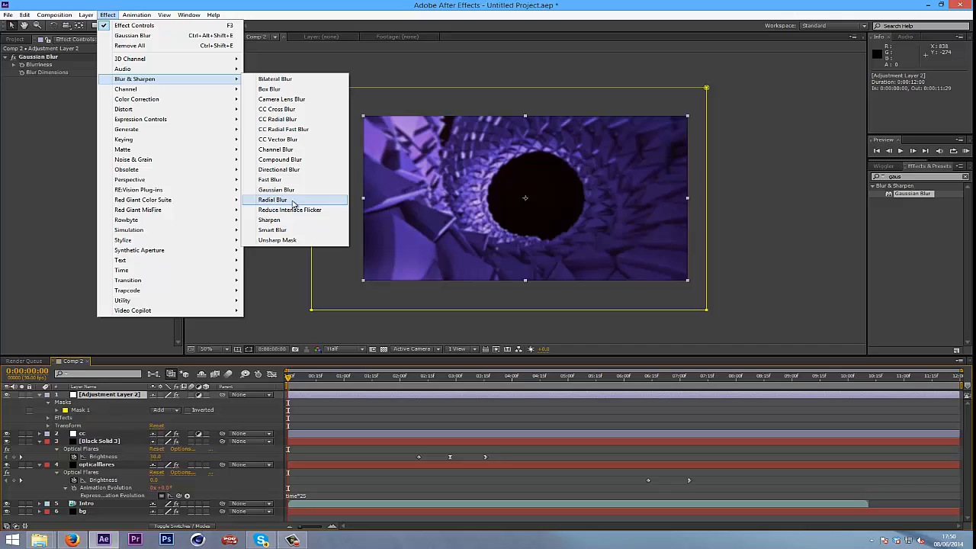
pyautogui.click(437, 3)
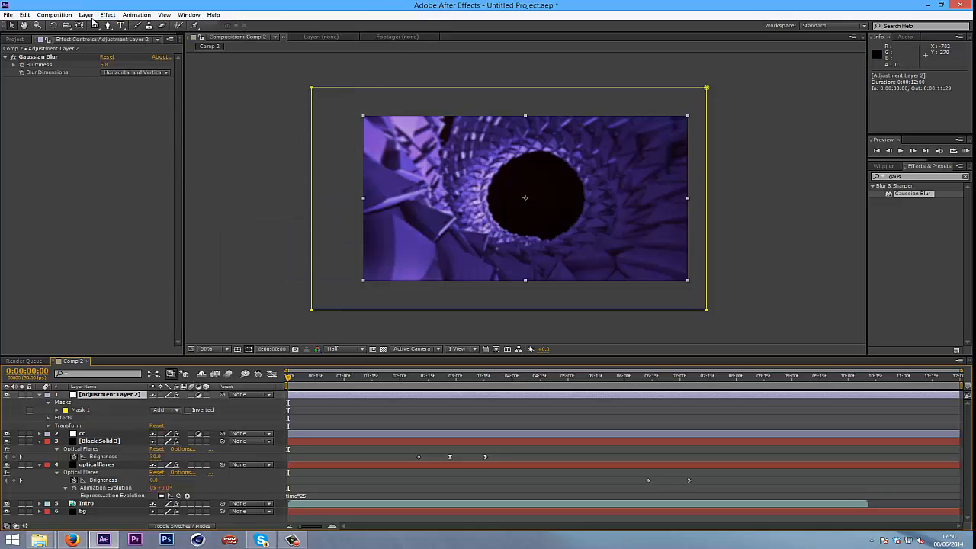
pyautogui.click(107, 71)
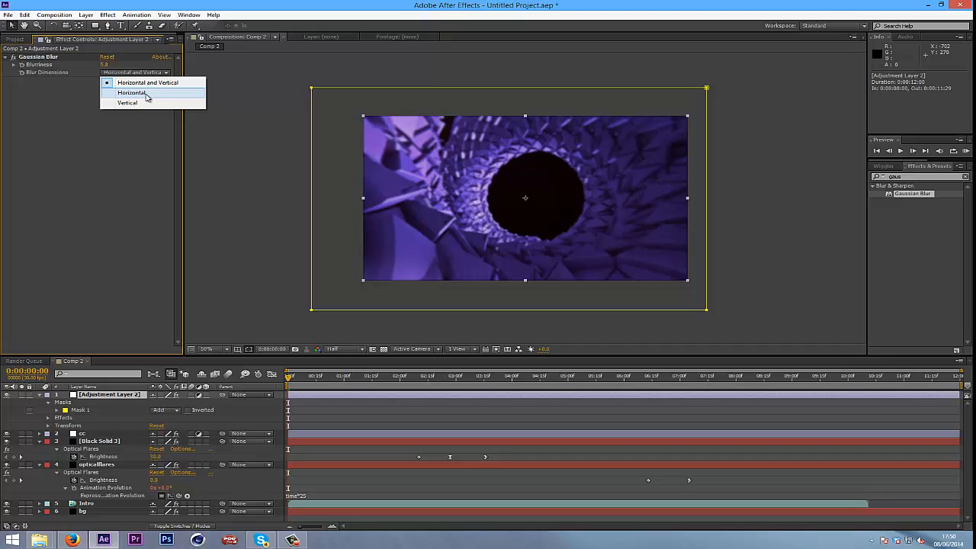
pyautogui.click(129, 123)
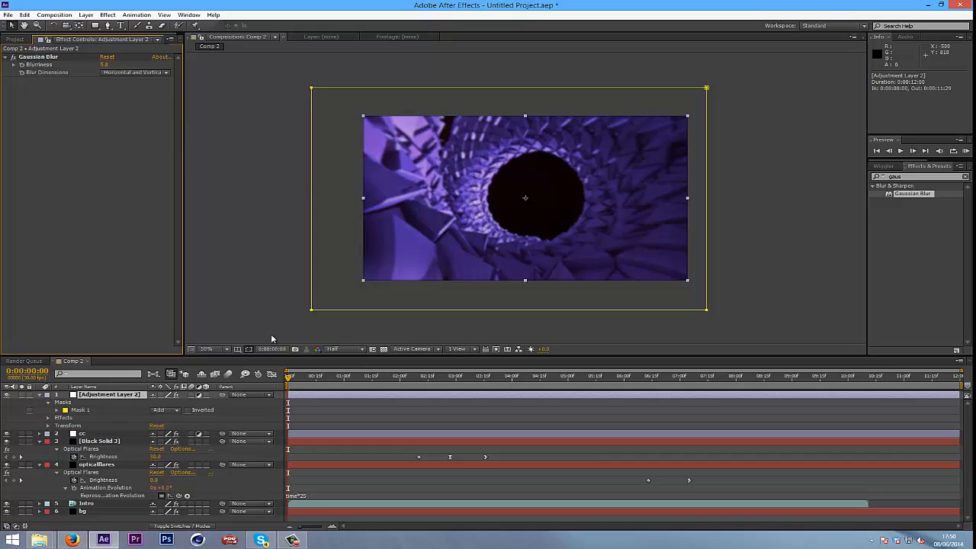
# Reveal the adjustment layer's Mask Feather and set it to 120 pixels
pyautogui.click(90, 397)
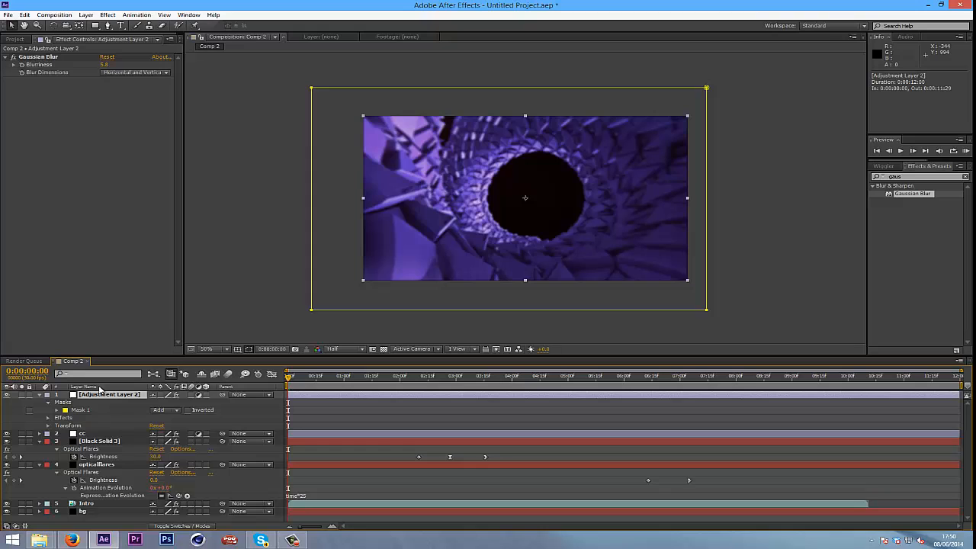
pyautogui.press('f')
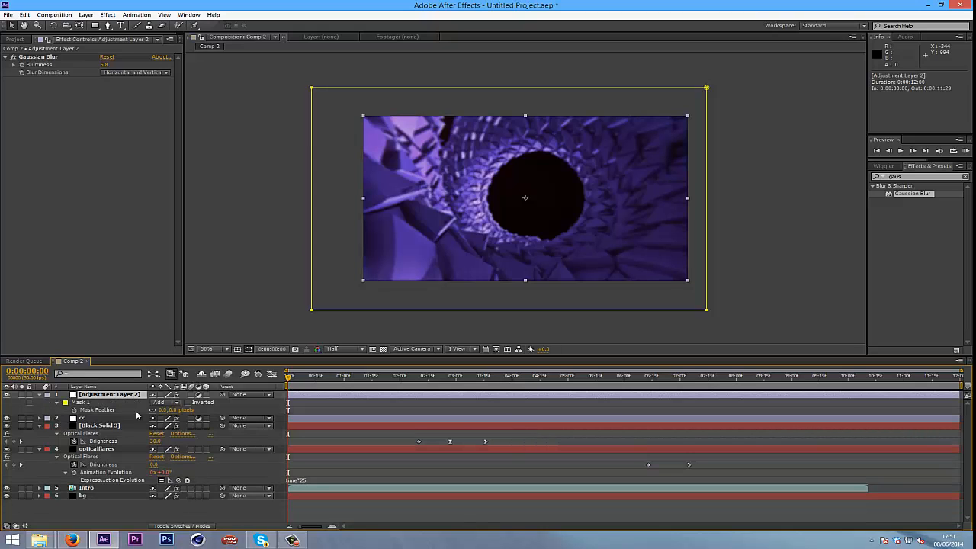
pyautogui.moveTo(170, 410); pyautogui.dragTo(218, 413)
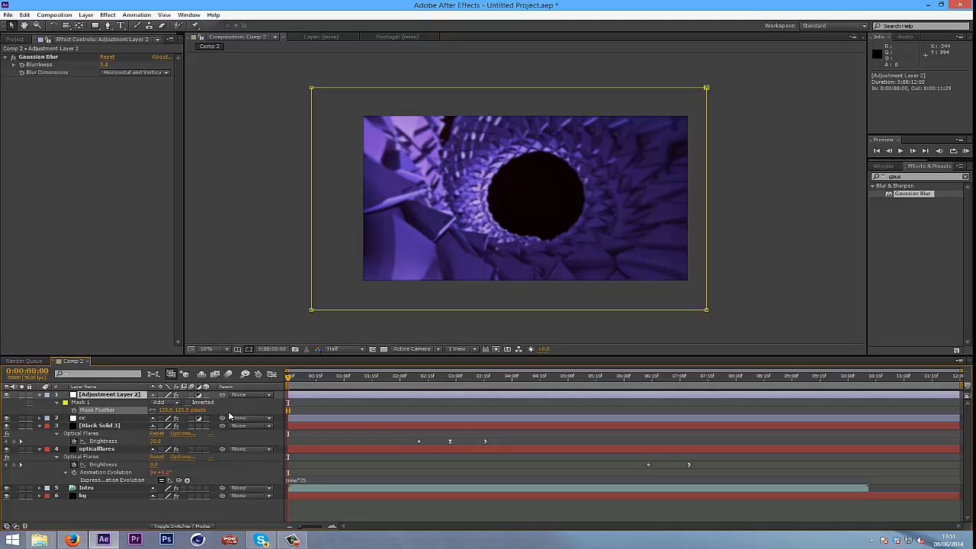
pyautogui.press('Return')
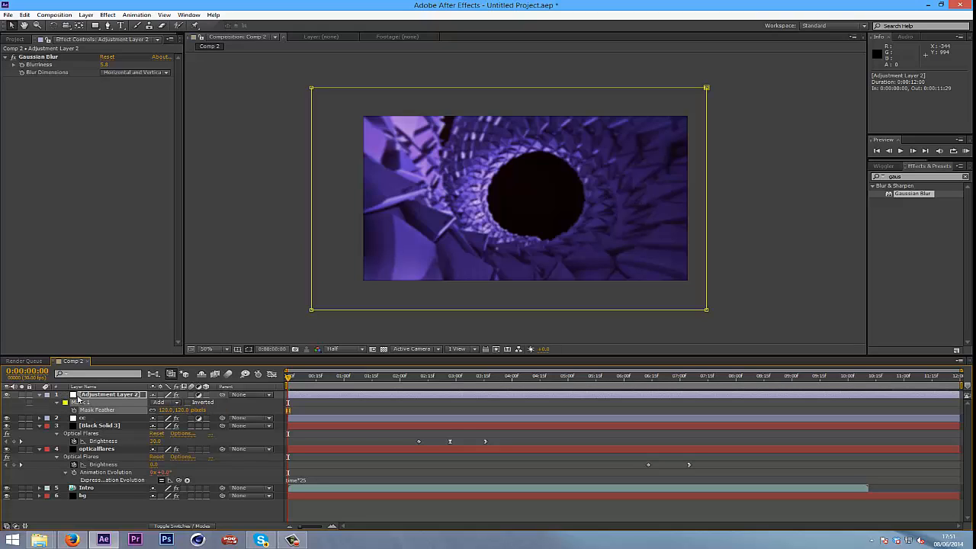
# Reveal all properties of the adjustment layer's mask and add a Mask Path keyframe at 0:00:00:00
pyautogui.press('m')
pyautogui.press('m')
pyautogui.press('m')
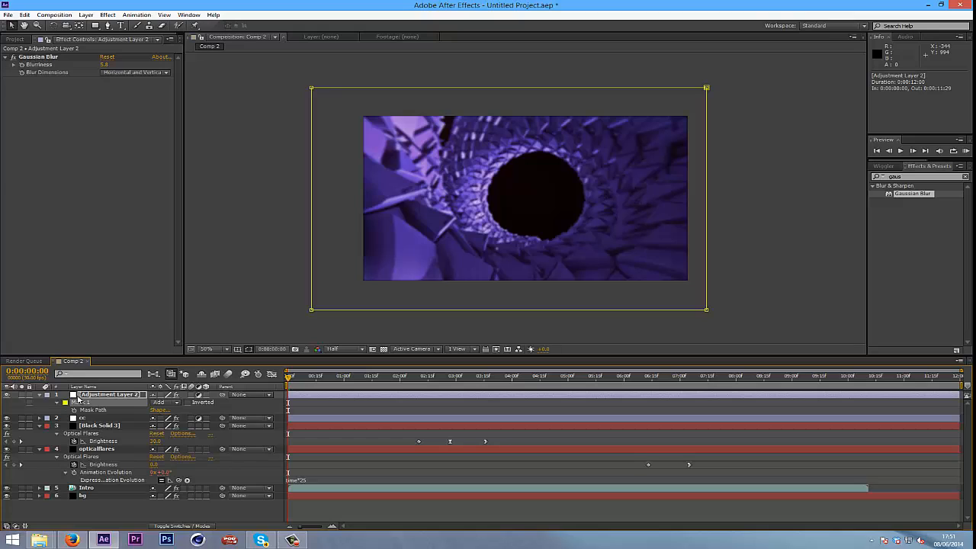
pyautogui.press('m')
pyautogui.press('m')
pyautogui.press('m')
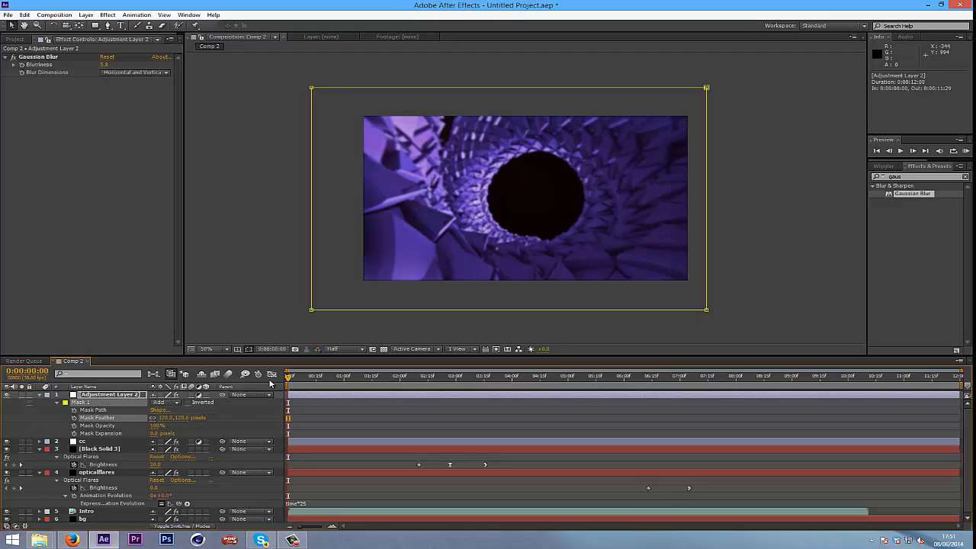
pyautogui.moveTo(288, 377)
pyautogui.mouseDown()
pyautogui.moveTo(352, 377)
pyautogui.moveTo(288, 377)
pyautogui.mouseUp()
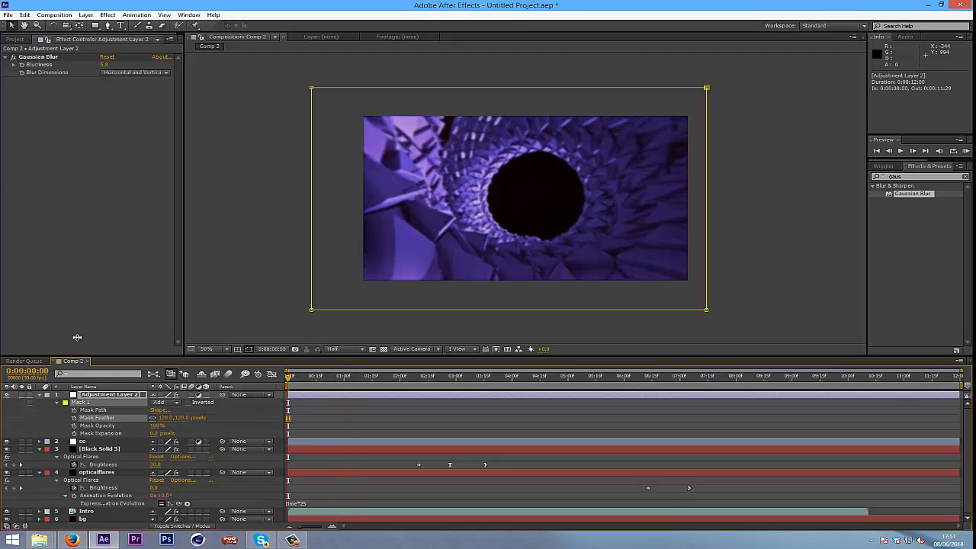
pyautogui.click(74, 410)
# At 0:00:04:13, move the whole mask about 982 px down, below the frame, to keyframe its path, and return to 0:00:00:00
pyautogui.moveTo(300, 385); pyautogui.dragTo(536, 399)
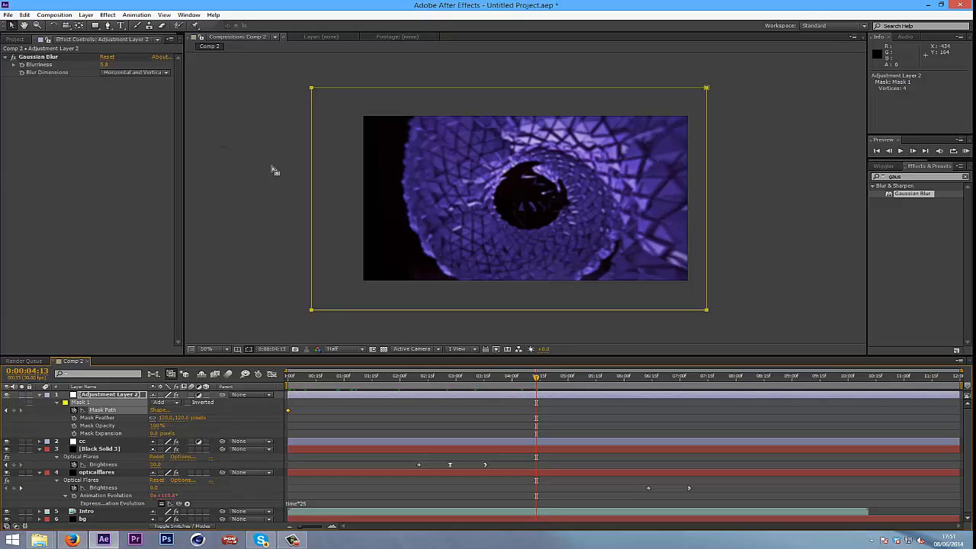
pyautogui.doubleClick(312, 311)
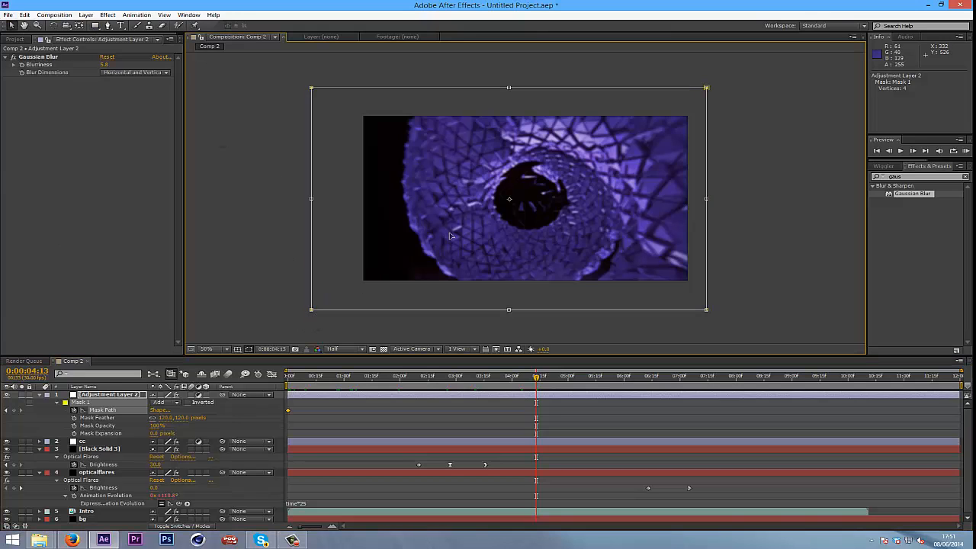
pyautogui.moveTo(481, 178); pyautogui.dragTo(495, 363)
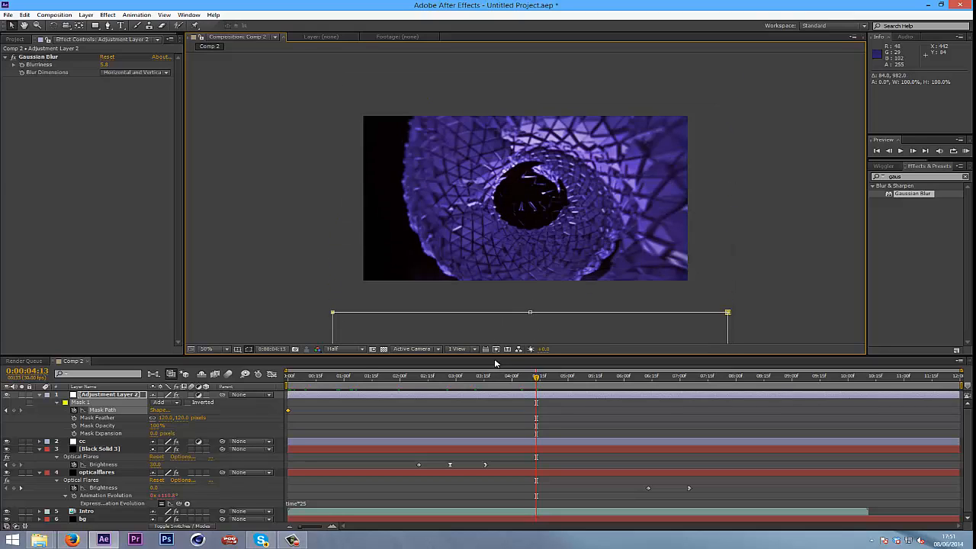
pyautogui.click(249, 348)
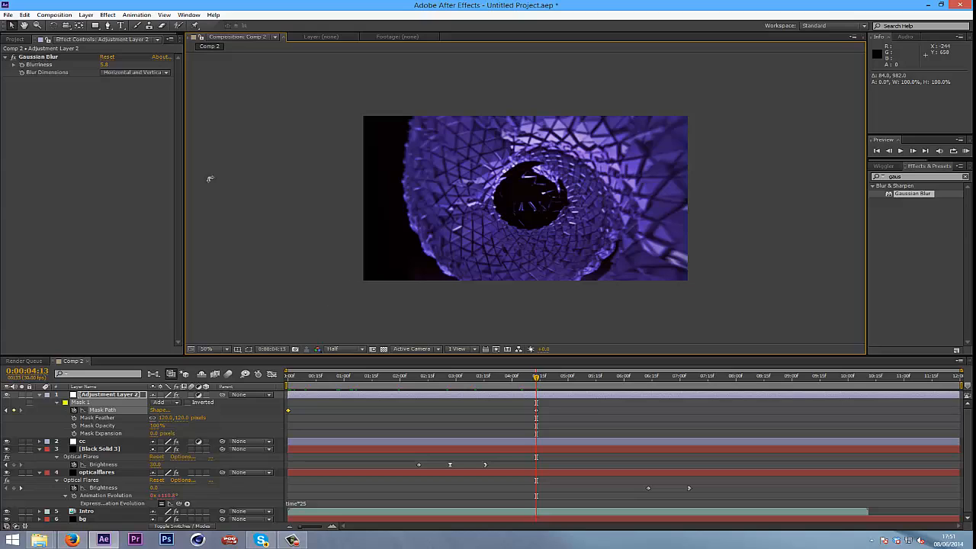
pyautogui.click(536, 409)
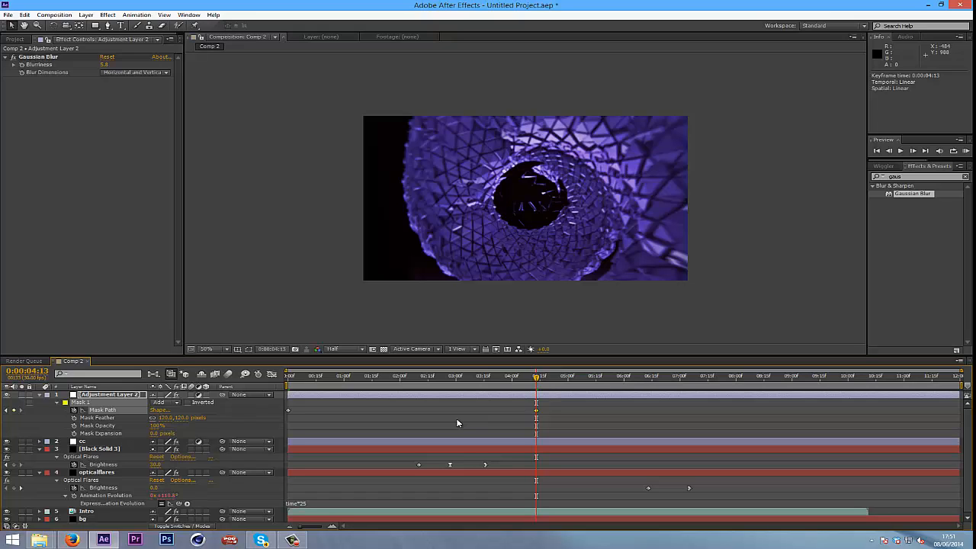
pyautogui.moveTo(536, 377); pyautogui.dragTo(288, 376)
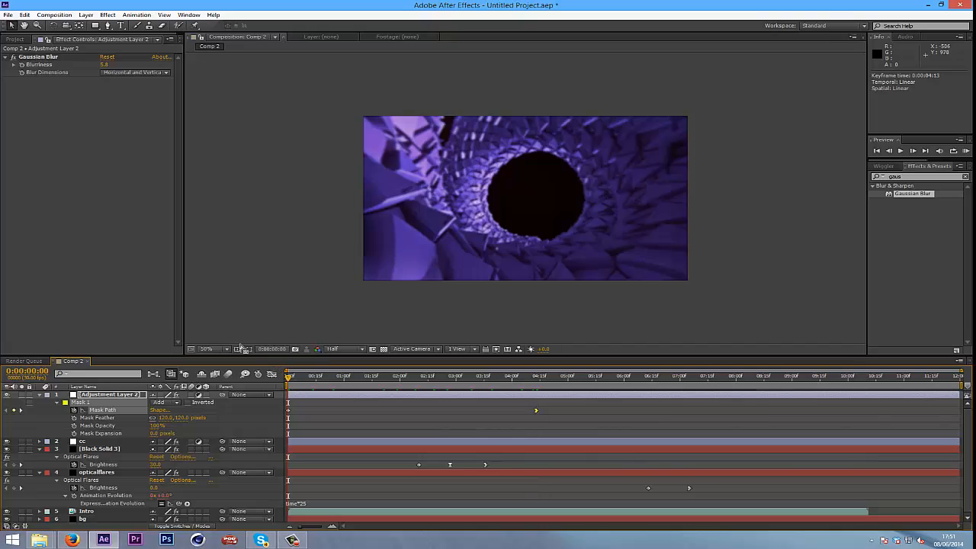
pyautogui.click(249, 349)
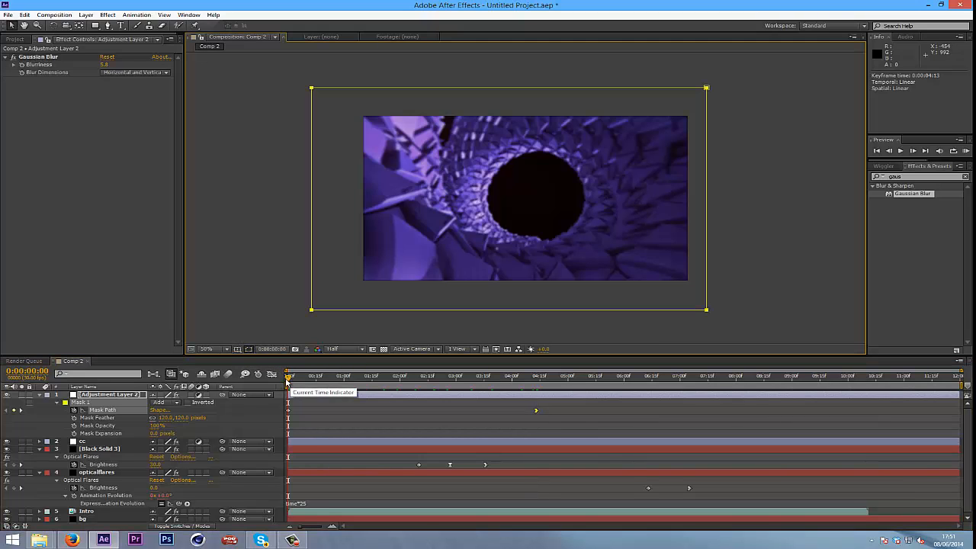
# End the work area at 0:00:10:10, keeping its start at the beginning, and trim the composition to the work area
pyautogui.moveTo(288, 381); pyautogui.dragTo(873, 443)
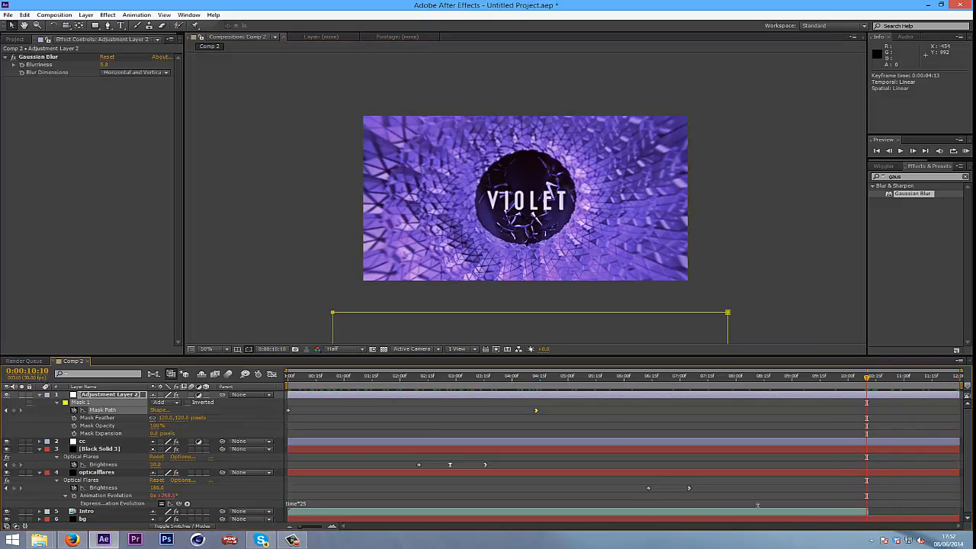
pyautogui.press('n')
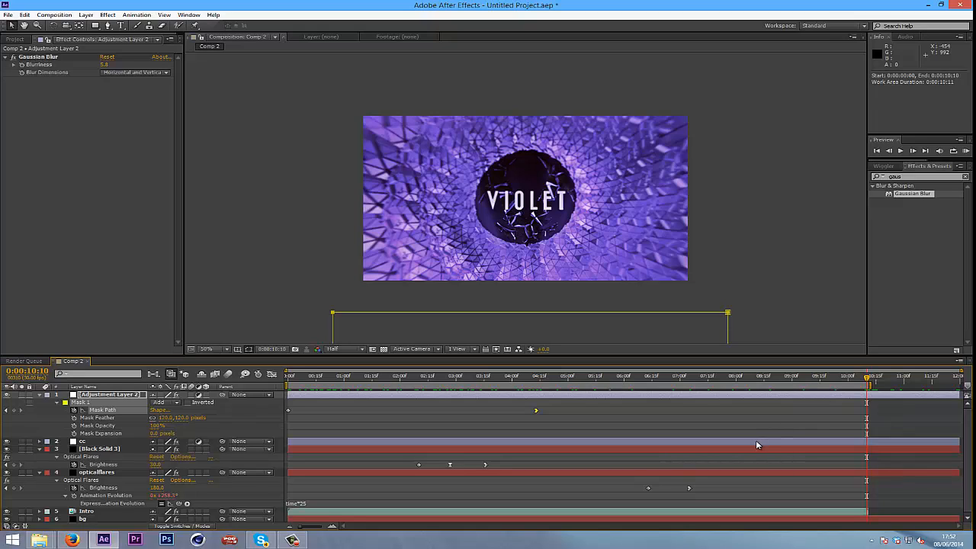
pyautogui.press('b')
pyautogui.hotkey('ctrl', 'z')
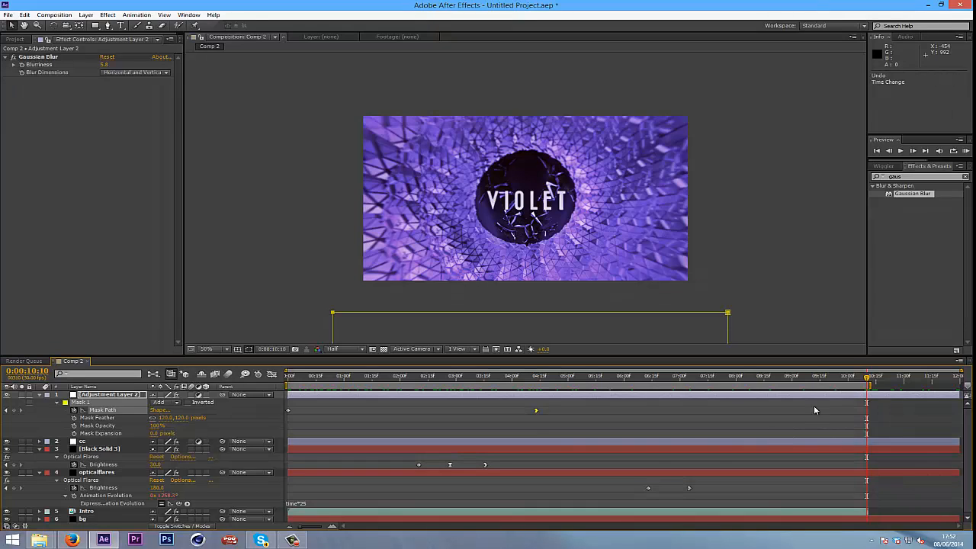
pyautogui.press('b')
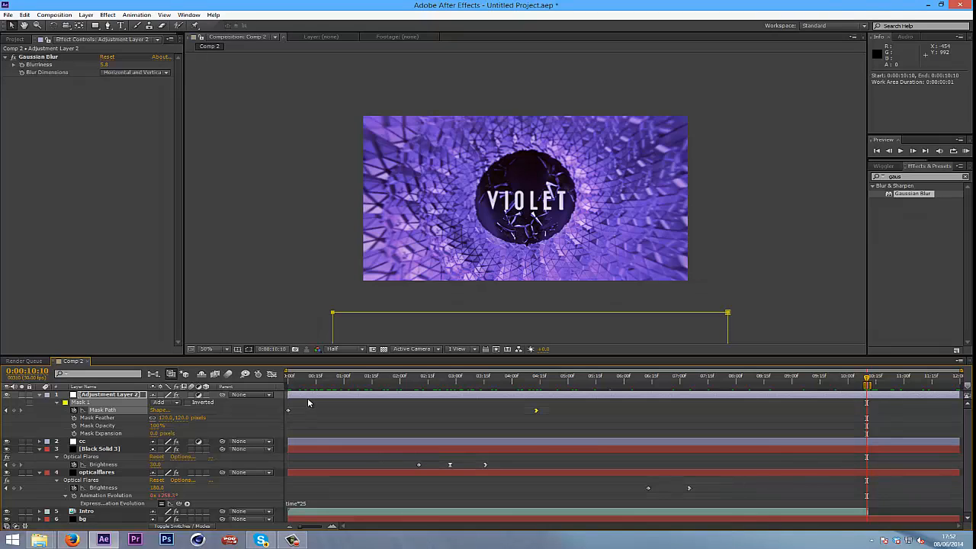
pyautogui.hotkey('ctrl', 'z')
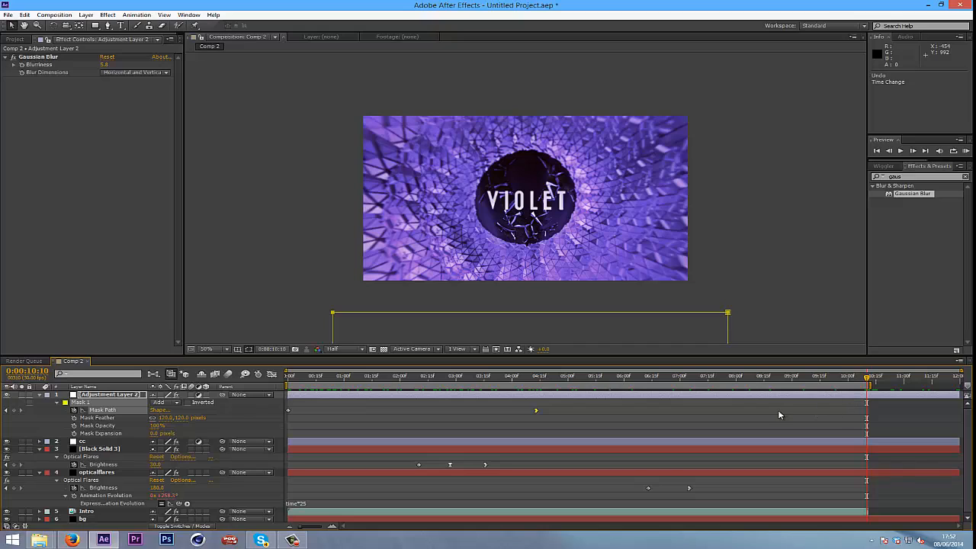
pyautogui.rightClick(839, 384)
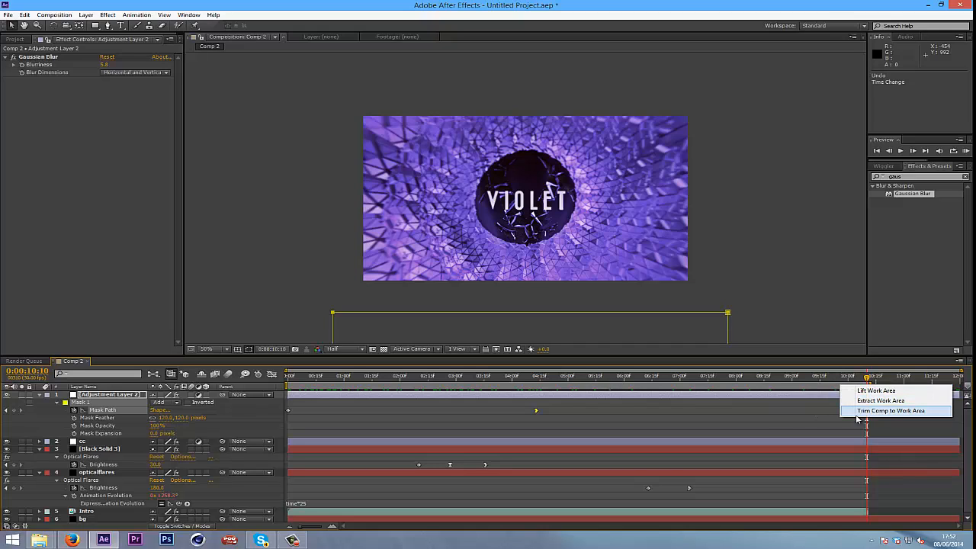
pyautogui.click(856, 413)
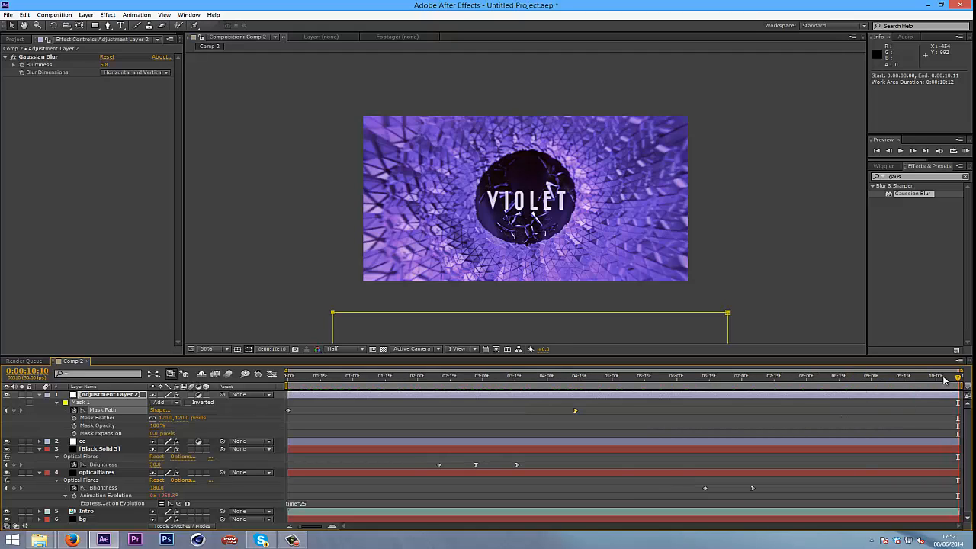
# Hide the mask outlines in the viewer and review the trimmed composition's settings and frames without changing them
pyautogui.moveTo(945, 379); pyautogui.dragTo(810, 381)
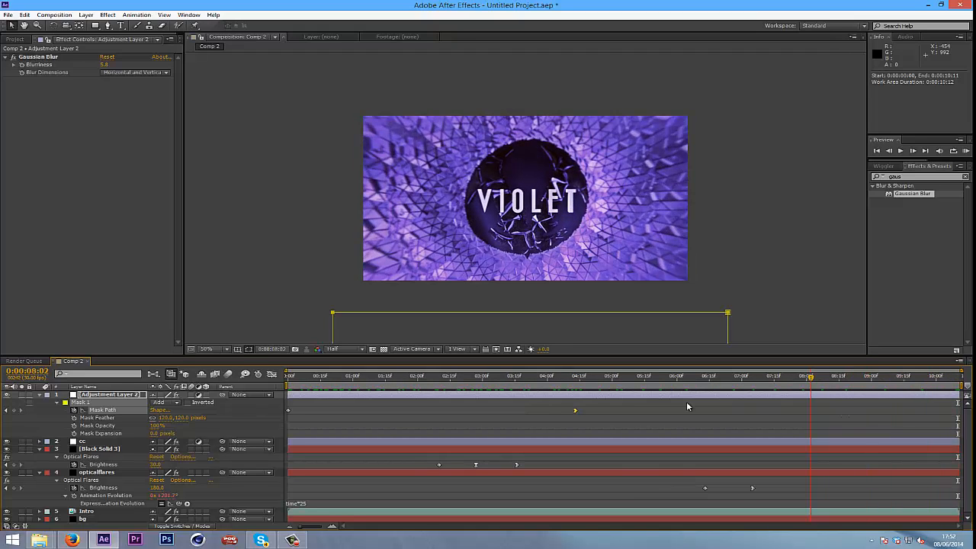
pyautogui.click(249, 350)
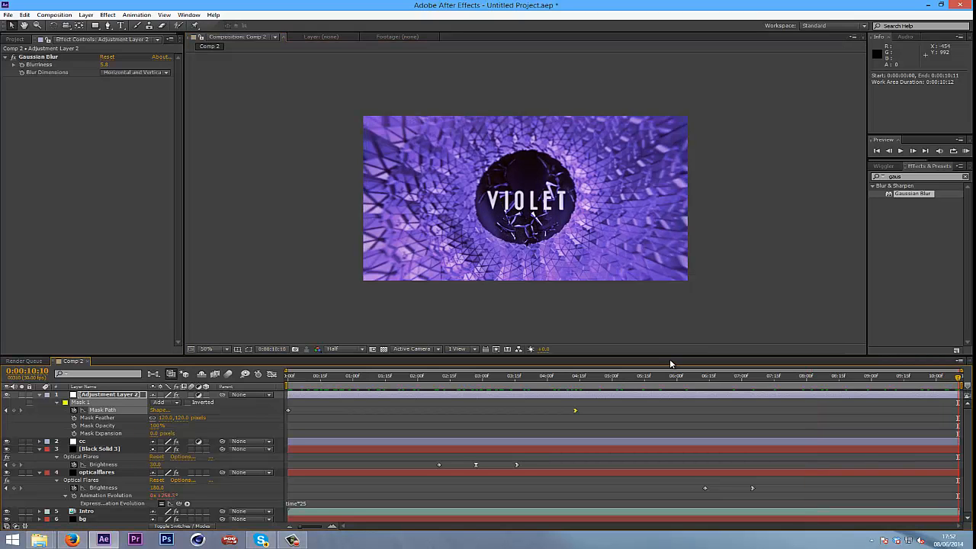
pyautogui.hotkey('ctrl', 'k')
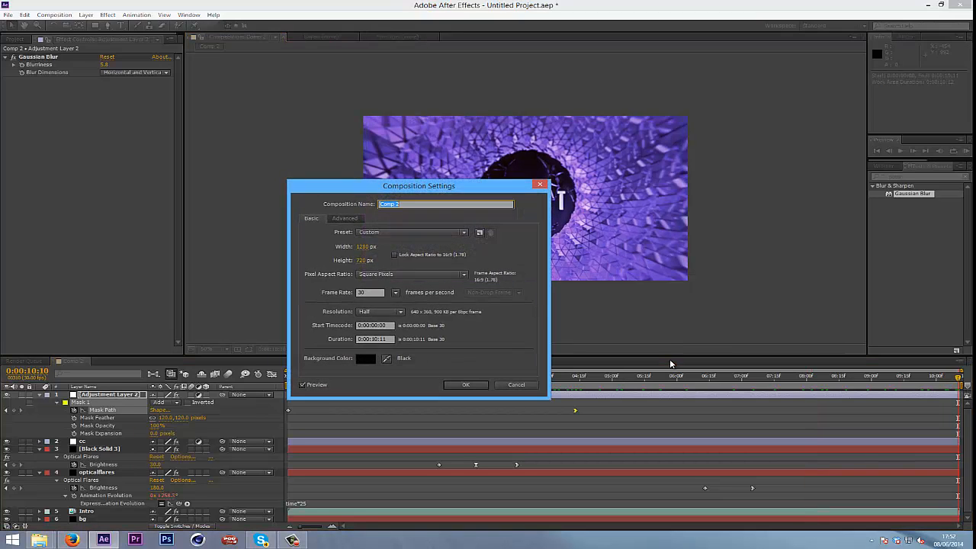
pyautogui.click(542, 185)
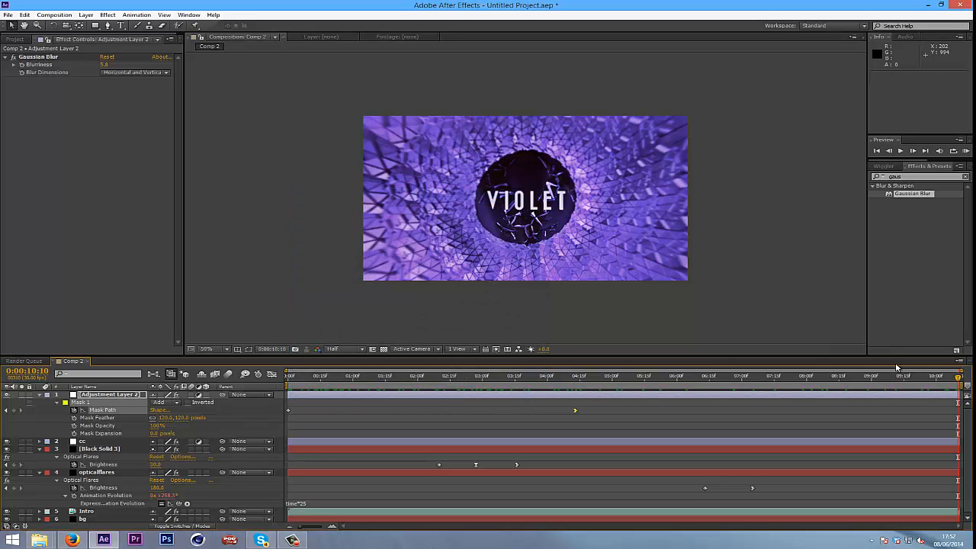
pyautogui.moveTo(946, 380); pyautogui.dragTo(598, 453)
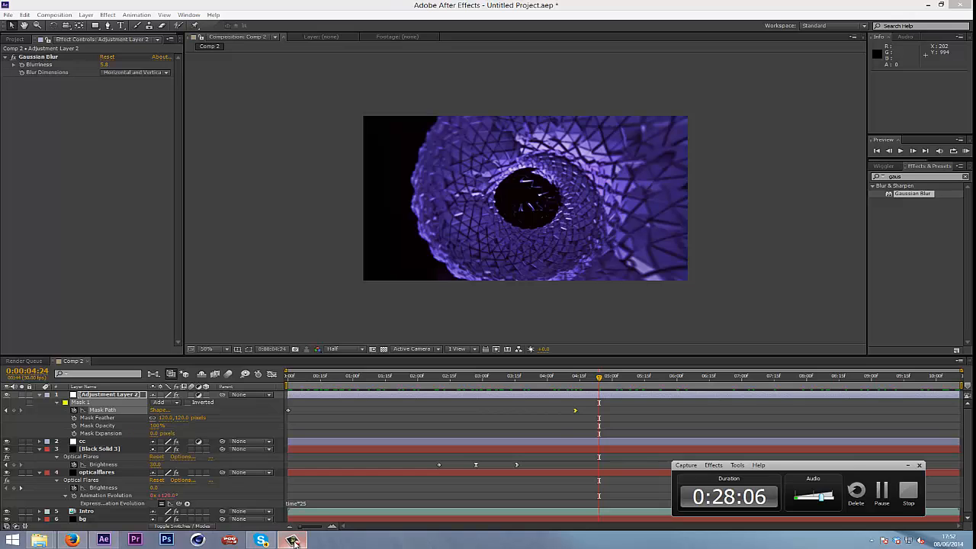
pyautogui.moveTo(600, 378); pyautogui.dragTo(813, 379)
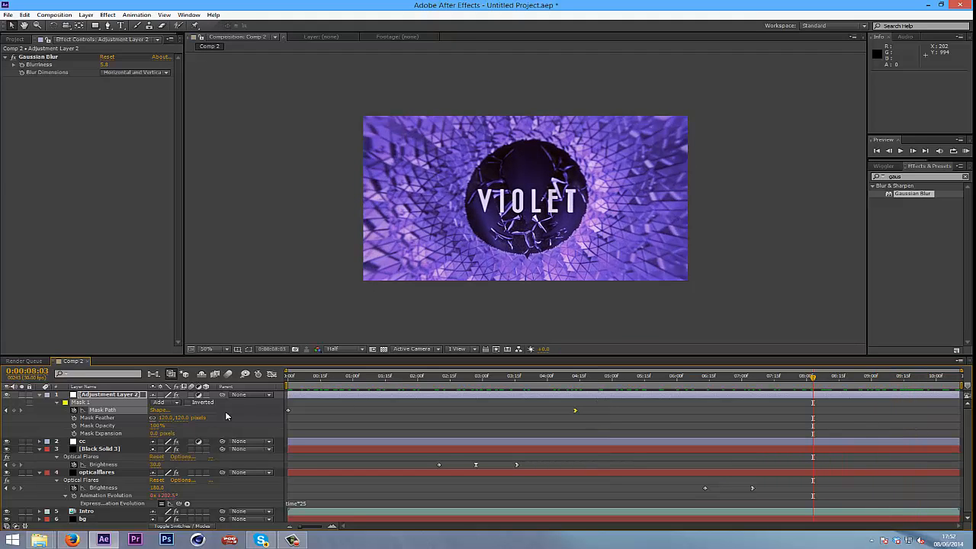
# Collapse the properties of Adjustment Layer 2 and rename the layer as blur
pyautogui.click(40, 395)
pyautogui.click(111, 395)
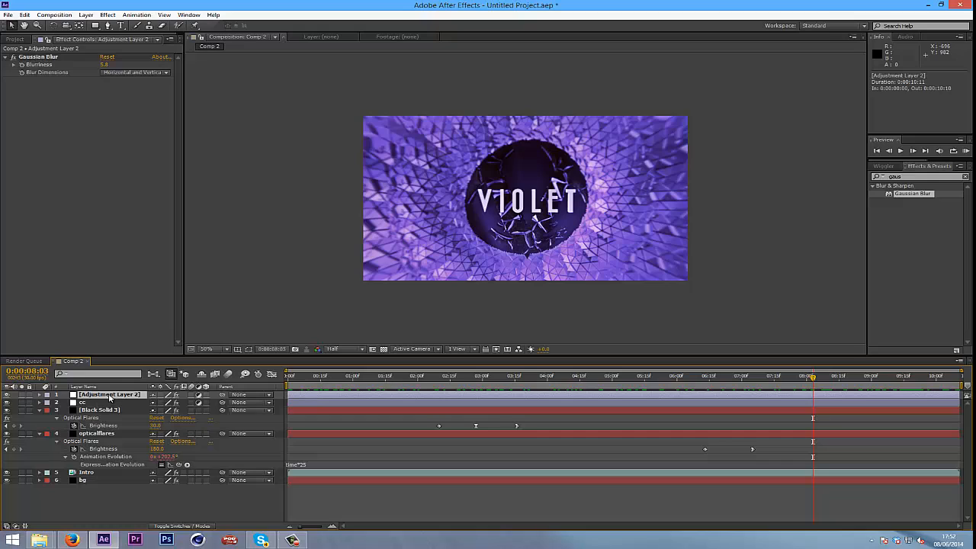
pyautogui.press('Return')
pyautogui.write('blur')
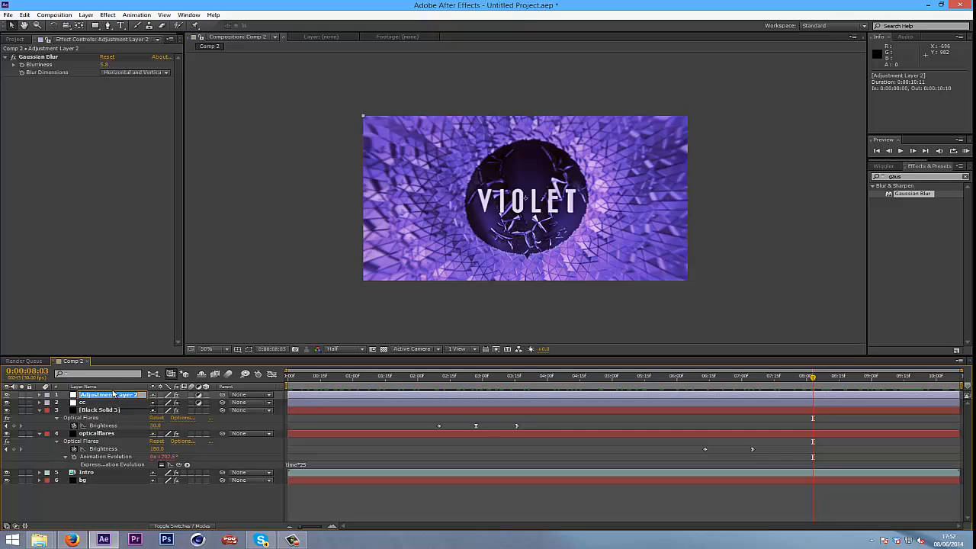
pyautogui.press('Return')
# Pre-compose all six layers into Pre-comp 1, moving all attributes into the new composition
pyautogui.hotkey('ctrl', 'a')
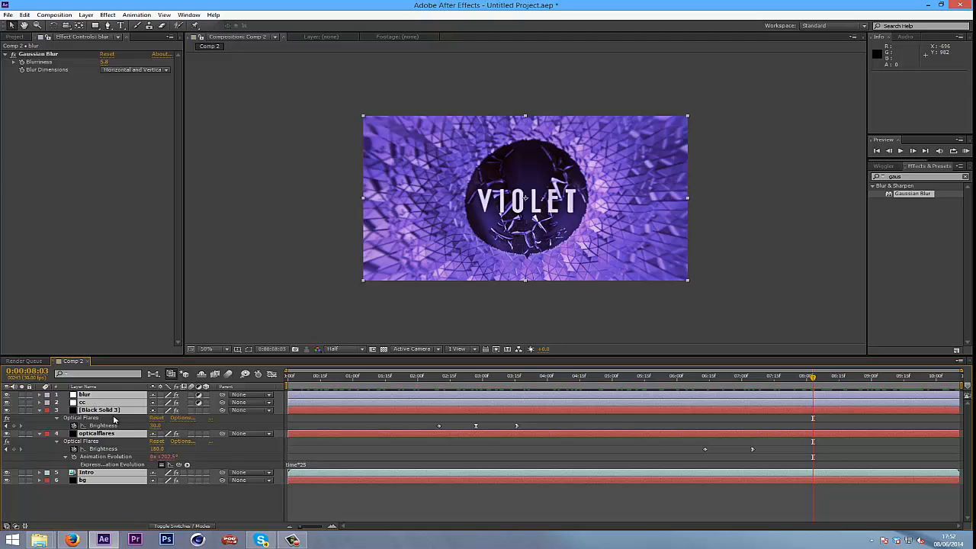
pyautogui.rightClick(100, 406)
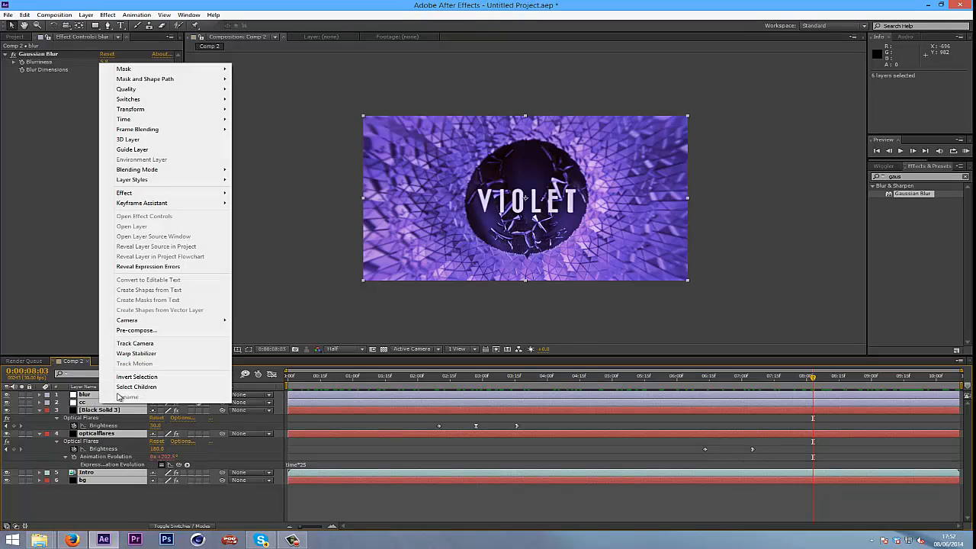
pyautogui.click(157, 333)
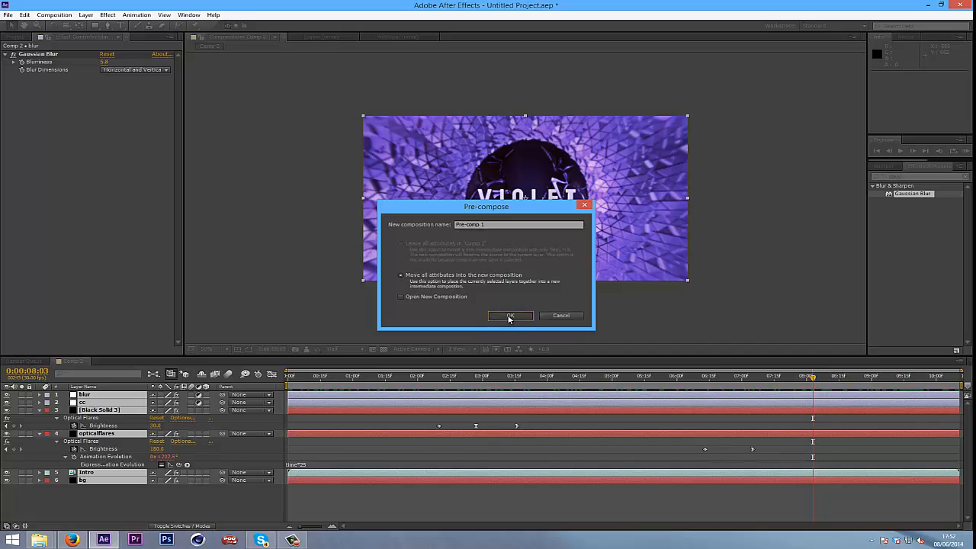
pyautogui.click(509, 318)
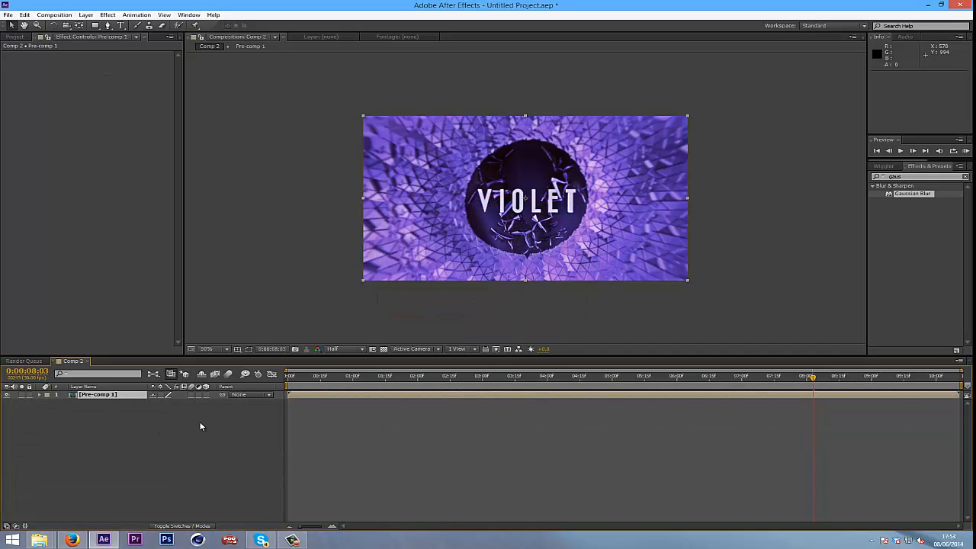
# Reveal the Scale of the Pre-comp 1 layer and set it to 102%
pyautogui.press('s')
pyautogui.click(170, 402)
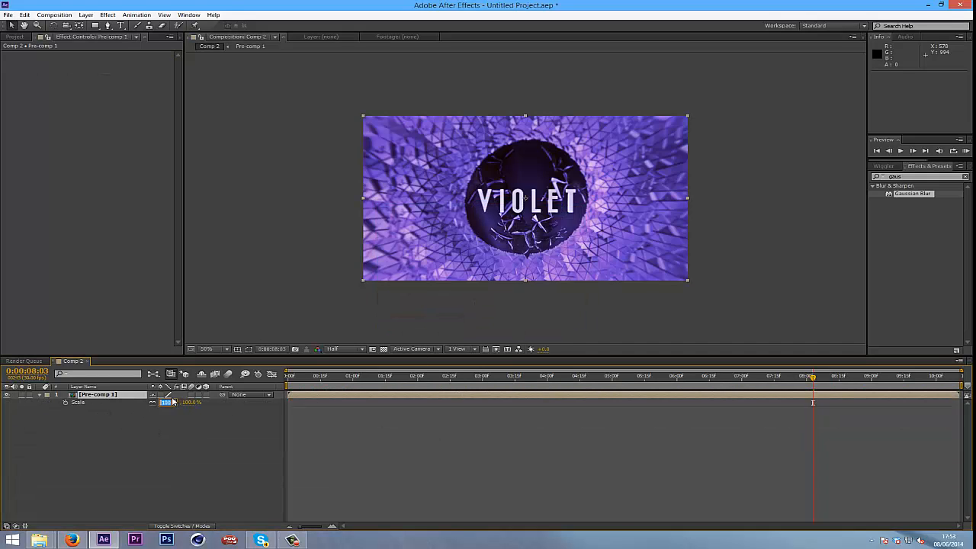
pyautogui.write('102')
pyautogui.press('Return')
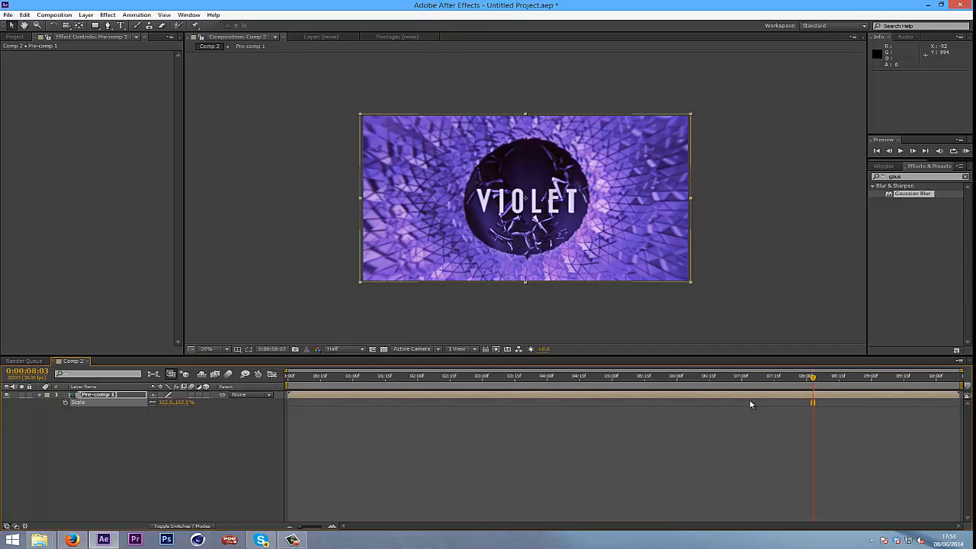
# Add Position keyframes to the Pre-comp 1 layer at 0:00:00:00 and 0:00:10:10
pyautogui.press('Home')
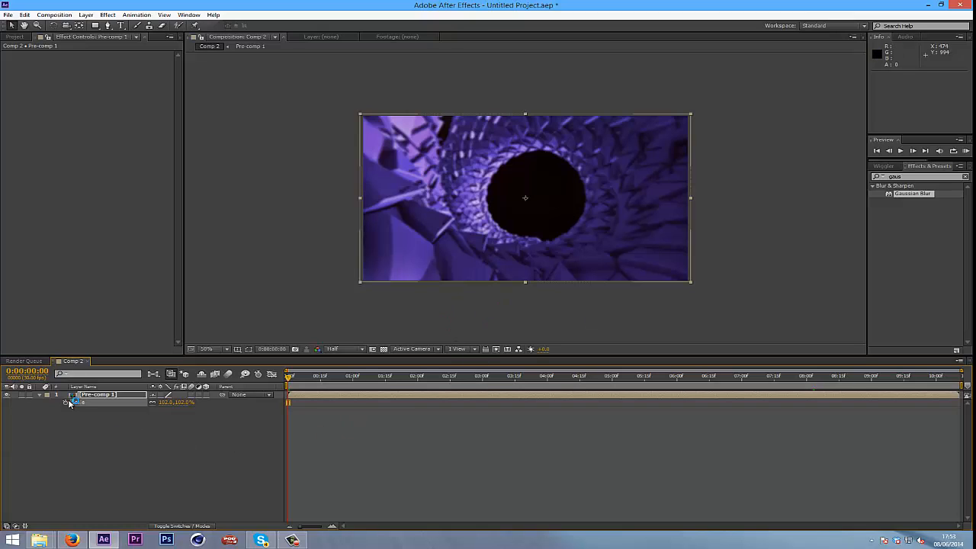
pyautogui.press('p')
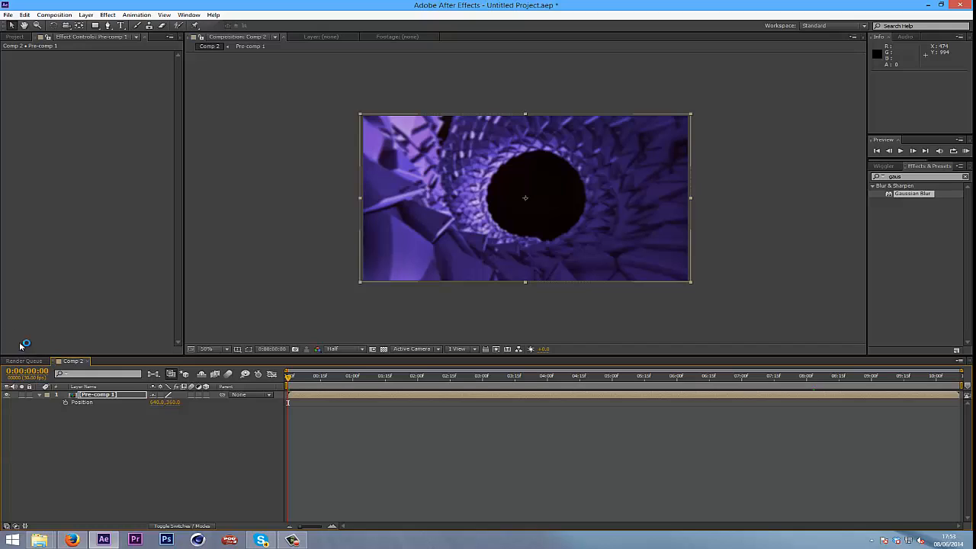
pyautogui.click(64, 403)
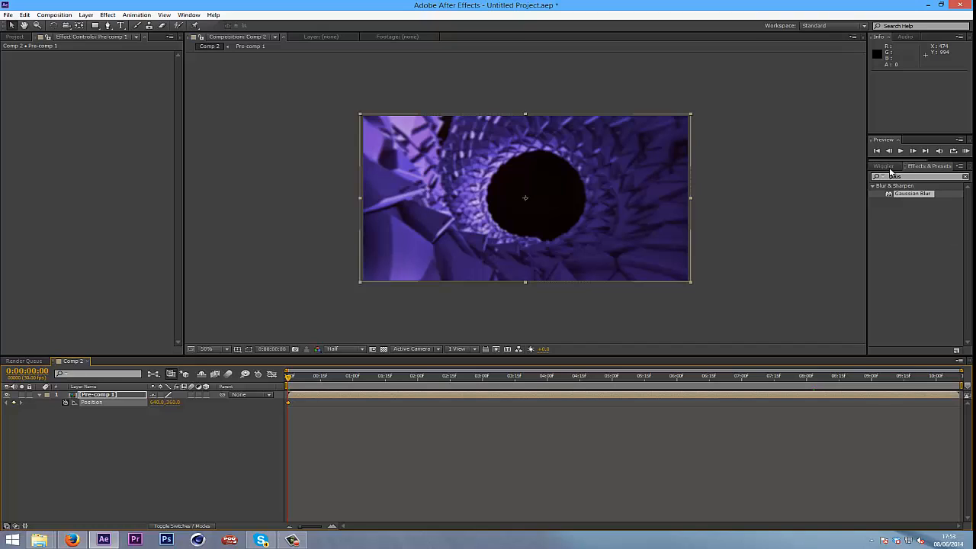
pyautogui.click(98, 395)
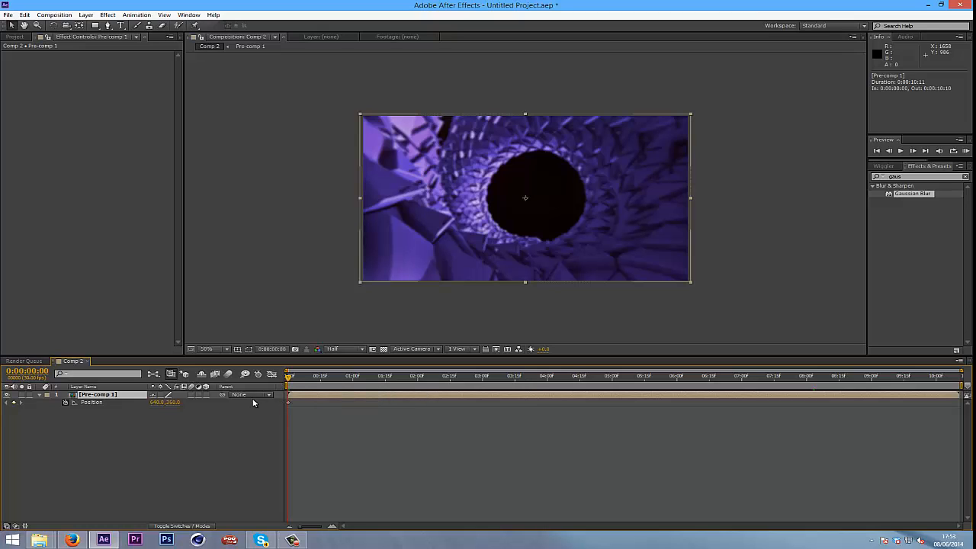
pyautogui.press('End')
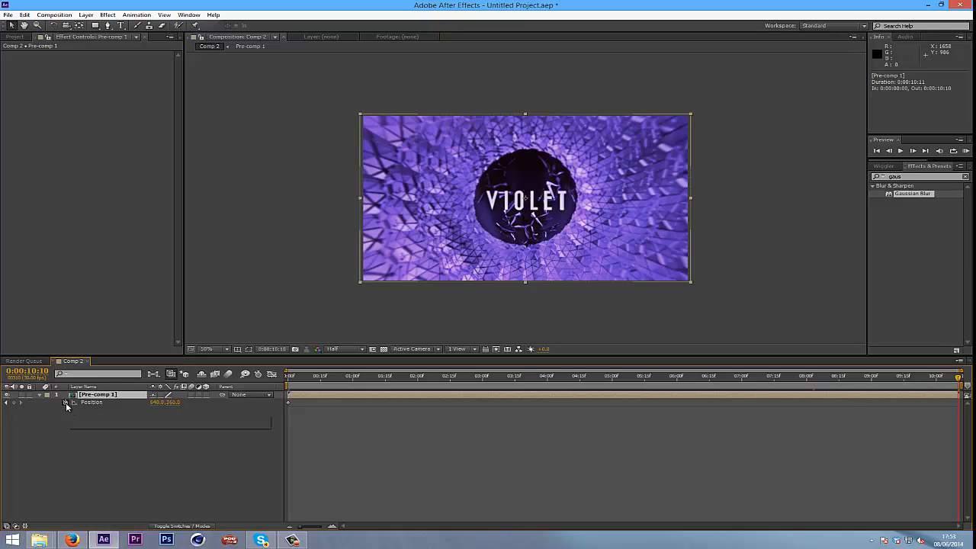
pyautogui.click(13, 403)
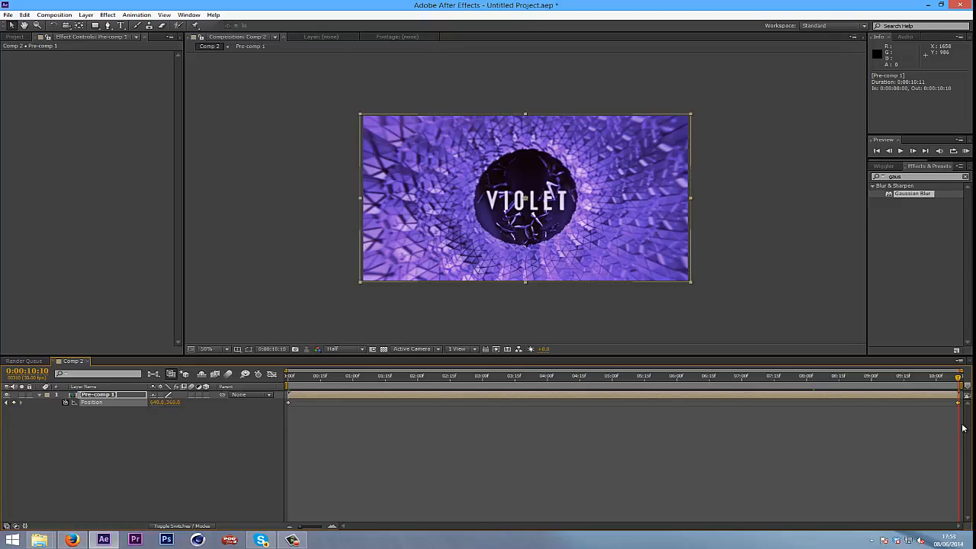
# Select both Position keyframes of Pre-comp 1 and bring up the Wiggler settings
pyautogui.moveTo(960, 424); pyautogui.dragTo(264, 408)
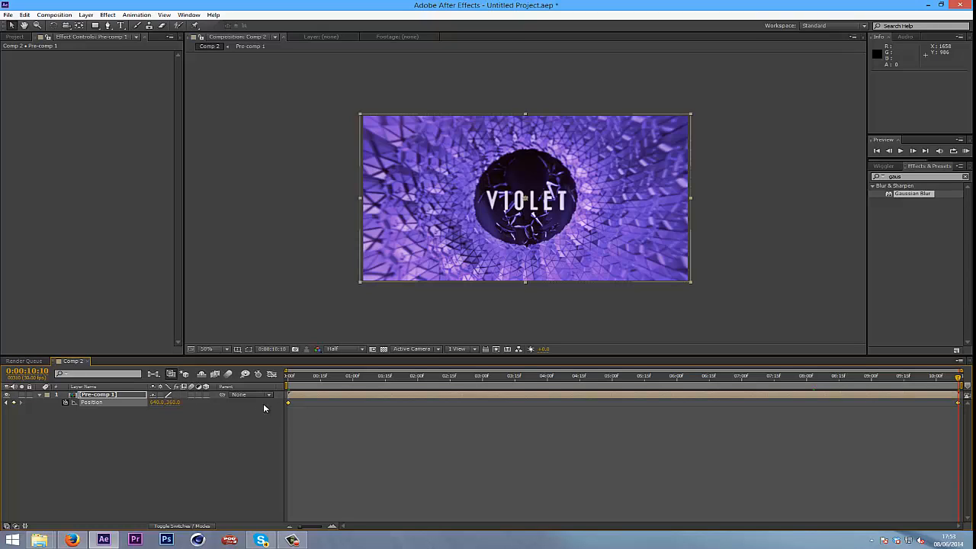
pyautogui.click(883, 164)
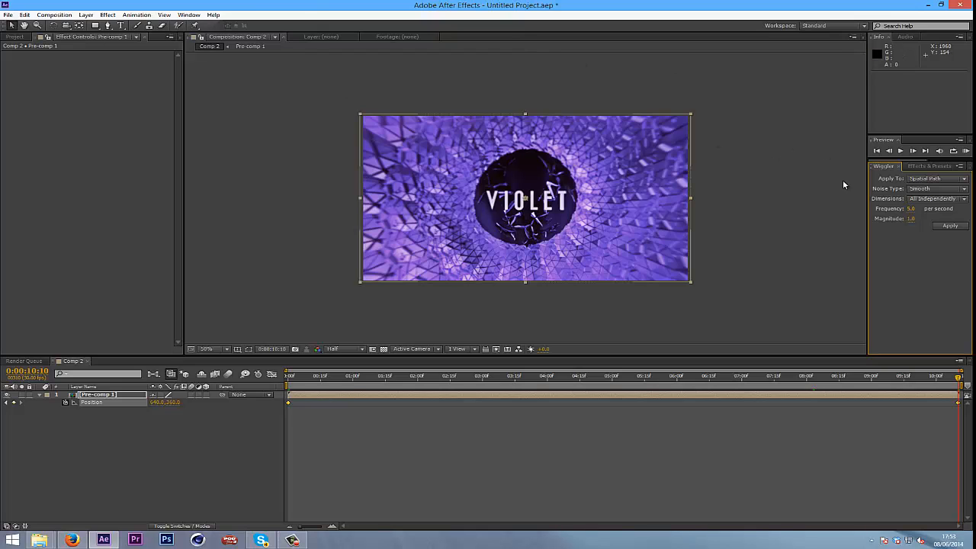
pyautogui.click(188, 15)
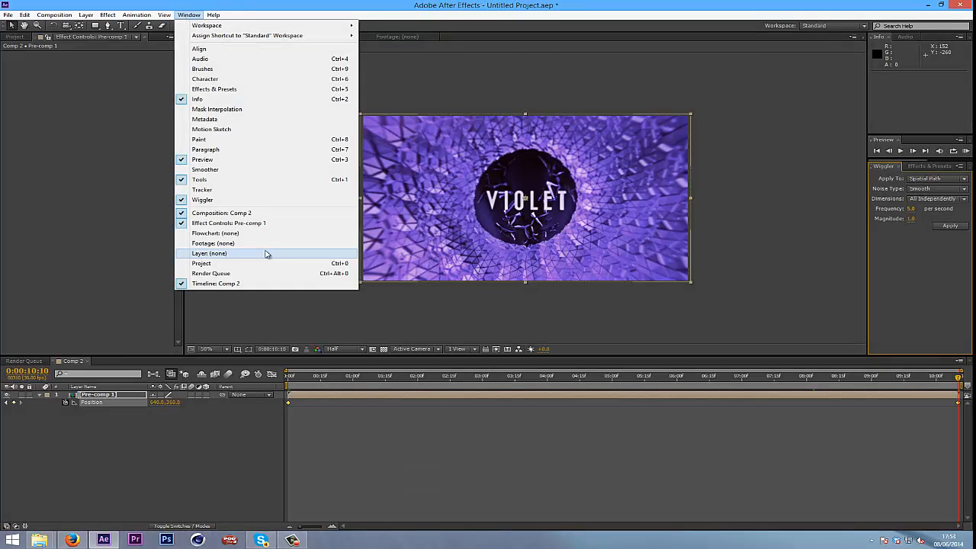
pyautogui.click(512, 15)
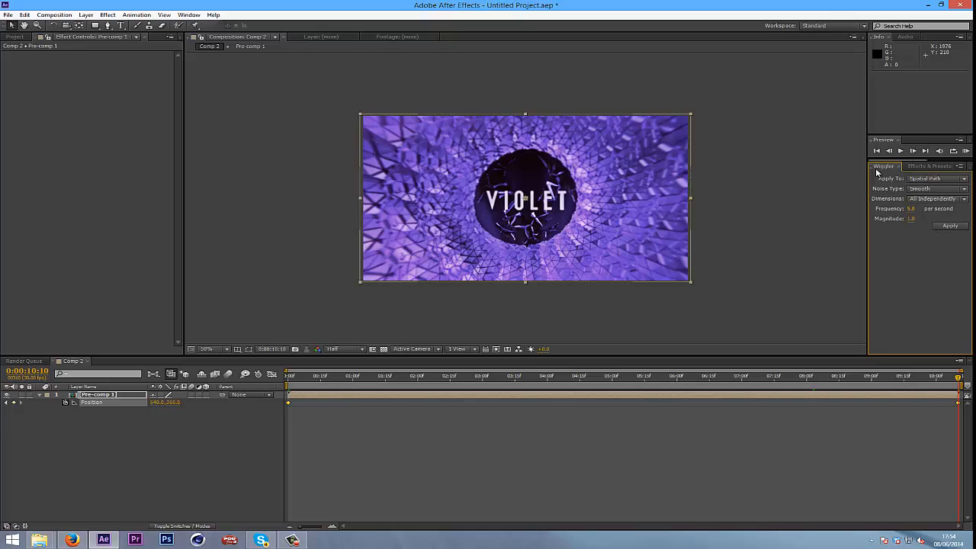
# Look through the Wiggler's Apply To, Noise Type and Dimensions options, leaving them at Spatial Path, Smooth and All Independently
pyautogui.click(942, 178)
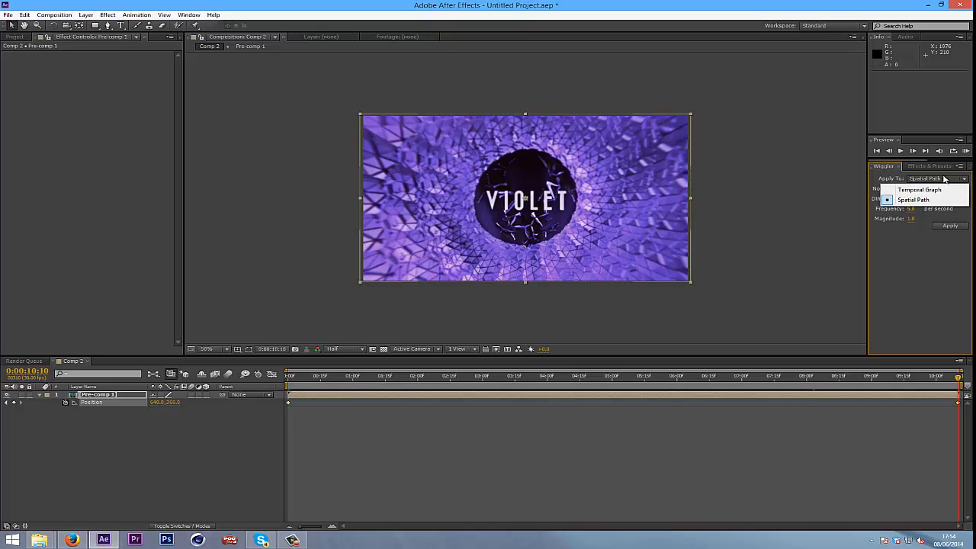
pyautogui.click(932, 199)
pyautogui.click(933, 190)
pyautogui.click(933, 197)
pyautogui.click(932, 199)
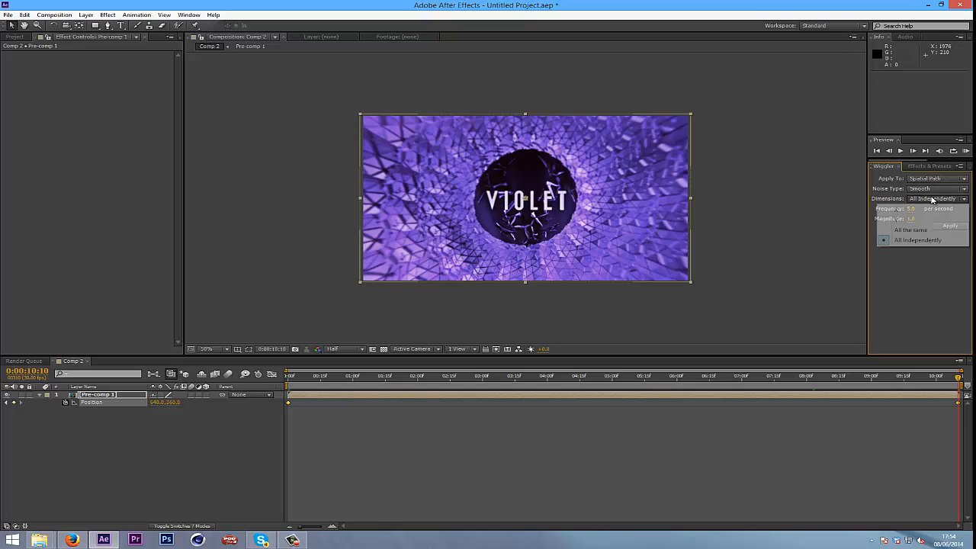
pyautogui.click(932, 198)
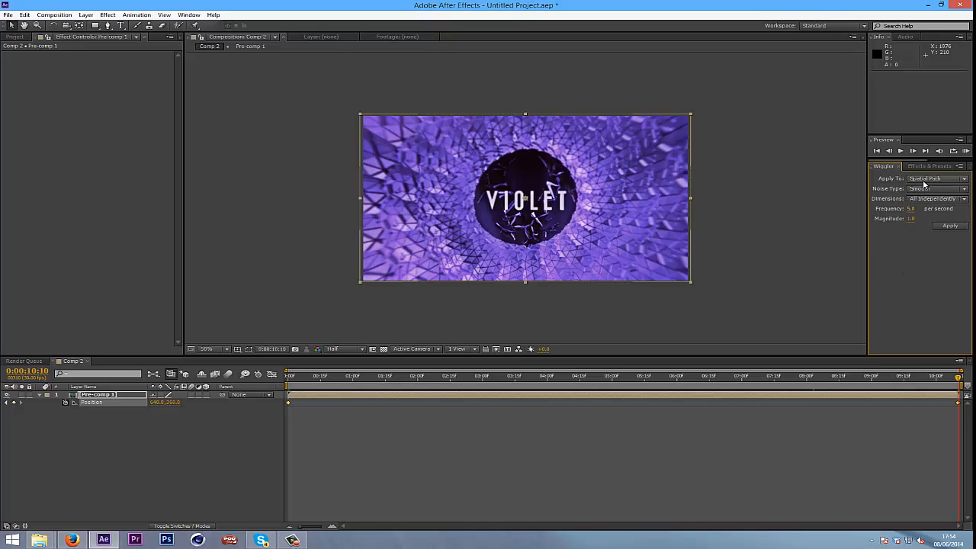
pyautogui.click(925, 183)
pyautogui.click(921, 197)
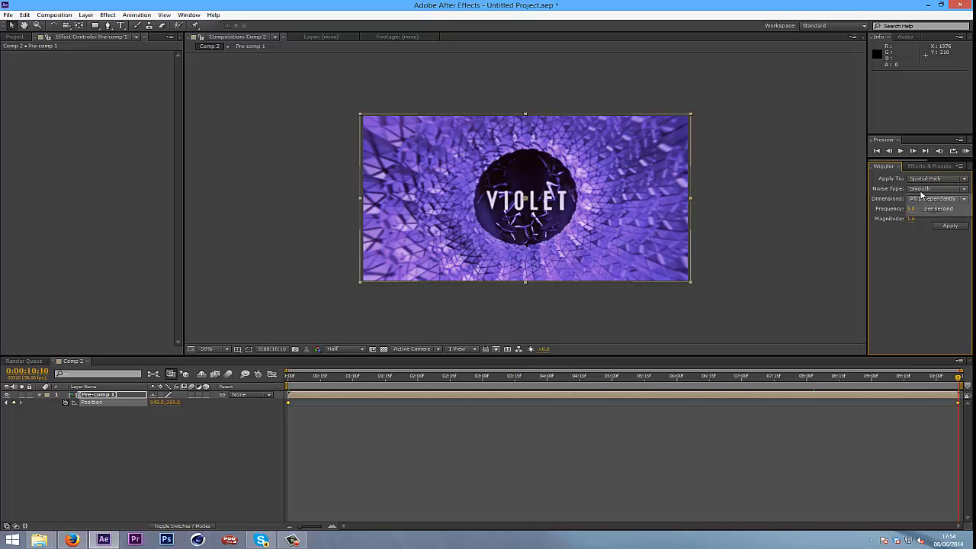
# Review the Wiggler's Apply To, Noise Type and Dimensions choices, keeping Spatial Path, Smooth and All Independently selected
pyautogui.click(931, 180)
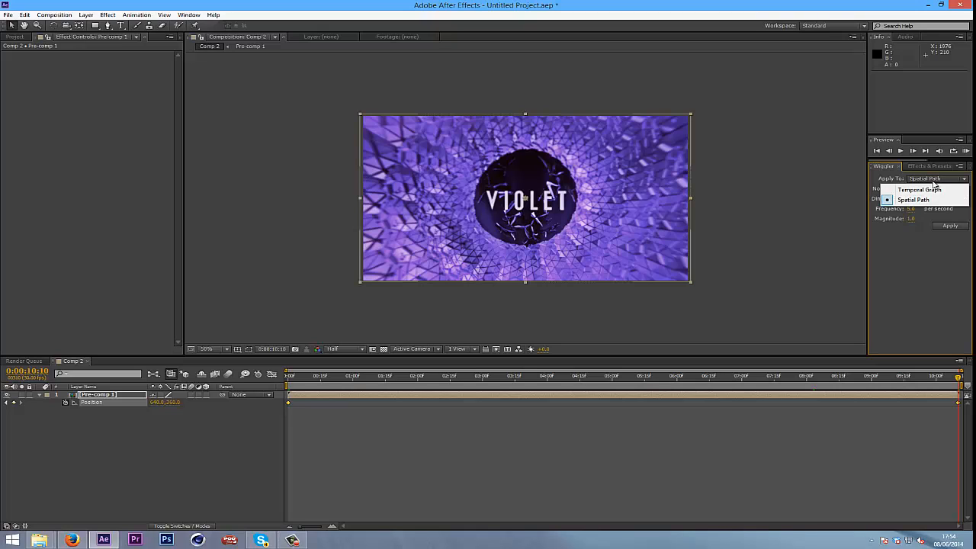
pyautogui.click(936, 183)
pyautogui.click(928, 190)
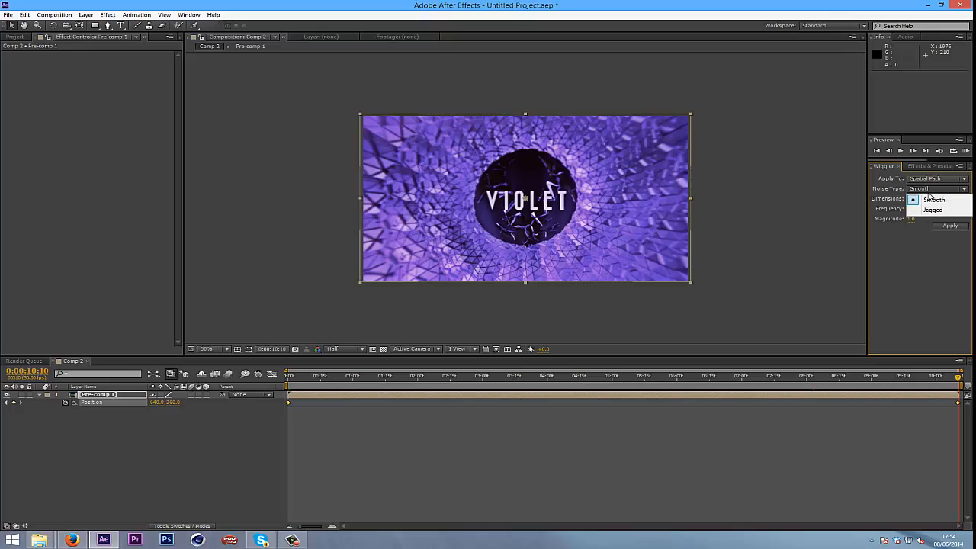
pyautogui.click(933, 198)
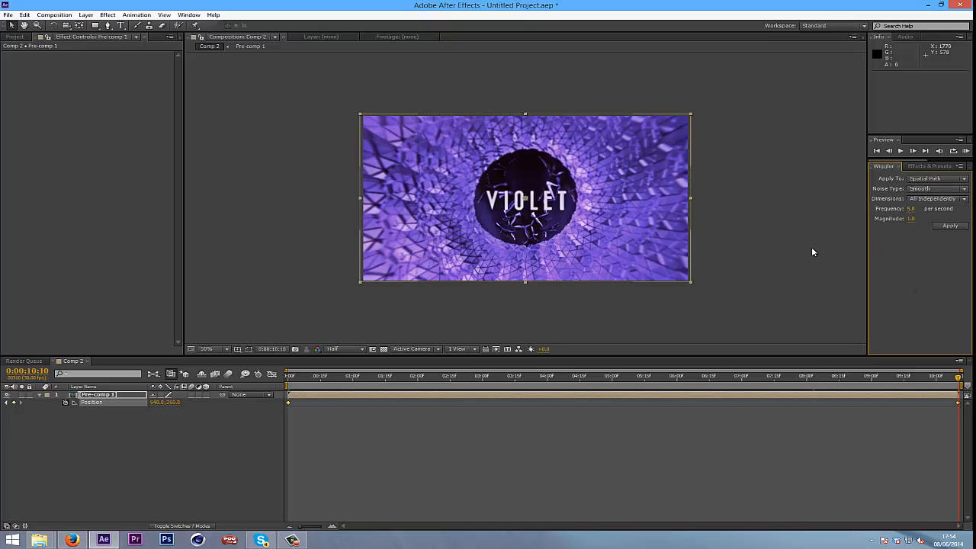
pyautogui.click(942, 198)
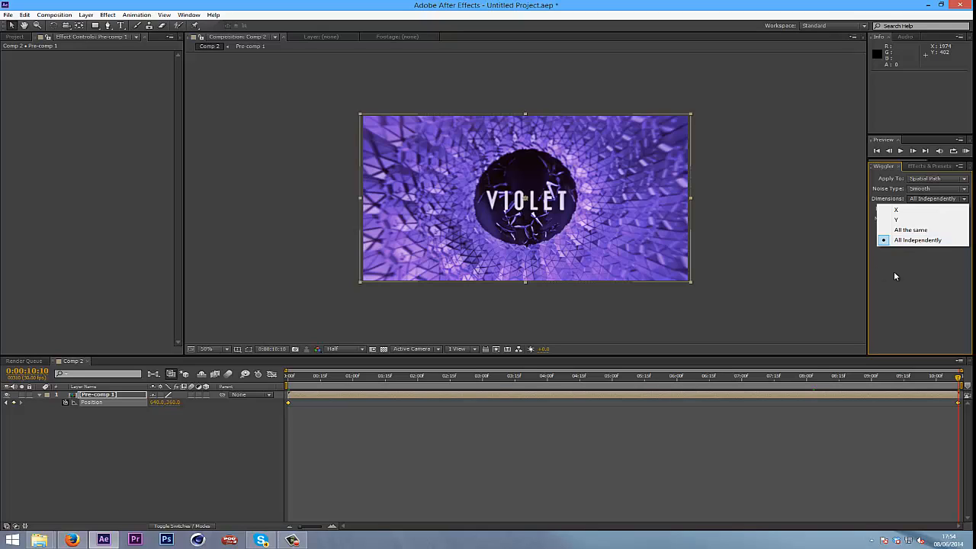
pyautogui.click(901, 241)
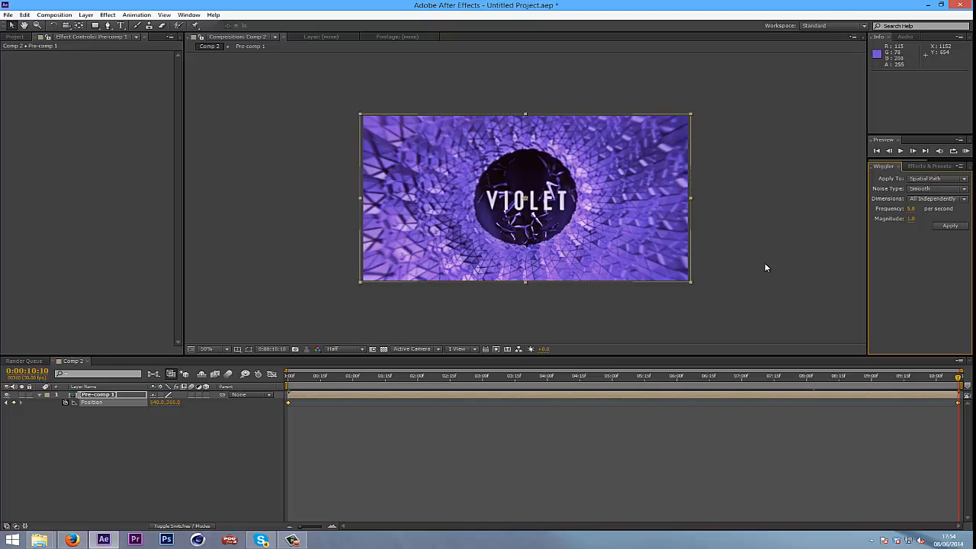
# Set the Wiggler's Magnitude to 4 and Frequency to 7 per second, and apply it to the selected Position keyframes
pyautogui.click(910, 220)
pyautogui.write('4')
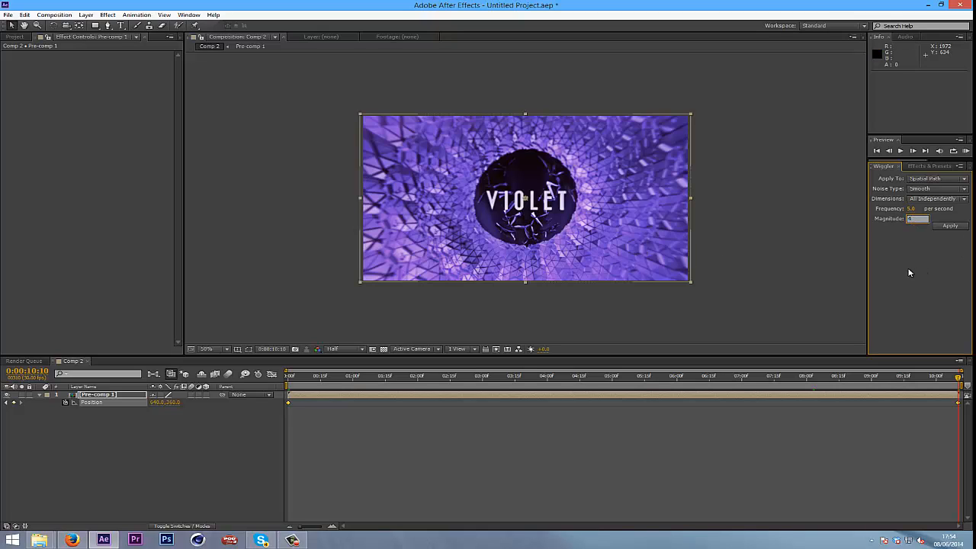
pyautogui.press('Return')
pyautogui.click(910, 209)
pyautogui.write('7')
pyautogui.press('Return')
pyautogui.click(953, 225)
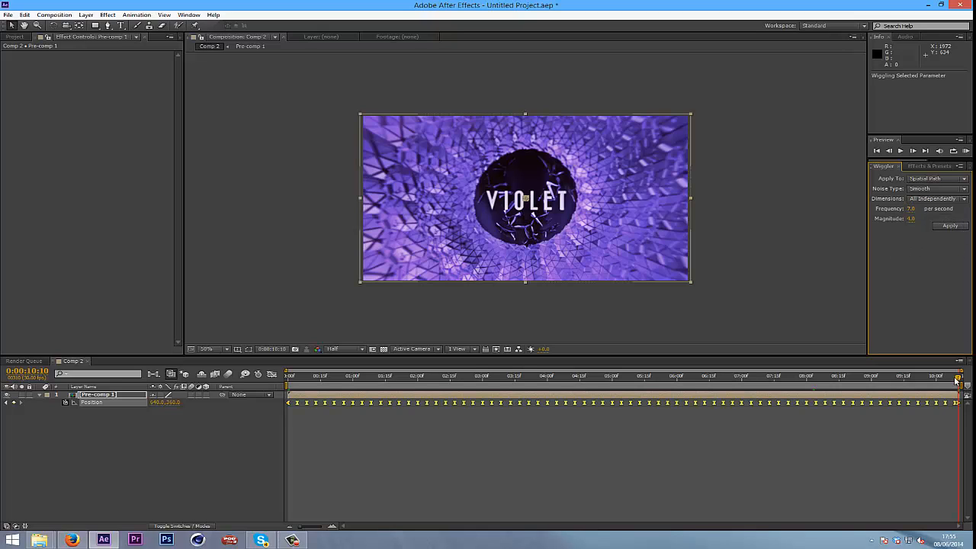
# Play back parts of Comp 2 and zoom the view to examine the camera shake and the frame edges
pyautogui.moveTo(958, 378)
pyautogui.mouseDown()
pyautogui.moveTo(665, 389)
pyautogui.moveTo(446, 372)
pyautogui.moveTo(955, 377)
pyautogui.mouseUp()
pyautogui.moveTo(920, 404); pyautogui.dragTo(459, 385)
pyautogui.press('space')
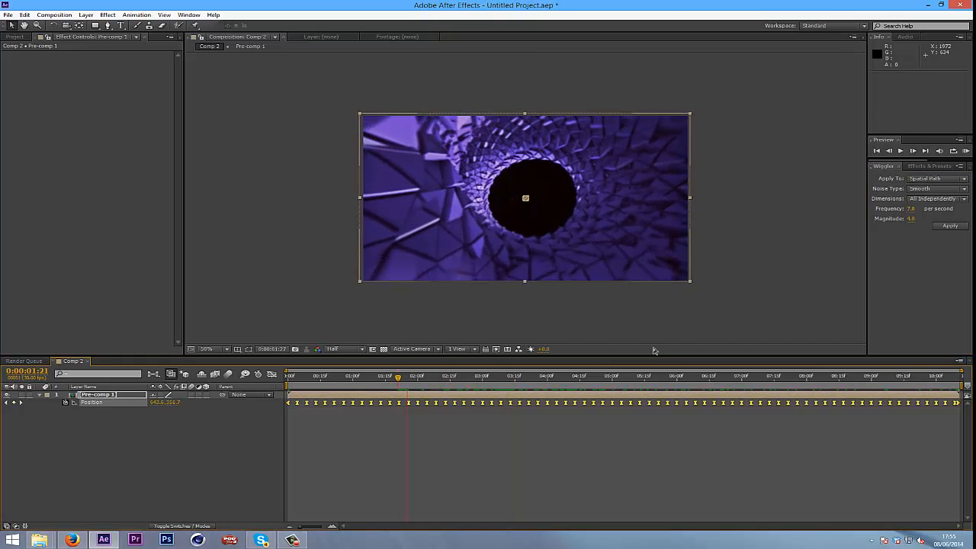
pyautogui.click(685, 345)
pyautogui.press('space')
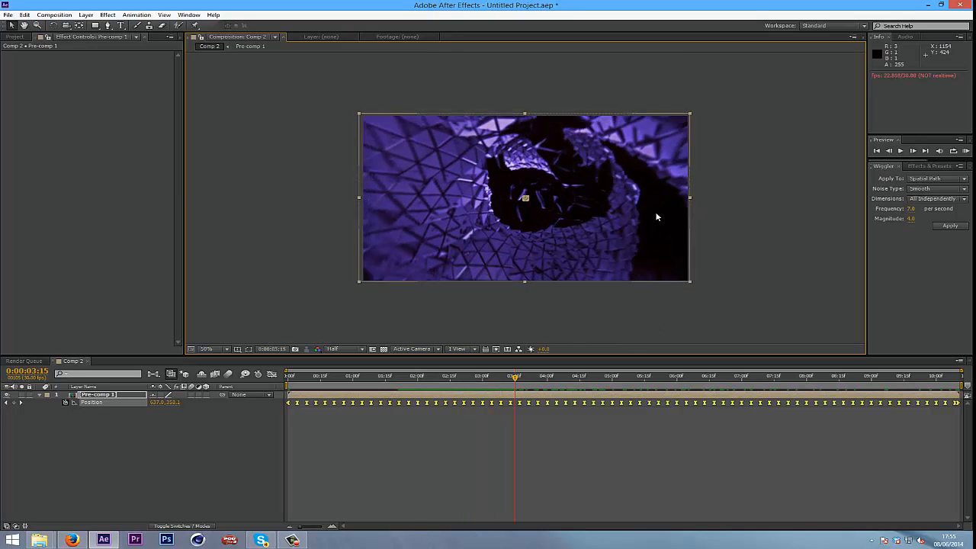
pyautogui.moveTo(515, 378); pyautogui.dragTo(418, 378)
pyautogui.press('/')
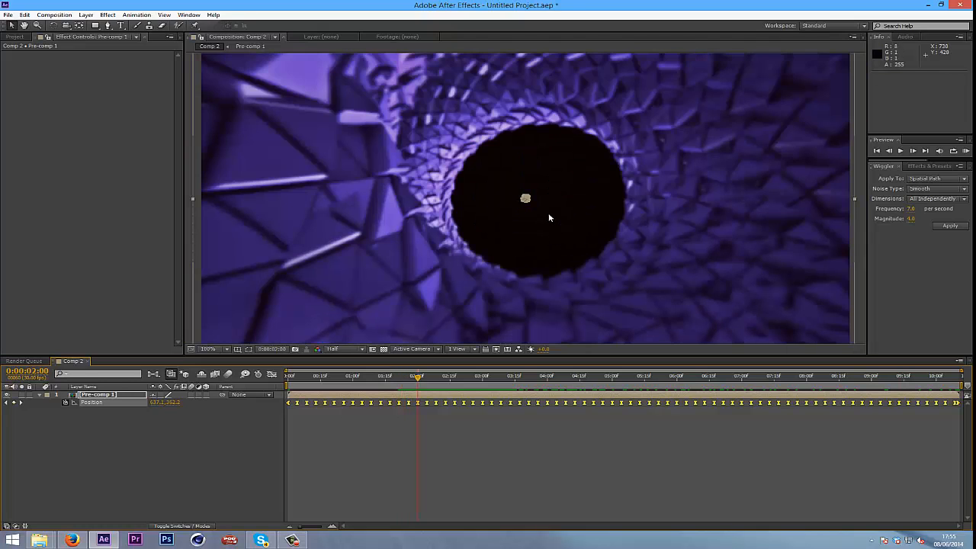
pyautogui.press(',')
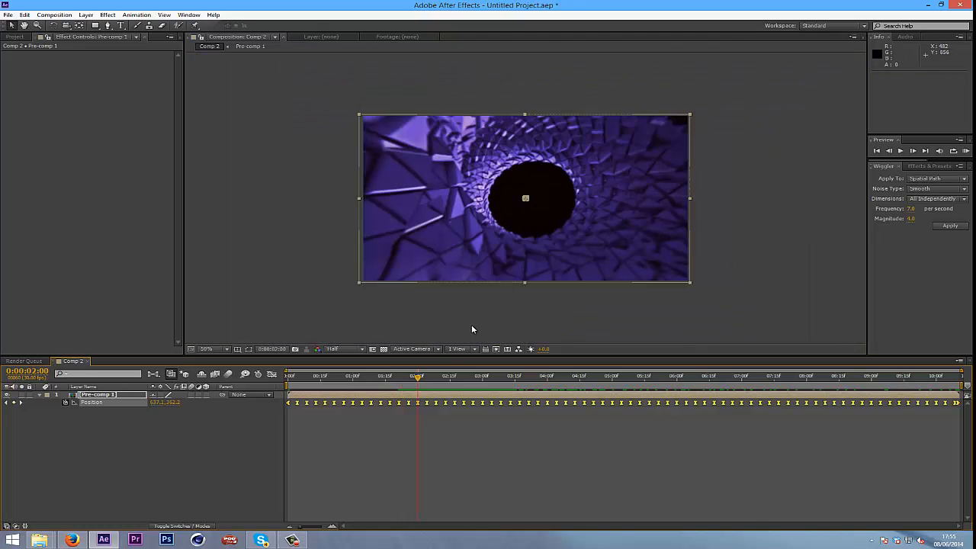
pyautogui.press('space')
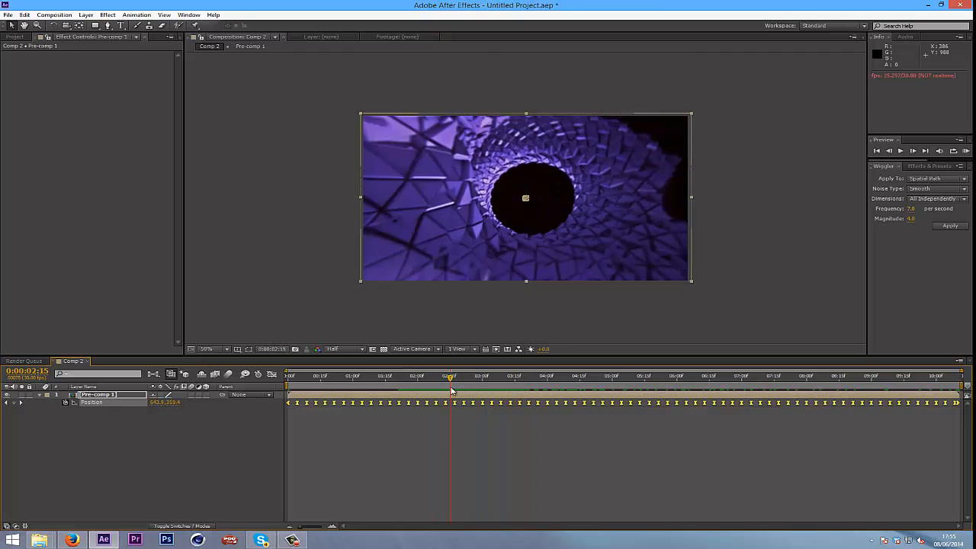
pyautogui.press('space')
# Try the Pre-comp 1 layer's Scale at 100% to check the frame edges, and return it to 102%
pyautogui.press('s')
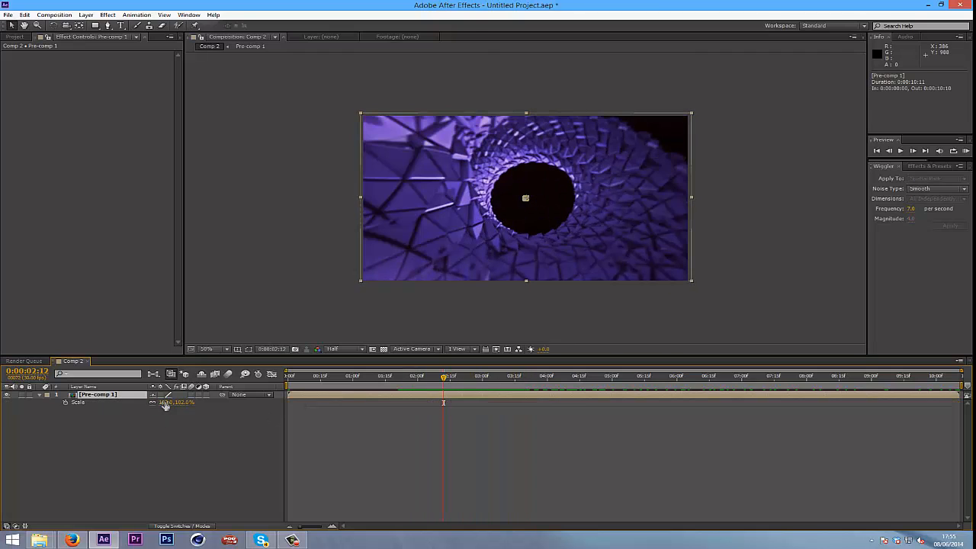
pyautogui.click(164, 403)
pyautogui.write('100')
pyautogui.press('Return')
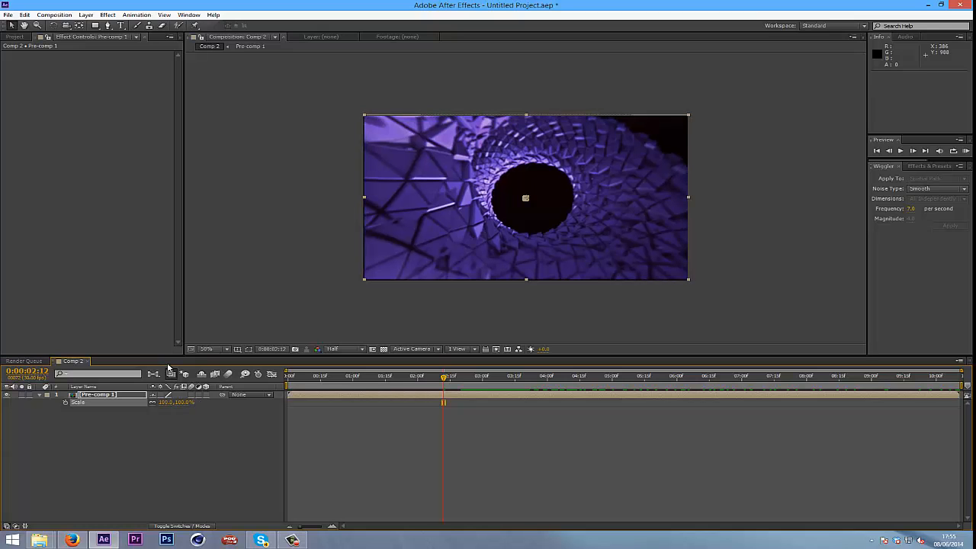
pyautogui.click(418, 314)
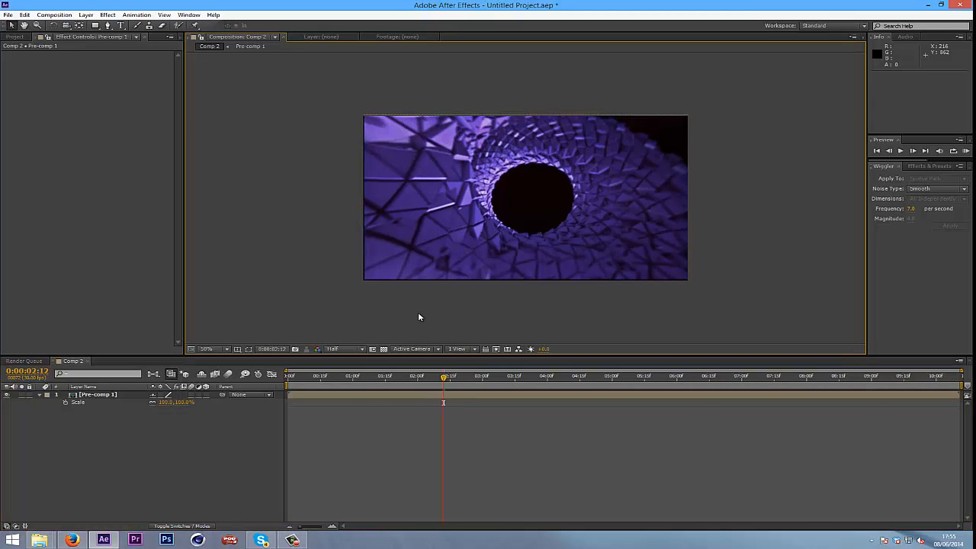
pyautogui.moveTo(447, 376); pyautogui.dragTo(673, 385)
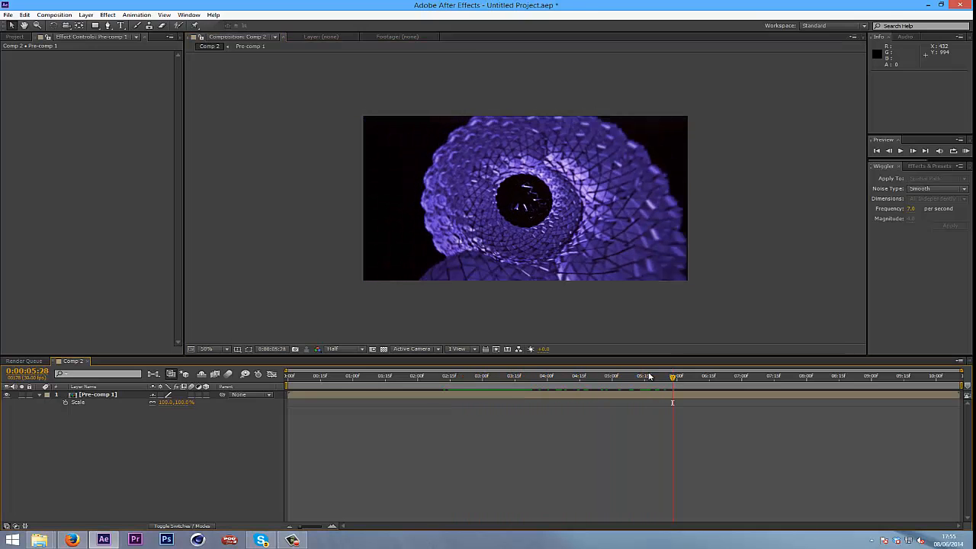
pyautogui.click(160, 403)
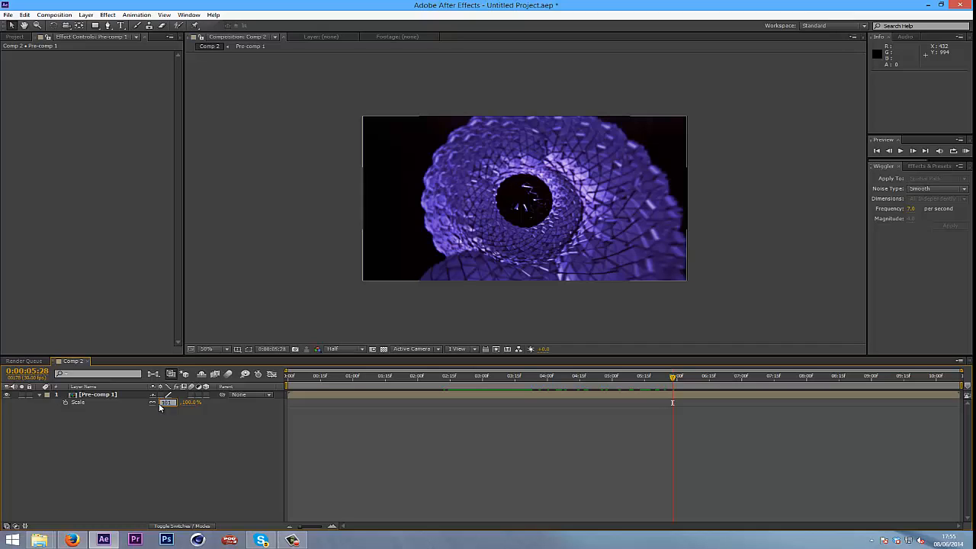
pyautogui.write('102')
pyautogui.press('Return')
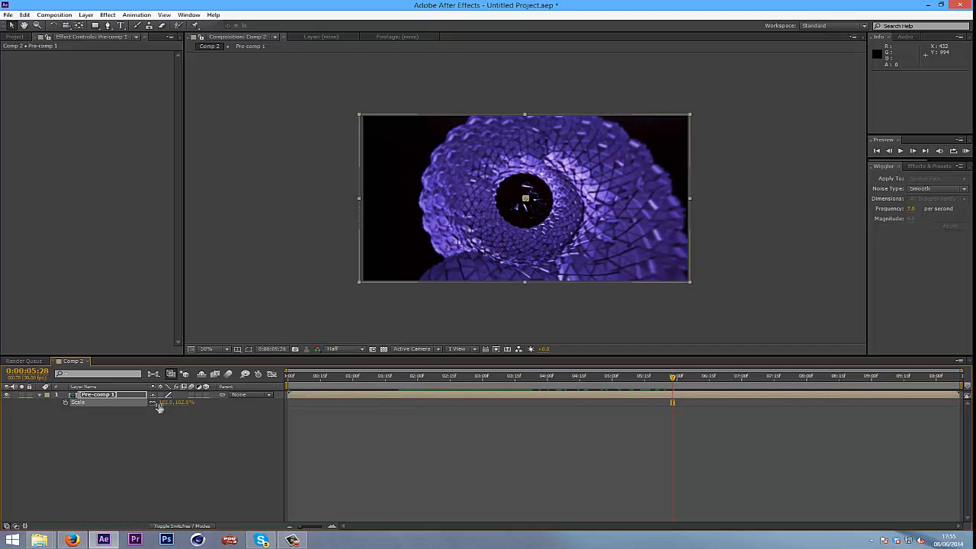
# Play Comp 2 from 0:00:01:23 to examine the shake with the layer enlarged
pyautogui.moveTo(541, 385); pyautogui.dragTo(403, 381)
pyautogui.press('space')
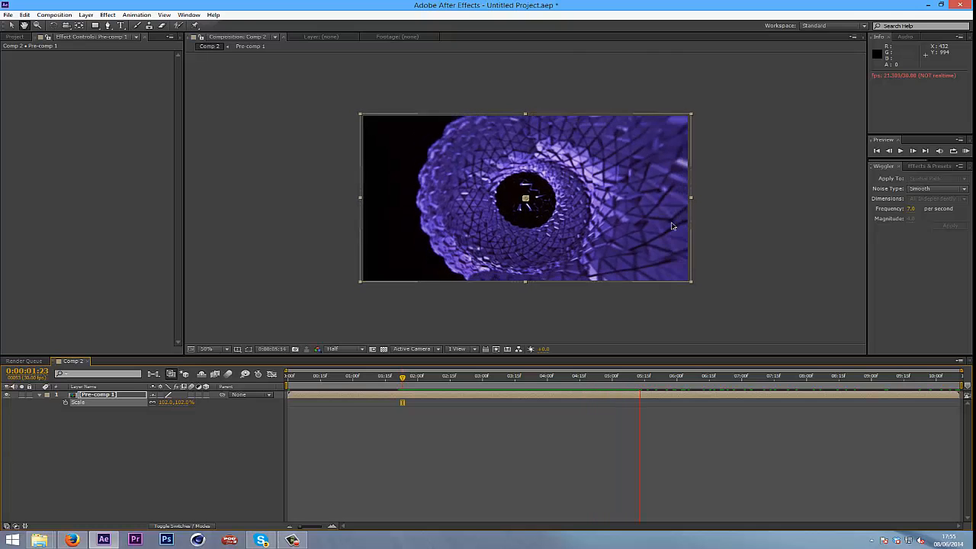
pyautogui.press('space')
pyautogui.moveTo(623, 387); pyautogui.dragTo(529, 388)
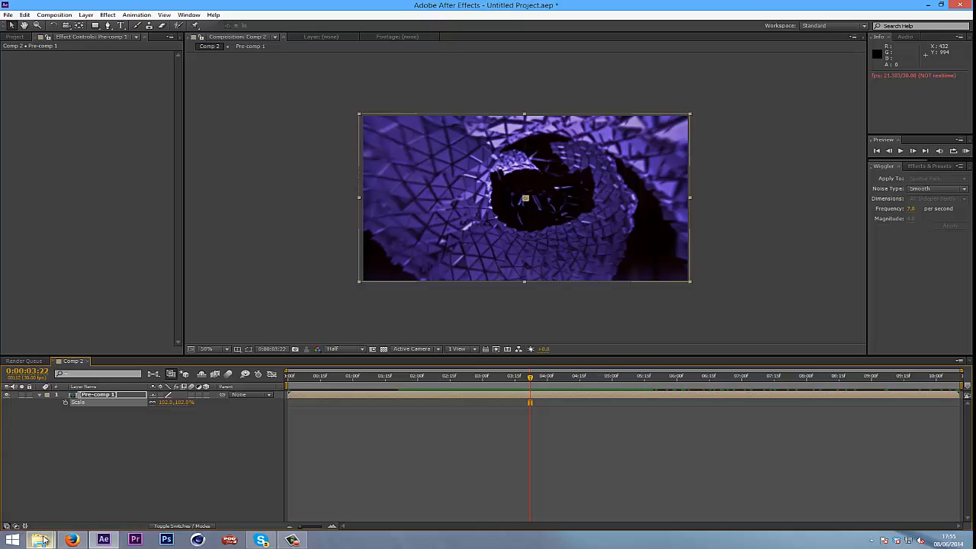
# Switch to File Explorer and open the Graphics folder on the Data (E:) drive
pyautogui.moveTo(42, 538)
pyautogui.click(65, 487)
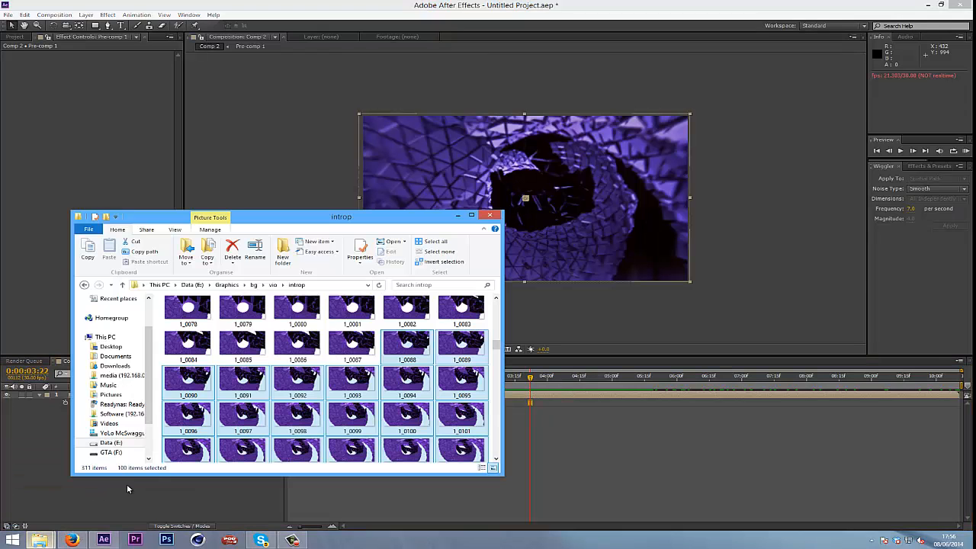
pyautogui.click(114, 442)
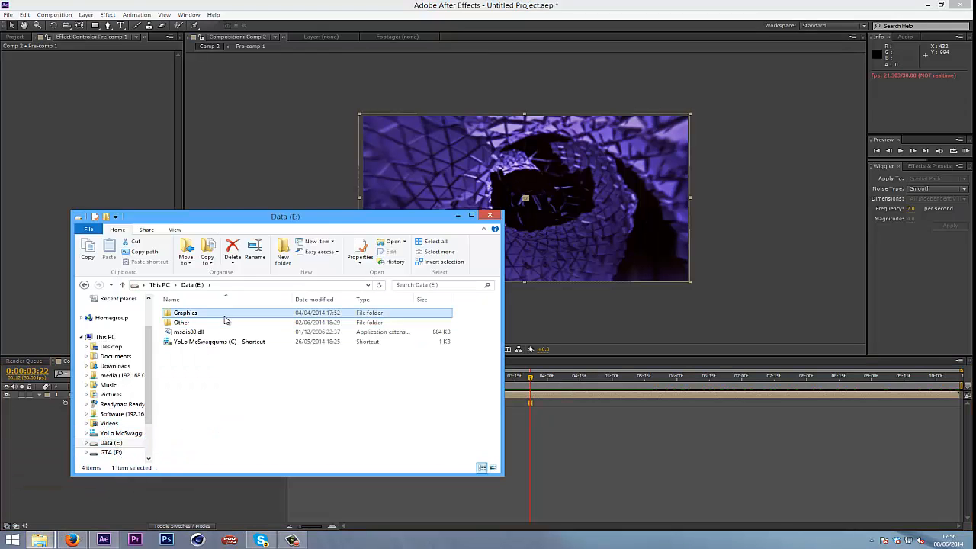
pyautogui.doubleClick(185, 312)
pyautogui.doubleClick(207, 431)
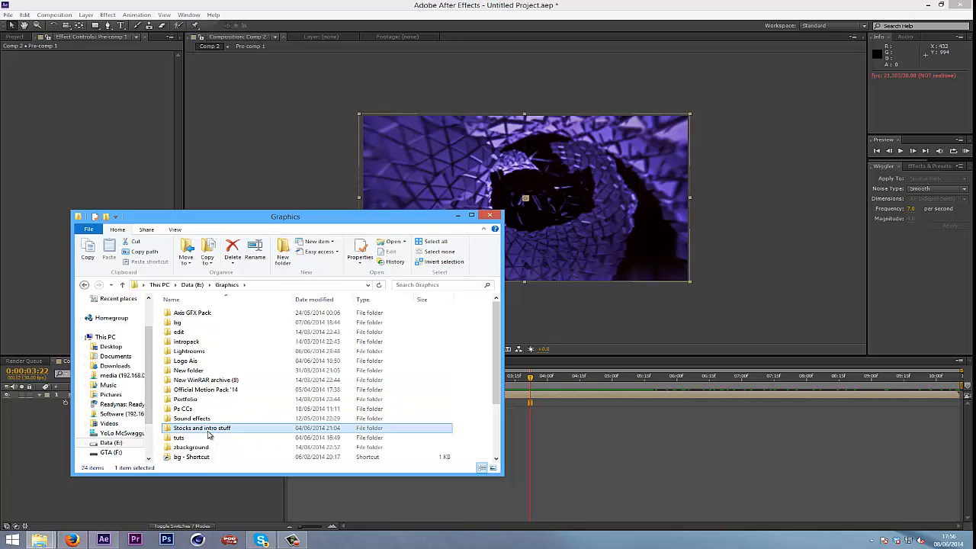
pyautogui.click(192, 363)
pyautogui.click(197, 341)
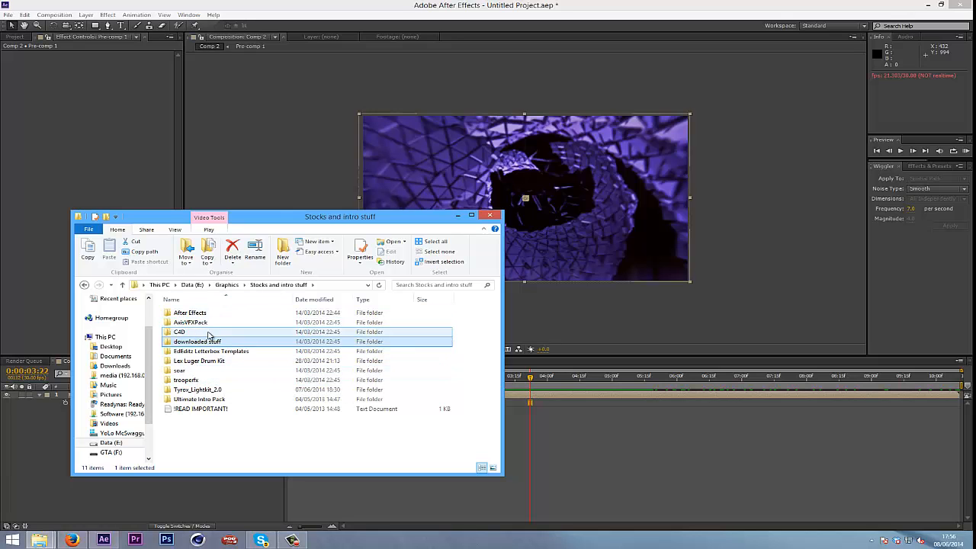
pyautogui.click(229, 284)
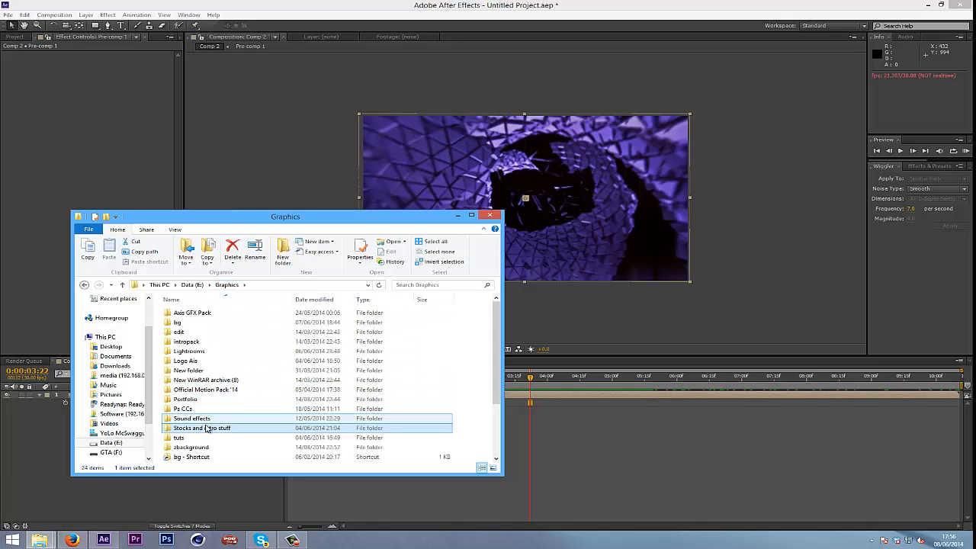
# Open the Letterbox bars folder inside Official Motion Pack '14 and move its window clear of the project's file list
pyautogui.click(191, 333)
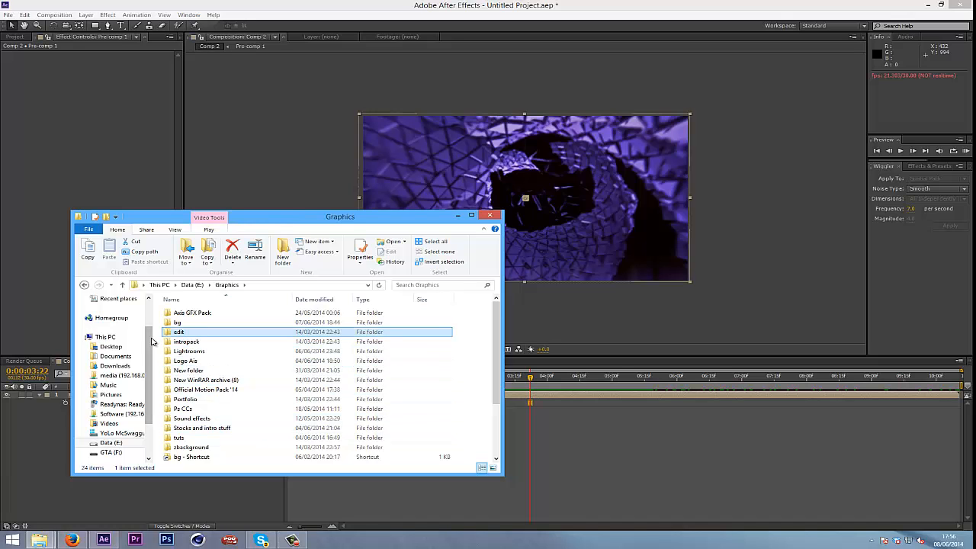
pyautogui.press('o')
pyautogui.press('Return')
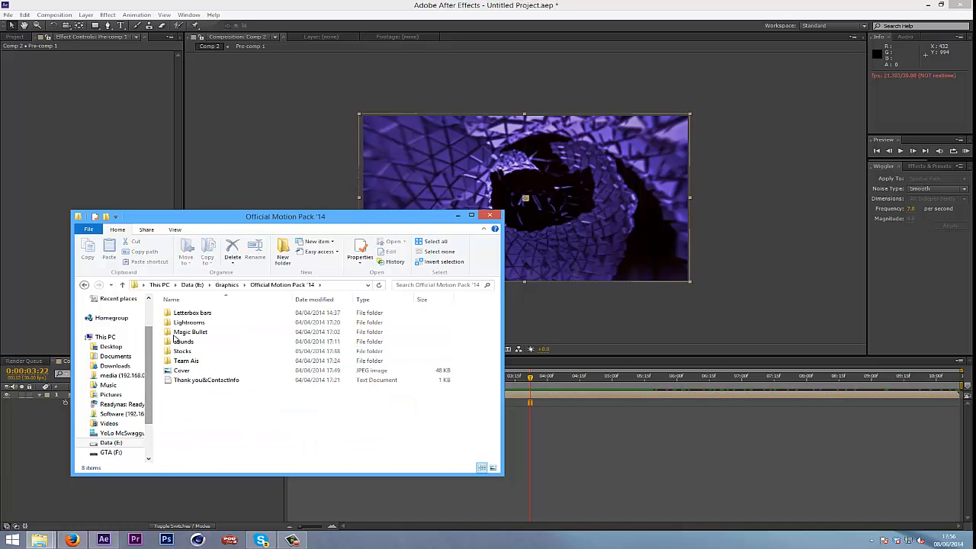
pyautogui.doubleClick(219, 317)
pyautogui.moveTo(313, 227); pyautogui.dragTo(560, 122)
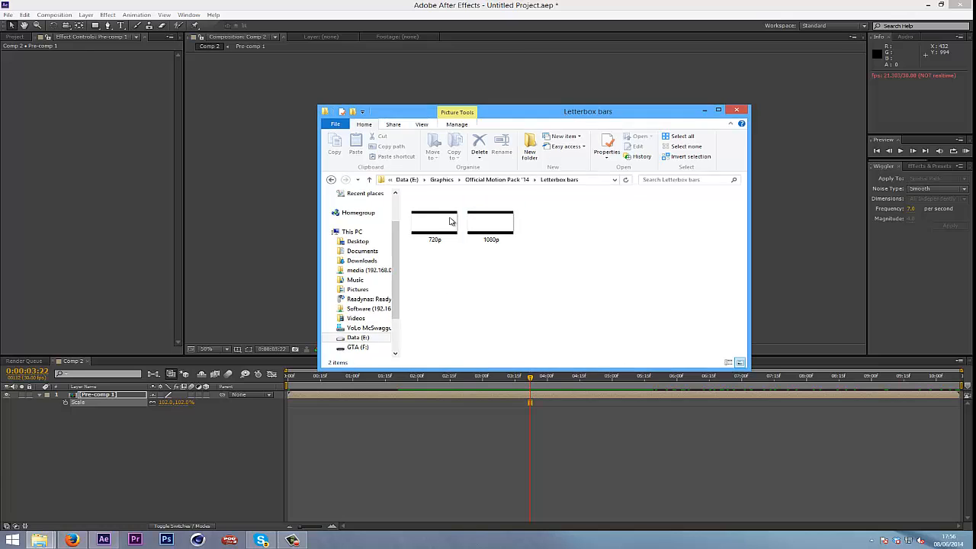
# Import 720p.png from the Letterbox bars folder into the After Effects project and place it above Pre-comp 1 in Comp 2
pyautogui.click(19, 37)
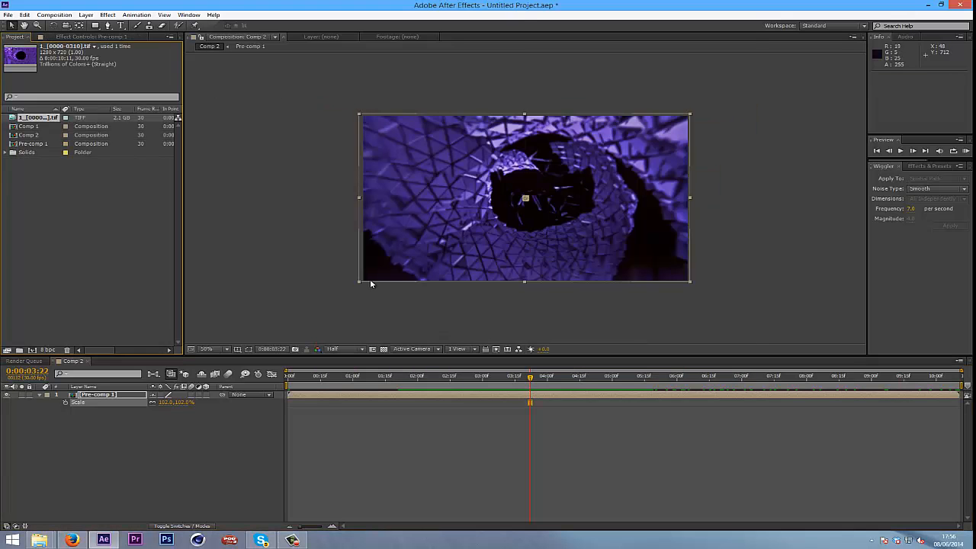
pyautogui.hotkey('alt', 'Tab')
pyautogui.moveTo(438, 229); pyautogui.dragTo(146, 250)
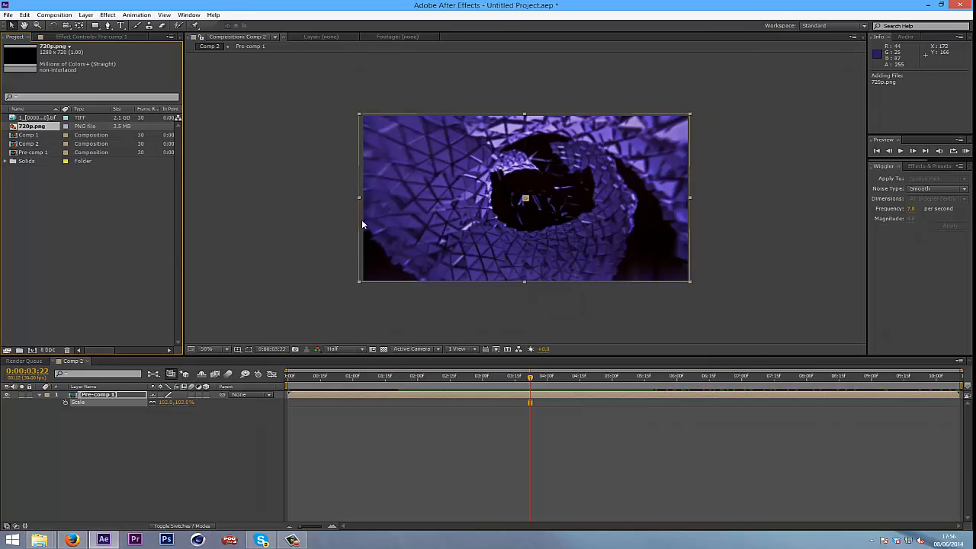
pyautogui.moveTo(31, 126); pyautogui.dragTo(84, 395)
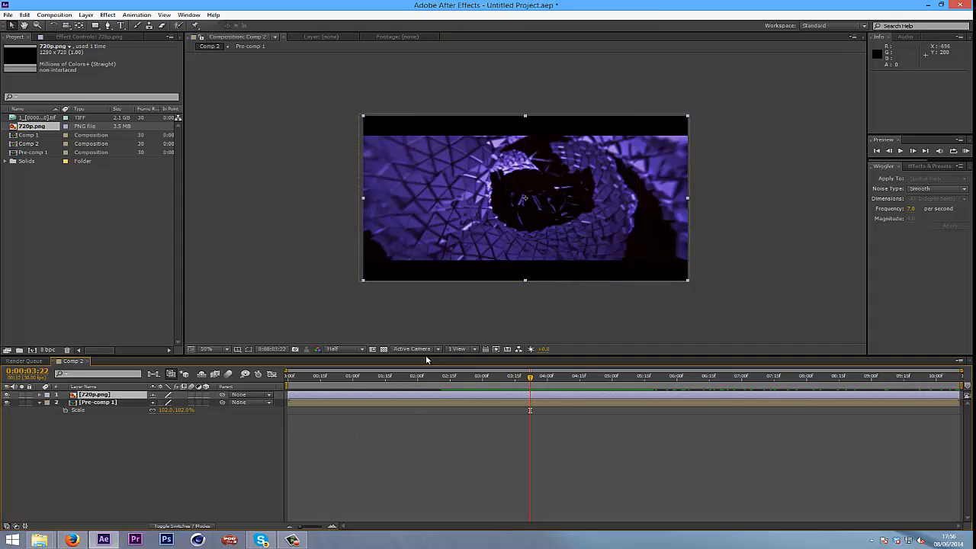
# Try squashing the 720p.png letterbox layer vertically to about 38% scale at 0:00:05:06
pyautogui.moveTo(530, 379); pyautogui.dragTo(625, 378)
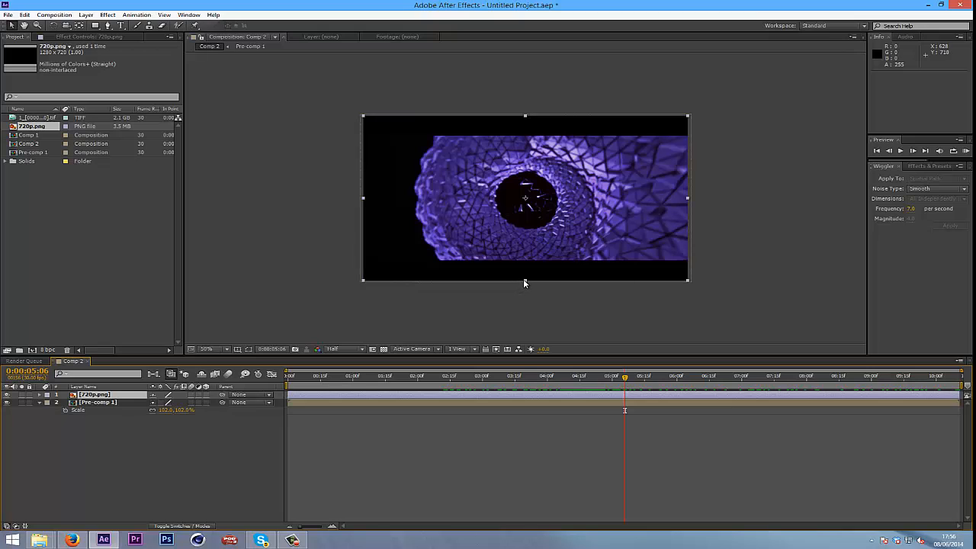
pyautogui.moveTo(525, 280); pyautogui.dragTo(539, 231)
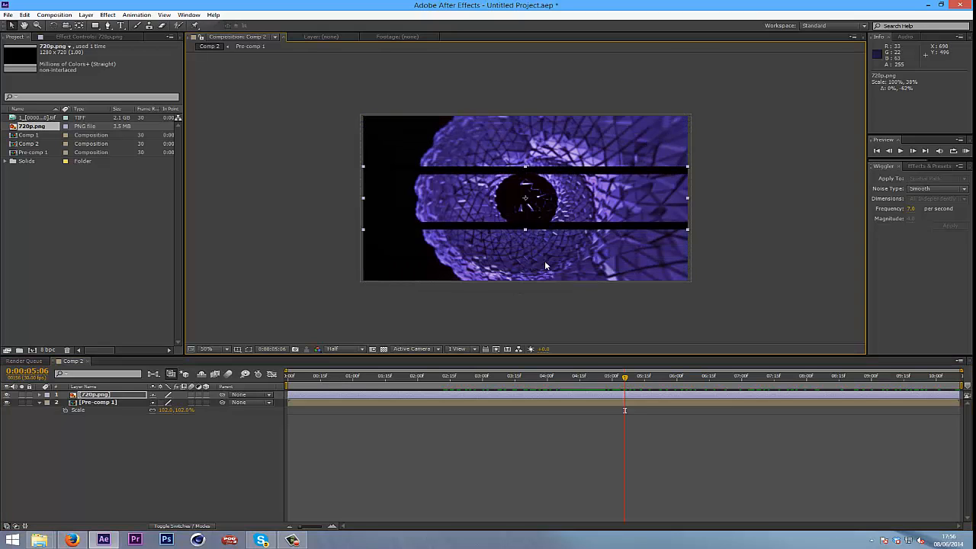
pyautogui.hotkey('ctrl', 'z')
pyautogui.hotkey('ctrl', 'z')
# Restore the 720p.png letterbox layer to its full height and move the current time to 0:00:03:19
pyautogui.moveTo(623, 377); pyautogui.dragTo(523, 396)
pyautogui.click(107, 395)
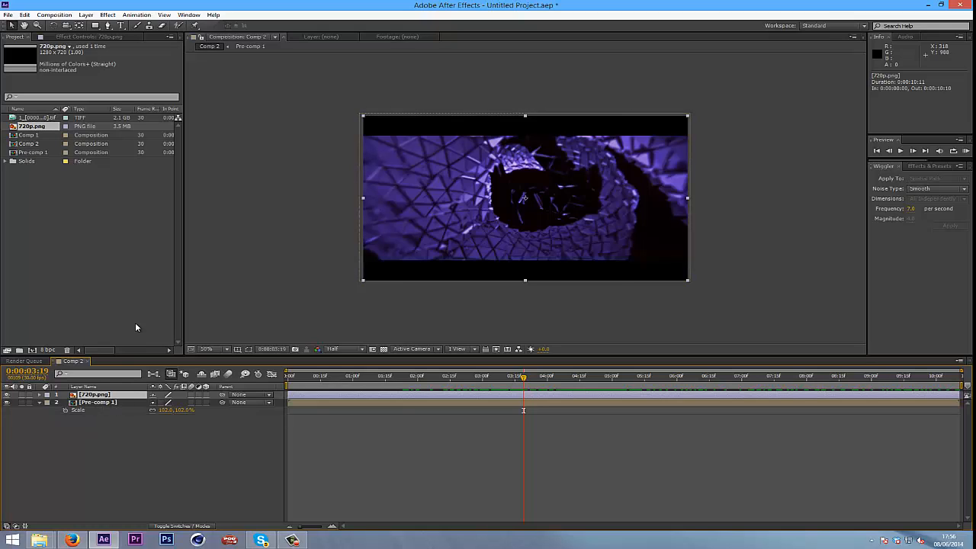
pyautogui.rightClick(152, 407)
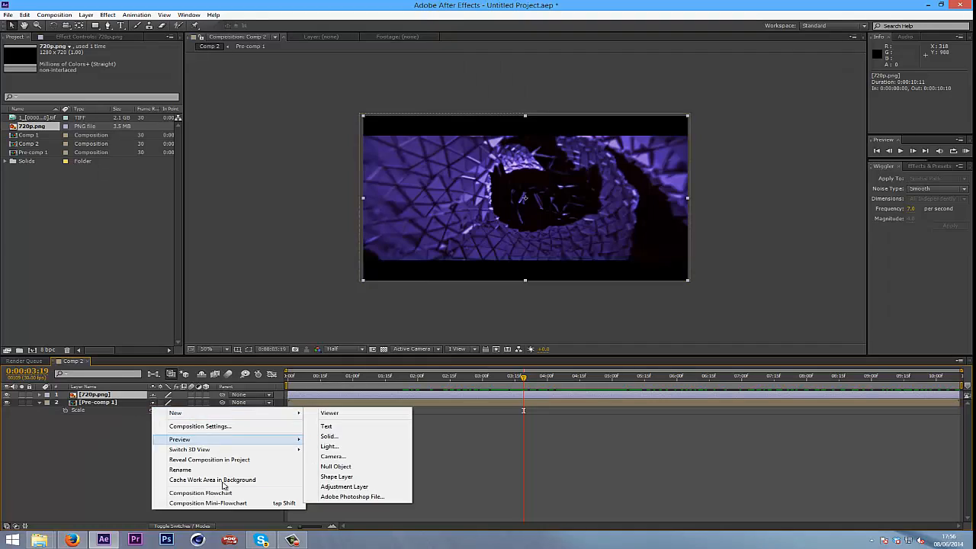
pyautogui.click(401, 462)
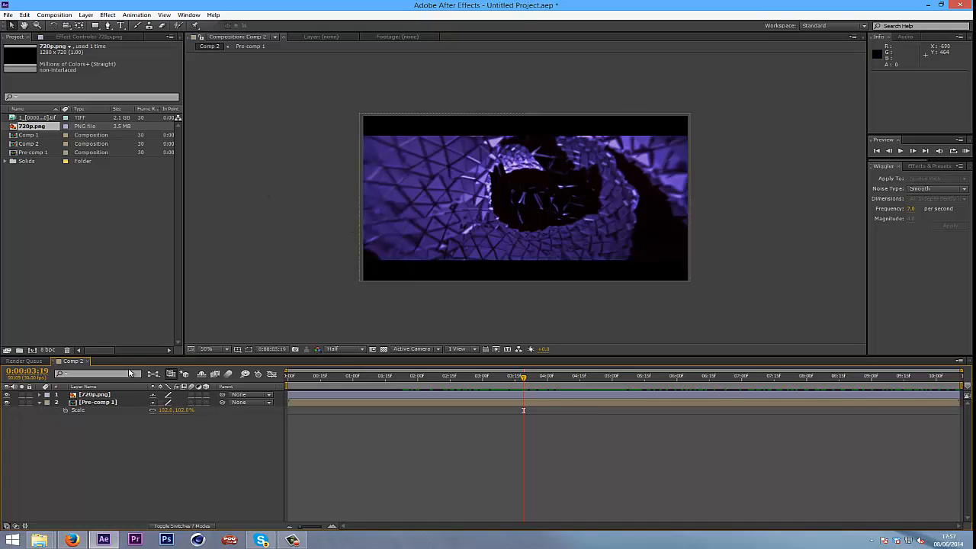
pyautogui.click(102, 403)
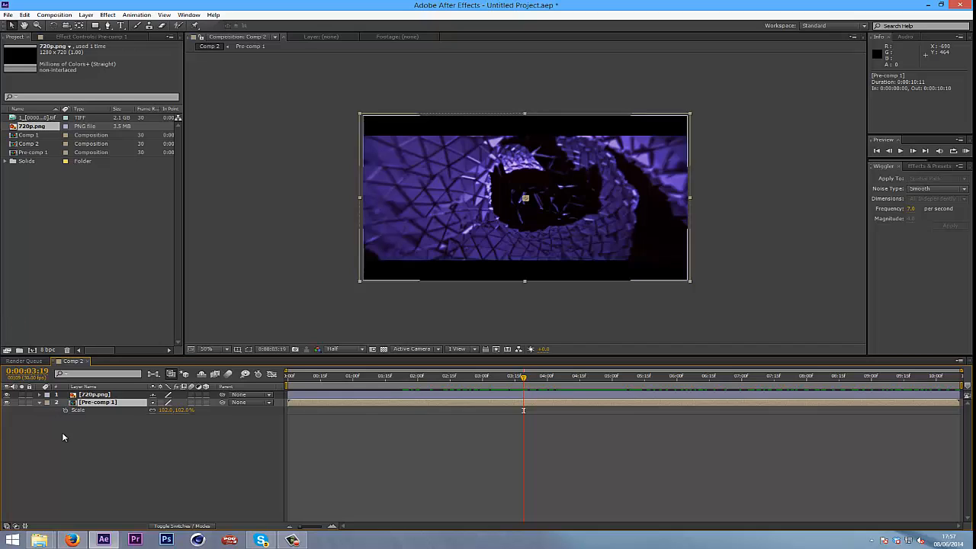
pyautogui.hotkey('ctrl', 'm')
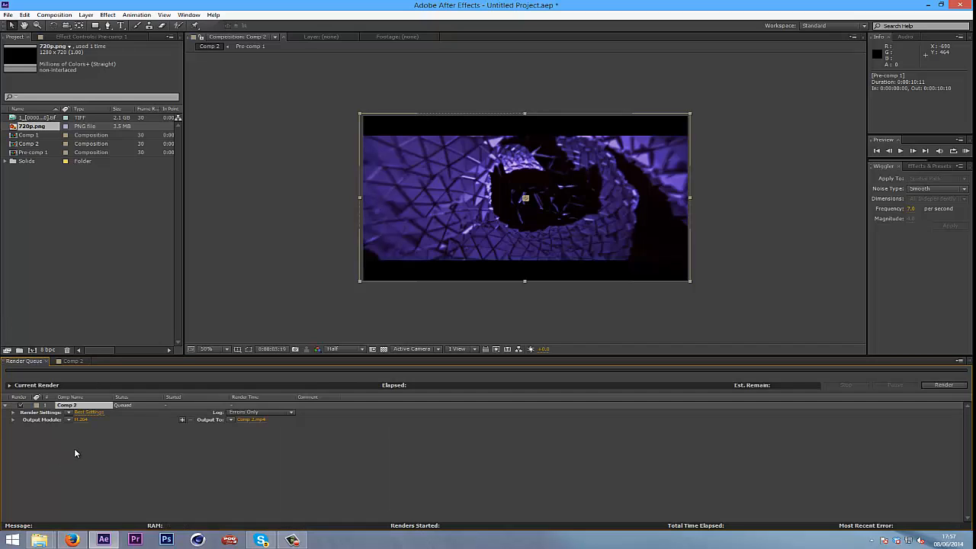
pyautogui.click(74, 362)
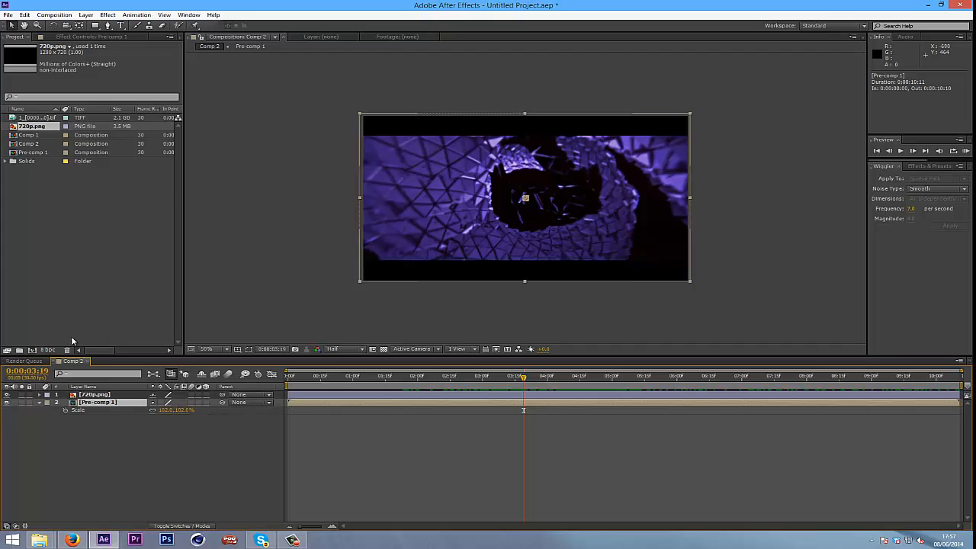
pyautogui.click(63, 14)
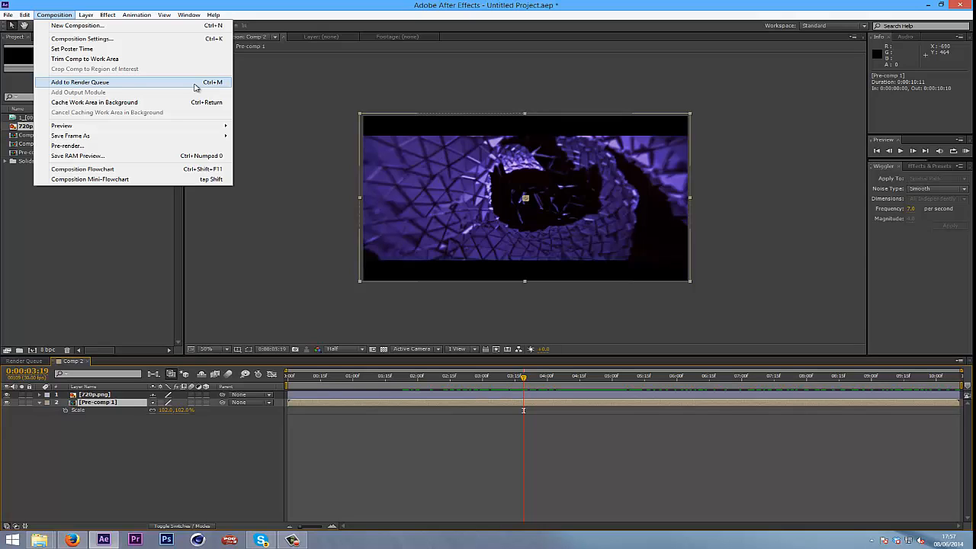
pyautogui.click(154, 296)
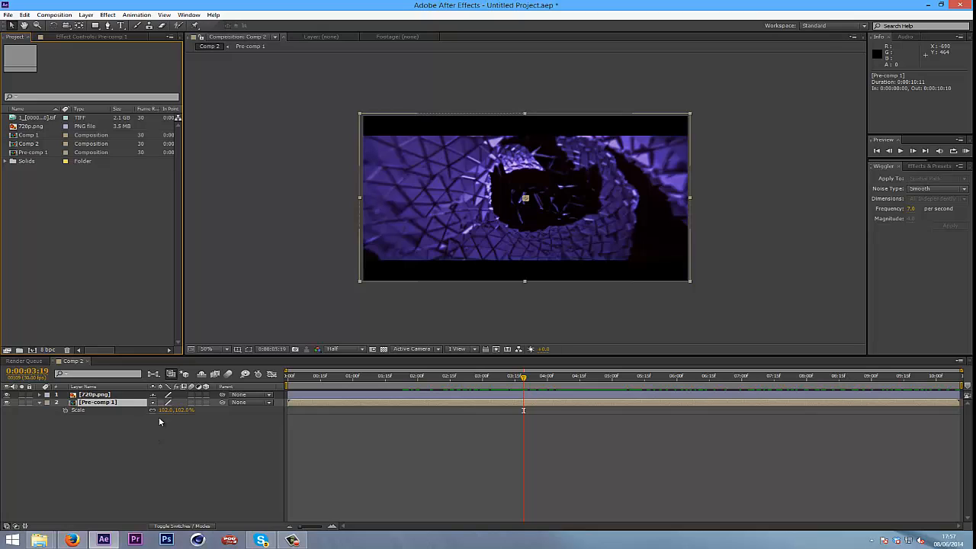
# Add Comp 2 to the render queue, open its output module settings and move the dialog clear of the letterboxed preview
pyautogui.hotkey('ctrl', 'm')
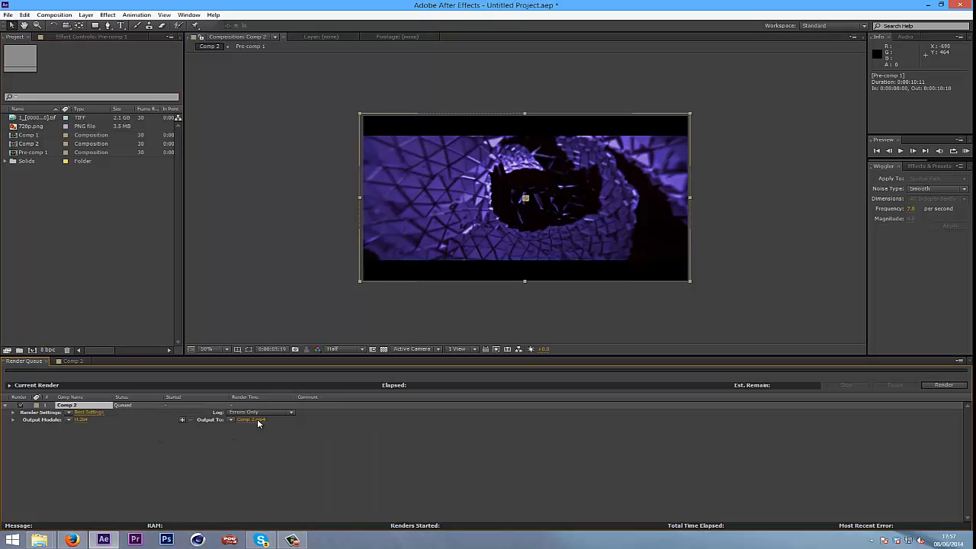
pyautogui.click(76, 419)
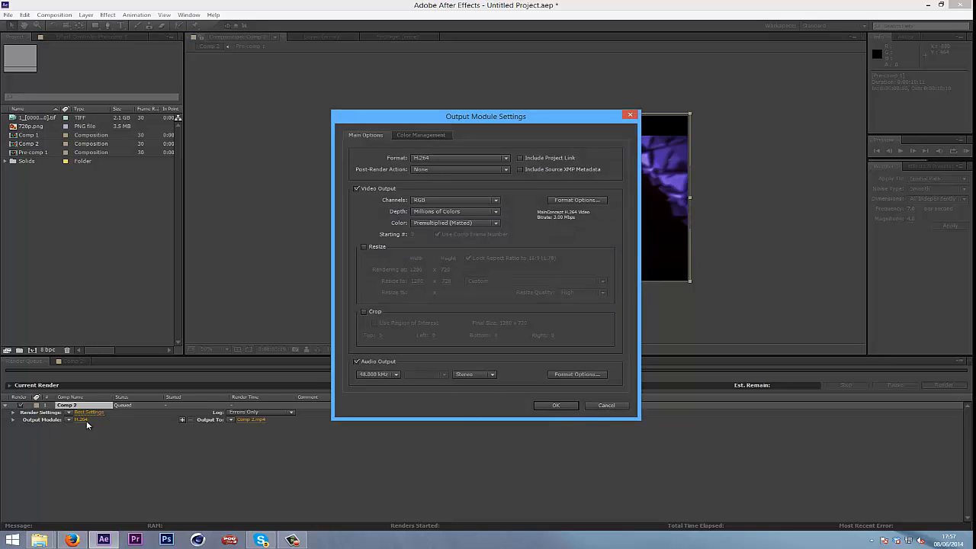
pyautogui.click(461, 158)
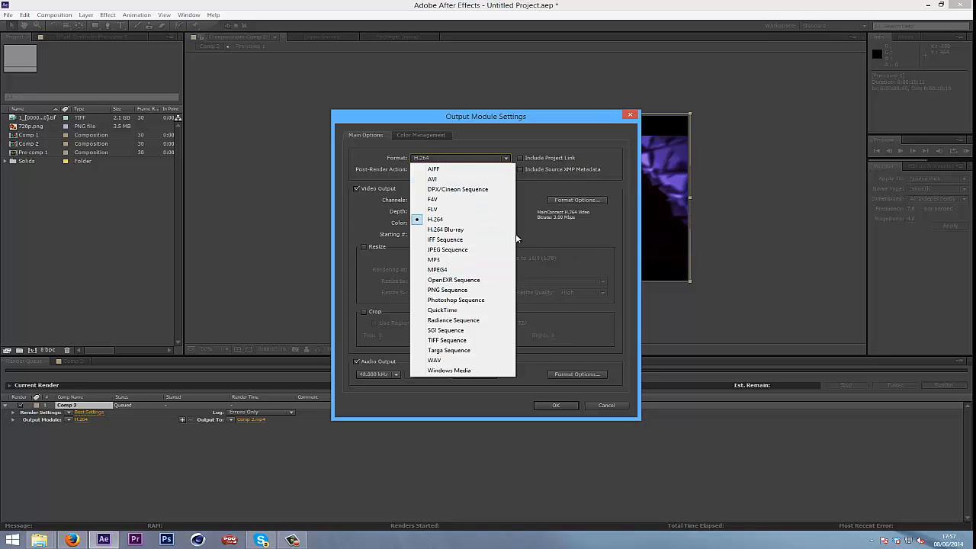
pyautogui.click(553, 234)
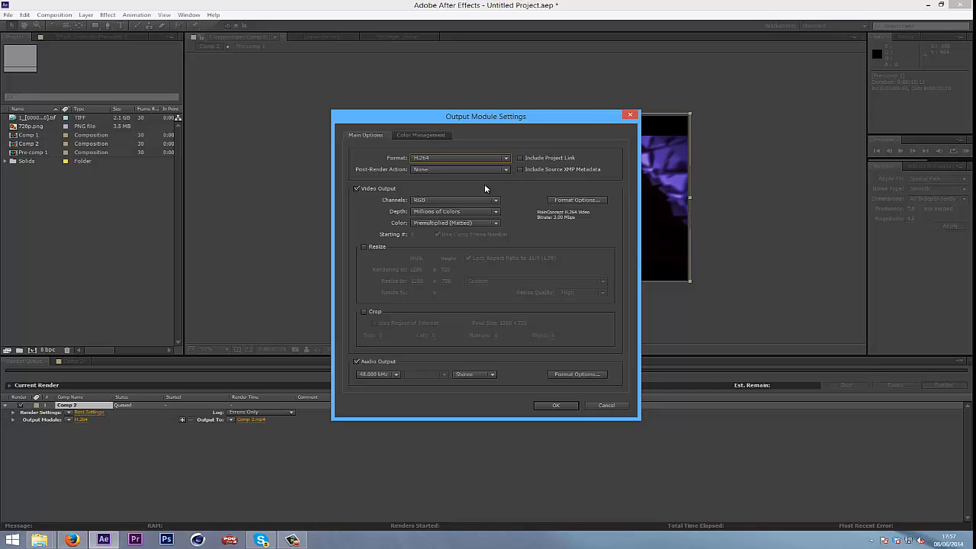
pyautogui.moveTo(492, 124); pyautogui.dragTo(419, 164)
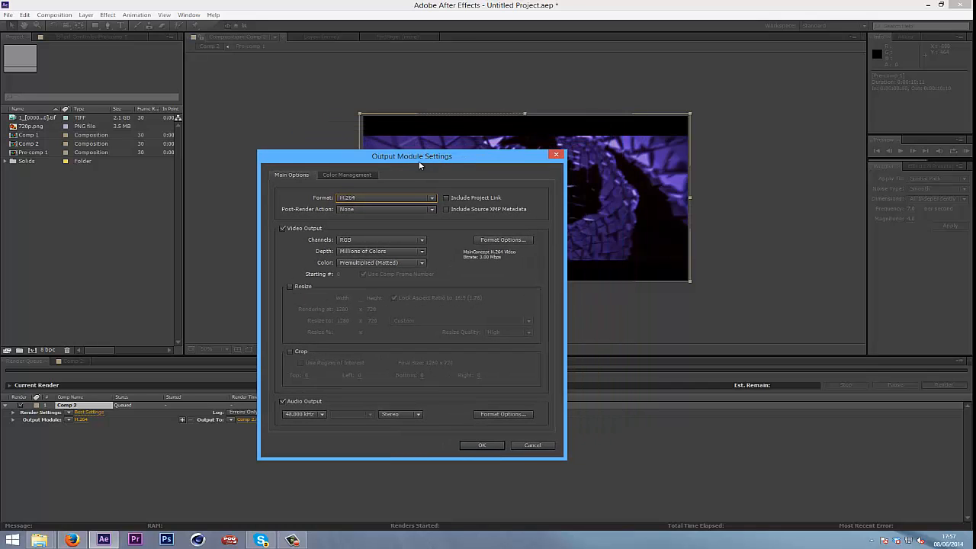
# Look through the available output formats, keeping H.264 as the format
pyautogui.click(402, 198)
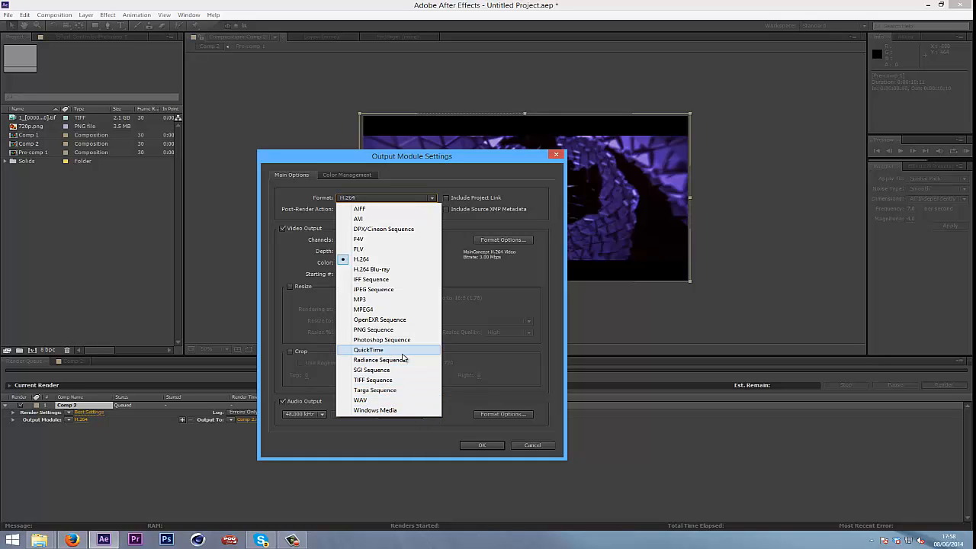
pyautogui.click(353, 434)
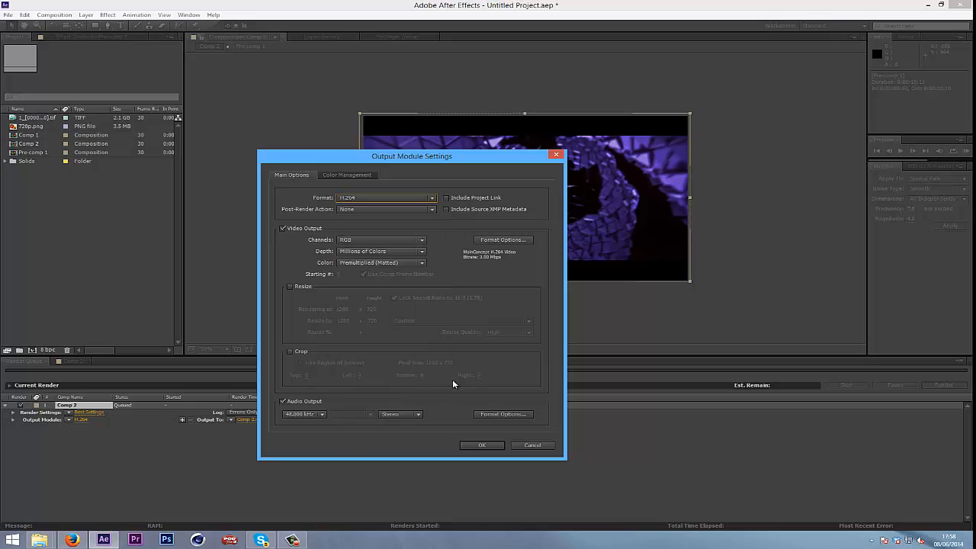
pyautogui.click(406, 198)
pyautogui.click(470, 180)
pyautogui.click(424, 199)
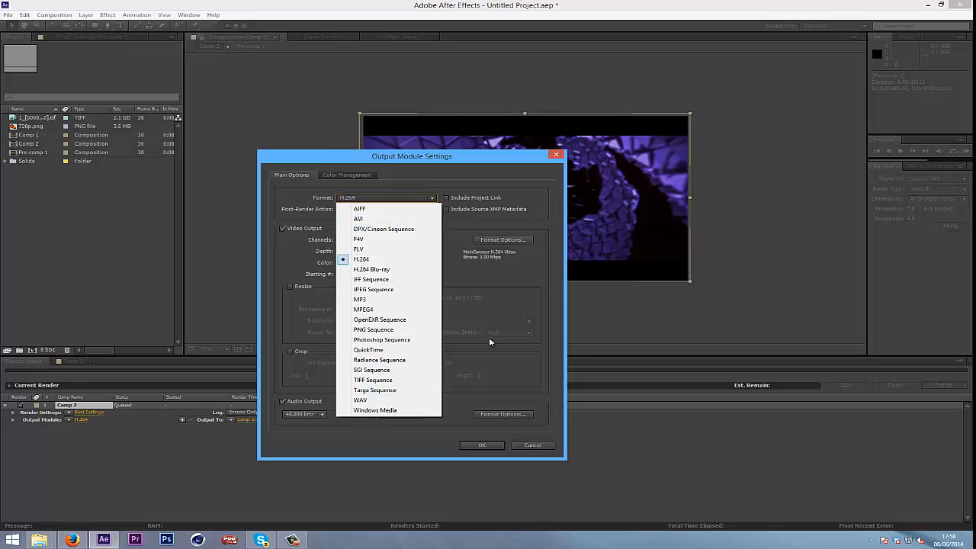
pyautogui.click(501, 289)
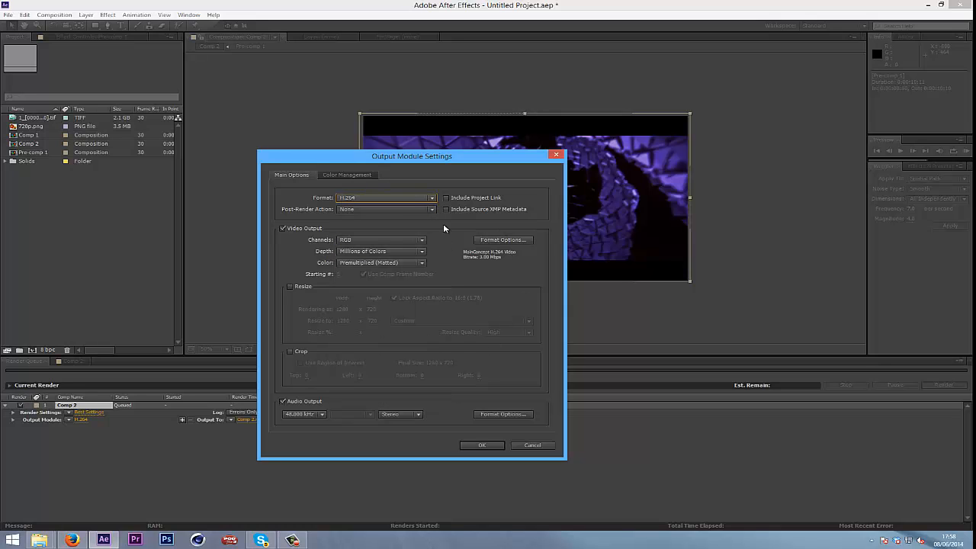
# Raise the H.264 video bitrate to 240 Mbps in the format options and accept them
pyautogui.click(513, 241)
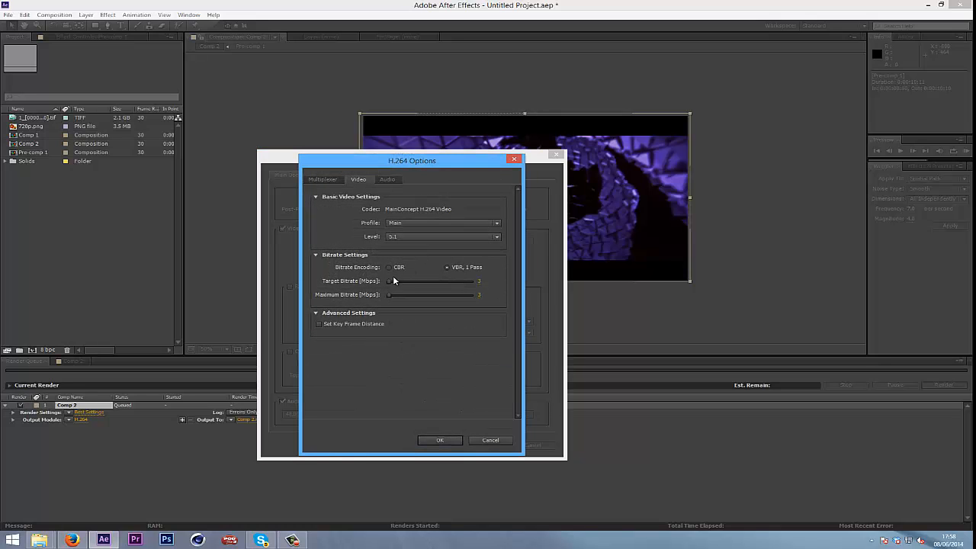
pyautogui.moveTo(387, 282); pyautogui.dragTo(483, 288)
pyautogui.click(482, 281)
pyautogui.press('Return')
pyautogui.click(481, 294)
pyautogui.moveTo(401, 281); pyautogui.dragTo(470, 282)
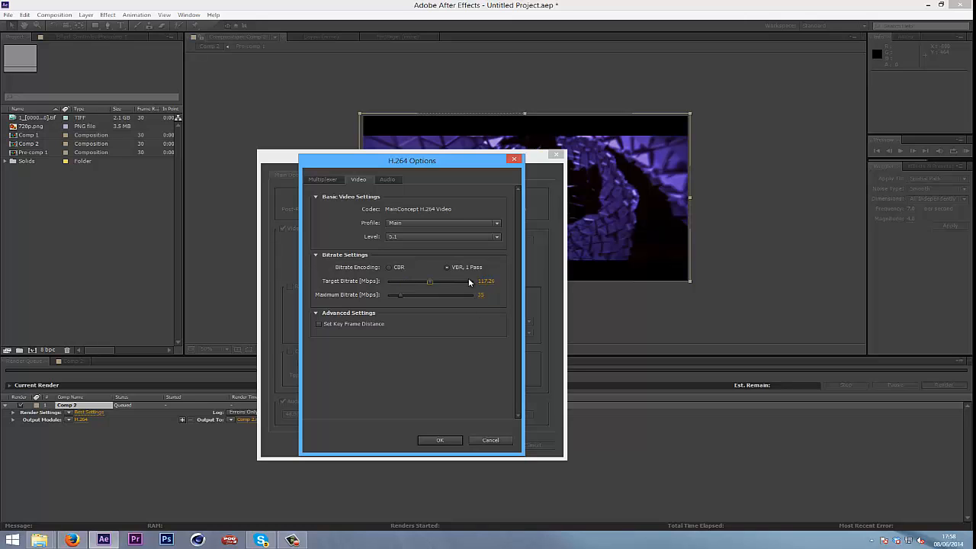
pyautogui.click(438, 438)
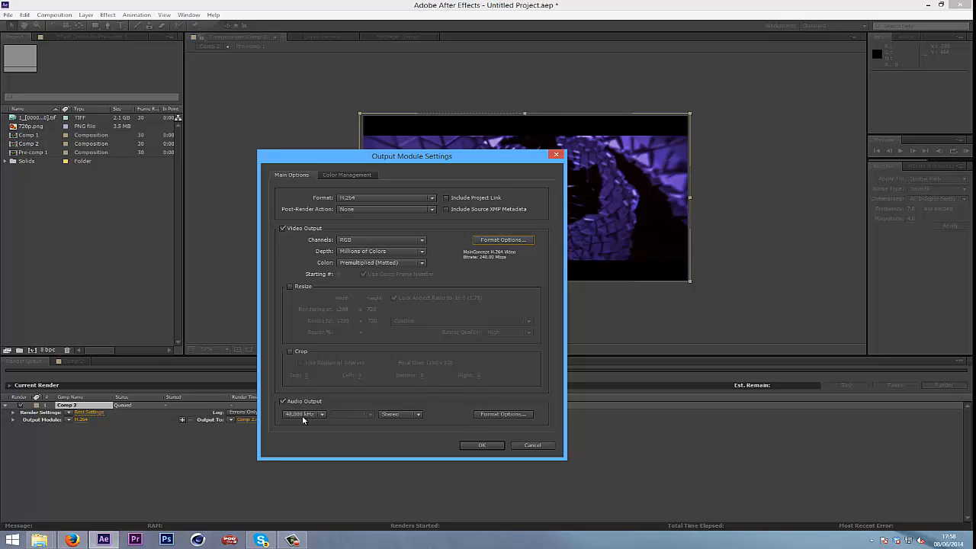
# Keep the audio sample rate at 48.000 kHz, disable audio output and accept the output module settings
pyautogui.click(305, 415)
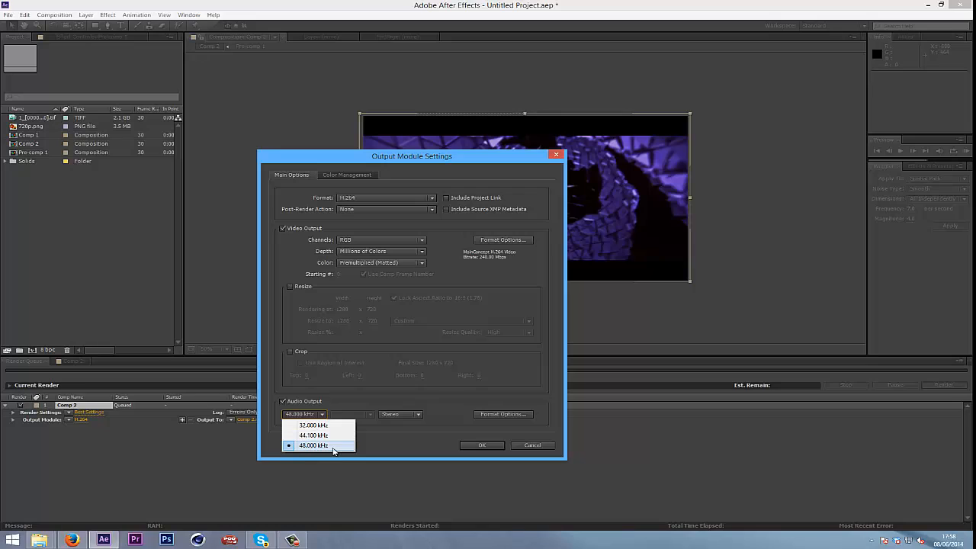
pyautogui.click(314, 445)
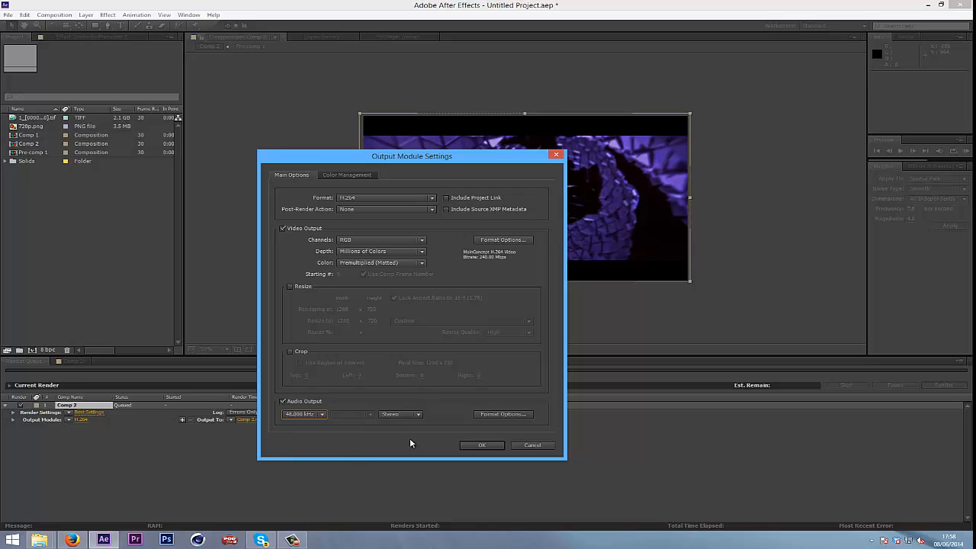
pyautogui.click(318, 403)
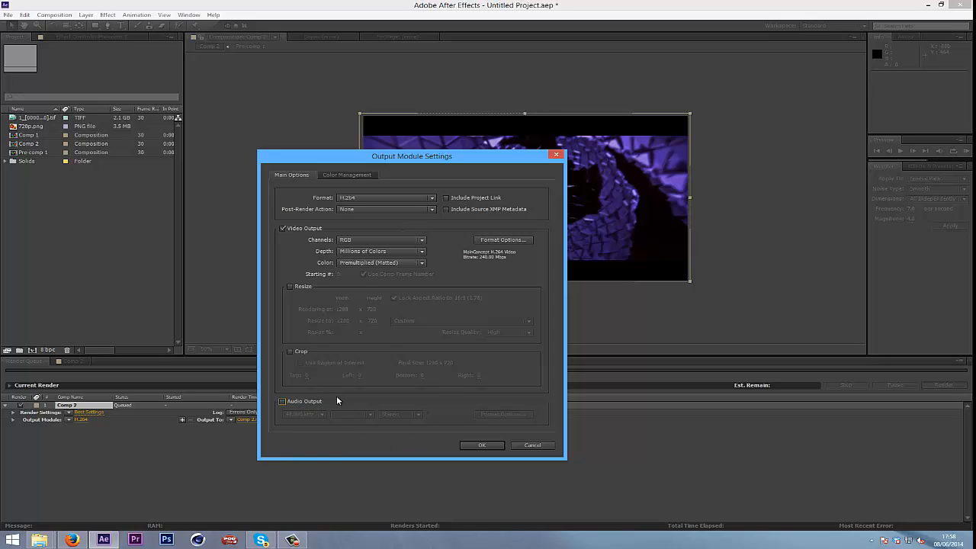
pyautogui.click(474, 444)
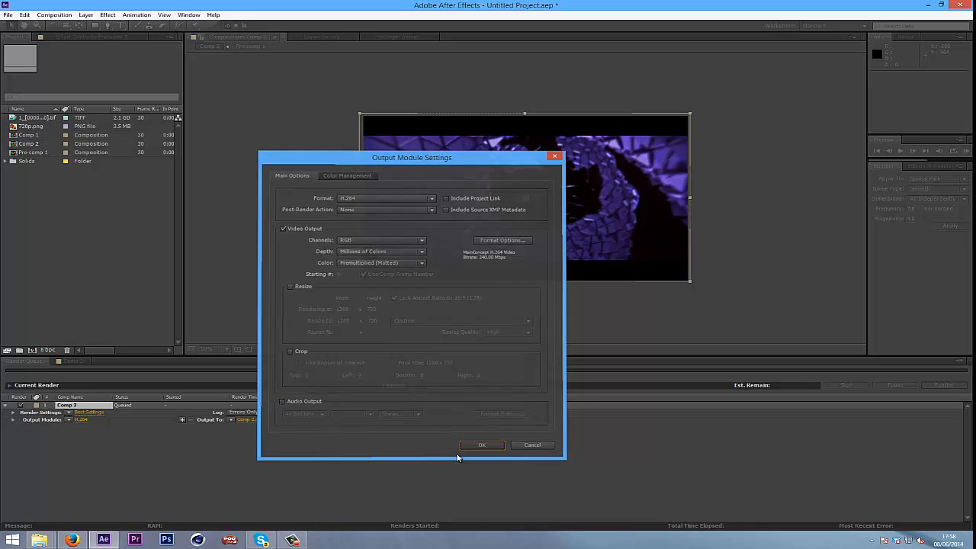
# Check the output destination in the Oxide folder without changing it and start rendering Comp 2
pyautogui.click(253, 422)
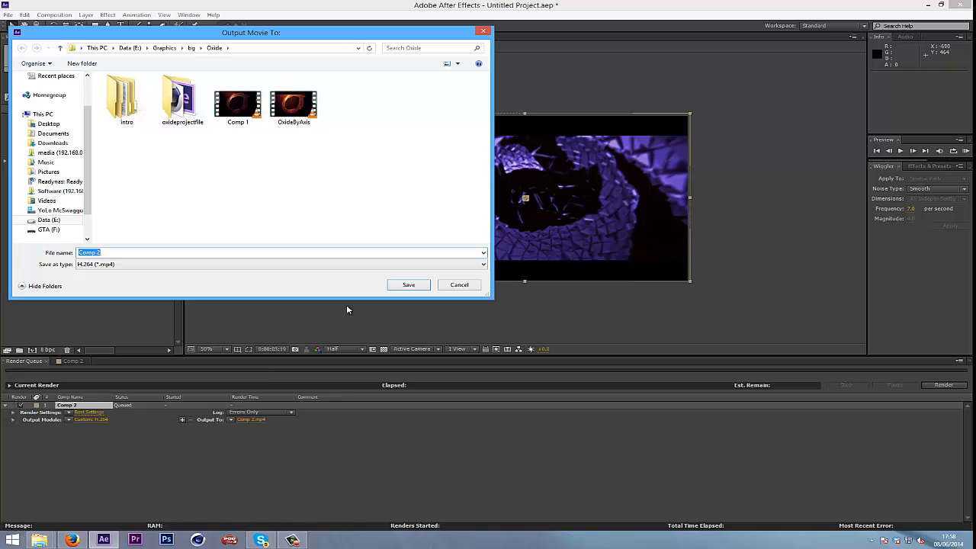
pyautogui.click(444, 285)
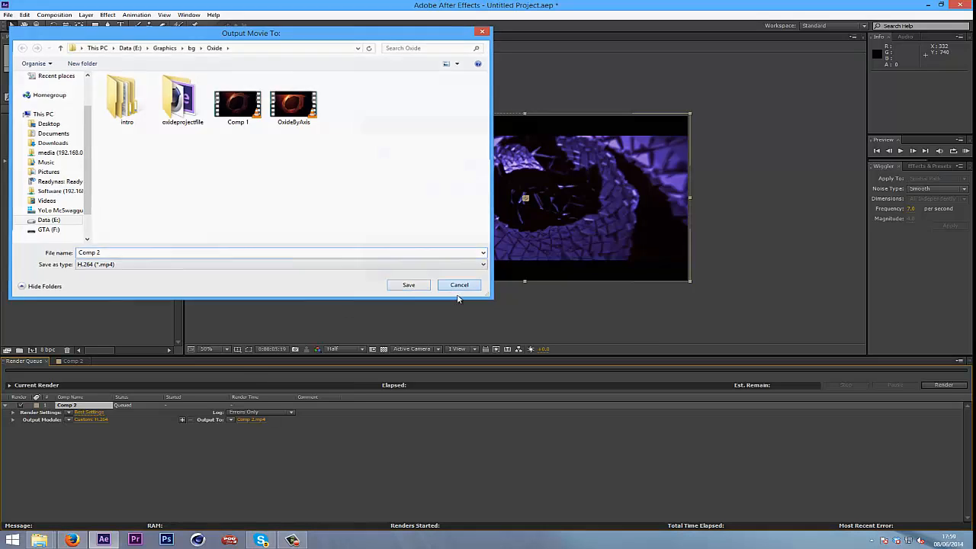
pyautogui.click(944, 385)
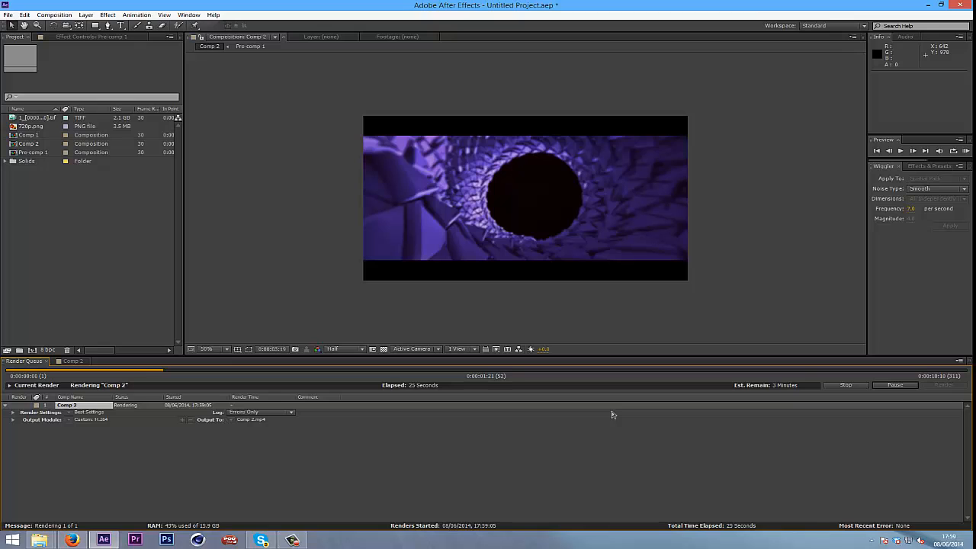
# Stop the Comp 2 render and delete the leftover unqueued Comp 2 entry from the render queue
pyautogui.click(853, 387)
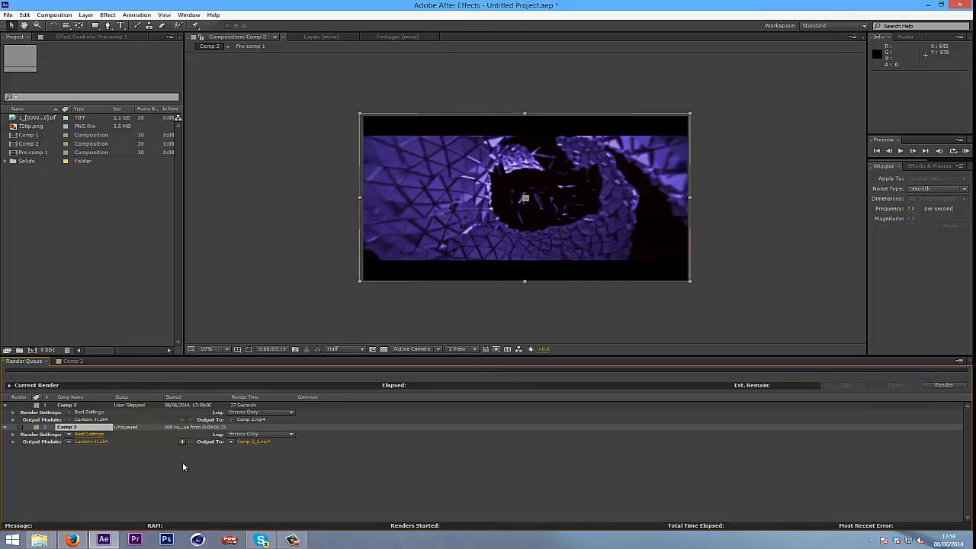
pyautogui.press('Delete')
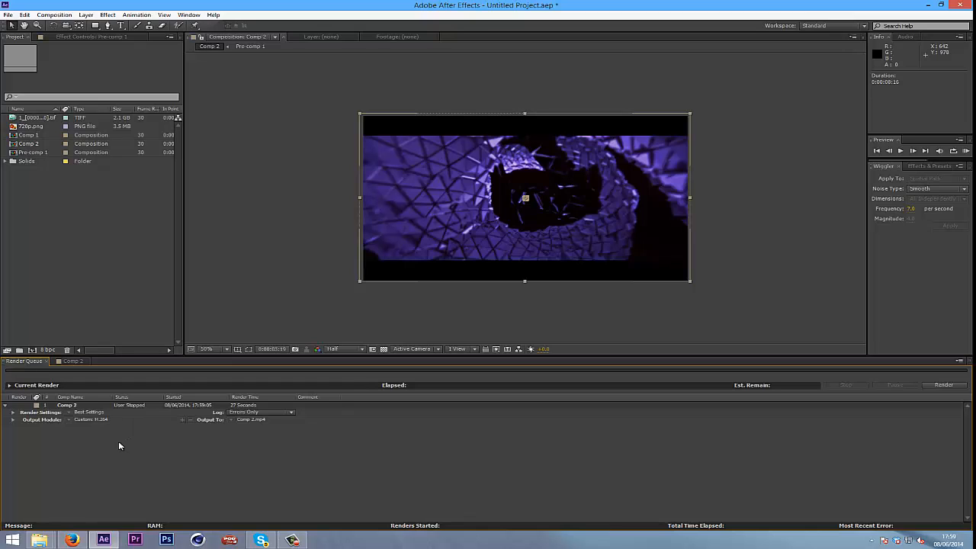
pyautogui.click(292, 540)
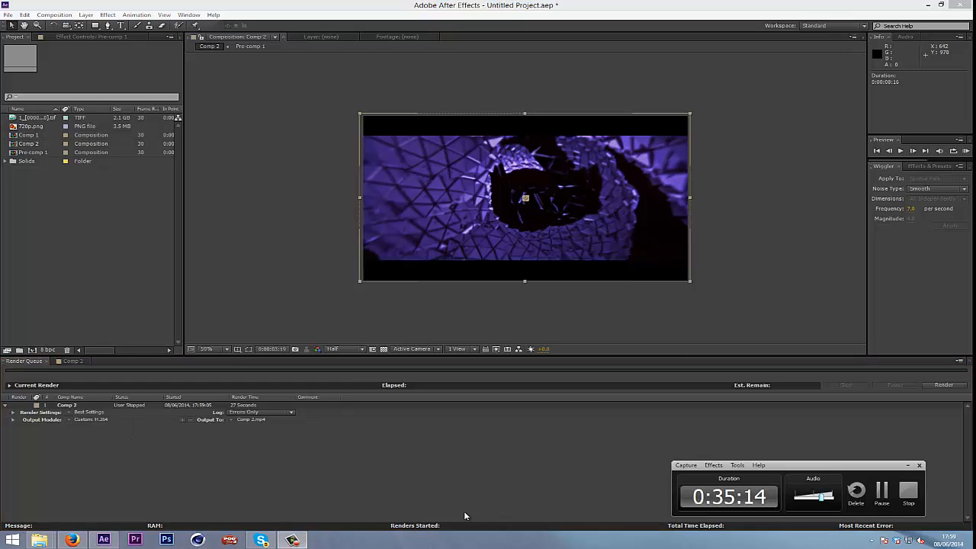
pyautogui.click(292, 540)
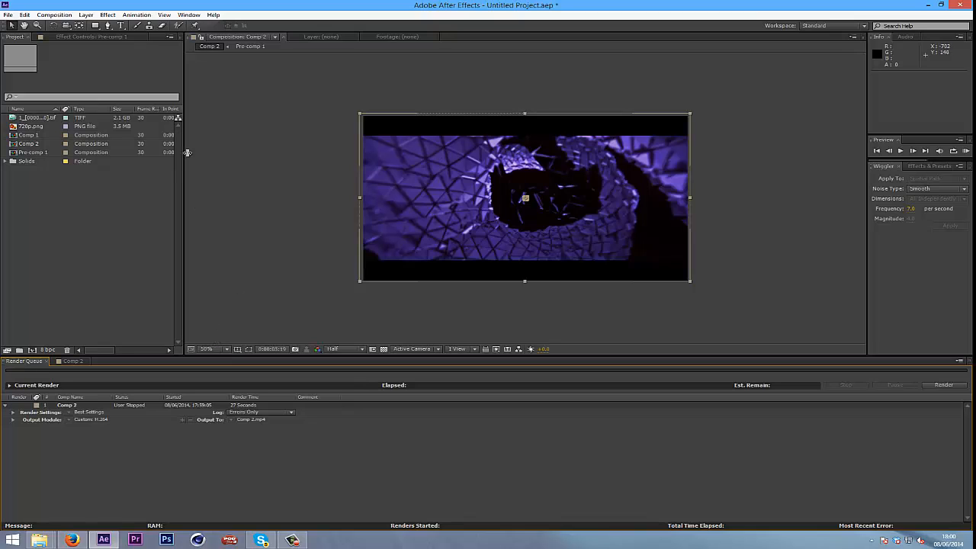
pyautogui.moveTo(186, 152); pyautogui.dragTo(186, 153)
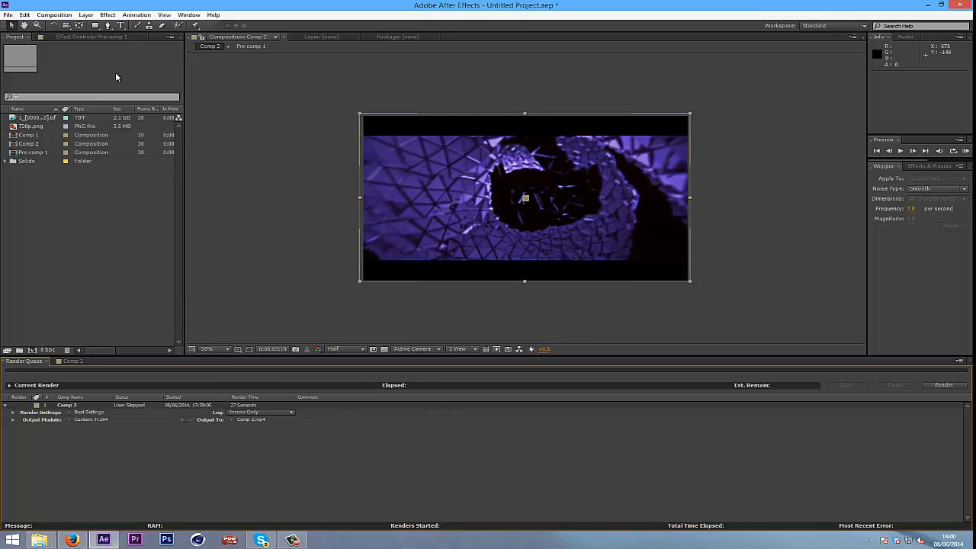